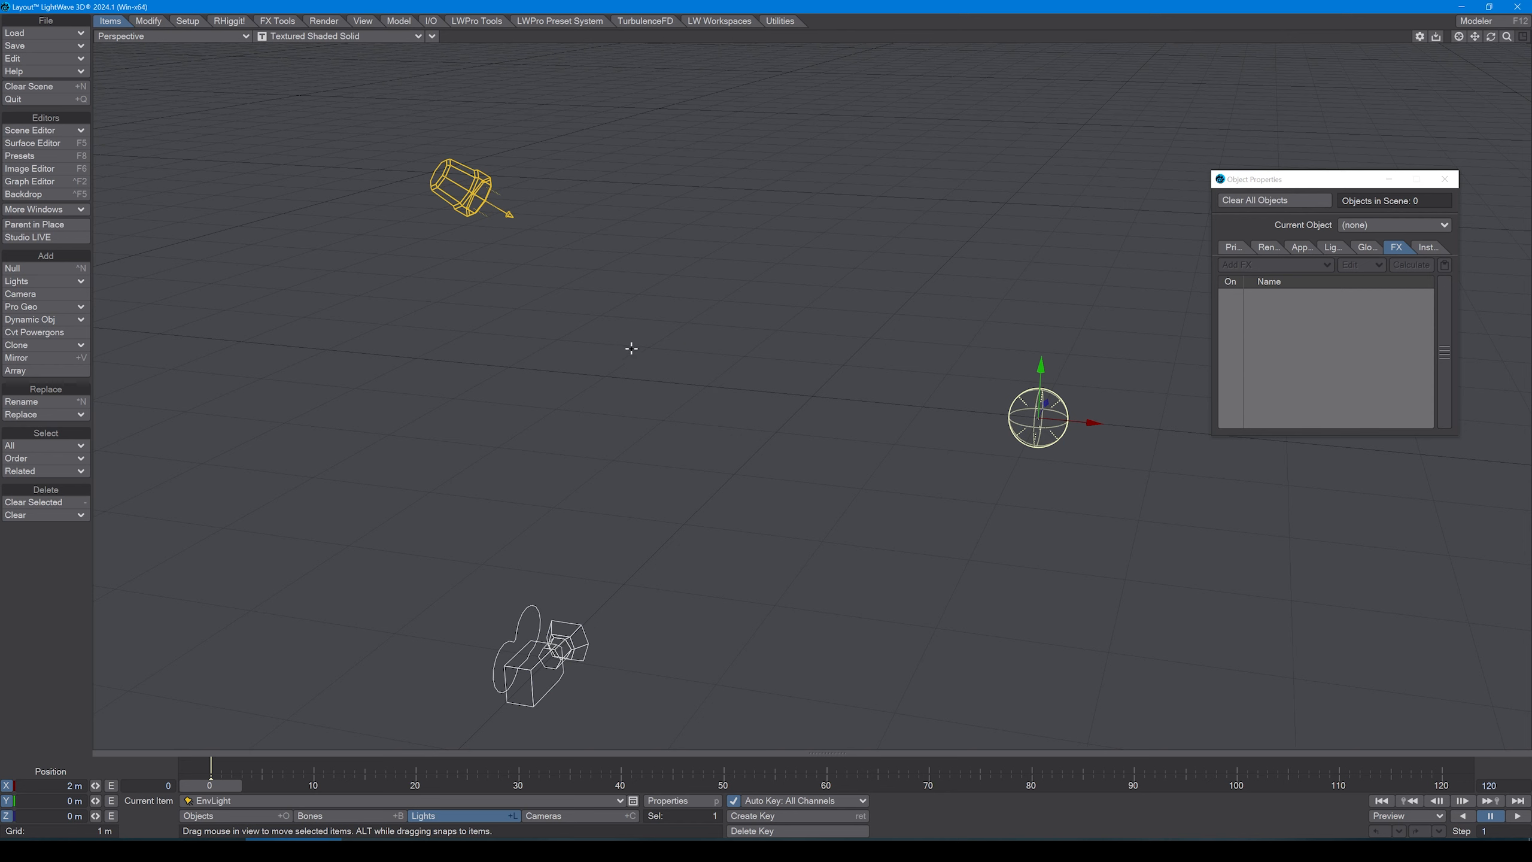
- Add a null named Launcher and rotate it to about 12.3° heading and -9.1° pitch
{"action": "key", "text": "ctrl+n"}
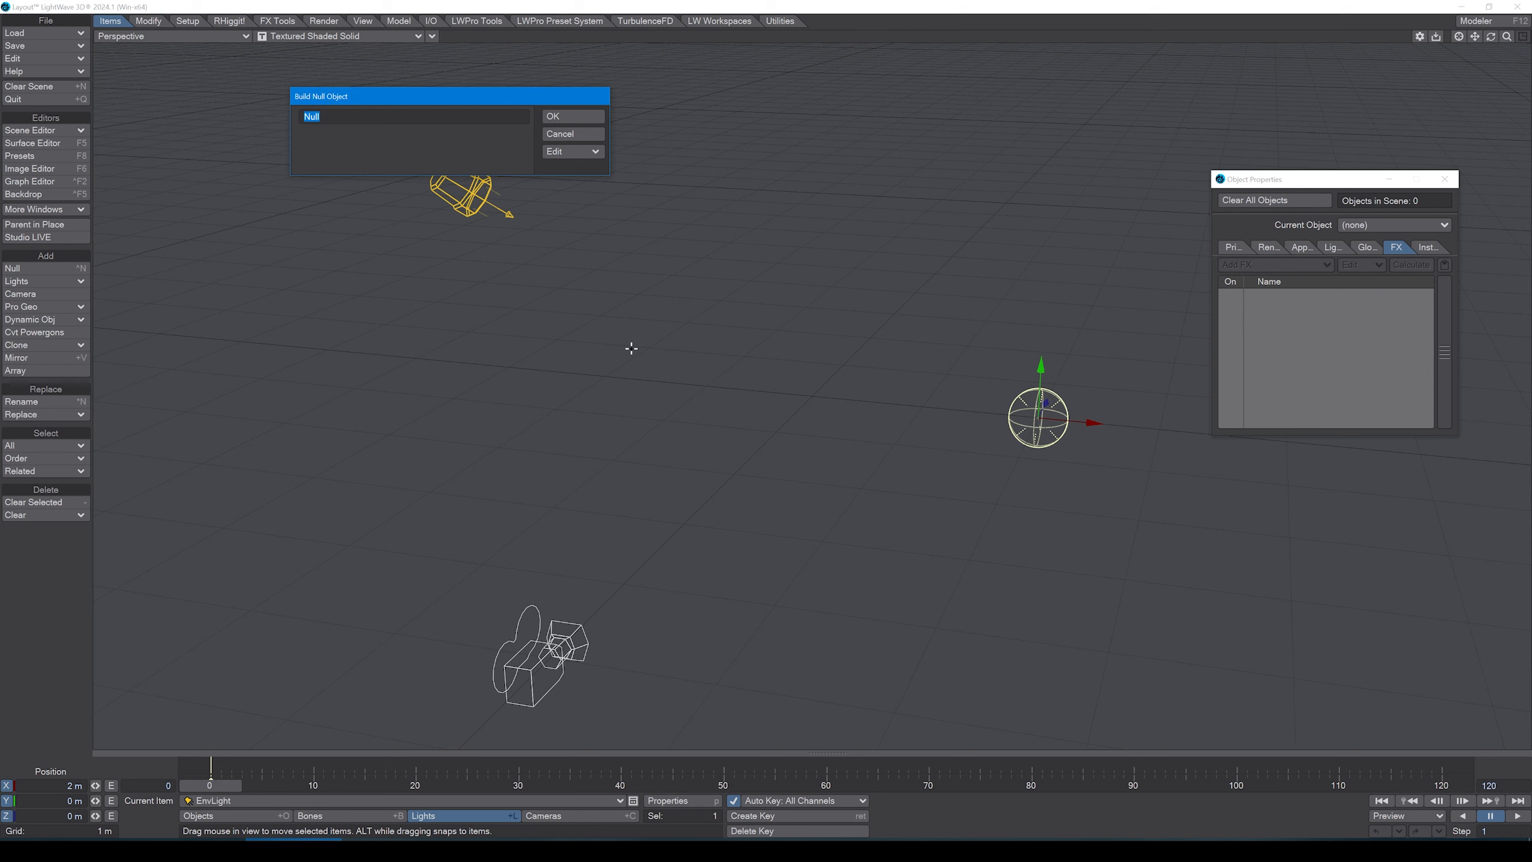
{"action": "type", "text": "Launcher"}
{"action": "key", "text": "Return"}
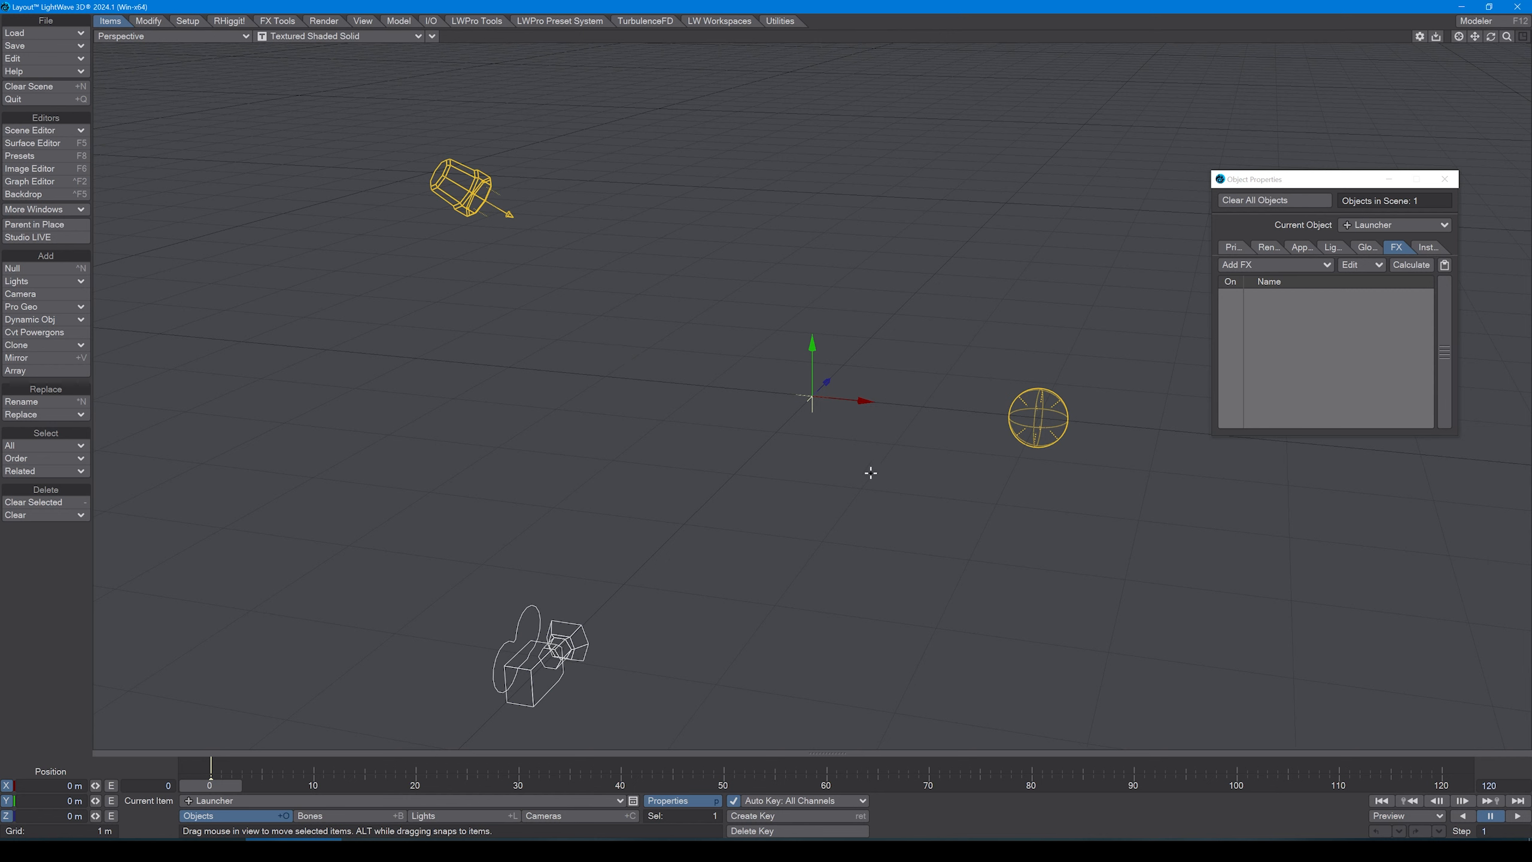
{"action": "key", "text": "y"}
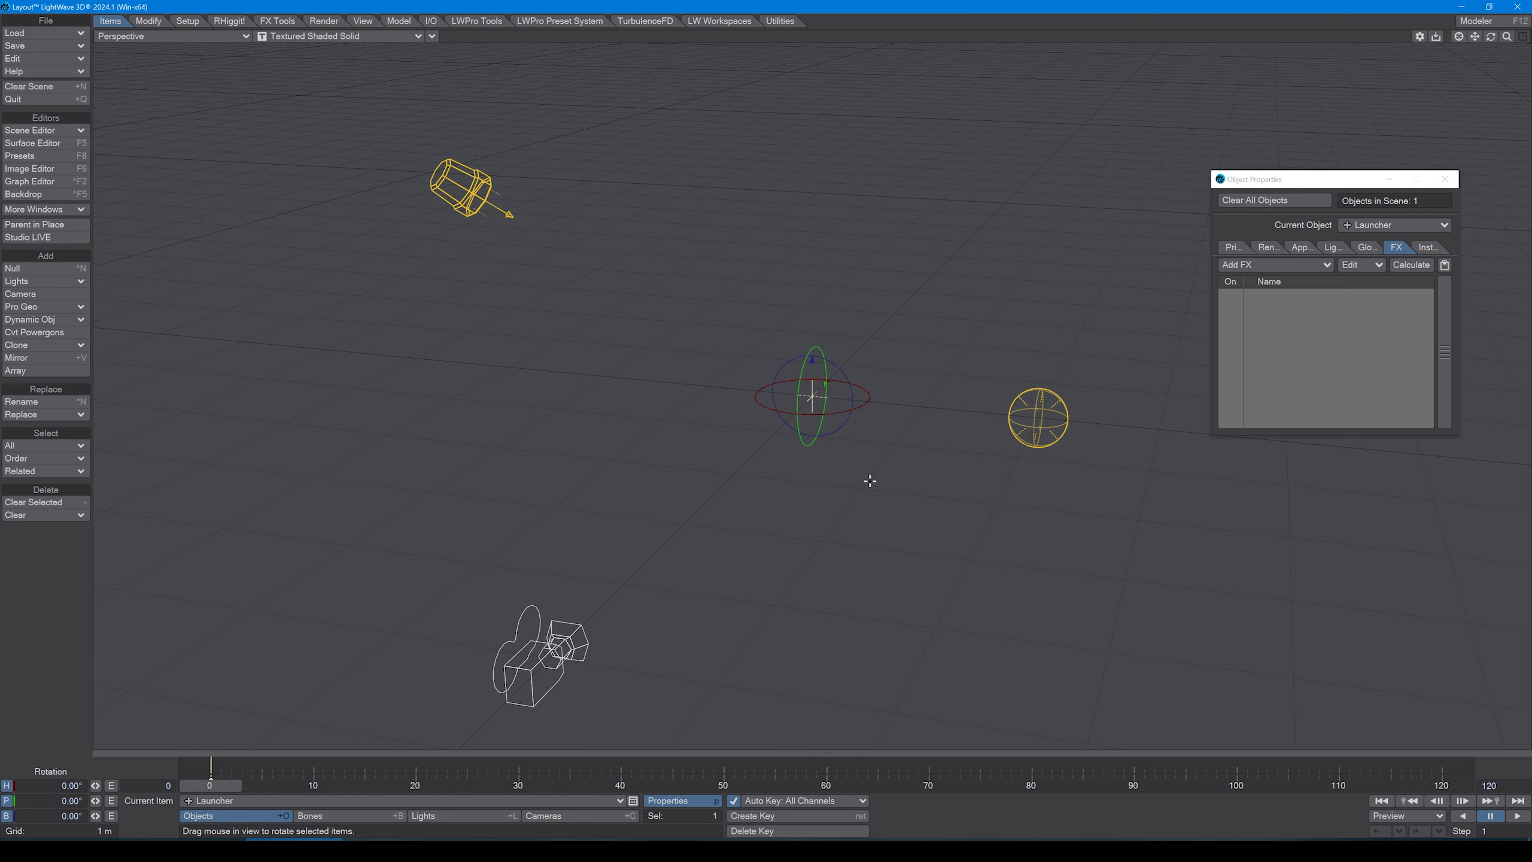
{"action": "mouse_move", "coordinate": [904, 469]}
{"action": "left_mouse_down"}
{"action": "mouse_move", "coordinate": [945, 456]}
{"action": "mouse_move", "coordinate": [900, 476]}
{"action": "left_mouse_up"}
- Add an FX_Emitter to the Launcher null and open the emitter's settings
{"action": "left_click", "coordinate": [1287, 265]}
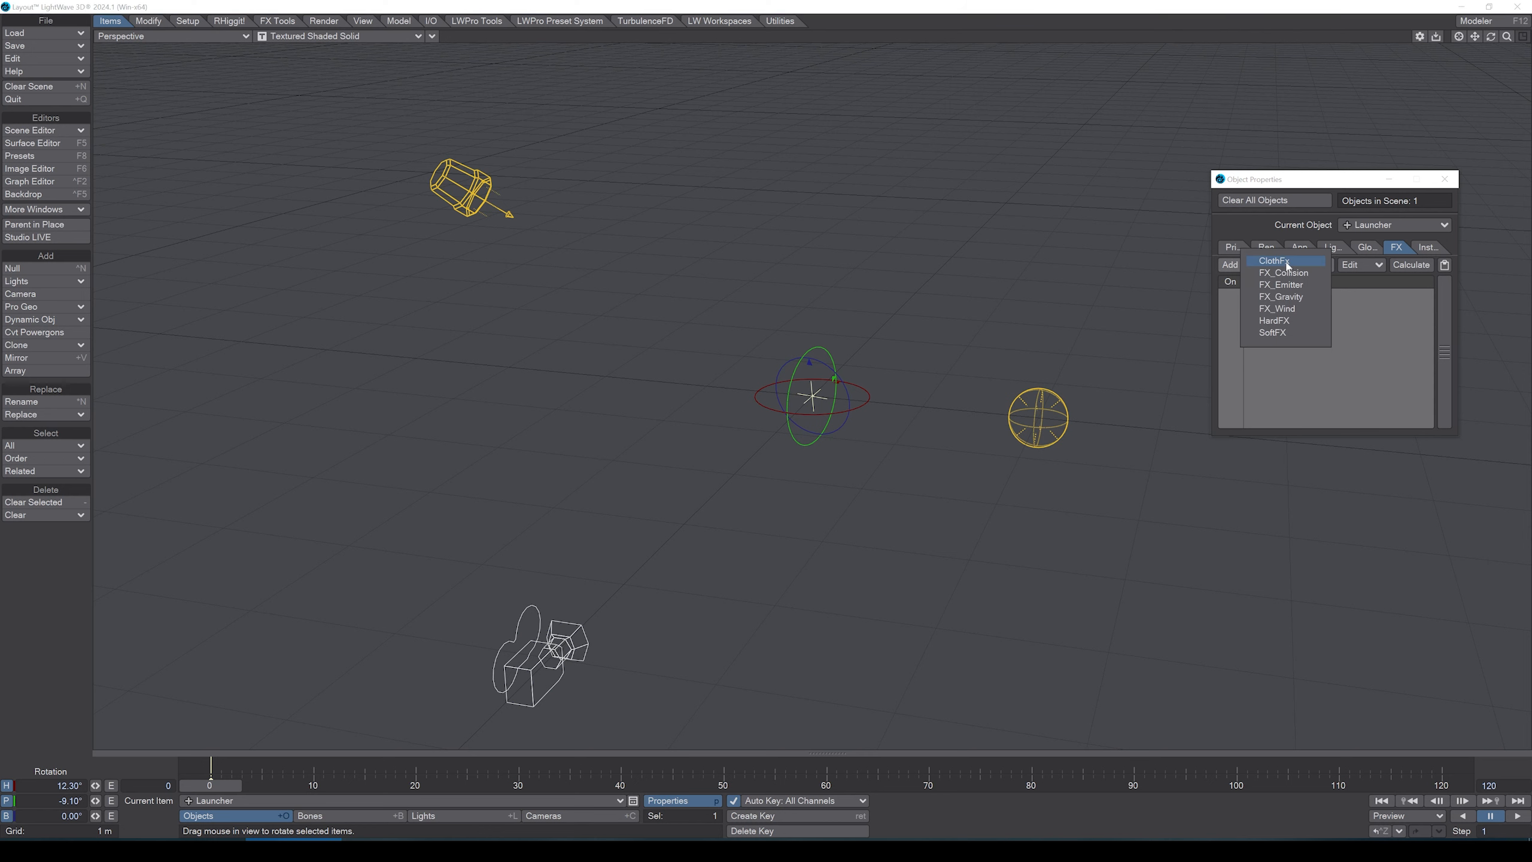
{"action": "left_click", "coordinate": [1302, 286]}
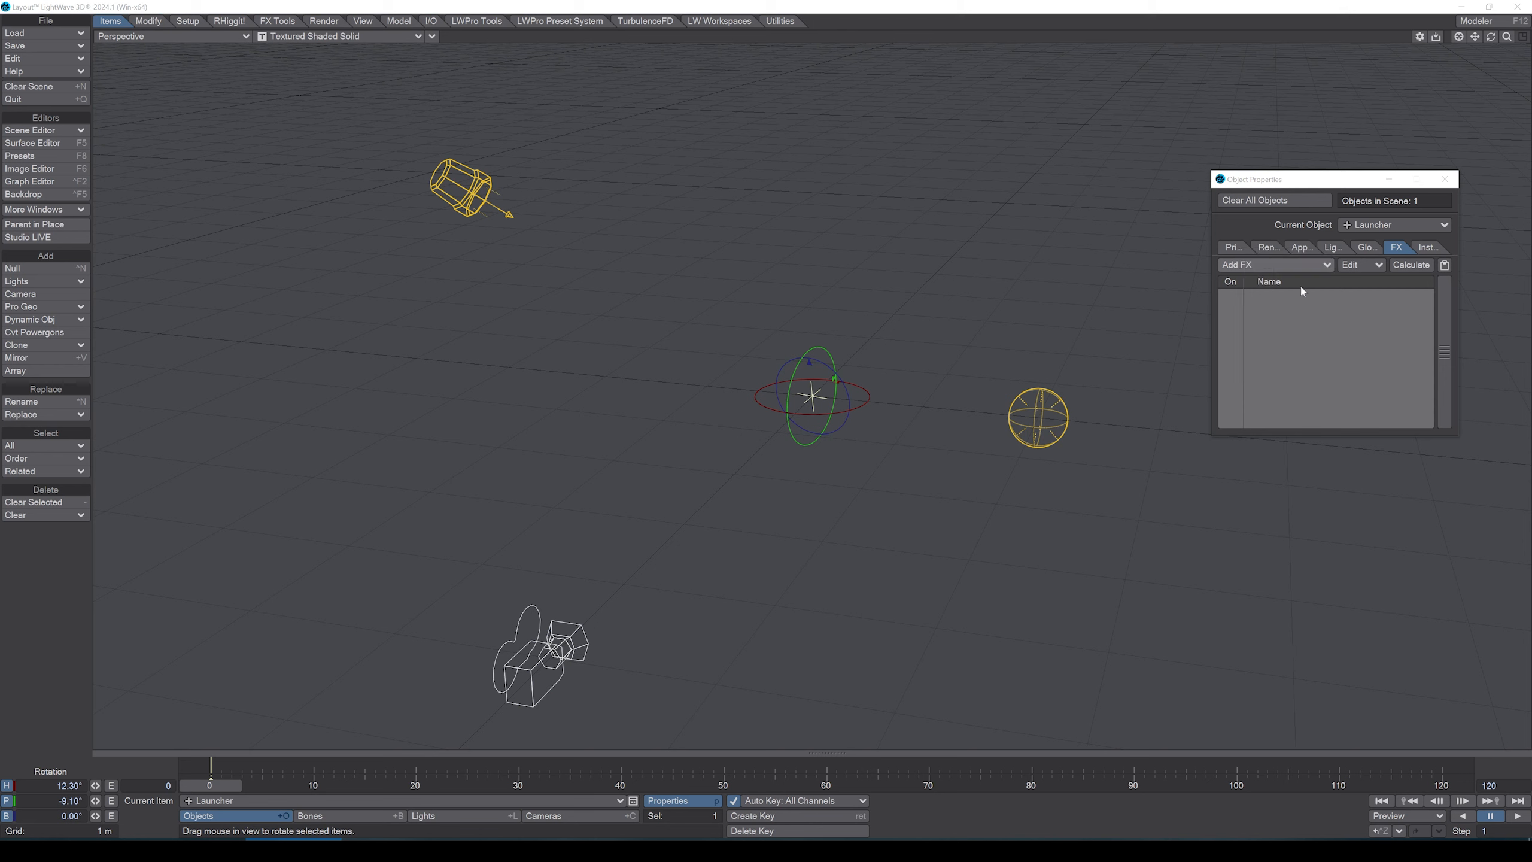
{"action": "double_click", "coordinate": [1296, 294]}
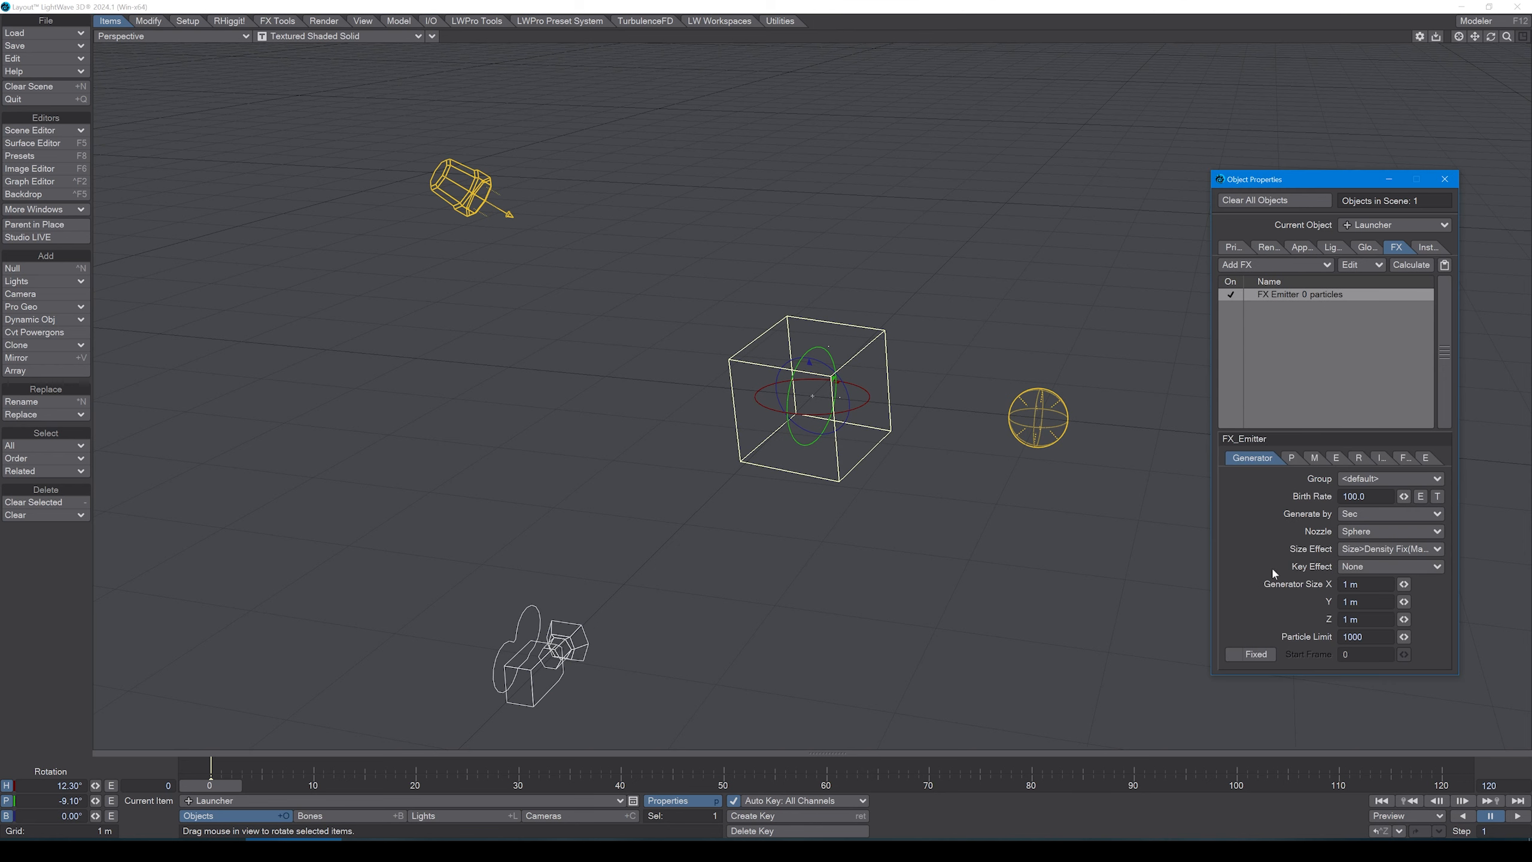
- Set the Launcher emitter's generator size to 200 mm in X, Y and Z
{"action": "left_click", "coordinate": [1355, 584]}
{"action": "type", "text": ".2"}
{"action": "key", "text": "Tab"}
{"action": "type", "text": ".2"}
{"action": "key", "text": "Tab"}
{"action": "type", "text": ".2"}
{"action": "key", "text": "Tab"}
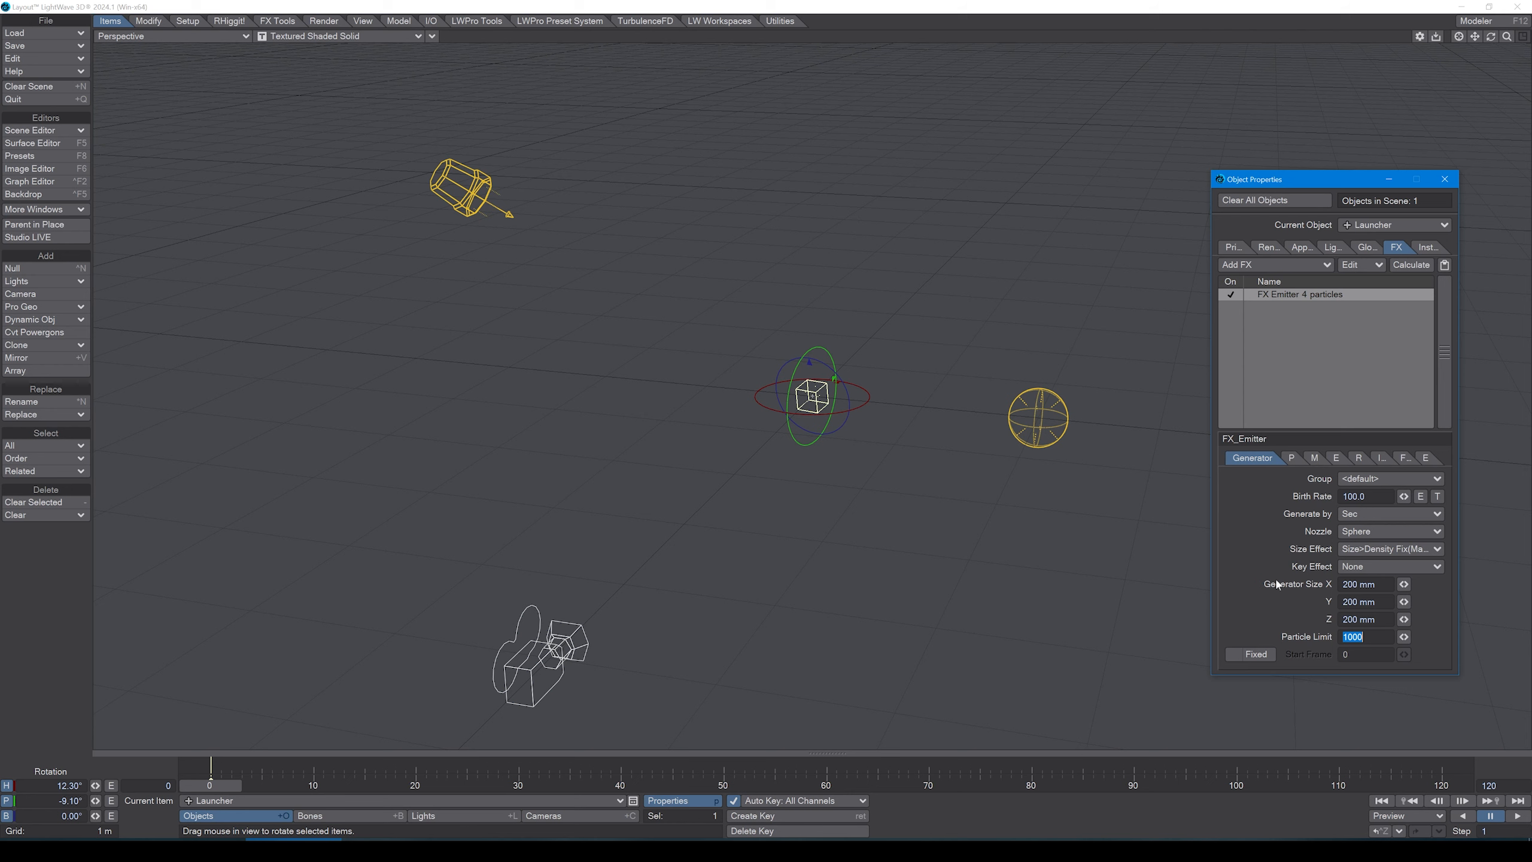
- Set the Launcher emitter's birth rate to 1 and its particle limit to 1, and play the animation
{"action": "left_click", "coordinate": [1354, 496]}
{"action": "type", "text": "1"}
{"action": "key", "text": "Tab"}
{"action": "type", "text": "1"}
{"action": "left_click", "coordinate": [1518, 817]}
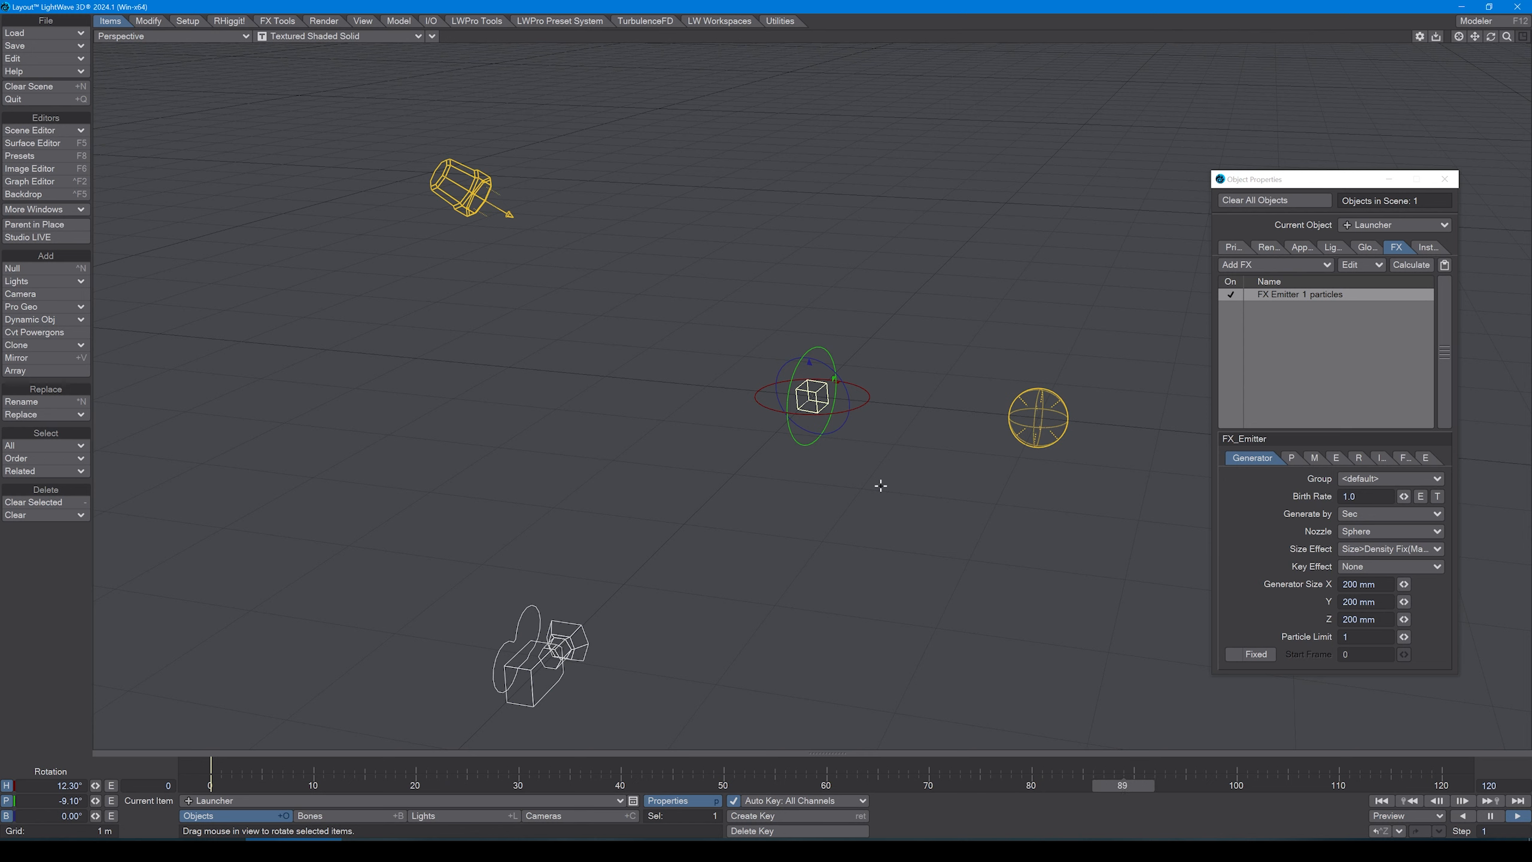
- Set the Launcher emitter's Y velocity to 25 m/s and check the particle's flight in the perspective view
{"action": "left_click", "coordinate": [1292, 458]}
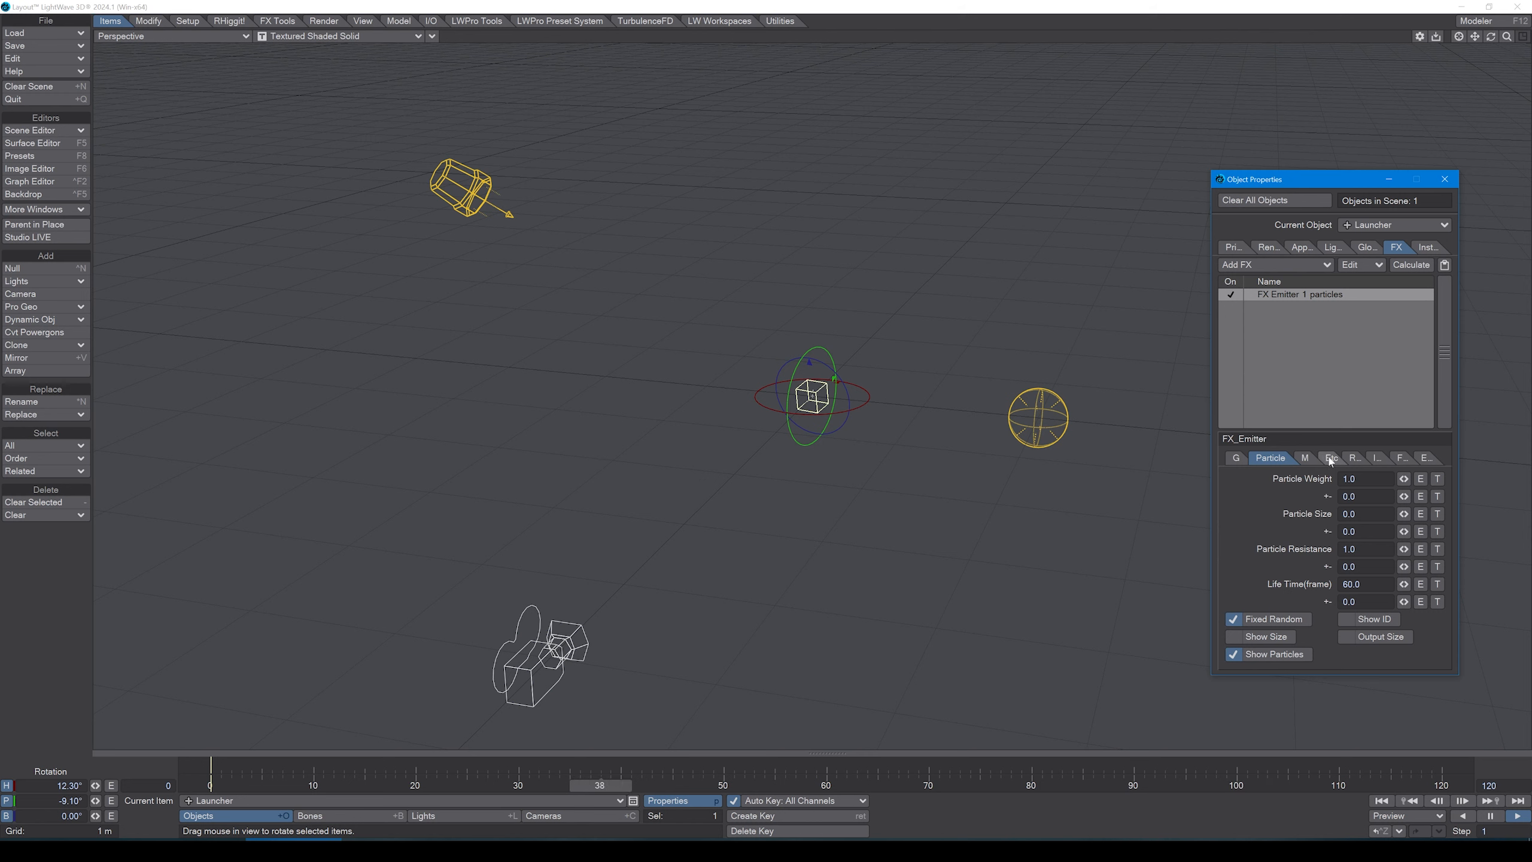
{"action": "left_click", "coordinate": [1309, 459]}
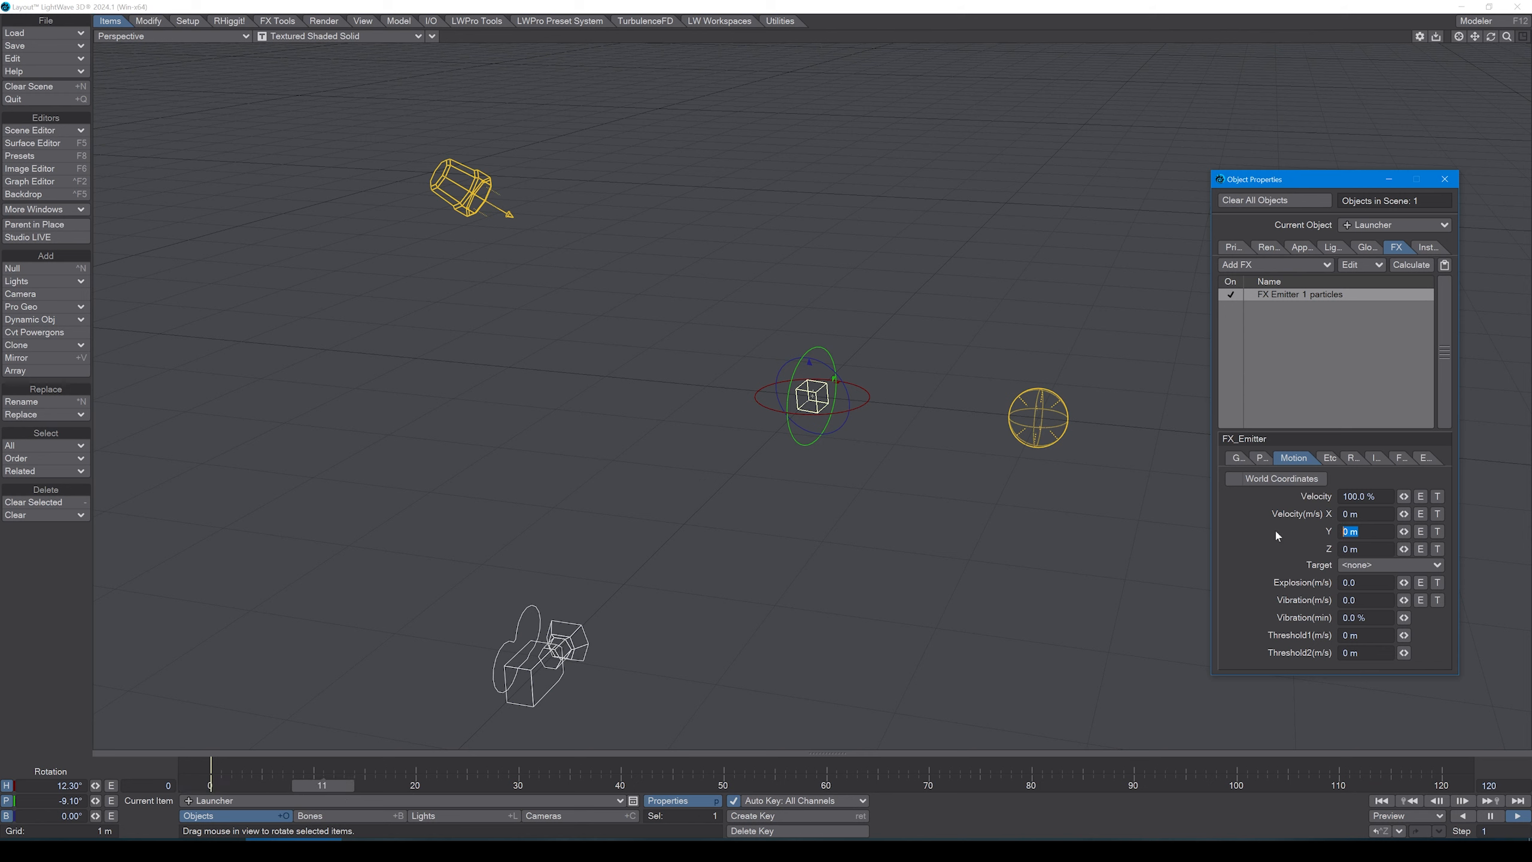
{"action": "left_click", "coordinate": [1358, 531]}
{"action": "type", "text": "25"}
{"action": "key", "text": "Tab"}
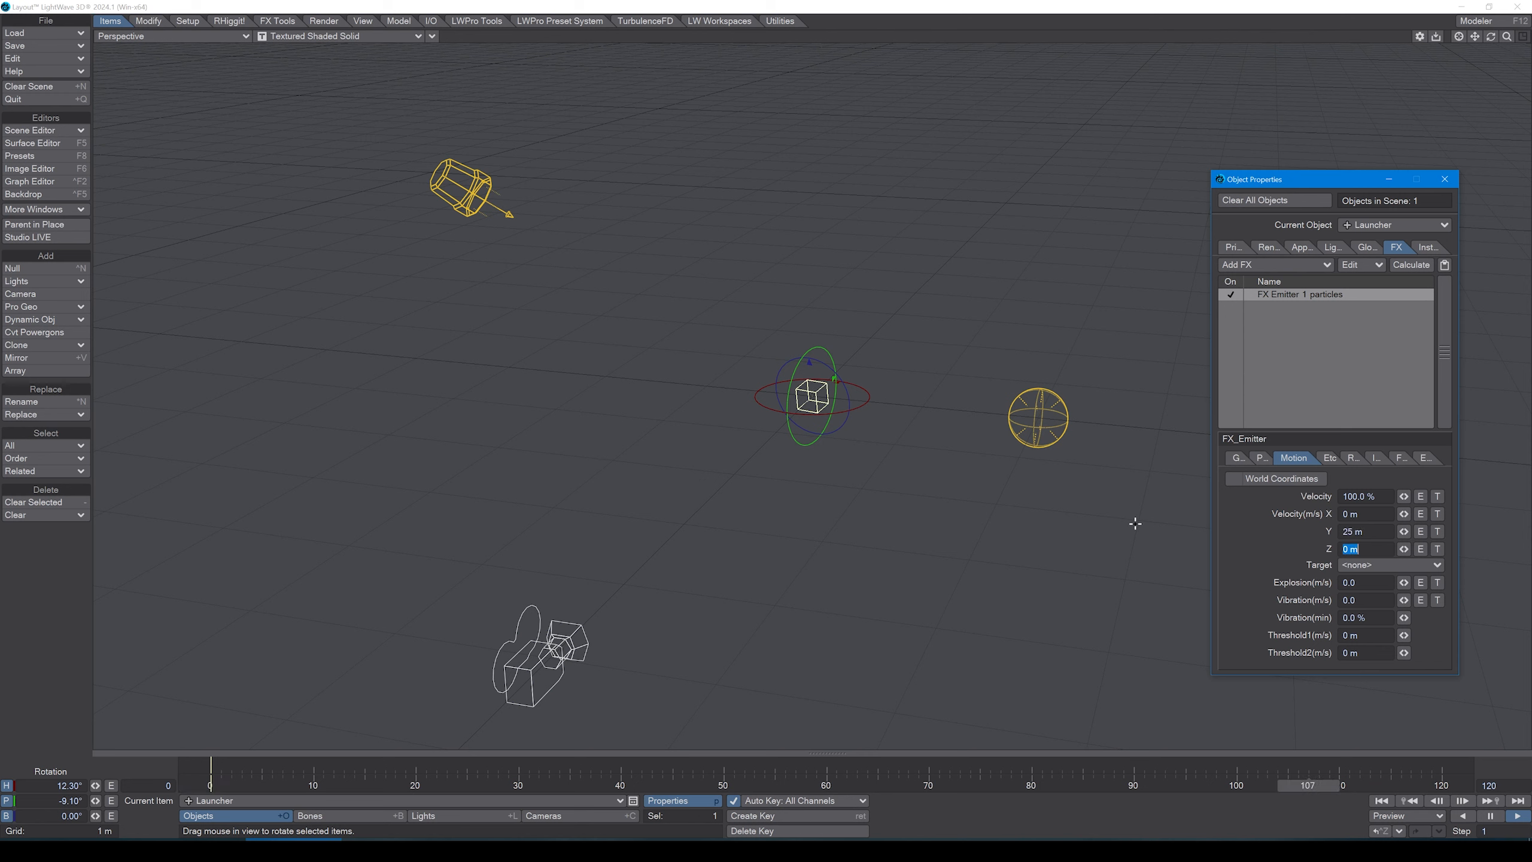
{"action": "left_click_drag", "start_coordinate": [1053, 544], "coordinate": [869, 544], "text": "ctrl+alt"}
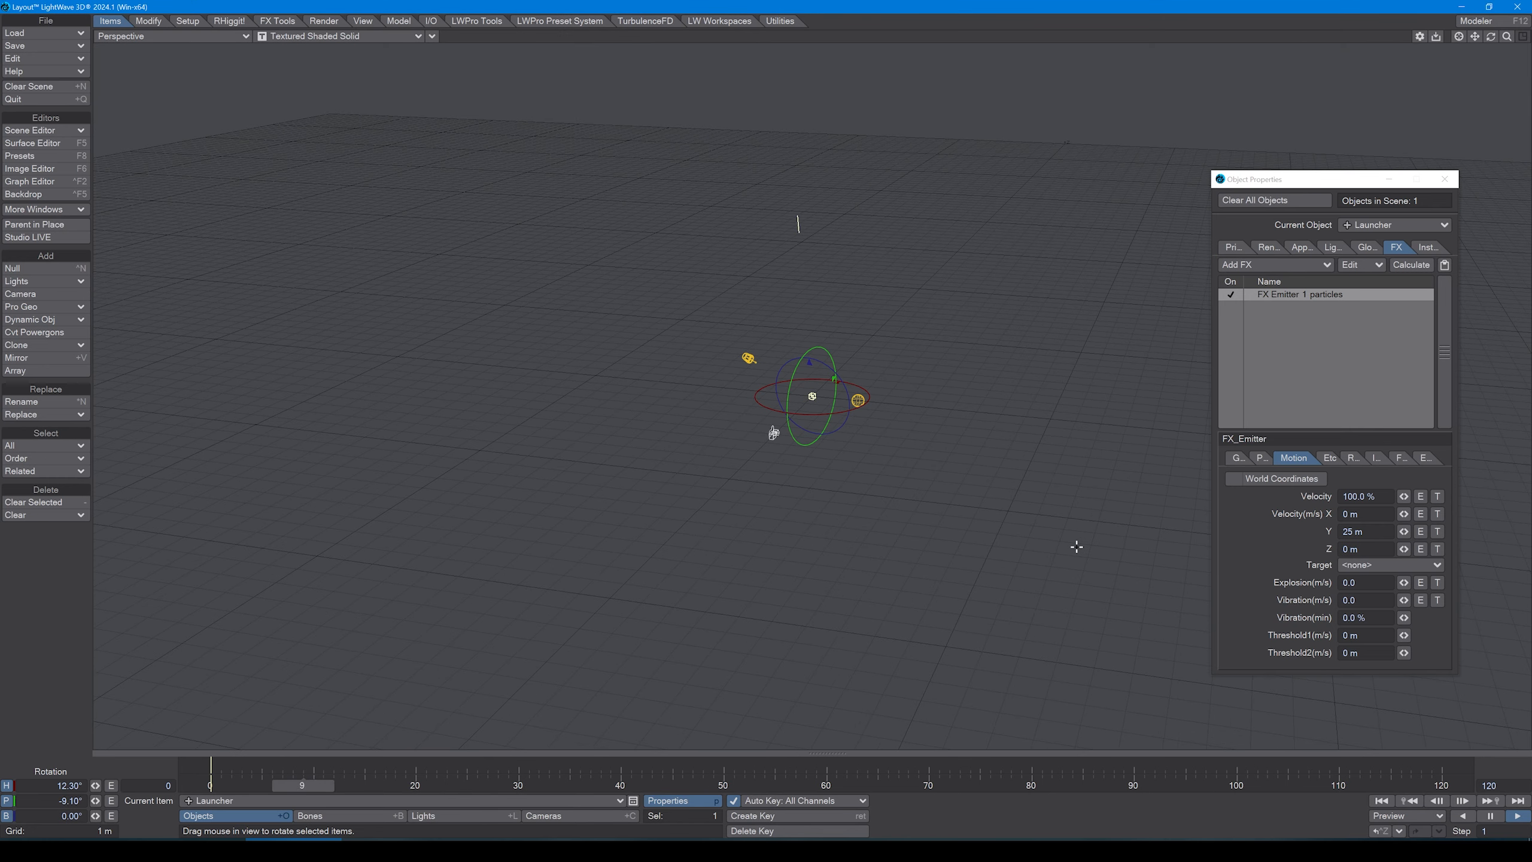
{"action": "left_click_drag", "start_coordinate": [1078, 547], "coordinate": [990, 547], "text": "ctrl+alt"}
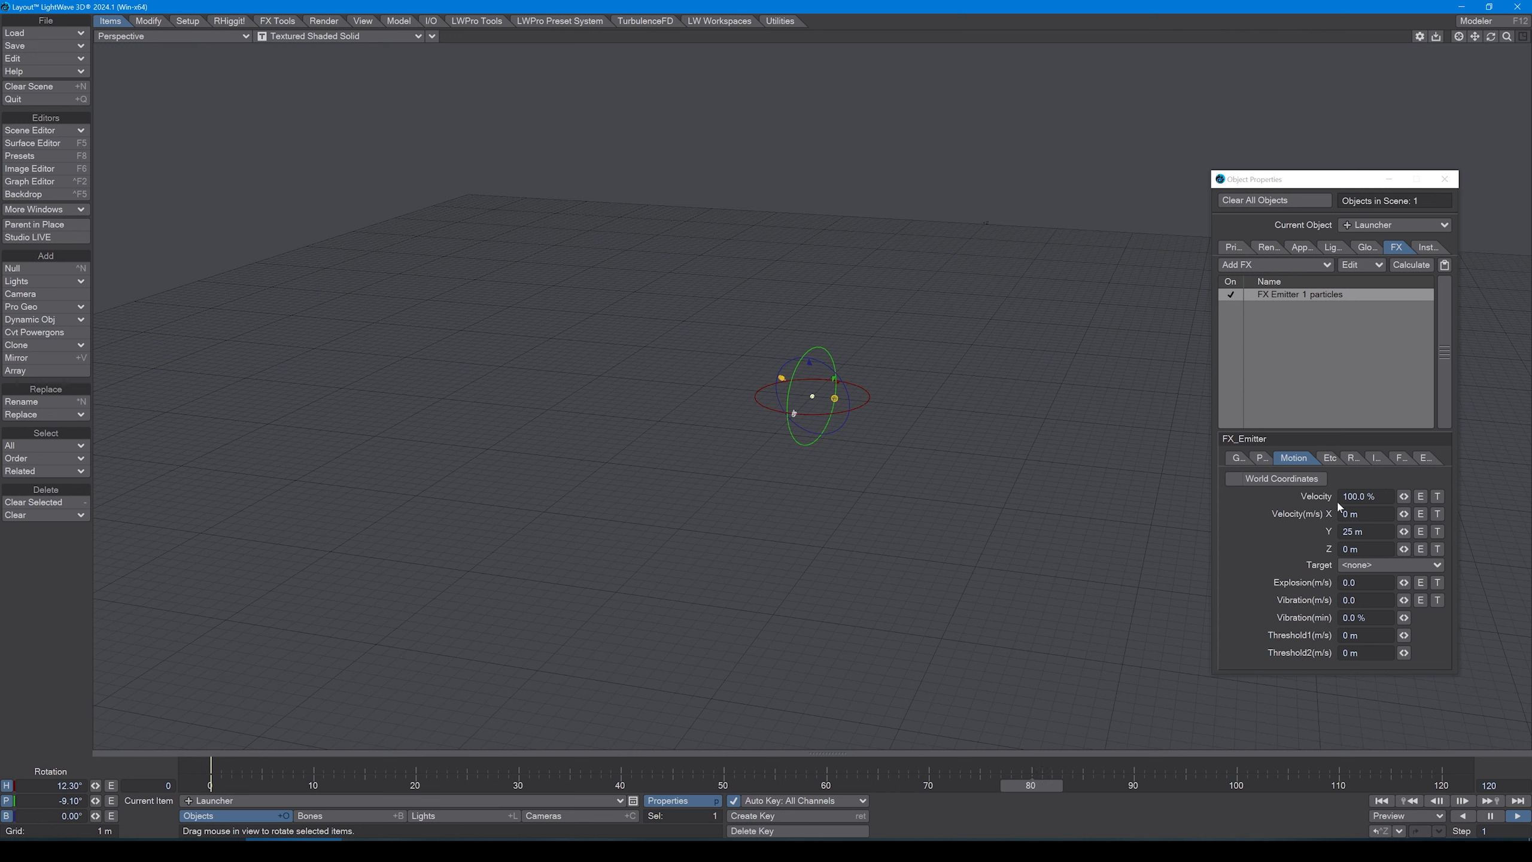
- Set the Launcher emitter's Y gravity to -9.8
{"action": "left_click", "coordinate": [1326, 459]}
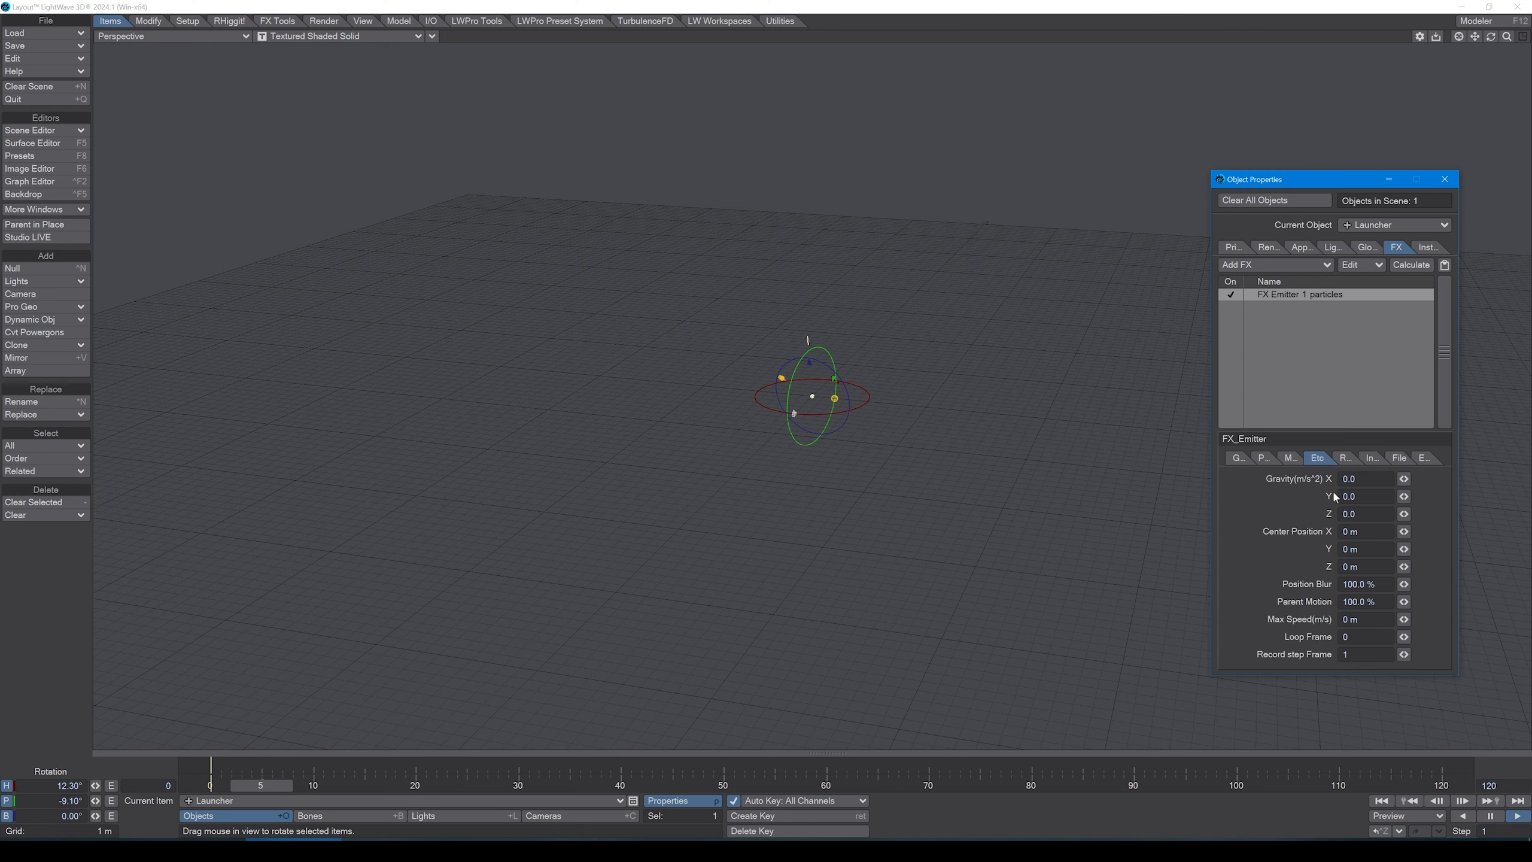
{"action": "left_click", "coordinate": [1265, 496]}
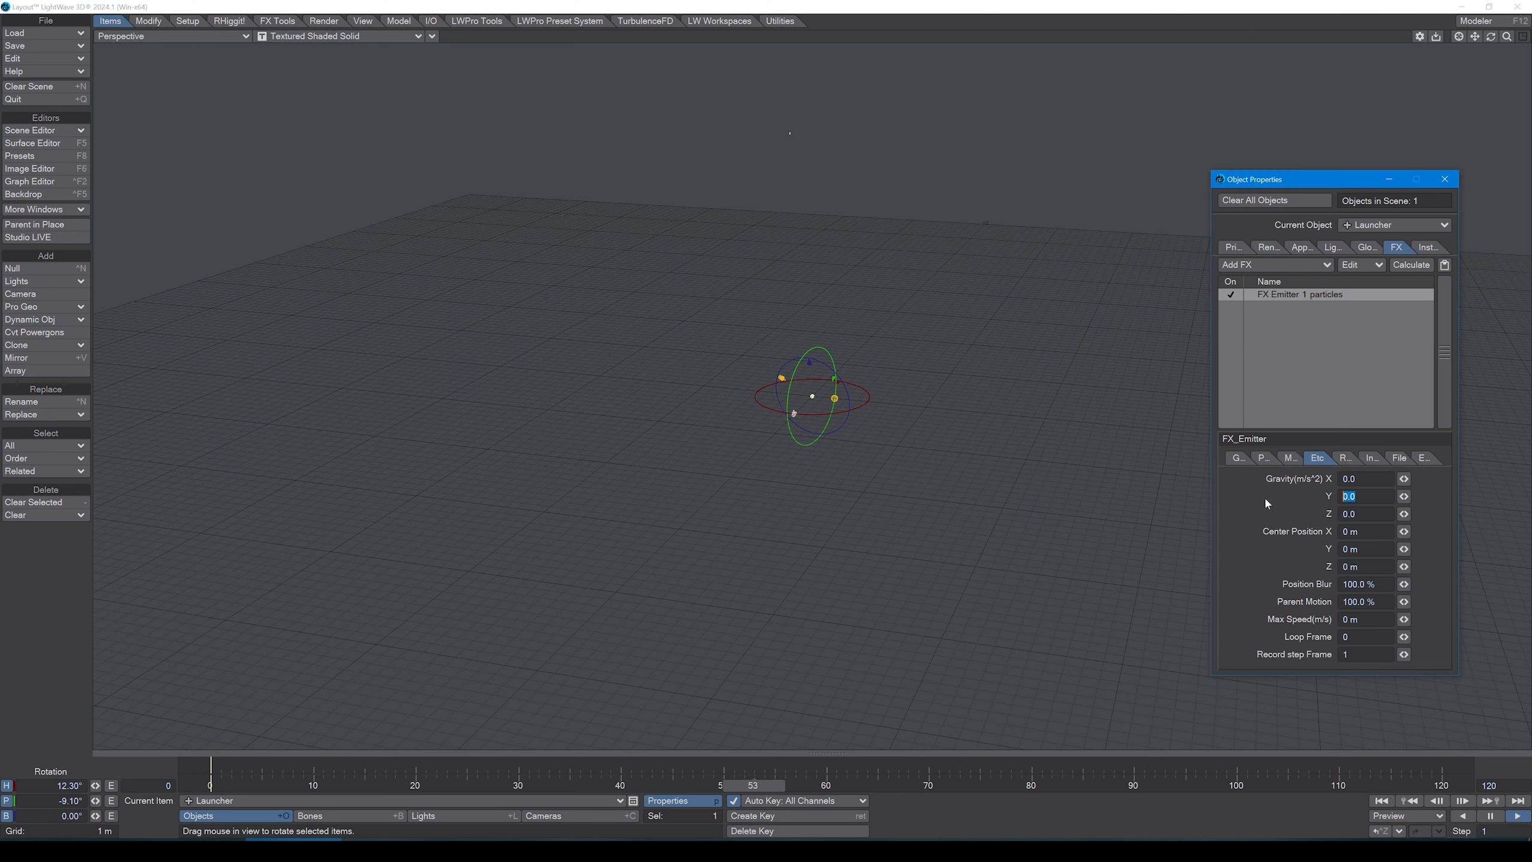
{"action": "type", "text": "-9"}
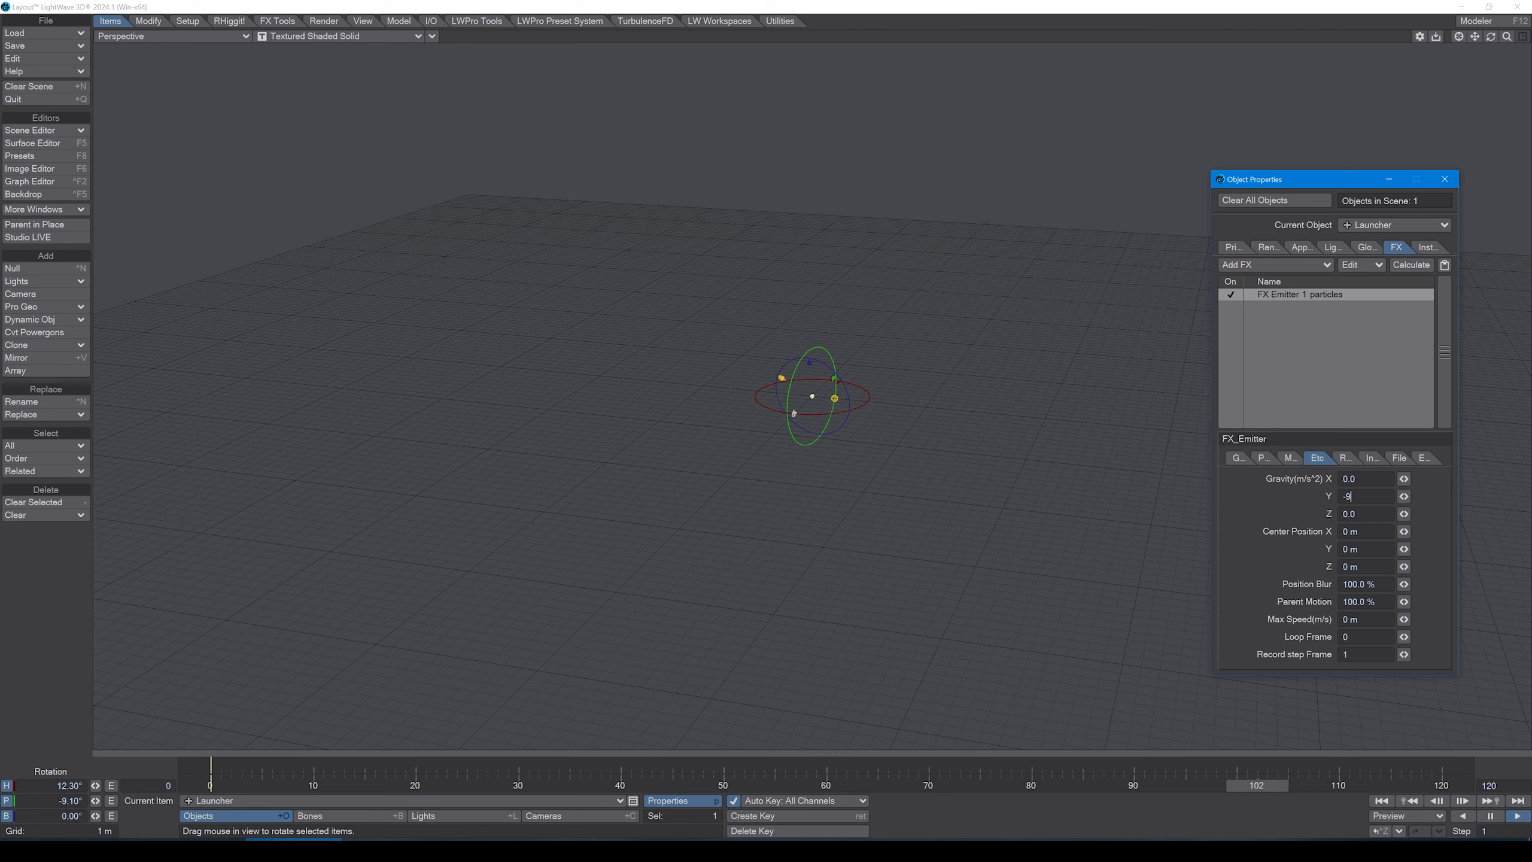
{"action": "type", "text": ".8"}
{"action": "key", "text": "Tab"}
- Pause playback and step back and forth through the frames to examine where the launched particle peaks
{"action": "left_click", "coordinate": [1490, 816]}
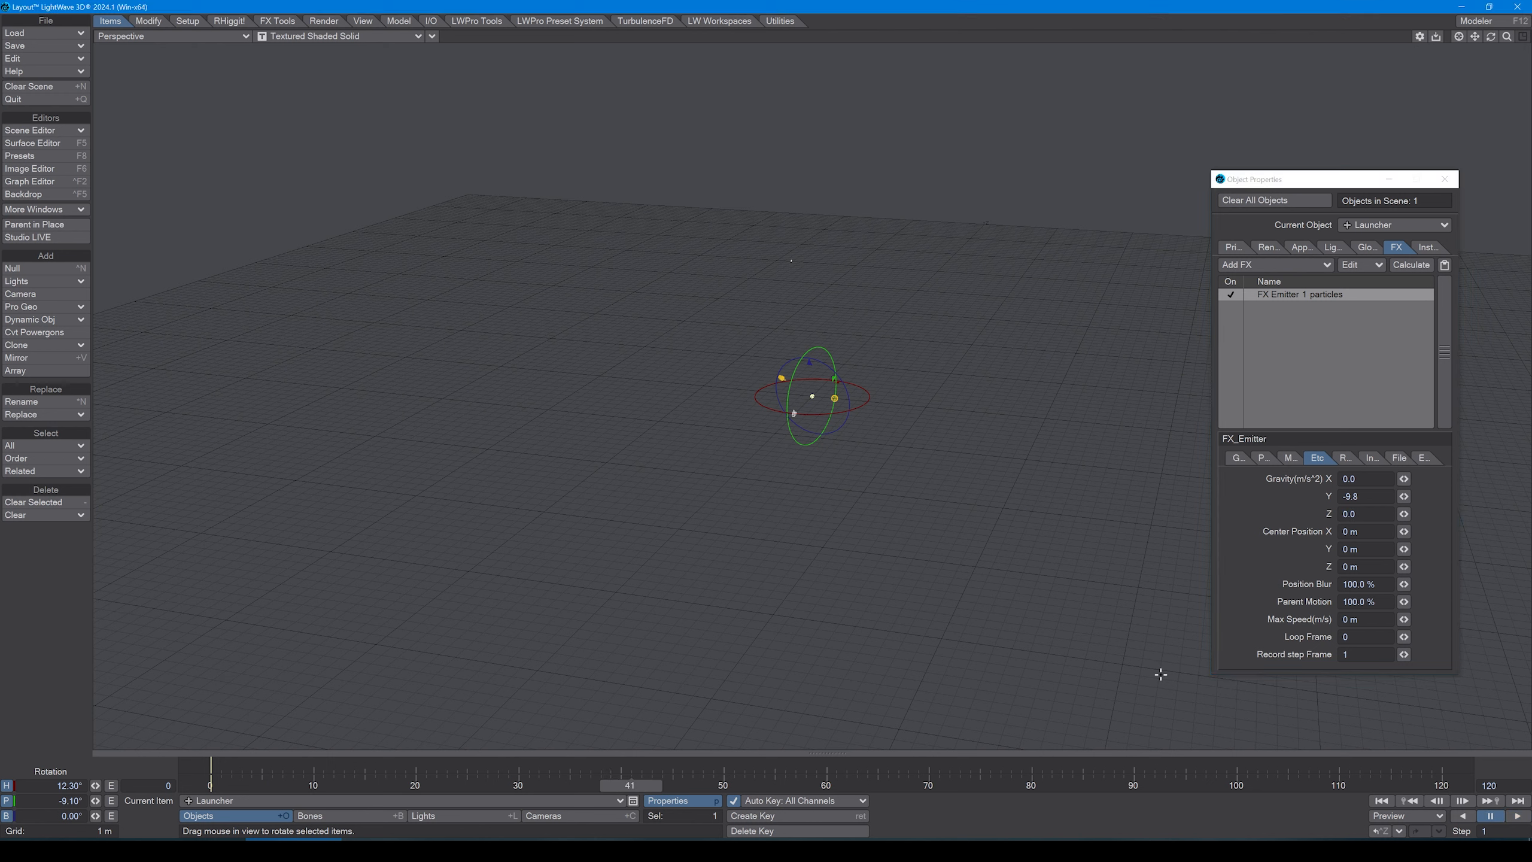
{"action": "key", "text": "Left"}
{"action": "key", "text": "Left"}
{"action": "key", "text": "Left"}
{"action": "key", "text": "Left"}
{"action": "key", "text": "Left"}
{"action": "key", "text": "Left"}
{"action": "key", "text": "Left"}
{"action": "key", "text": "Left"}
{"action": "key", "text": "Left"}
{"action": "key", "text": "Left"}
{"action": "key", "text": "Left"}
{"action": "key", "text": "Left"}
{"action": "key", "text": "Left"}
{"action": "key", "text": "Right"}
{"action": "key", "text": "Right"}
{"action": "key", "text": "Right"}
{"action": "key", "text": "Right"}
{"action": "key", "text": "Right"}
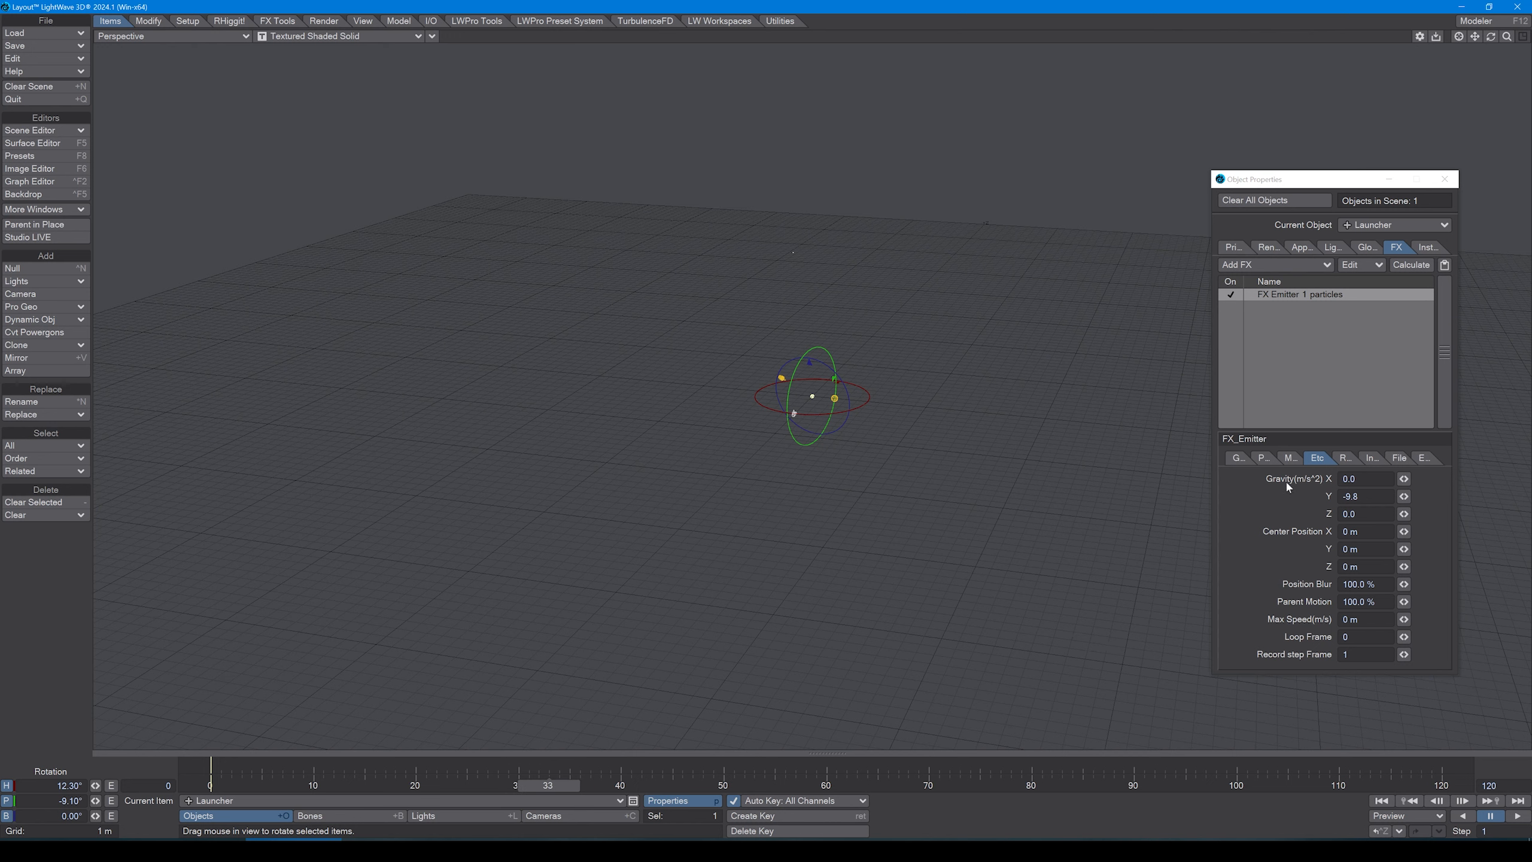
- Set the Launcher emitter's particle life time to 33 frames, replay the animation and return to the first frame
{"action": "left_click", "coordinate": [1263, 457]}
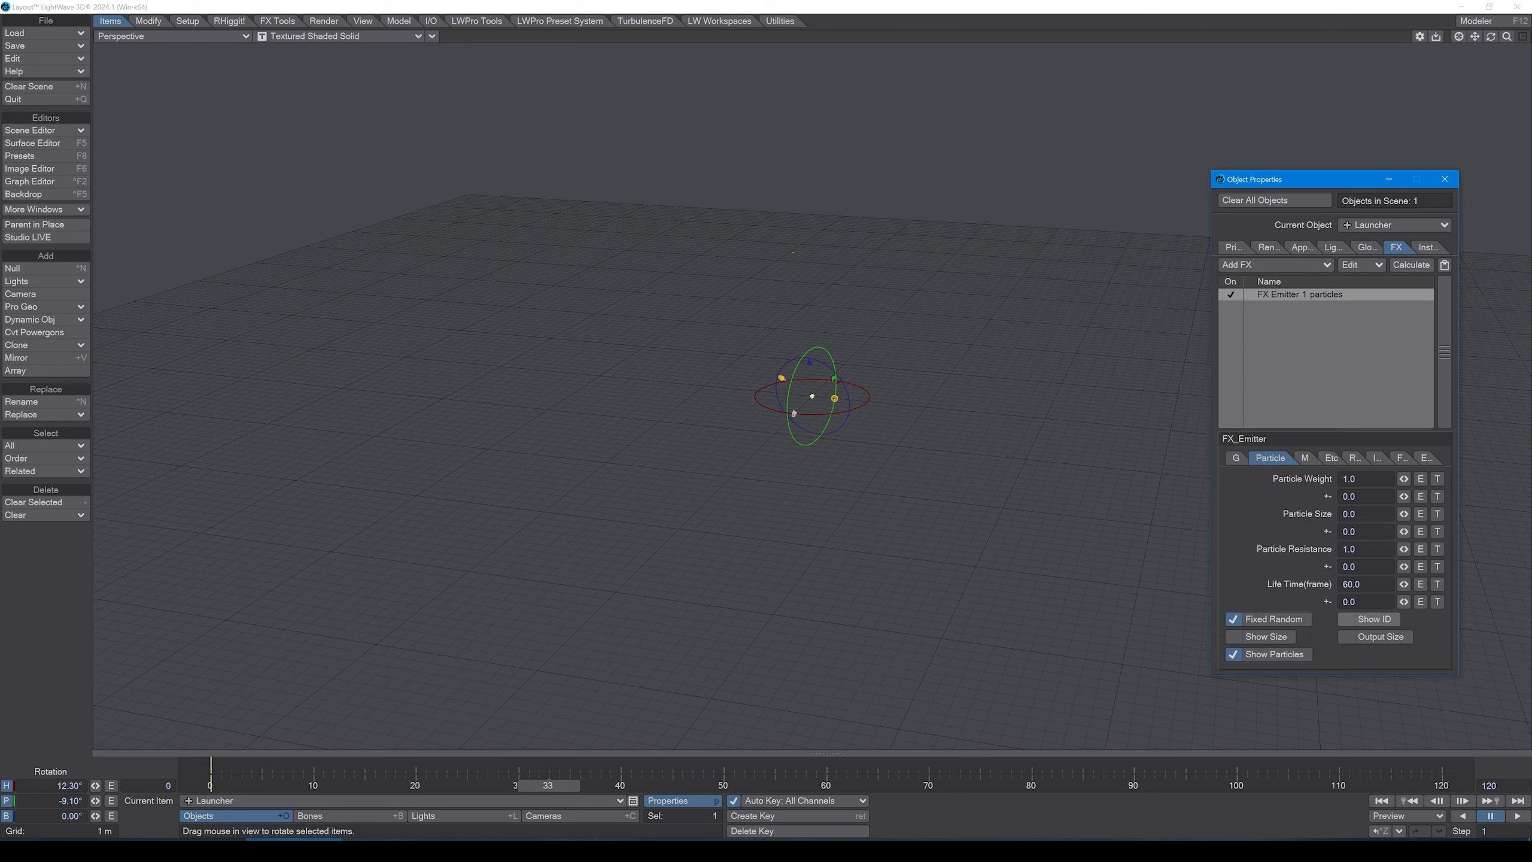
{"action": "left_click_drag", "start_coordinate": [1364, 584], "coordinate": [1270, 583]}
{"action": "type", "text": "33"}
{"action": "key", "text": "Tab"}
{"action": "left_click", "coordinate": [1517, 815]}
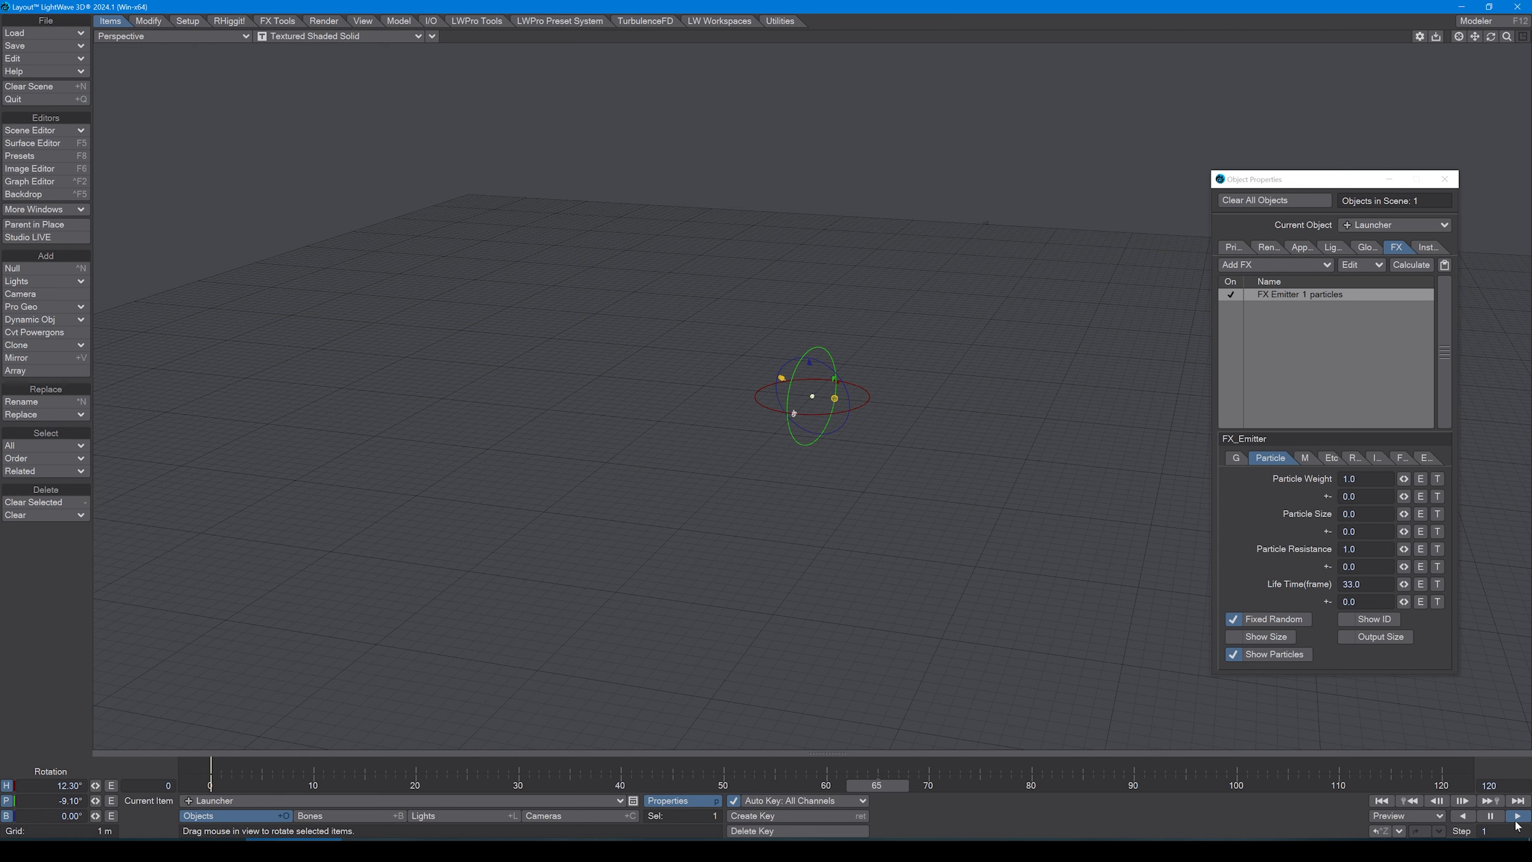
{"action": "left_click", "coordinate": [1379, 802]}
- Open the Scene Editor to list the scene's items
{"action": "key", "text": "shift+c"}
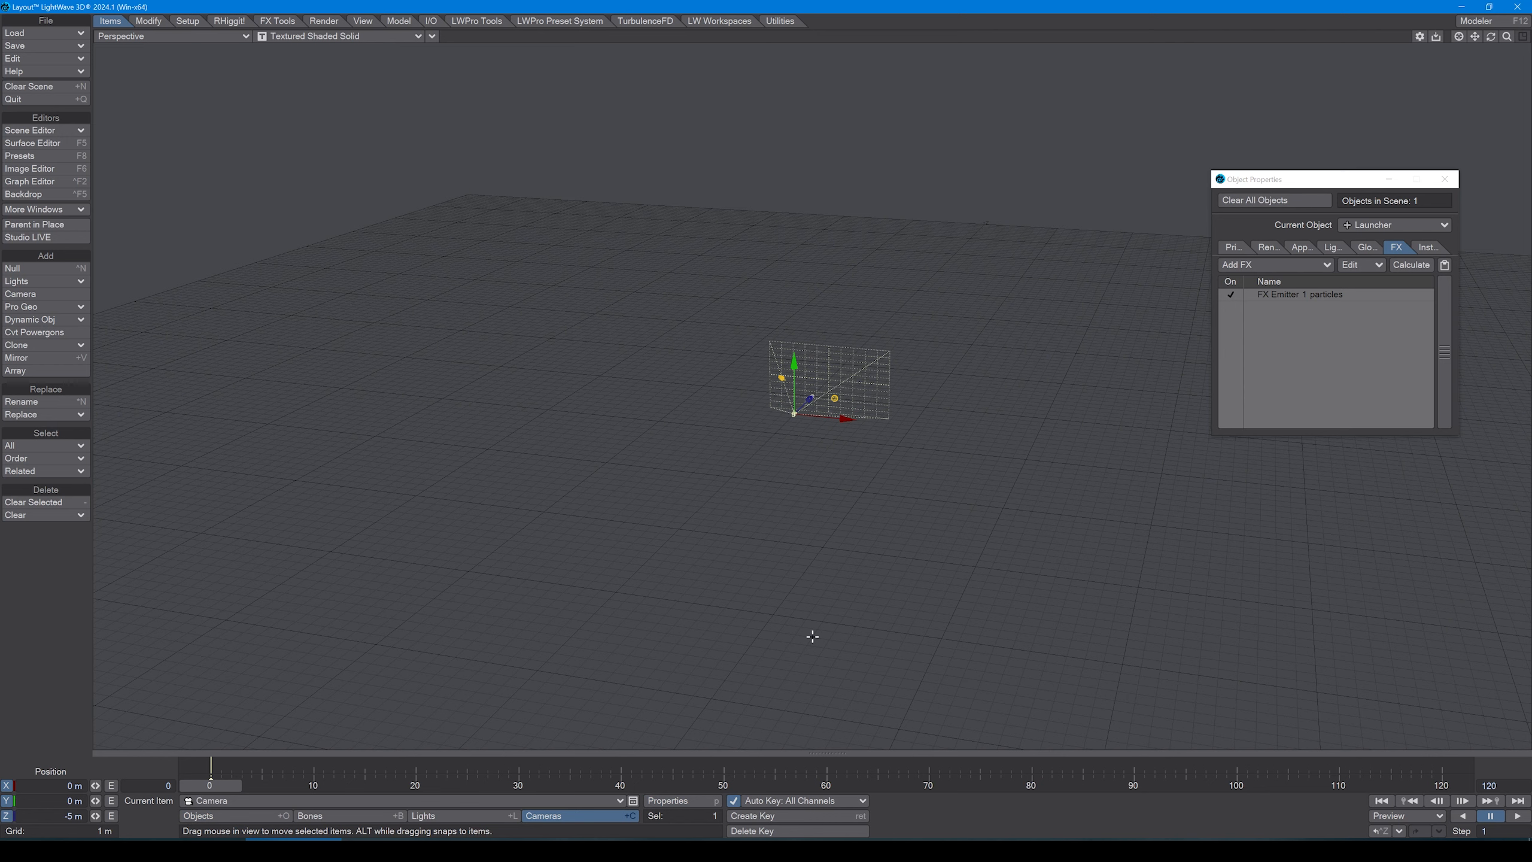
{"action": "key", "text": "ctrl+F1"}
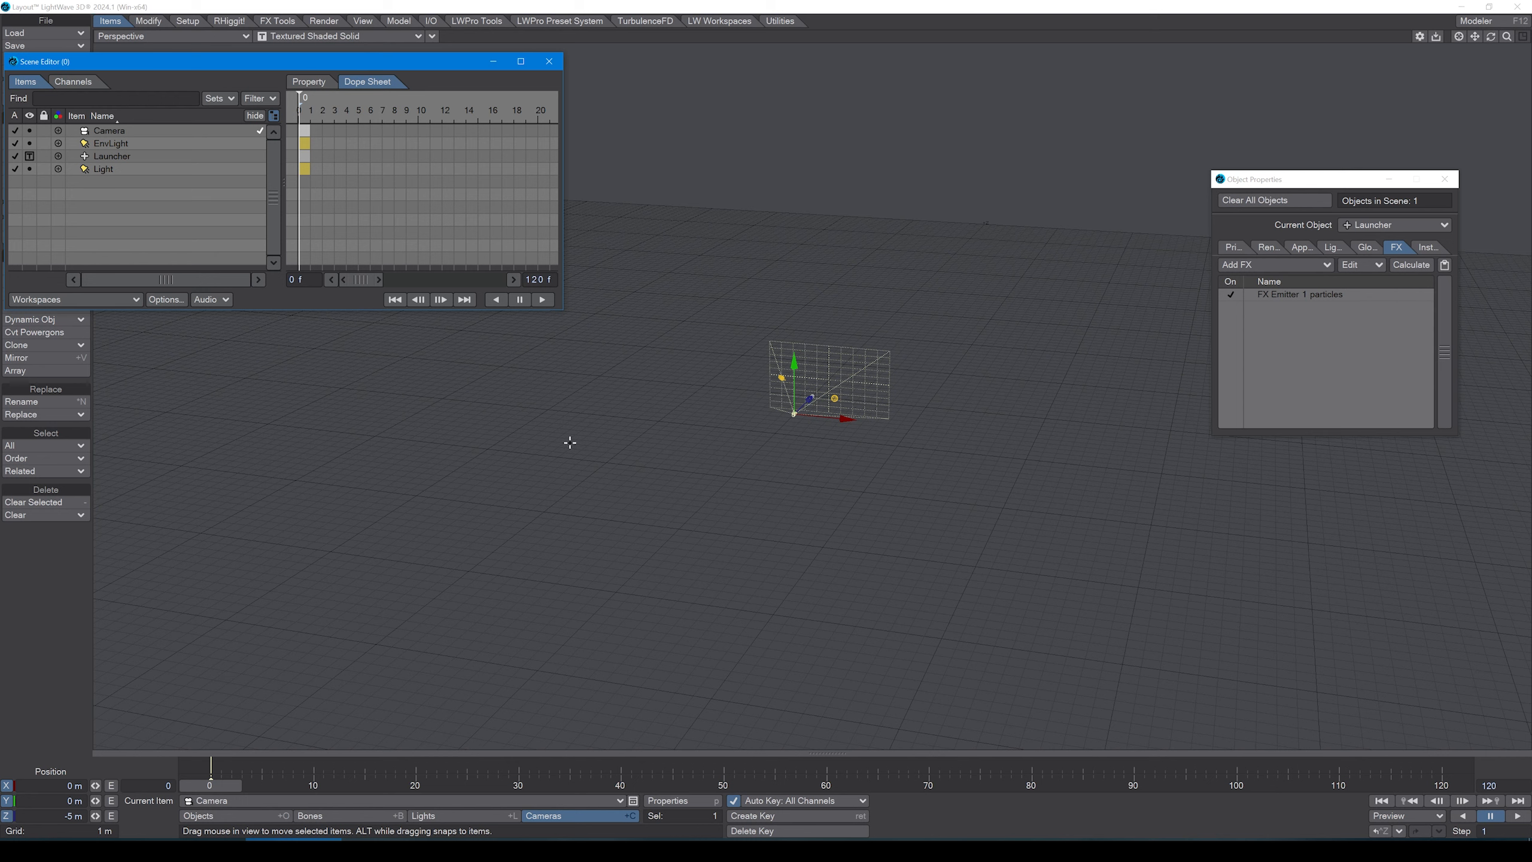
{"action": "key", "text": "shift+l"}
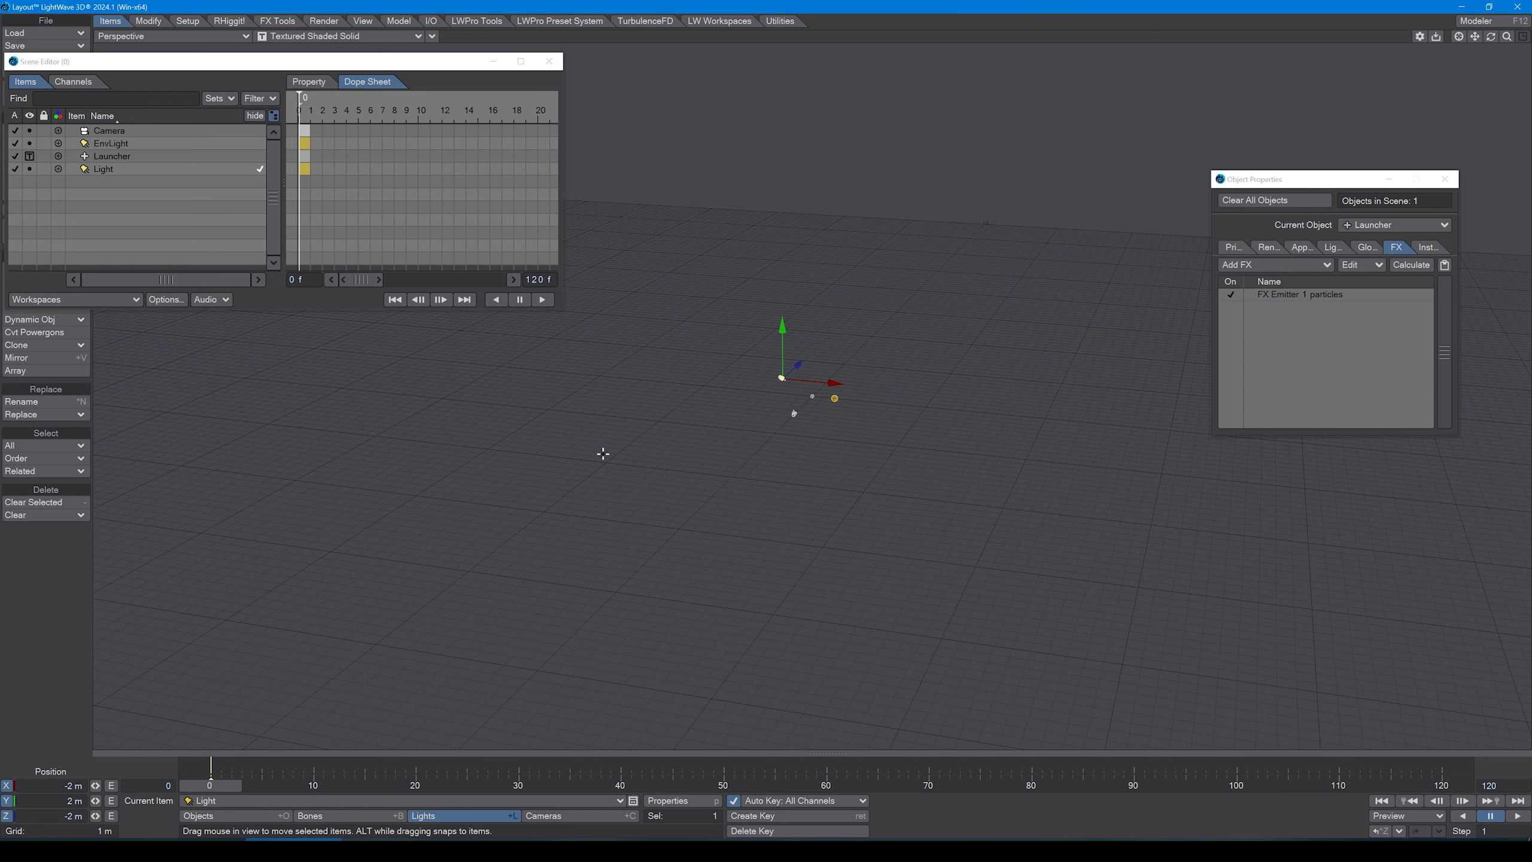
- Add a null named LauncherTrail and parent it to the Launcher null
{"action": "key", "text": "ctrl+n"}
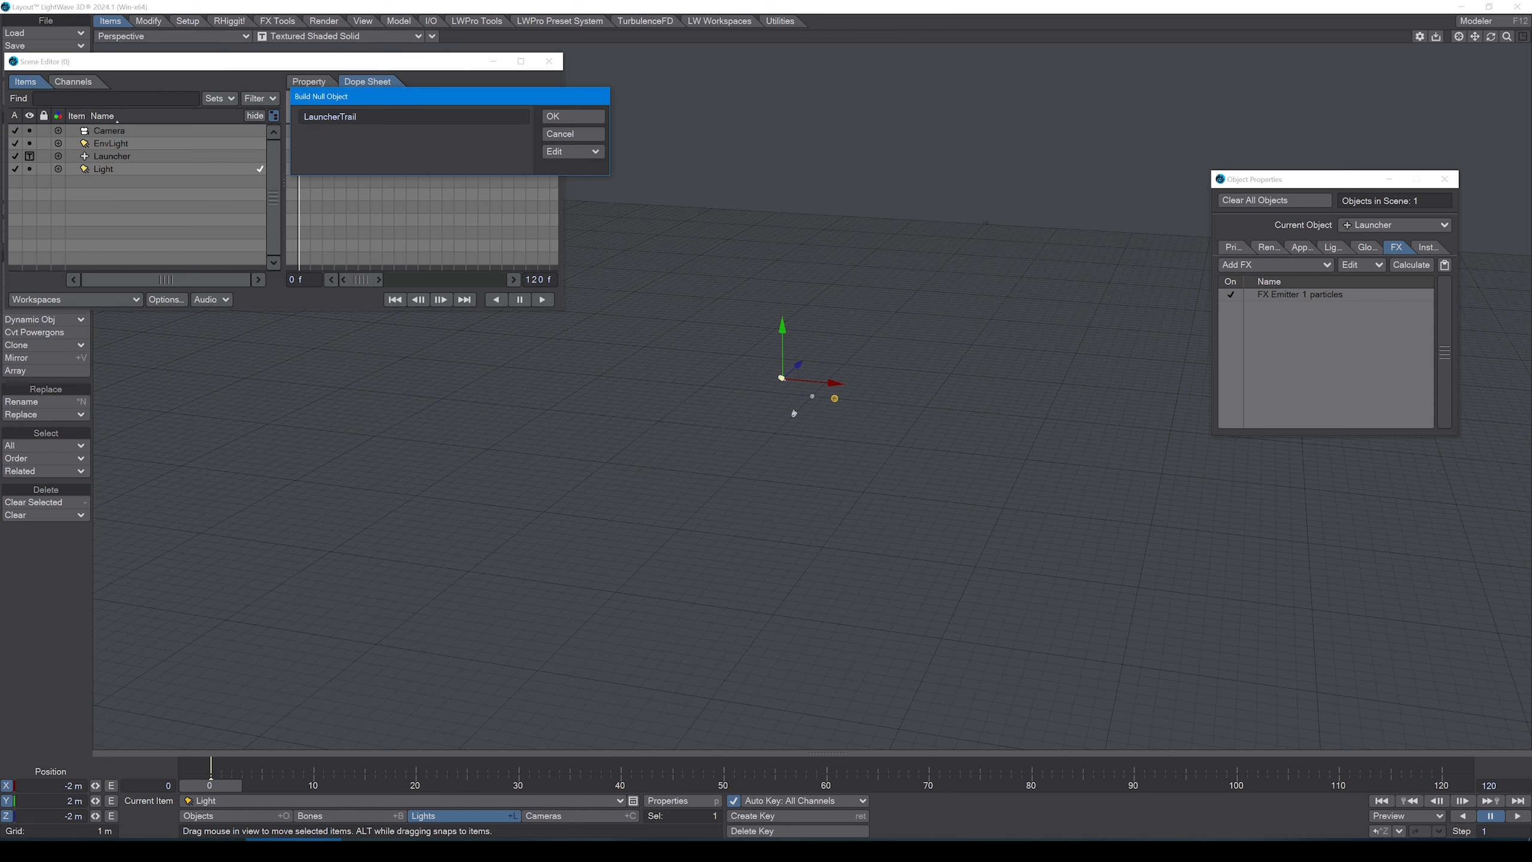
{"action": "key", "text": "Return"}
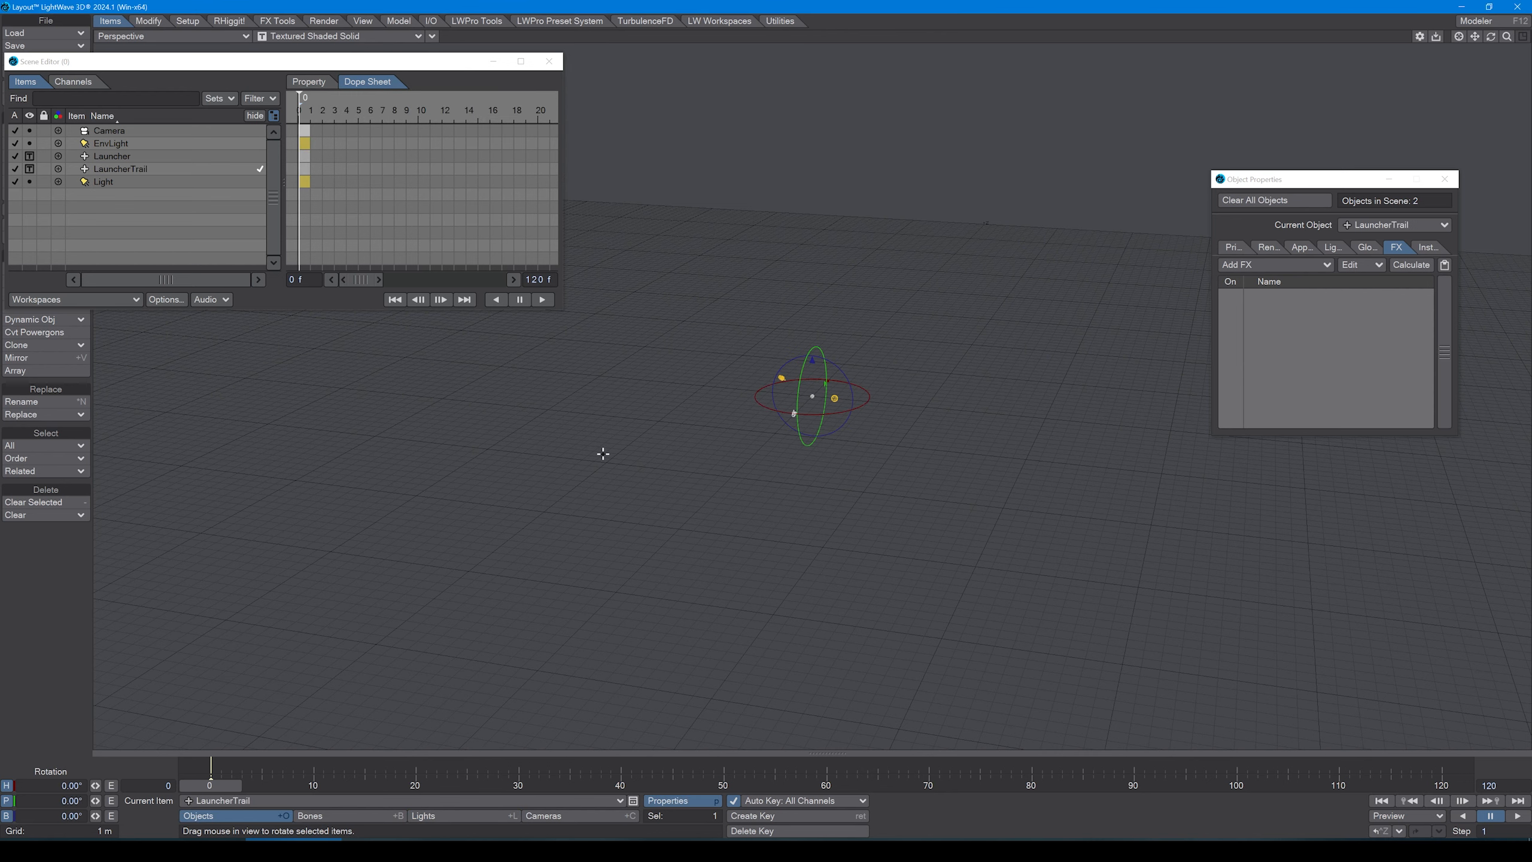
{"action": "left_click", "coordinate": [110, 173]}
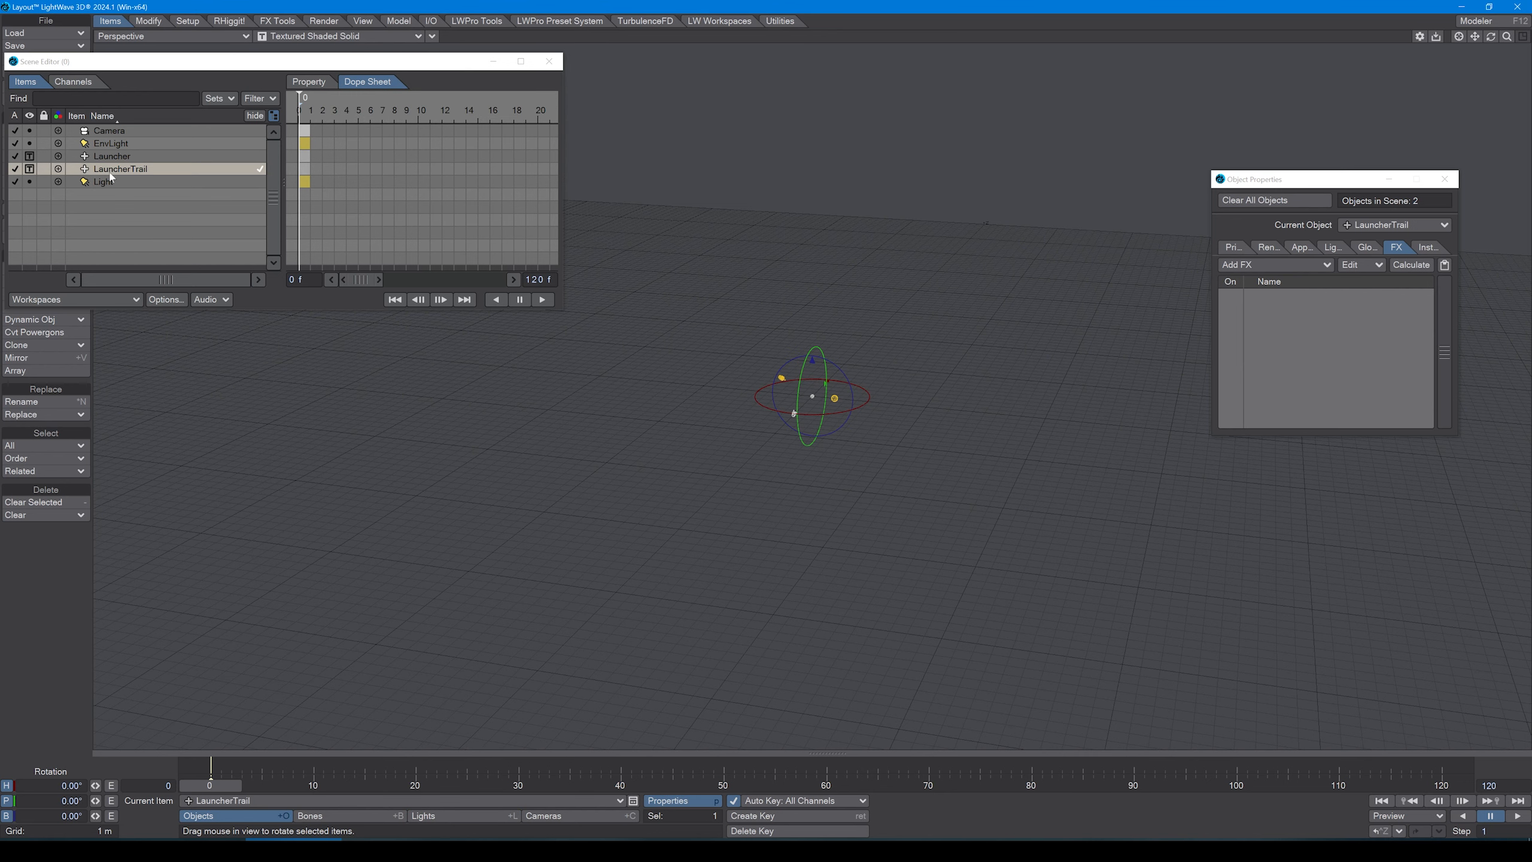
{"action": "left_click_drag", "start_coordinate": [126, 172], "coordinate": [126, 157]}
- Add an FX_Emitter to LauncherTrail, play the animation and open the emitter's settings
{"action": "left_click", "coordinate": [1289, 266]}
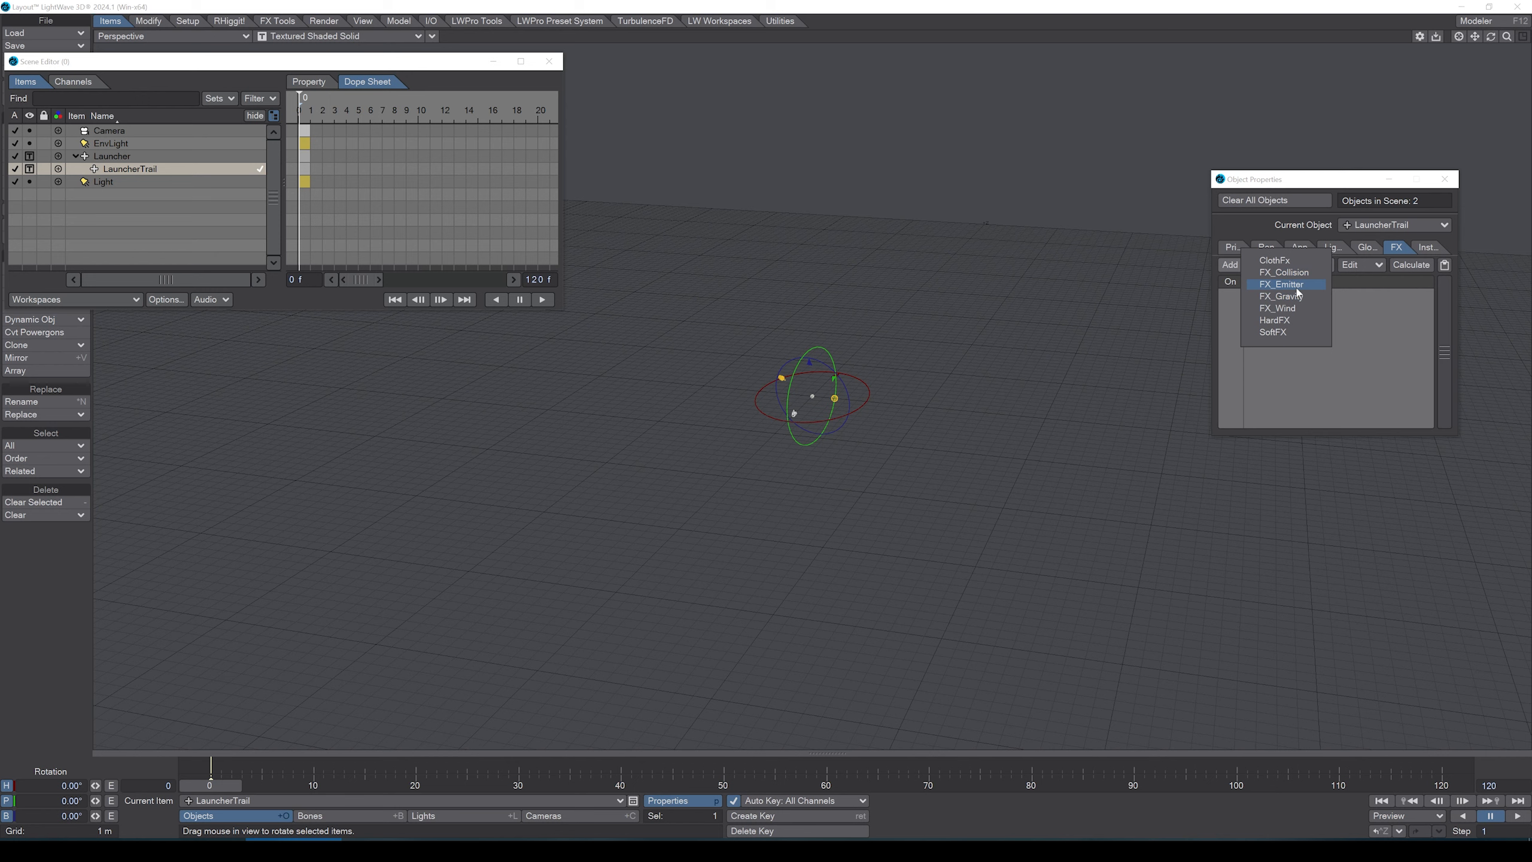
{"action": "left_click", "coordinate": [1291, 284]}
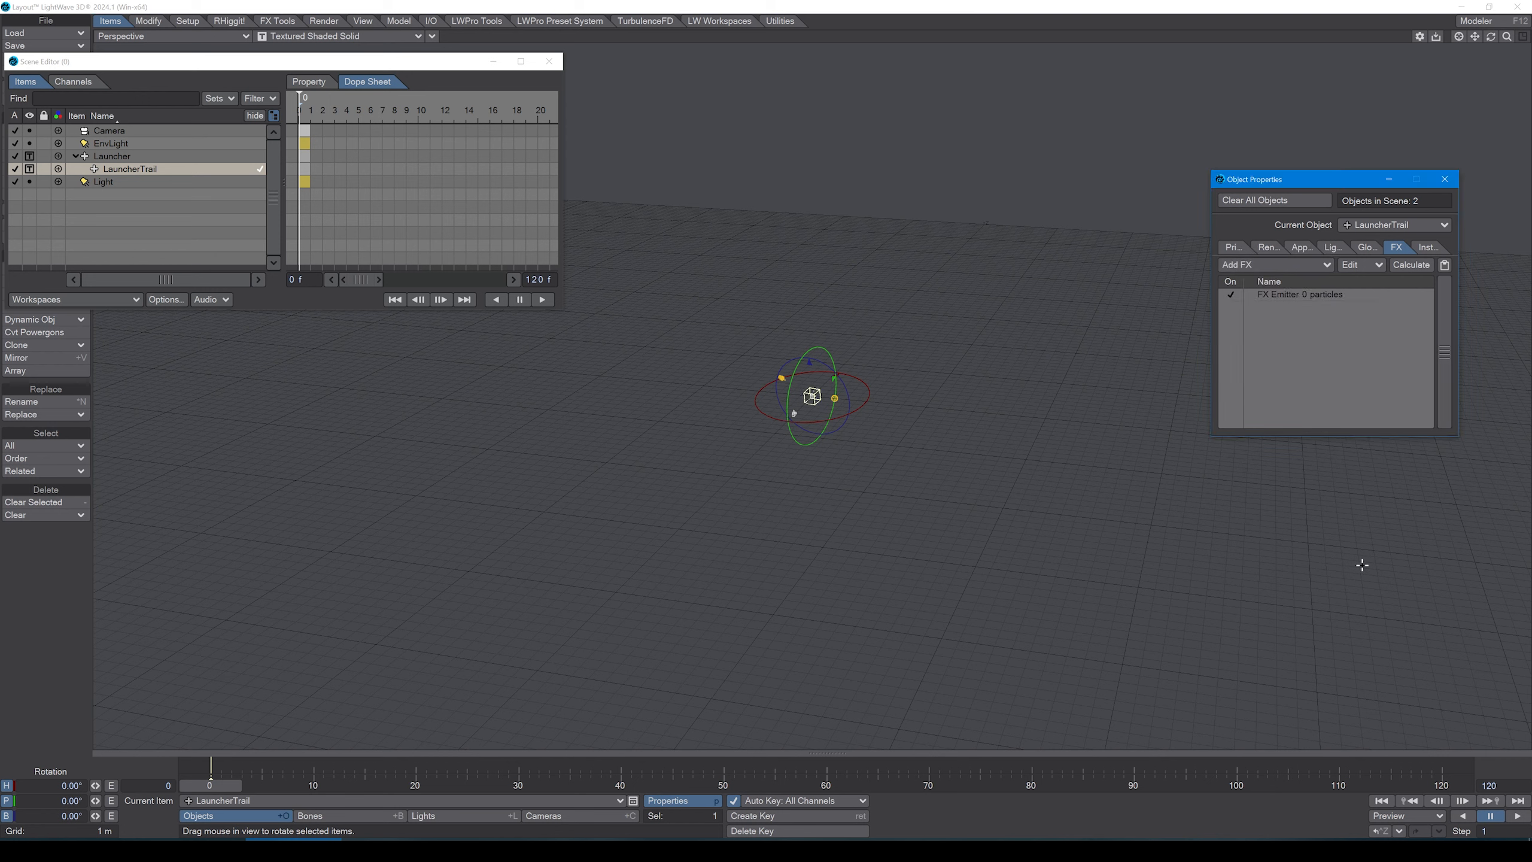
{"action": "left_click", "coordinate": [1518, 816]}
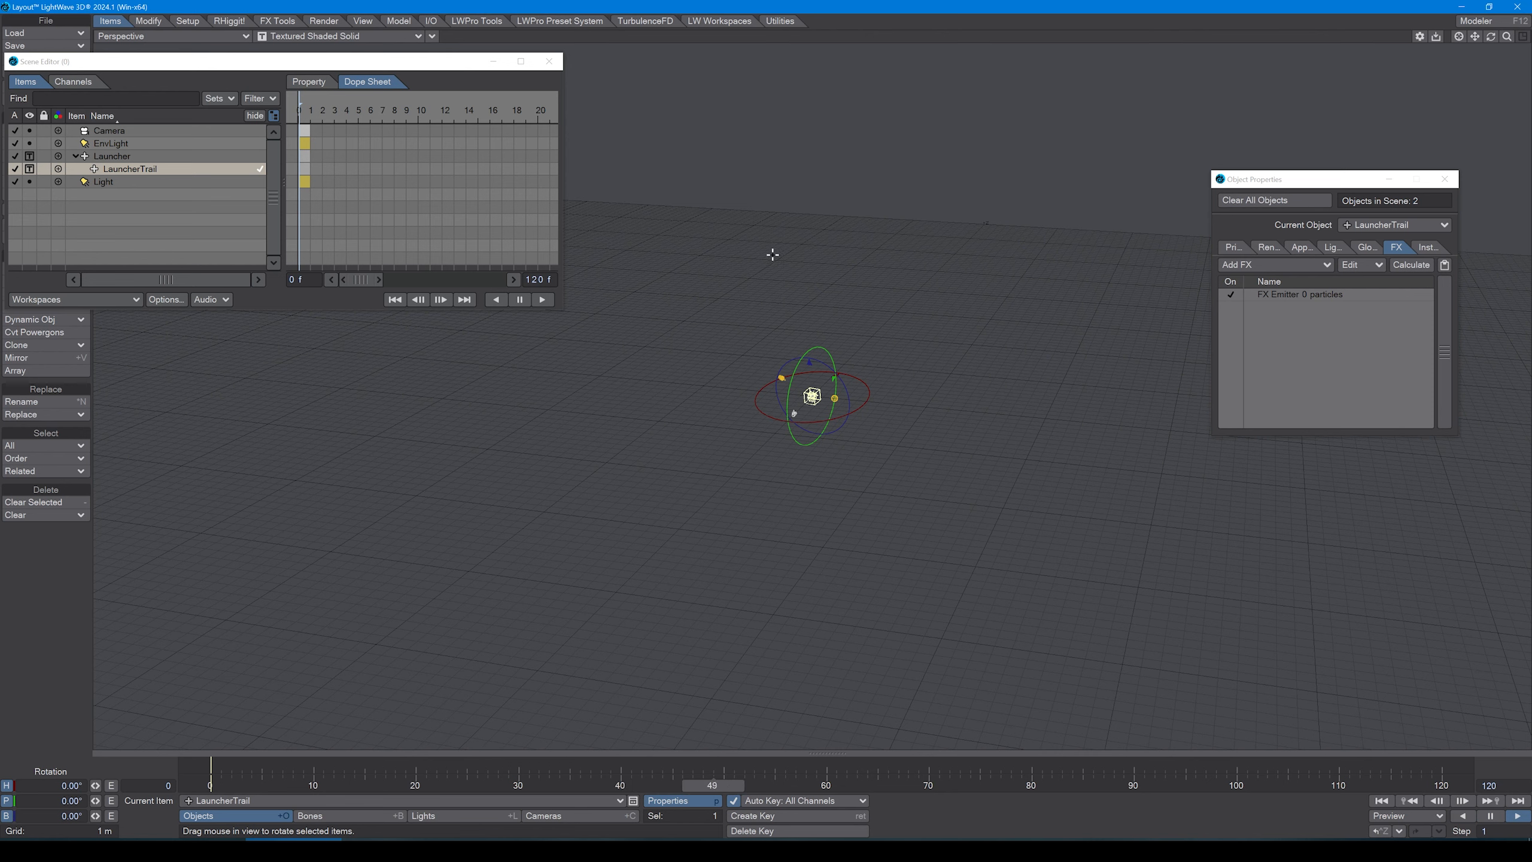
{"action": "left_click", "coordinate": [1307, 295]}
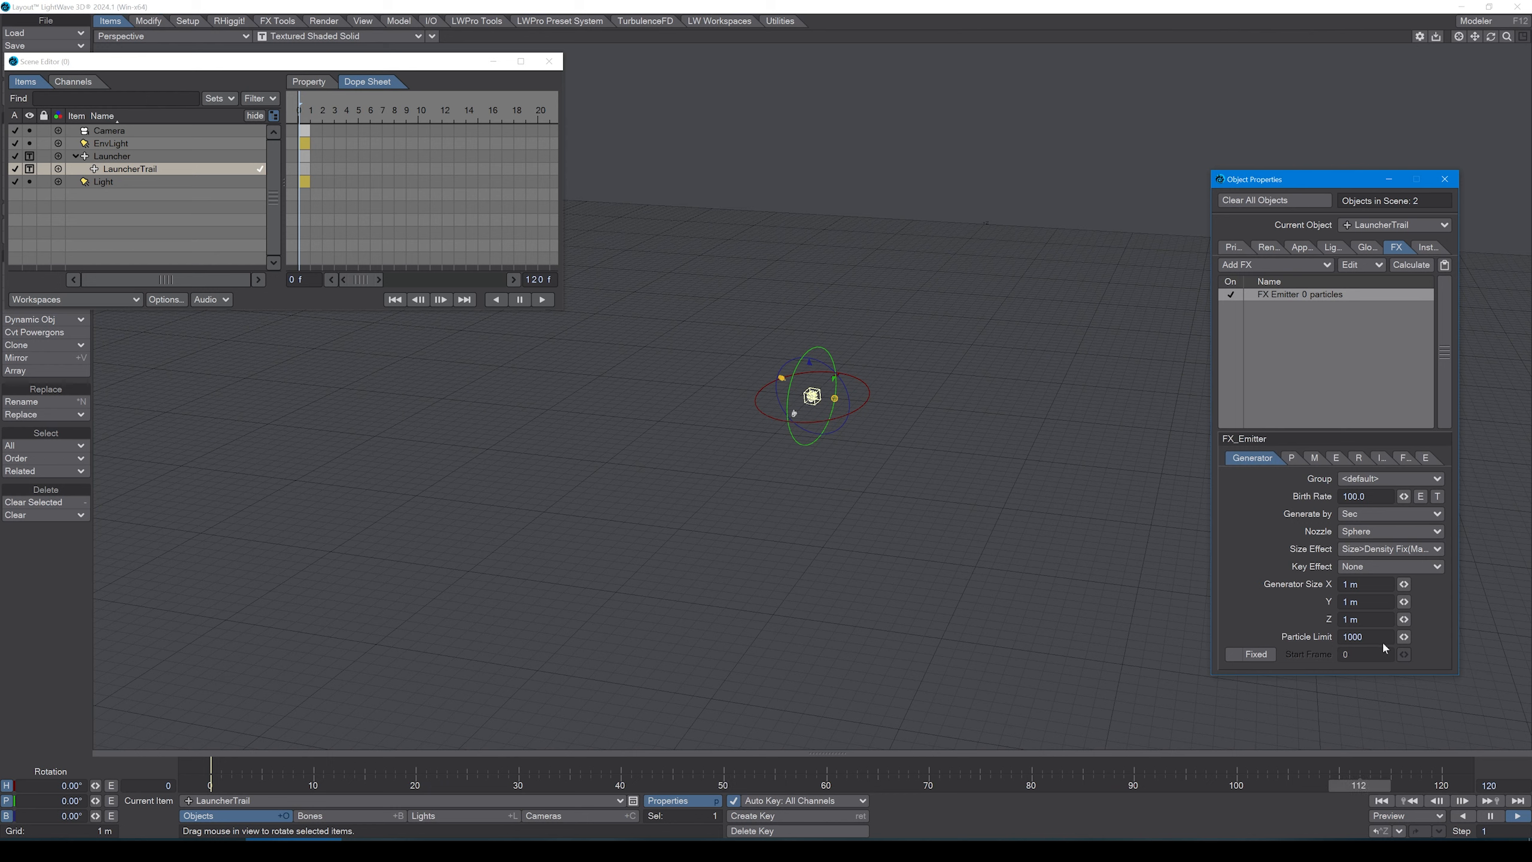
- Set the LauncherTrail emitter to generate by Frame and use the Parent-Emitter nozzle
{"action": "left_click", "coordinate": [1370, 515]}
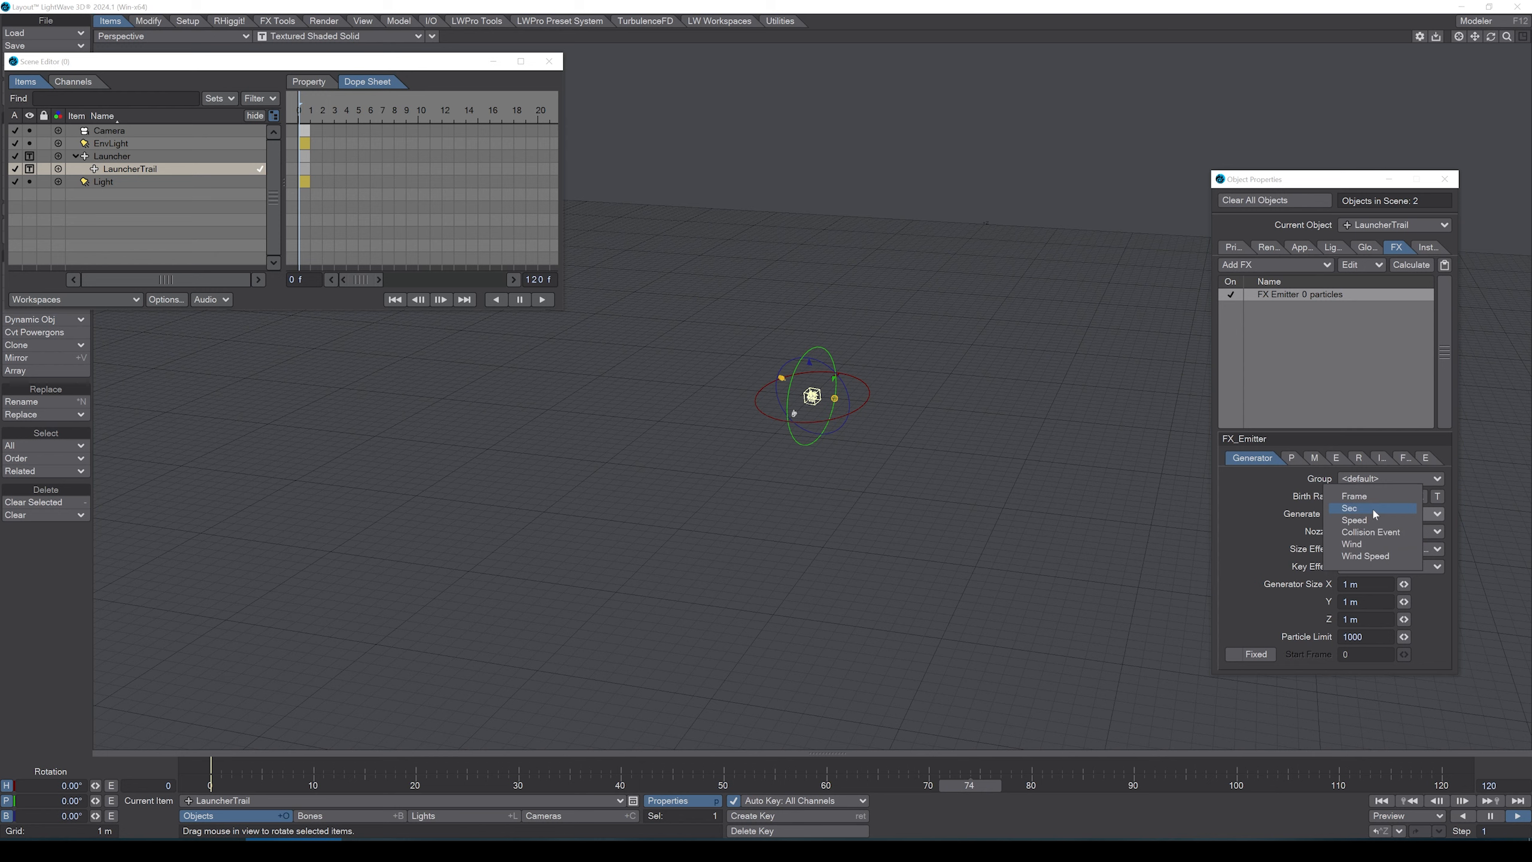
{"action": "left_click", "coordinate": [1375, 495]}
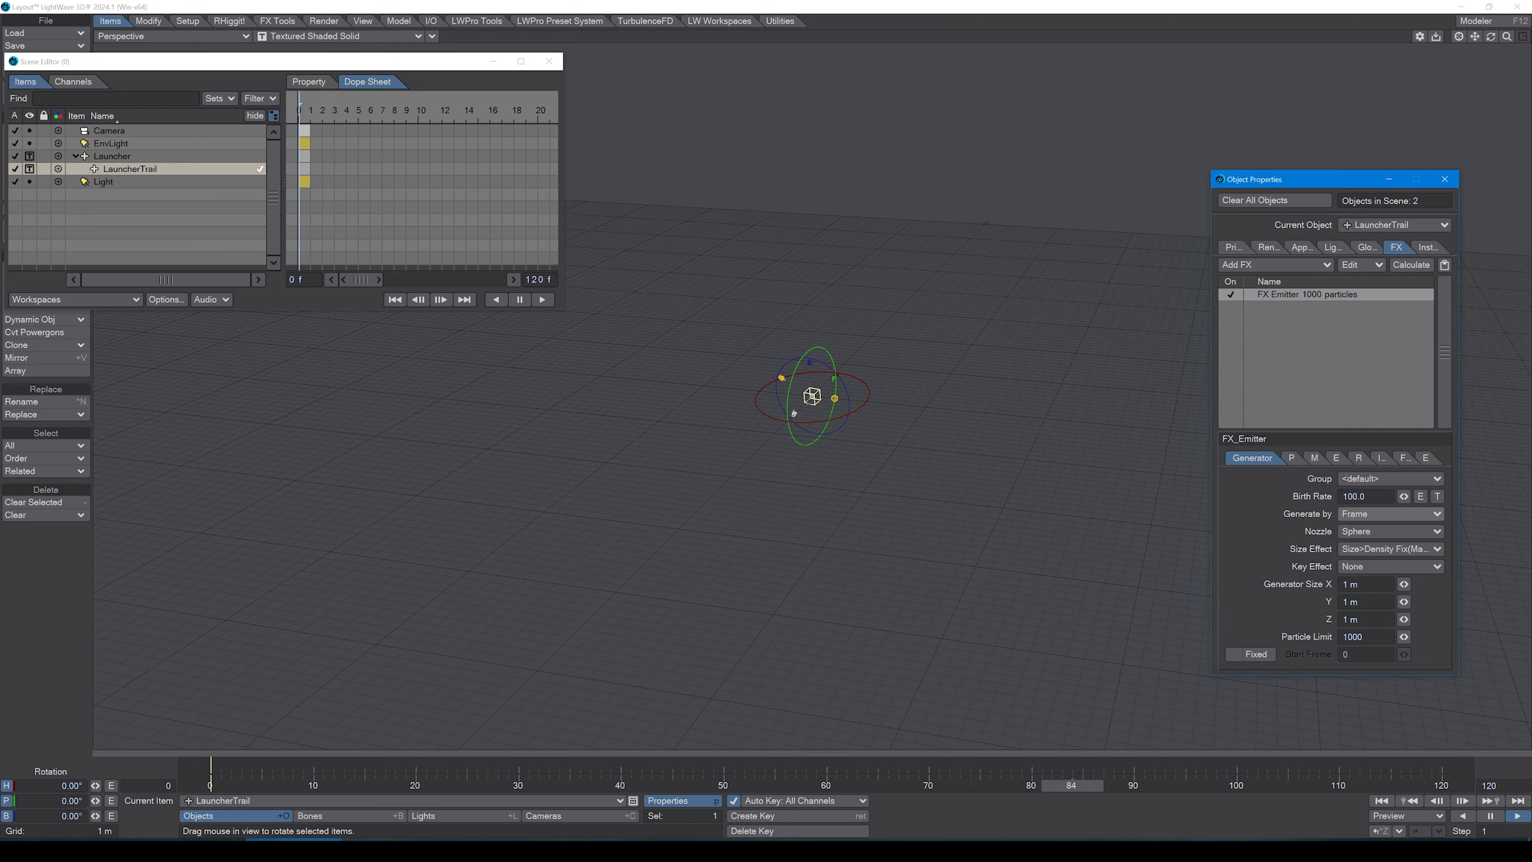
{"action": "left_click", "coordinate": [1400, 536]}
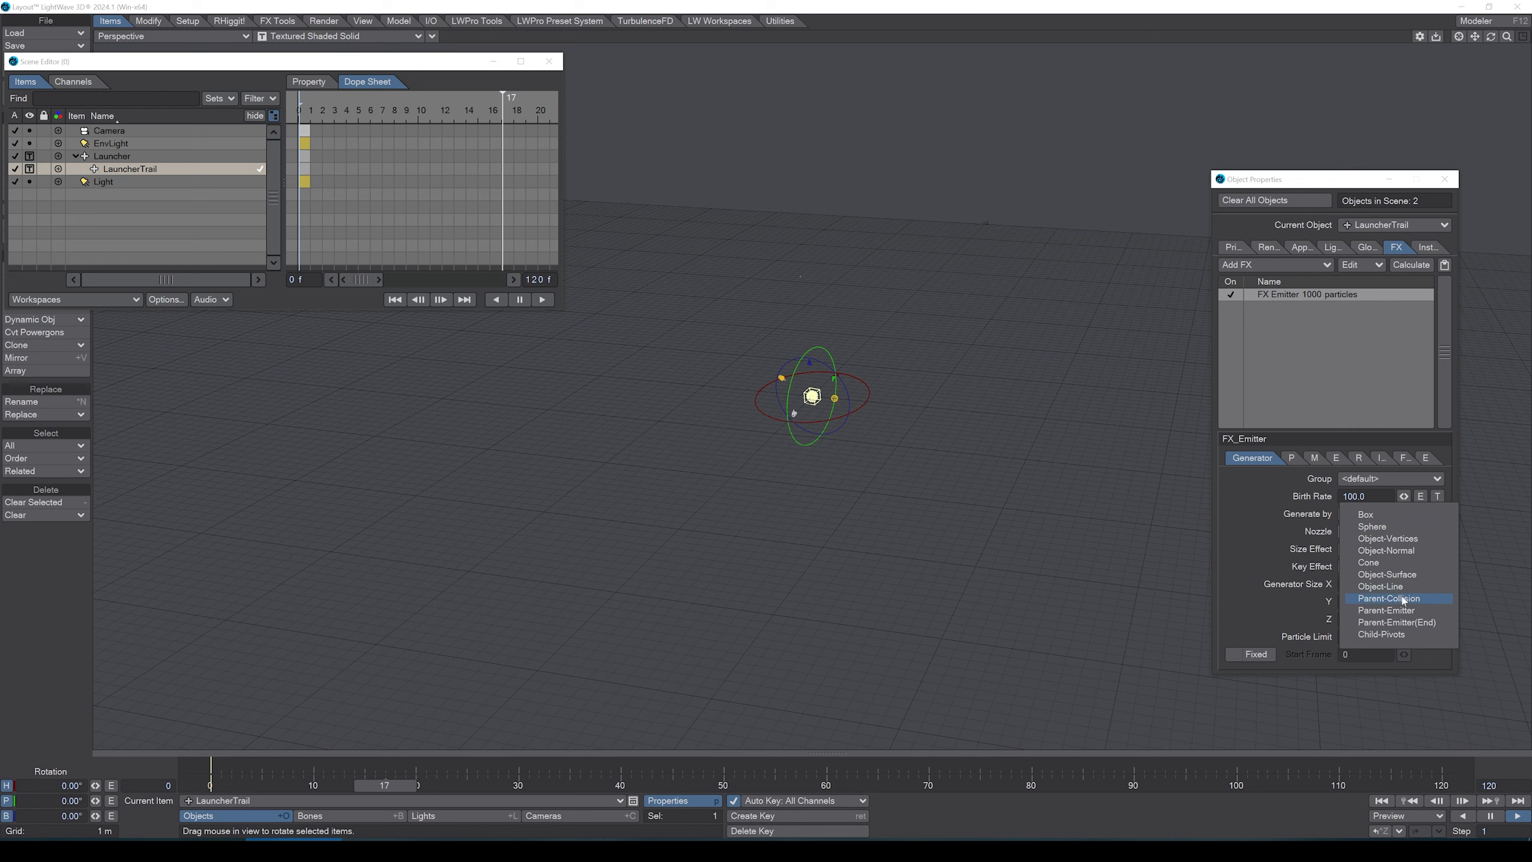
{"action": "left_click", "coordinate": [1386, 610]}
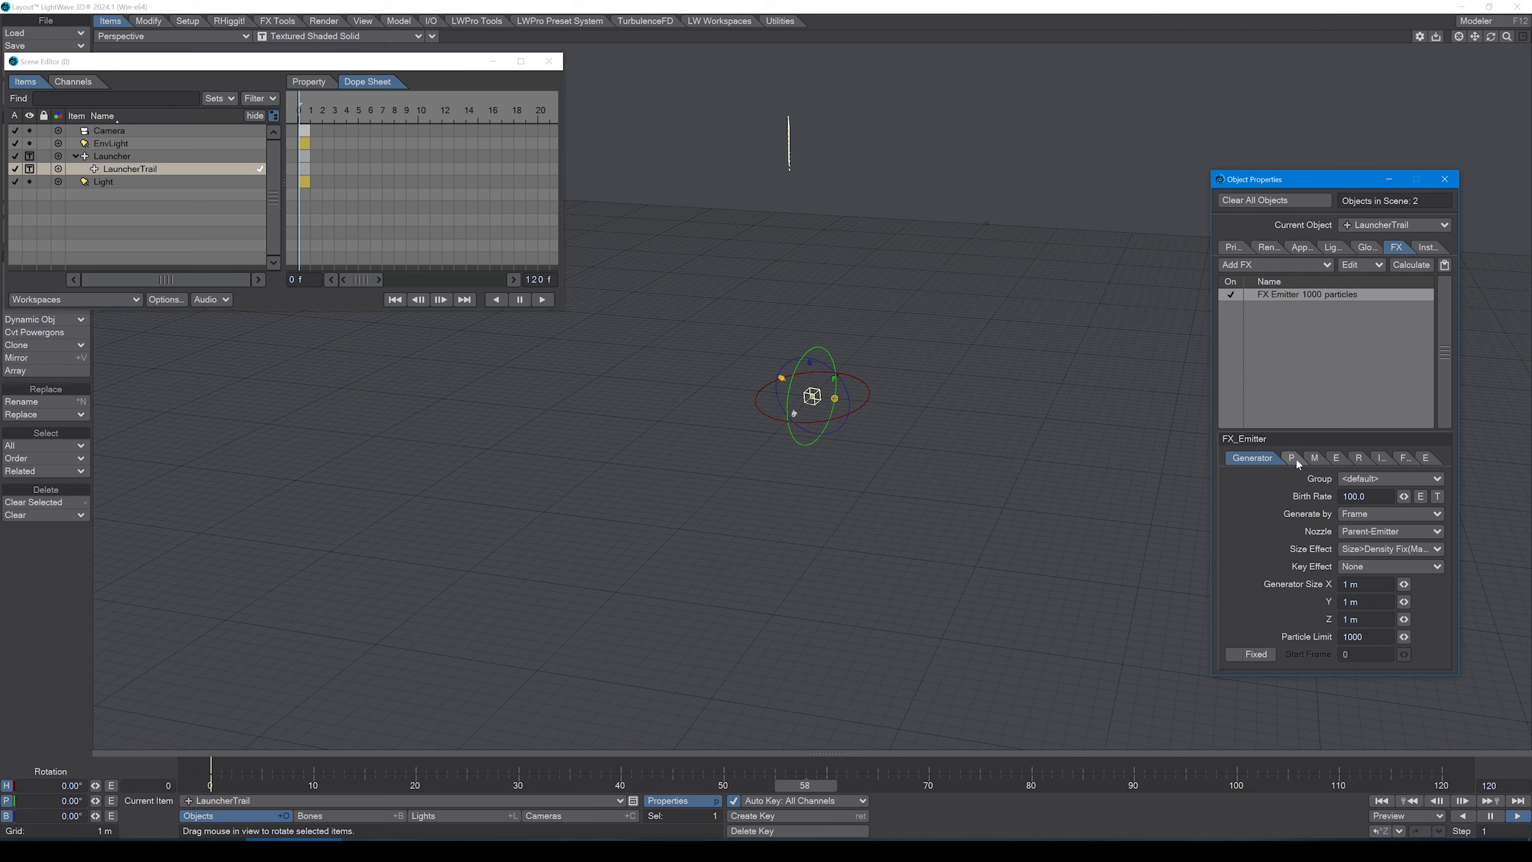
- Set the LauncherTrail emitter's Parent Motion to 0%
{"action": "left_click", "coordinate": [1315, 458]}
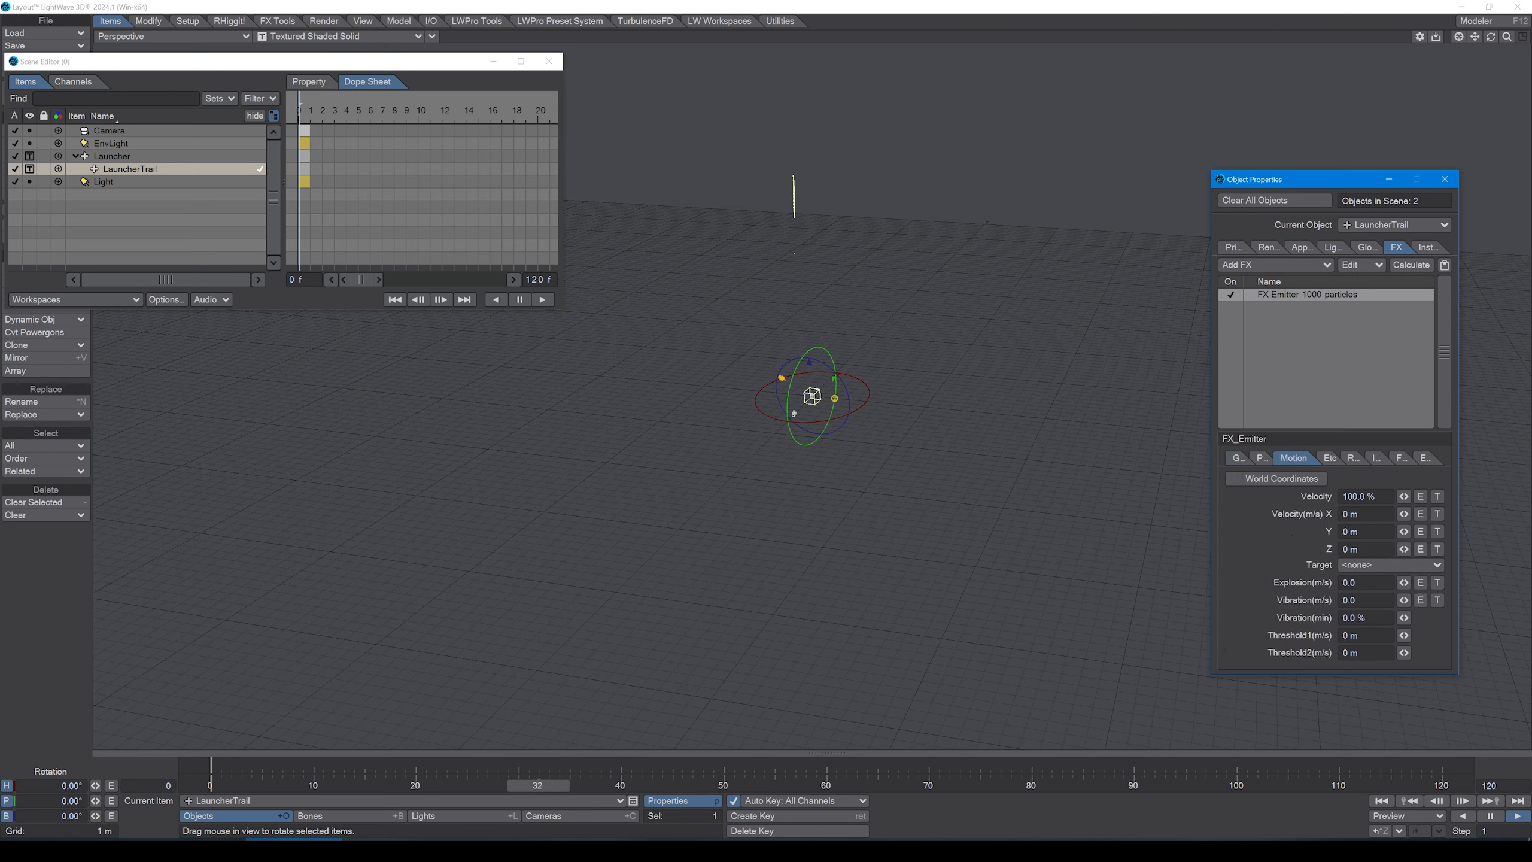
{"action": "left_click", "coordinate": [1346, 600]}
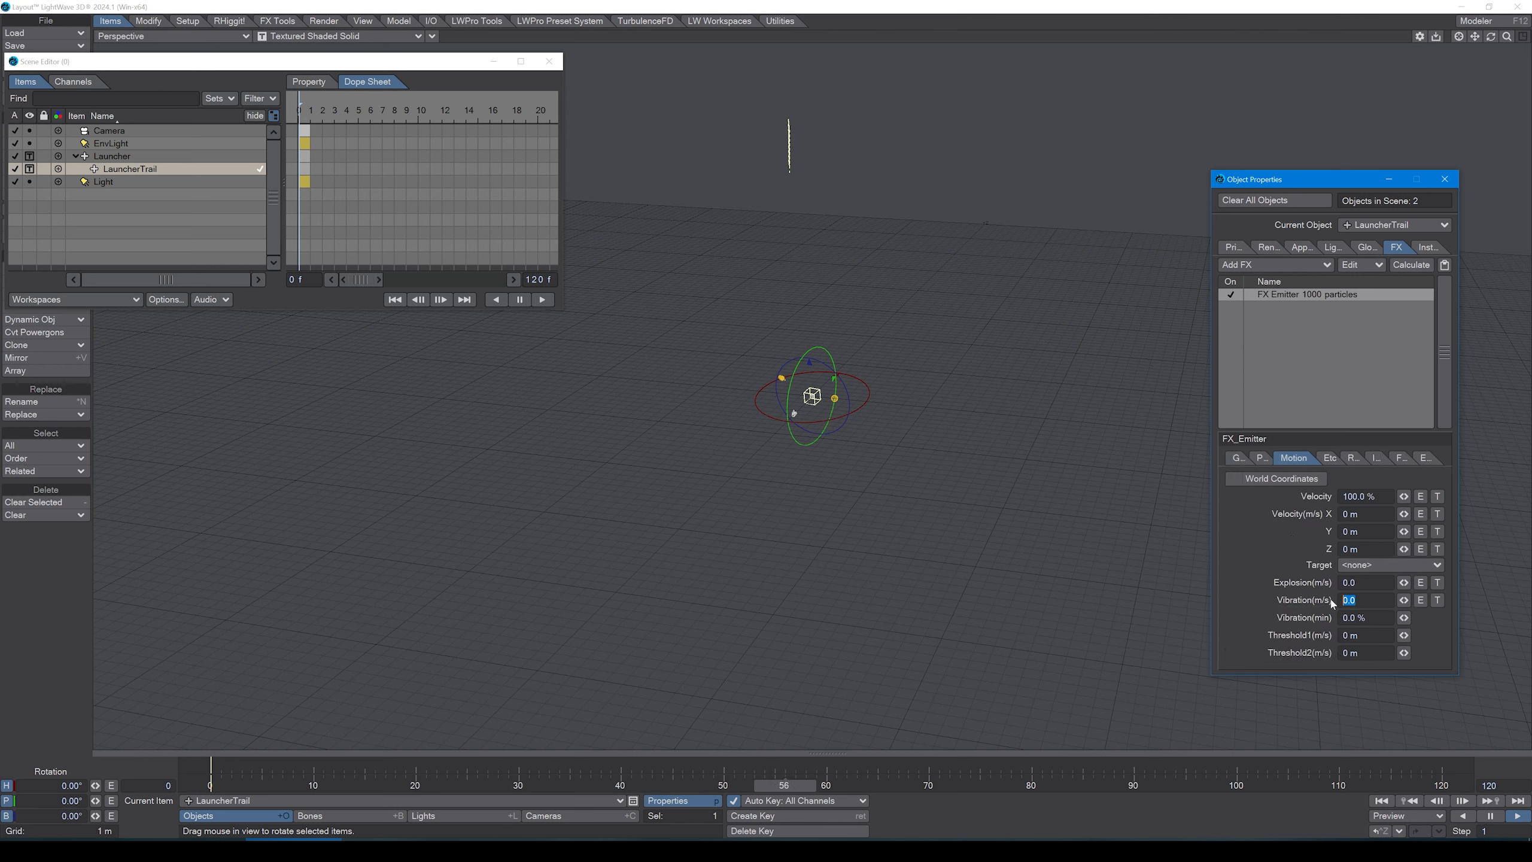
{"action": "left_click", "coordinate": [1325, 460]}
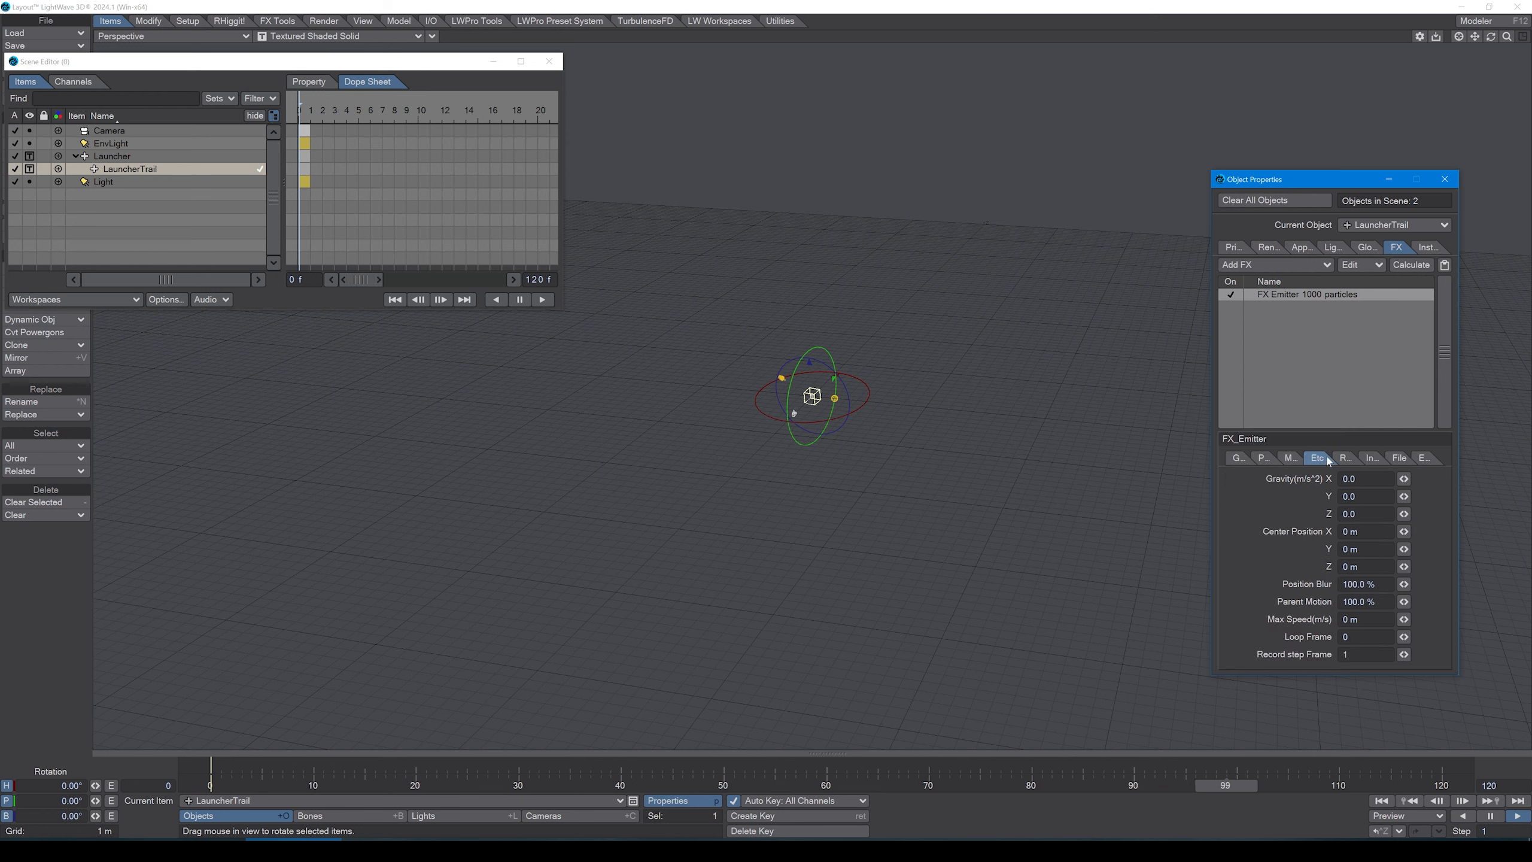
{"action": "left_click", "coordinate": [1376, 601]}
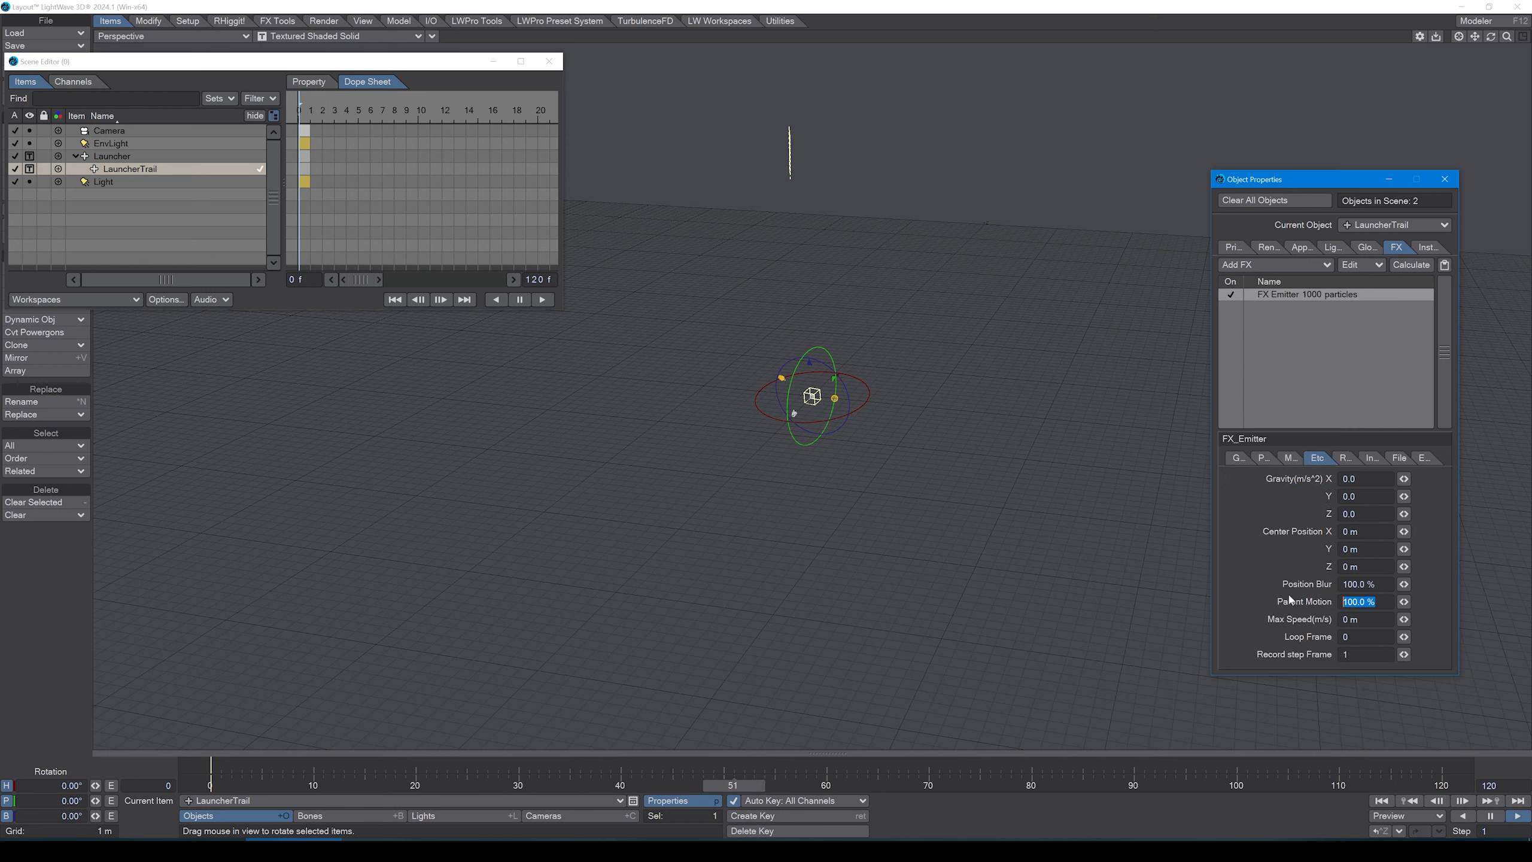
{"action": "type", "text": "0"}
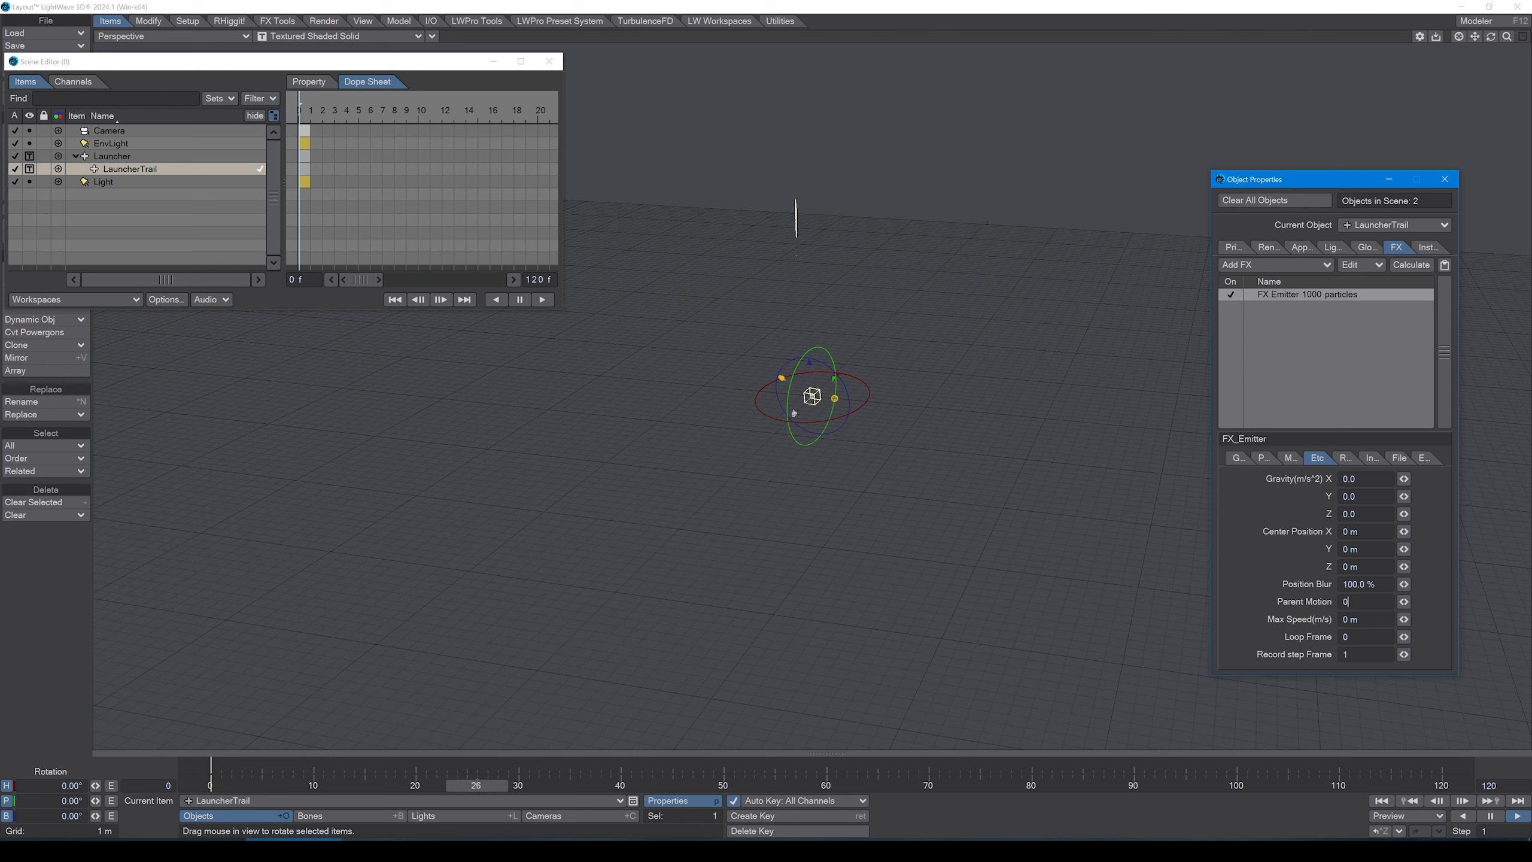
{"action": "key", "text": "Tab"}
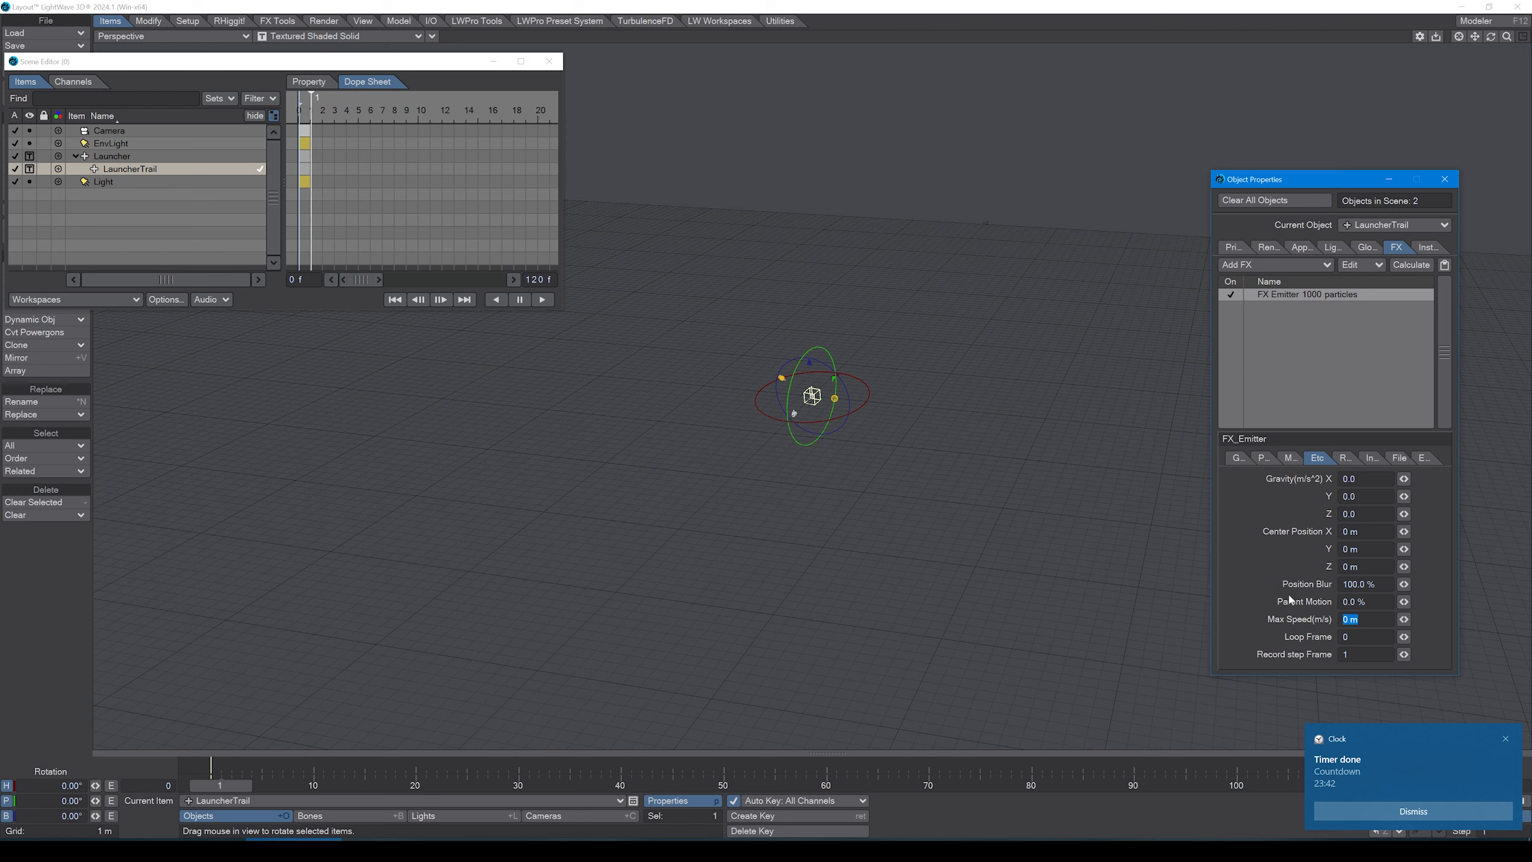
{"action": "left_click", "coordinate": [1426, 810]}
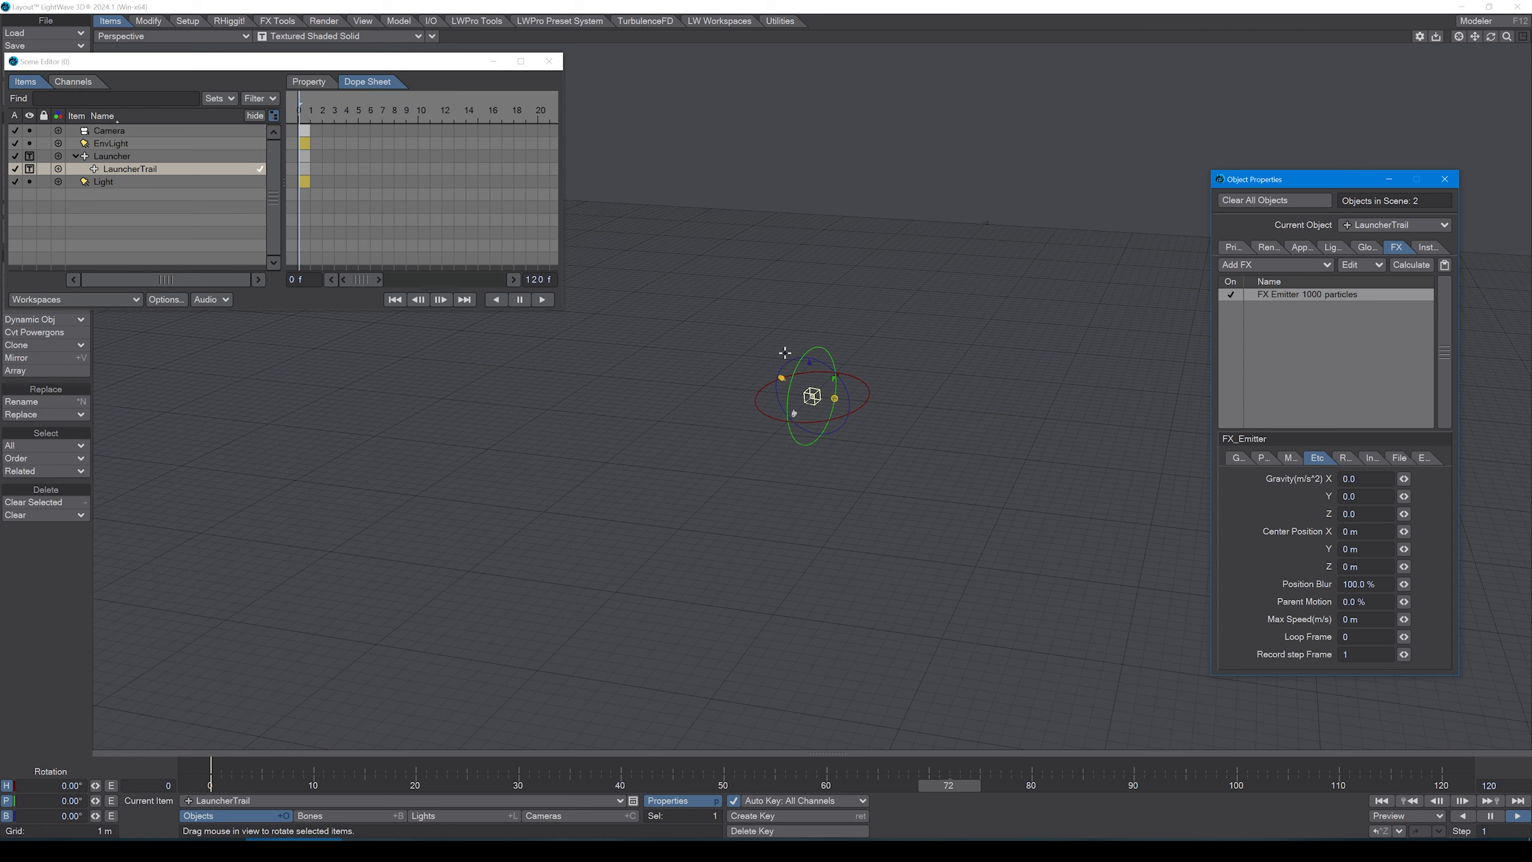
- Set the LauncherTrail emitter's Particle Limit to 3300
{"action": "left_click", "coordinate": [1239, 458]}
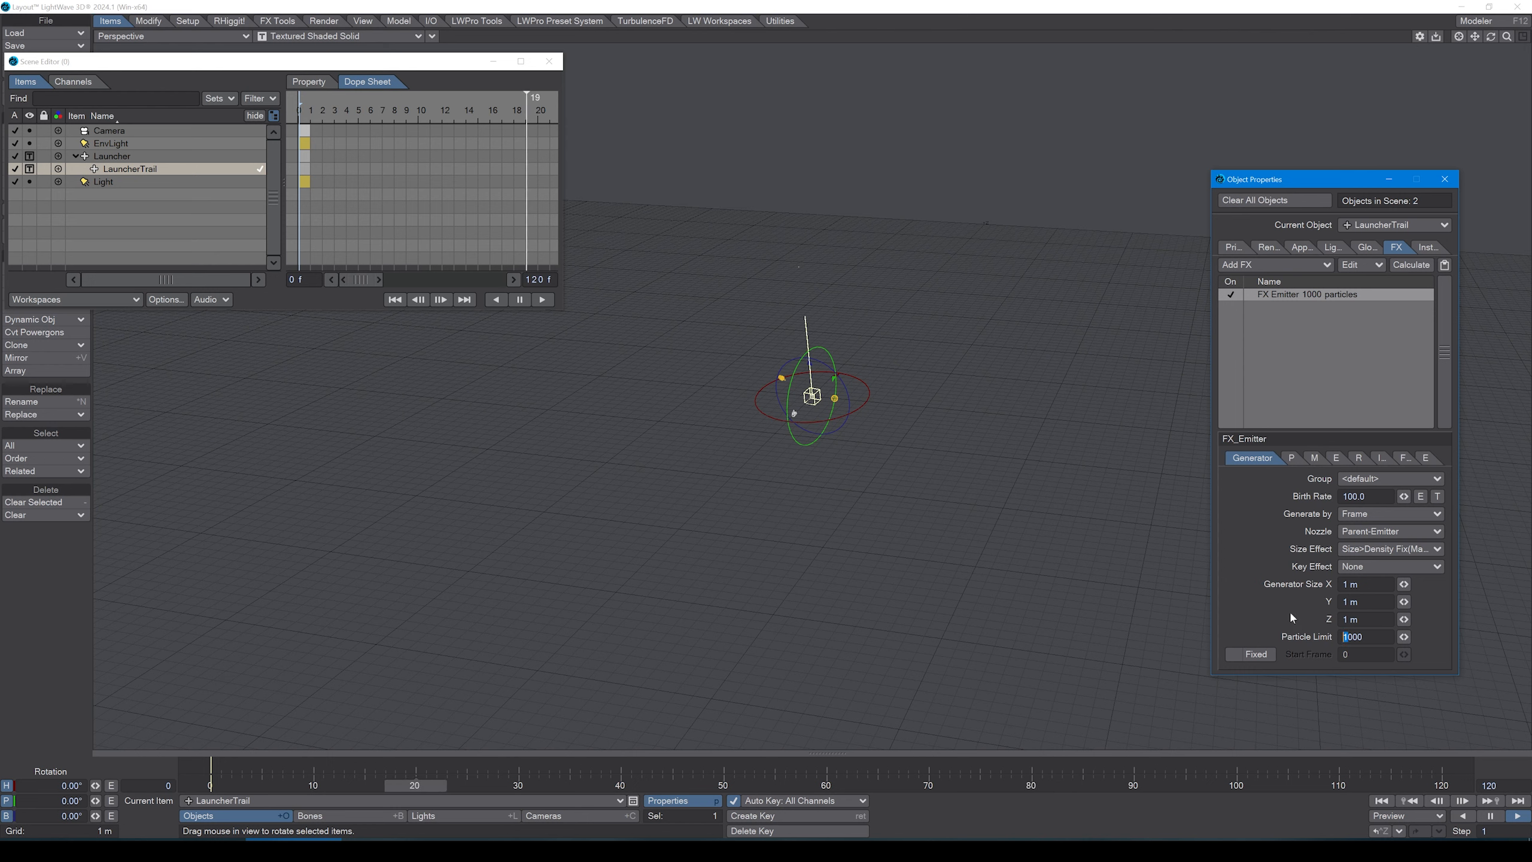
{"action": "type", "text": "33"}
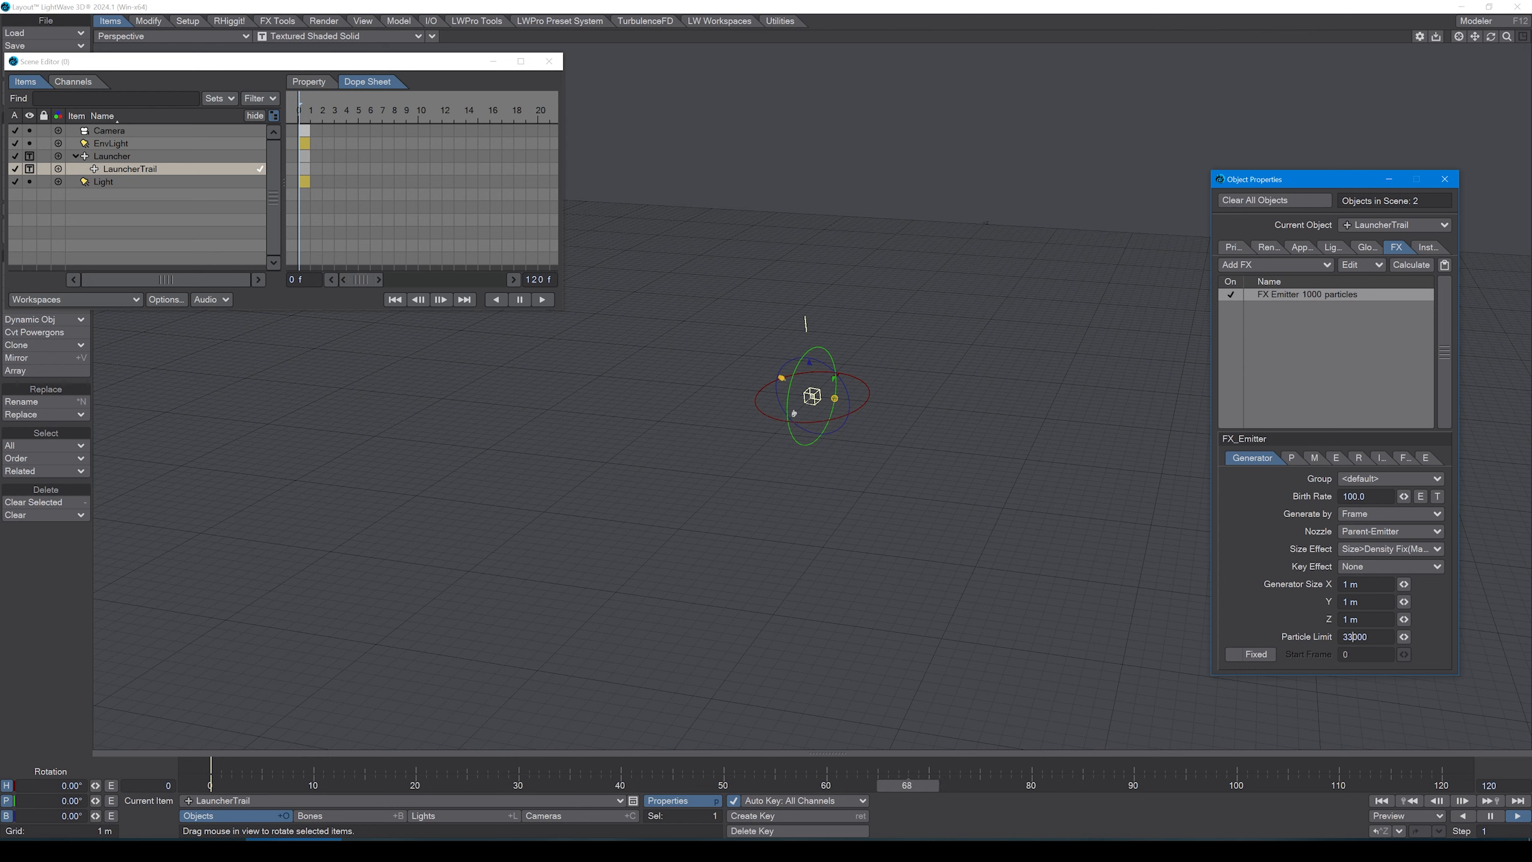
{"action": "key", "text": "Delete"}
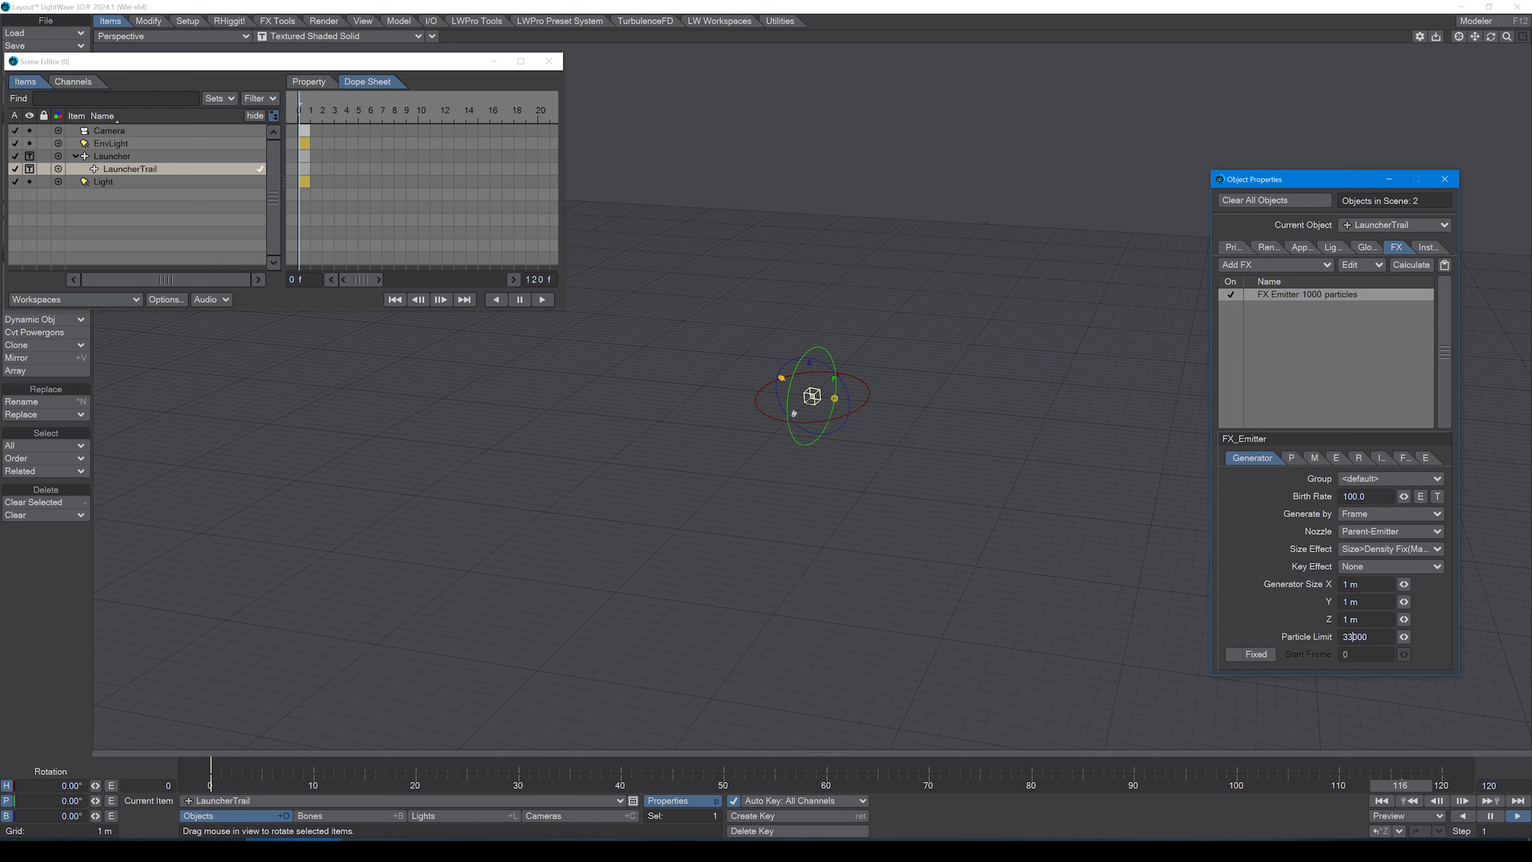
{"action": "key", "text": "Return"}
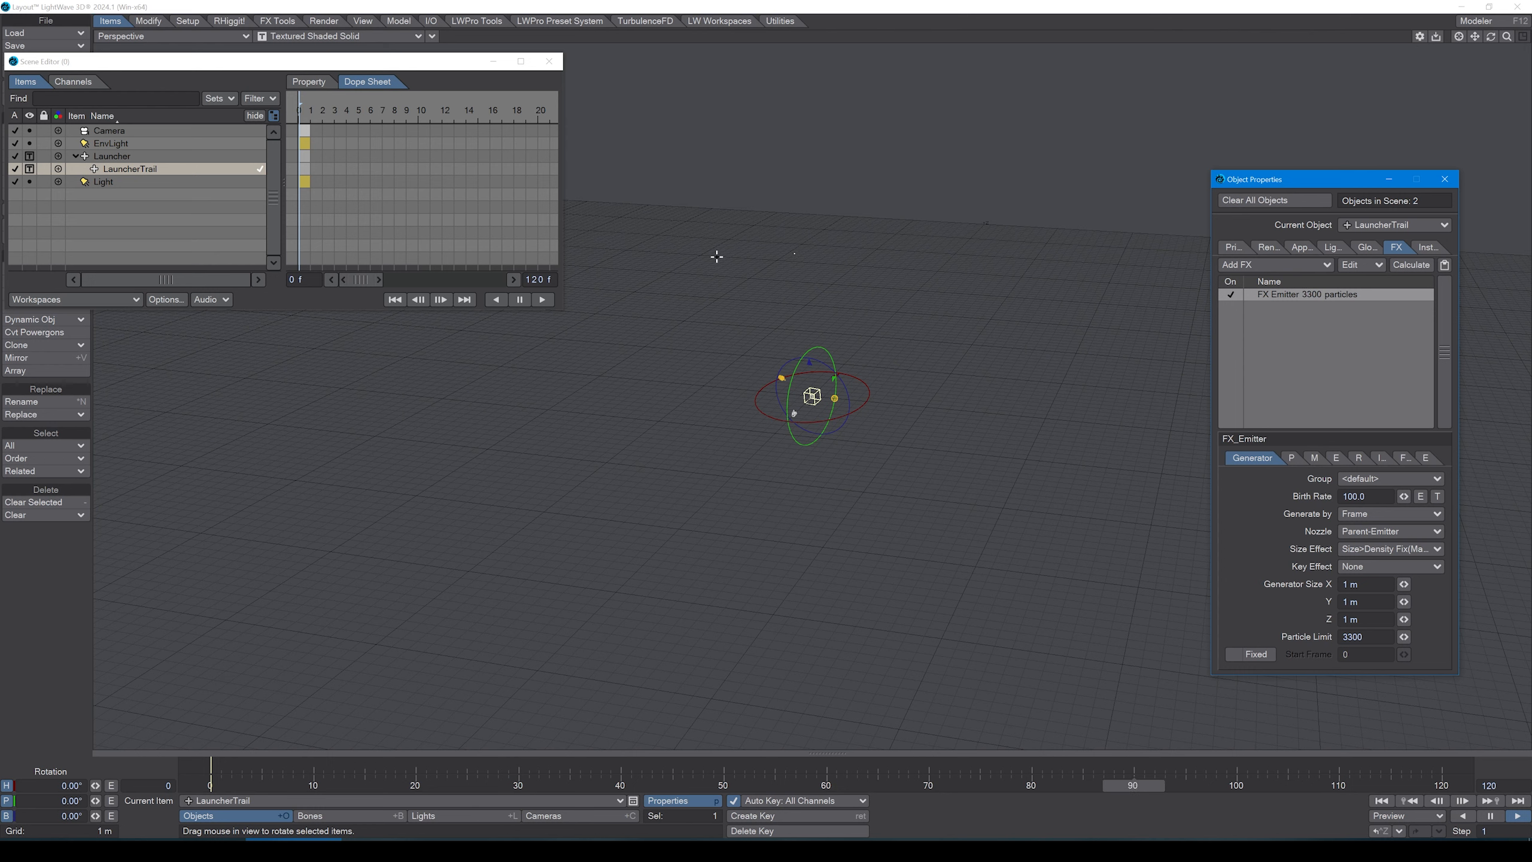
- Set the LauncherTrail emitter's motion Vibration to 2.0 m/s
{"action": "left_click", "coordinate": [1293, 458]}
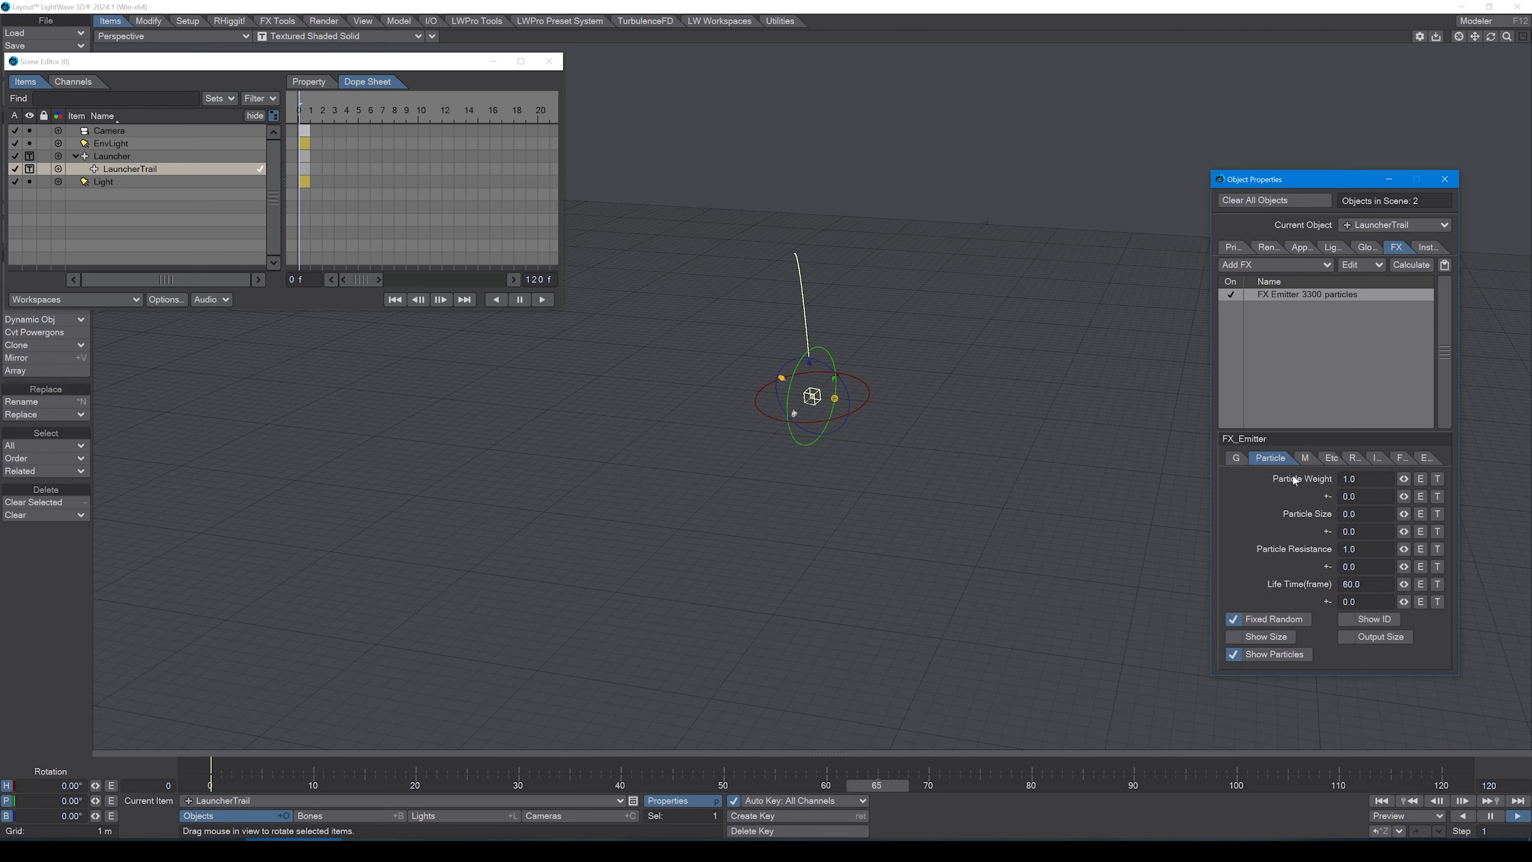
{"action": "left_click", "coordinate": [1309, 460]}
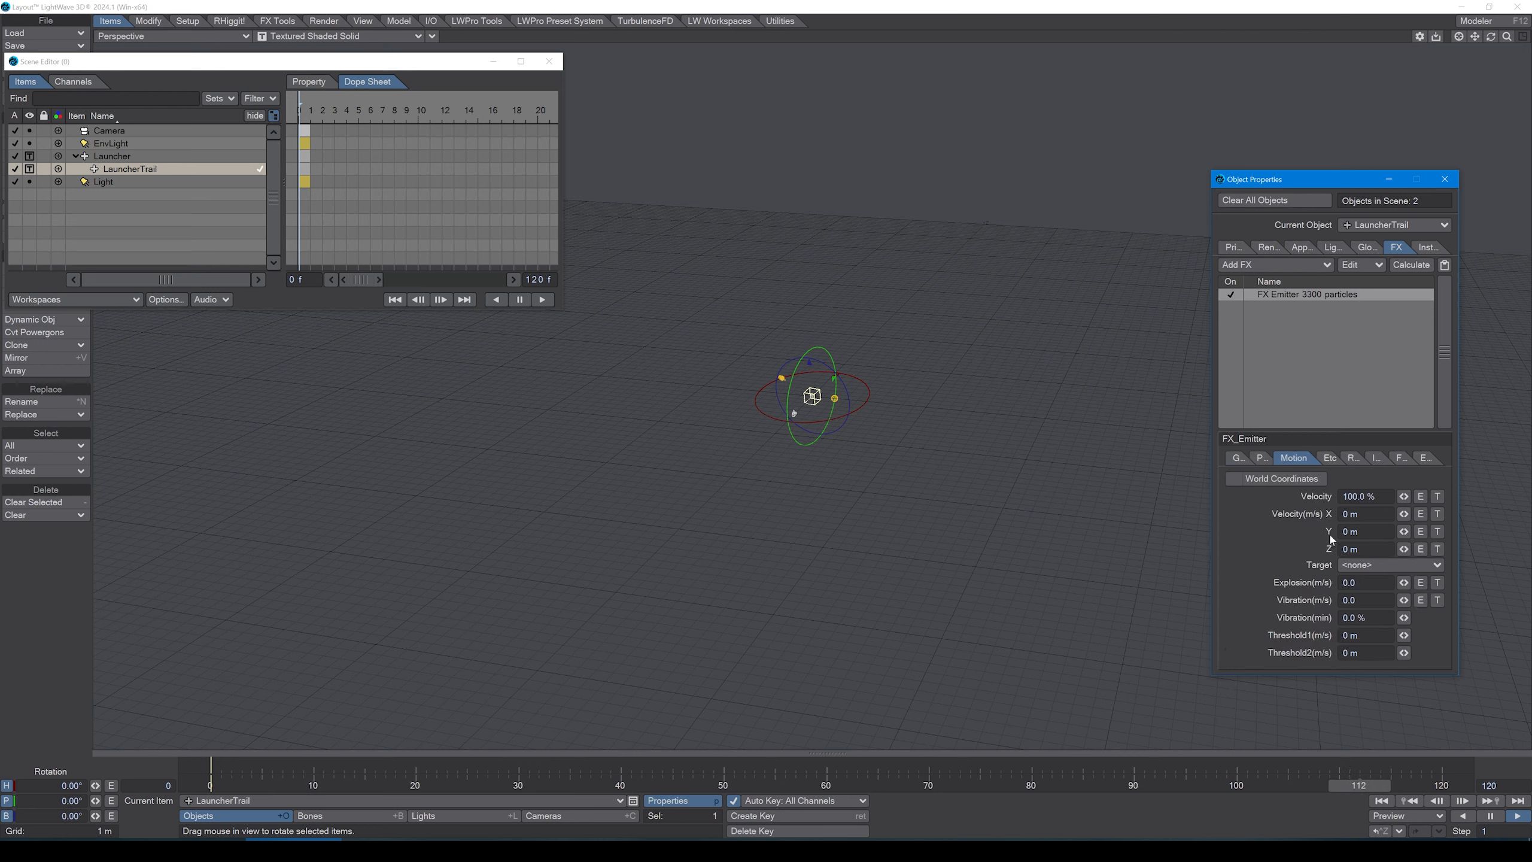
{"action": "left_click_drag", "start_coordinate": [1365, 600], "coordinate": [1301, 600]}
{"action": "type", "text": "2"}
{"action": "key", "text": "Tab"}
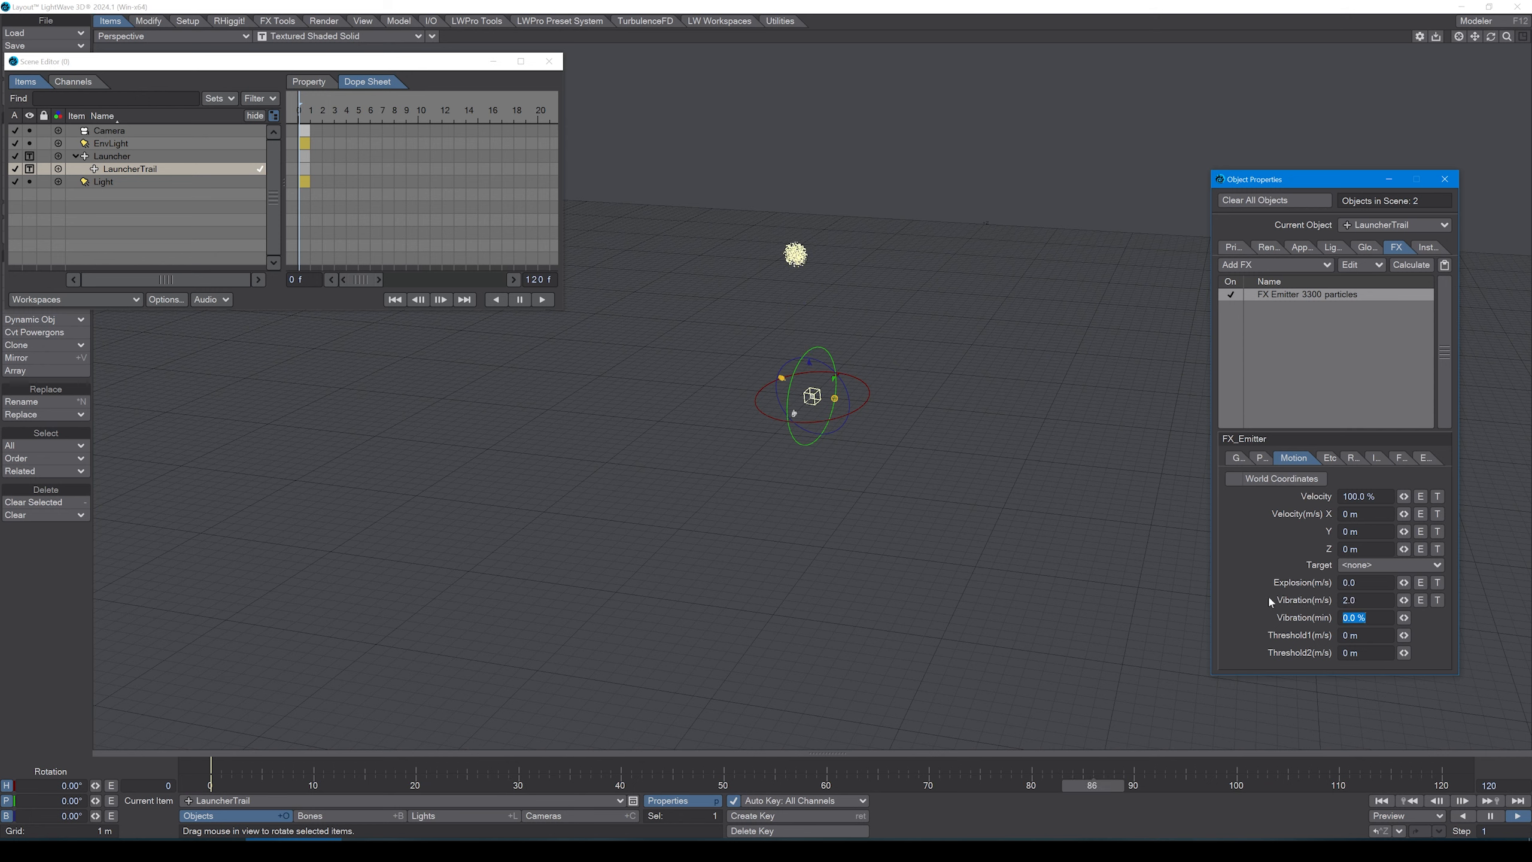
- Reduce the LauncherTrail emitter's Vibration to 0.5 m/s and check the trail in the viewport
{"action": "left_click_drag", "start_coordinate": [1364, 600], "coordinate": [1288, 590]}
{"action": "type", "text": "."}
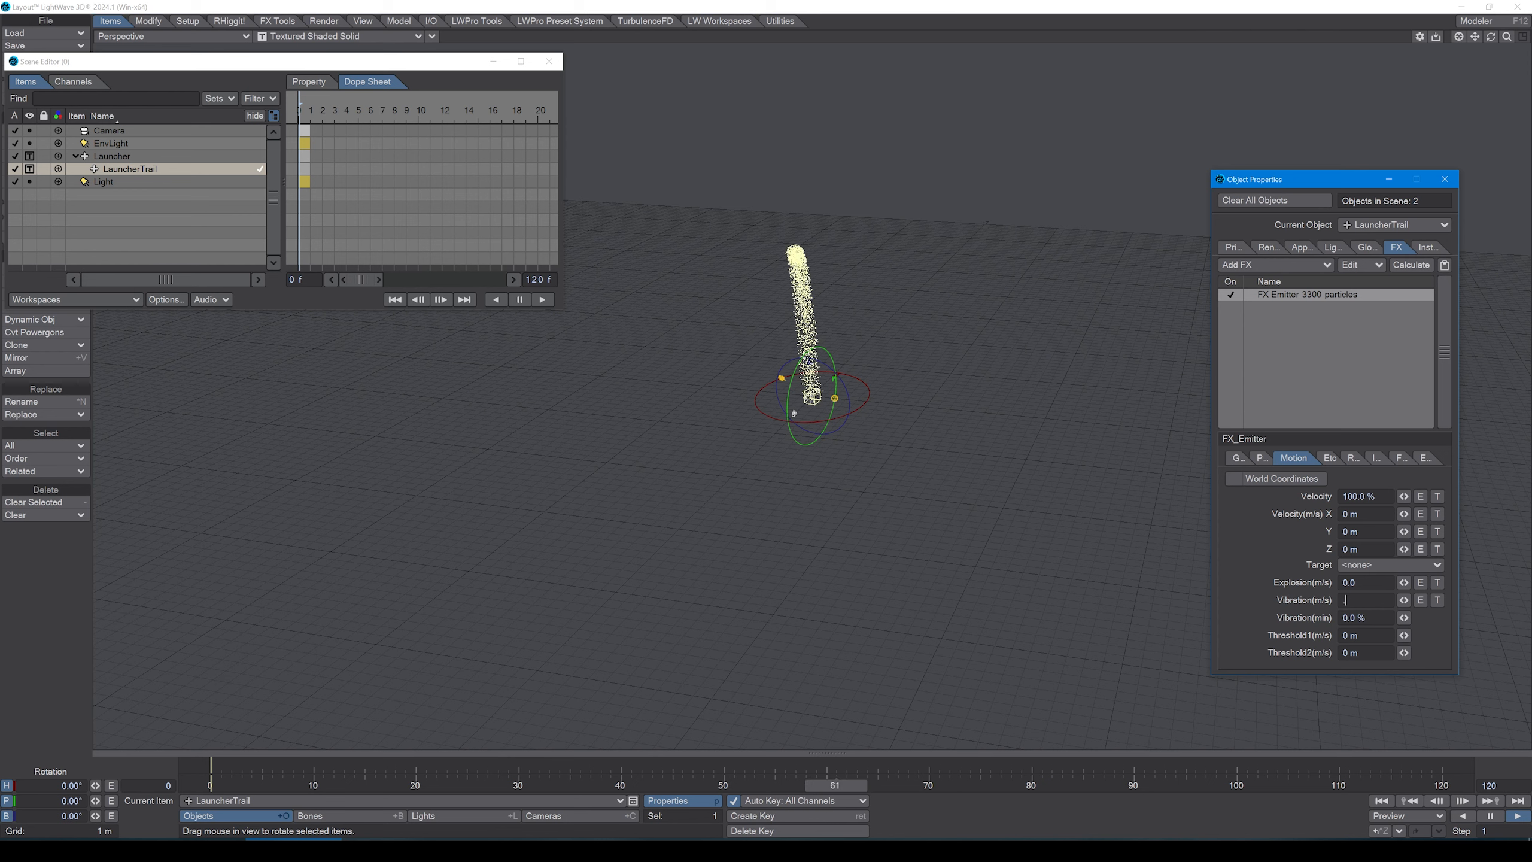
{"action": "type", "text": "5"}
{"action": "key", "text": "Tab"}
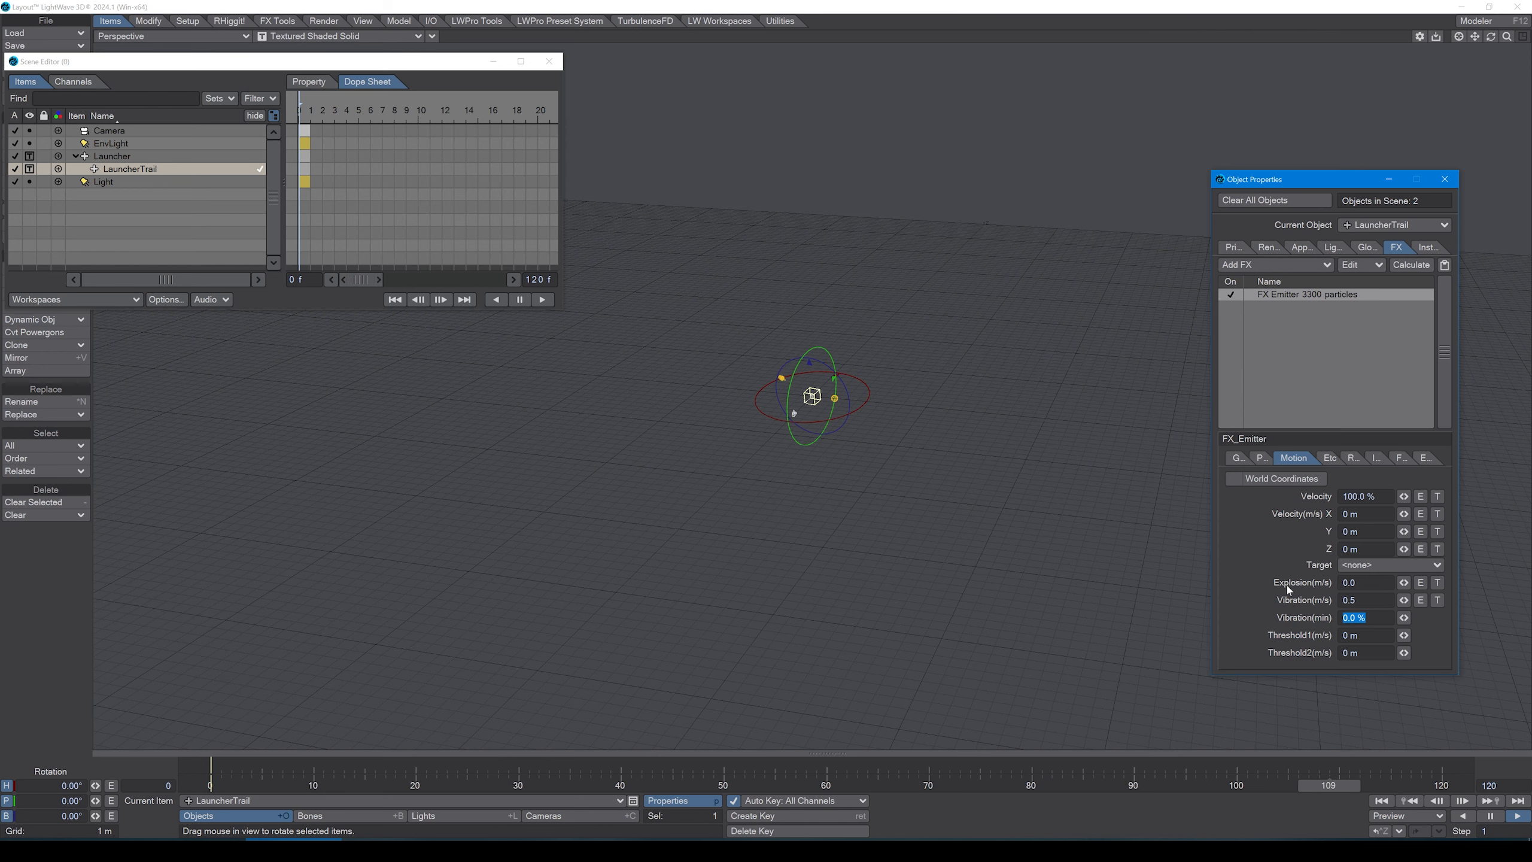
{"action": "left_click", "coordinate": [791, 336]}
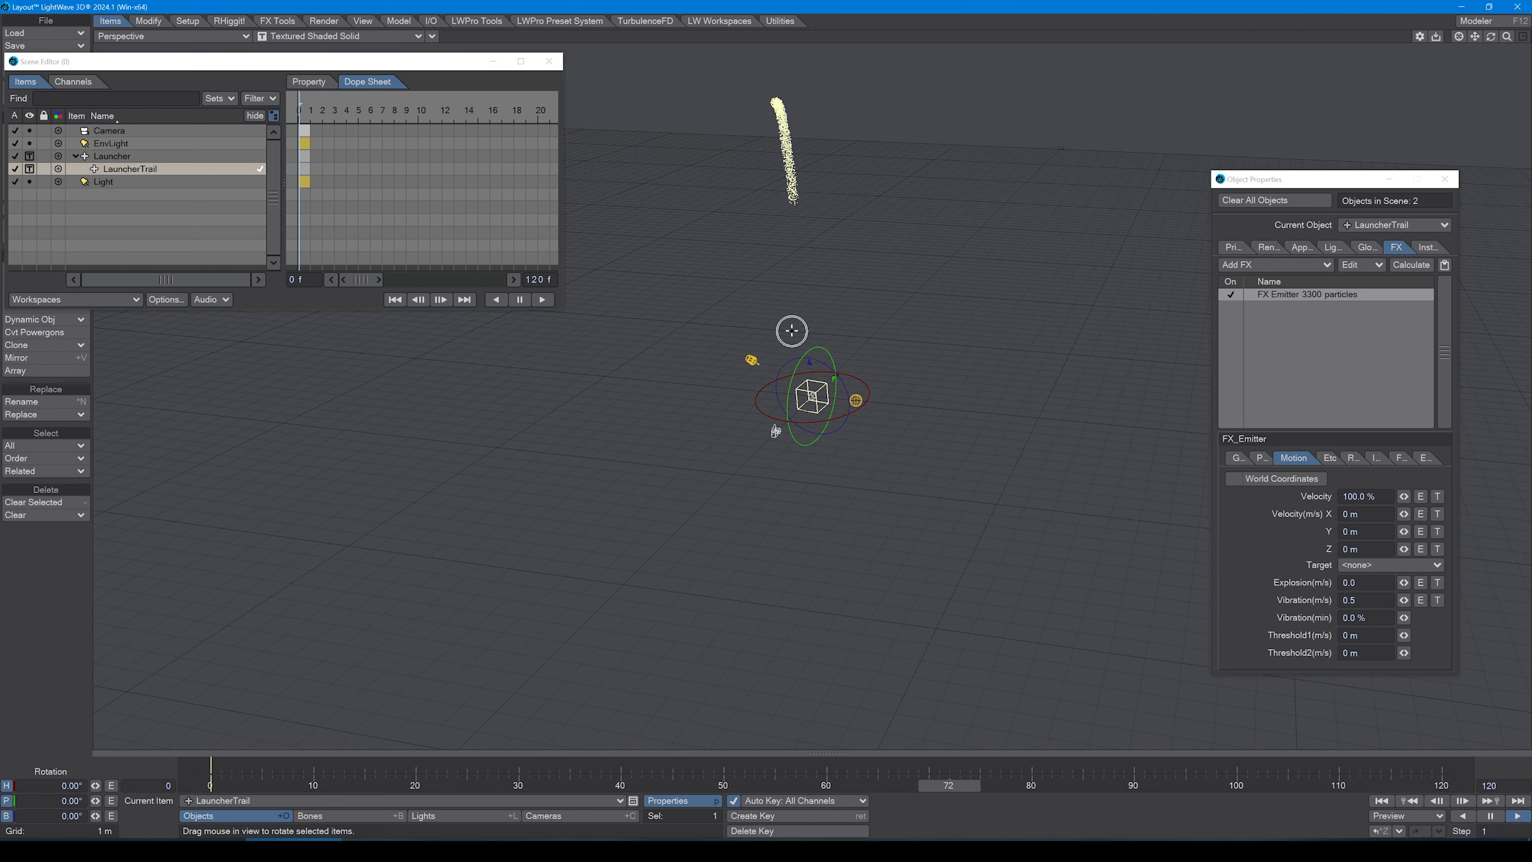
- Set the random variation of the LauncherTrail emitter's Particle Weight to 0.2
{"action": "left_click", "coordinate": [1261, 457]}
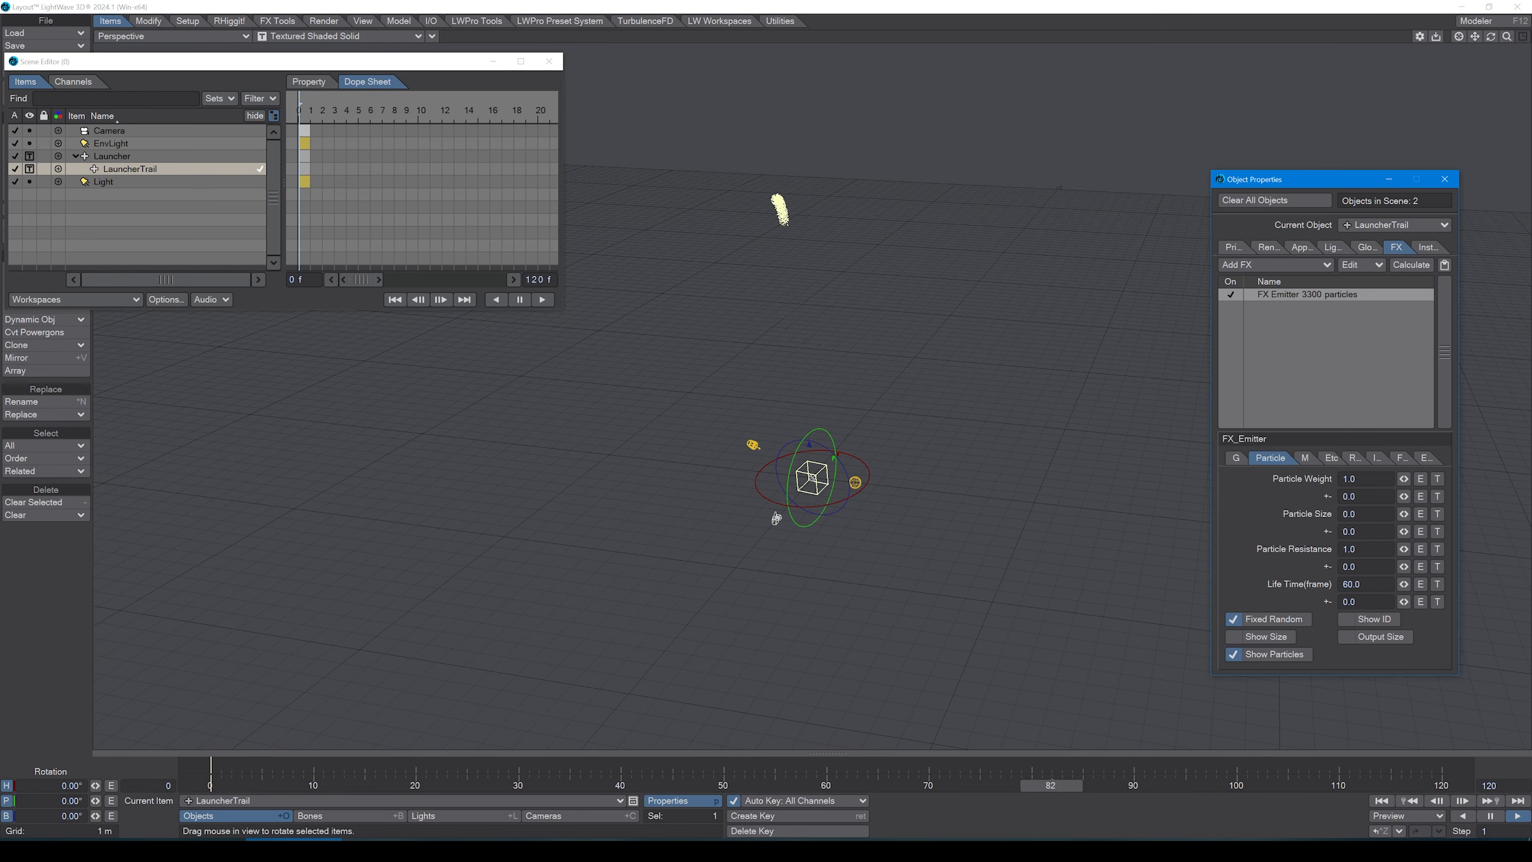
{"action": "left_click_drag", "start_coordinate": [1361, 496], "coordinate": [1247, 479]}
{"action": "type", "text": "0.2"}
{"action": "key", "text": "Tab"}
{"action": "key", "text": "Tab"}
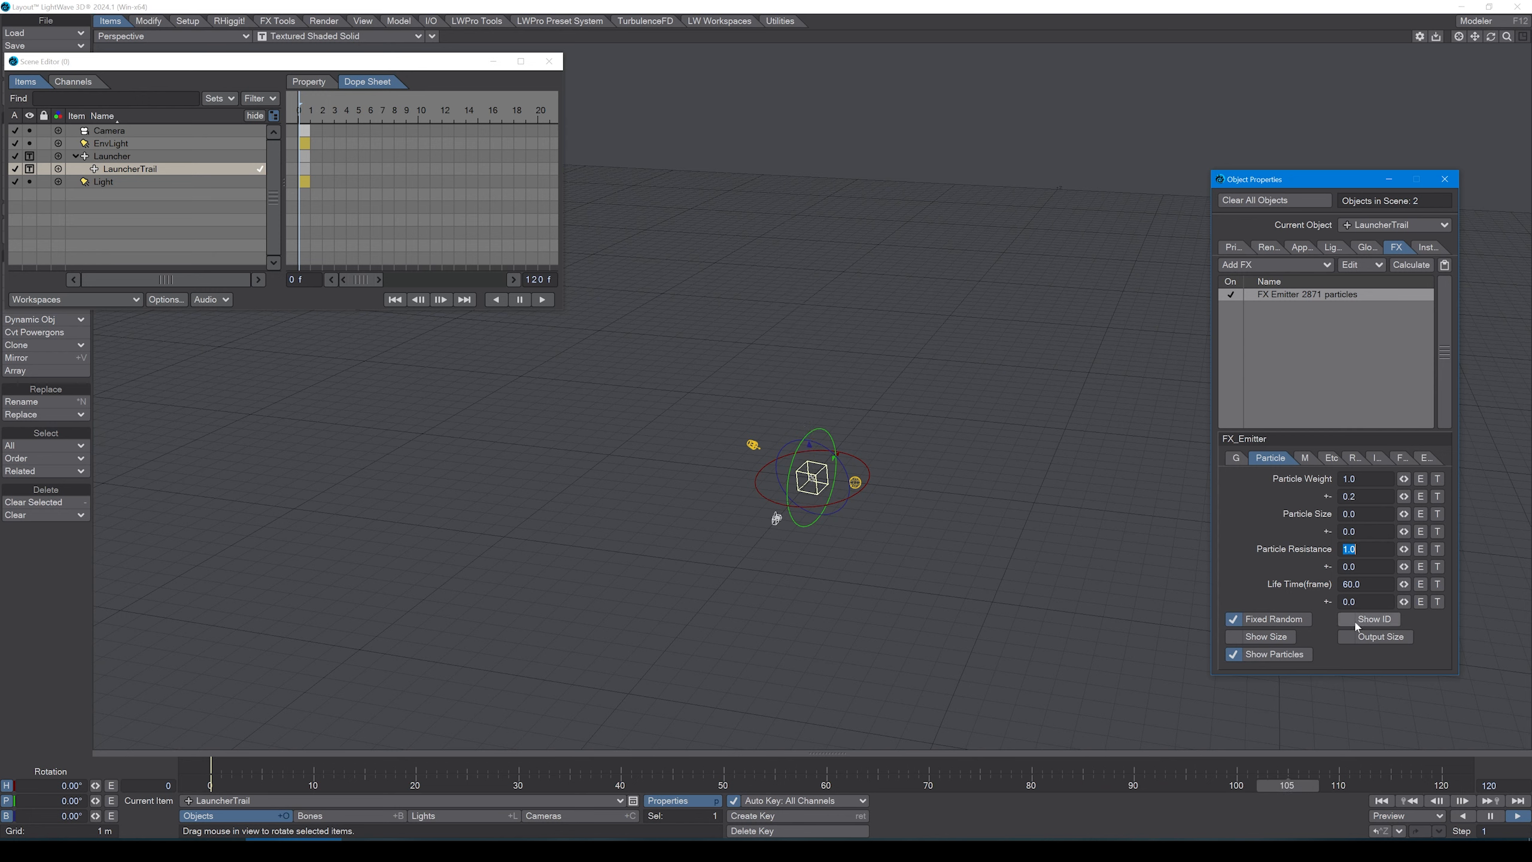
- Set the Particle Resistance variation to 0.2 and the particle Life Time to 40 frames
{"action": "key", "text": "Tab"}
{"action": "key", "text": "Tab"}
{"action": "type", "text": "0.2"}
{"action": "key", "text": "Tab"}
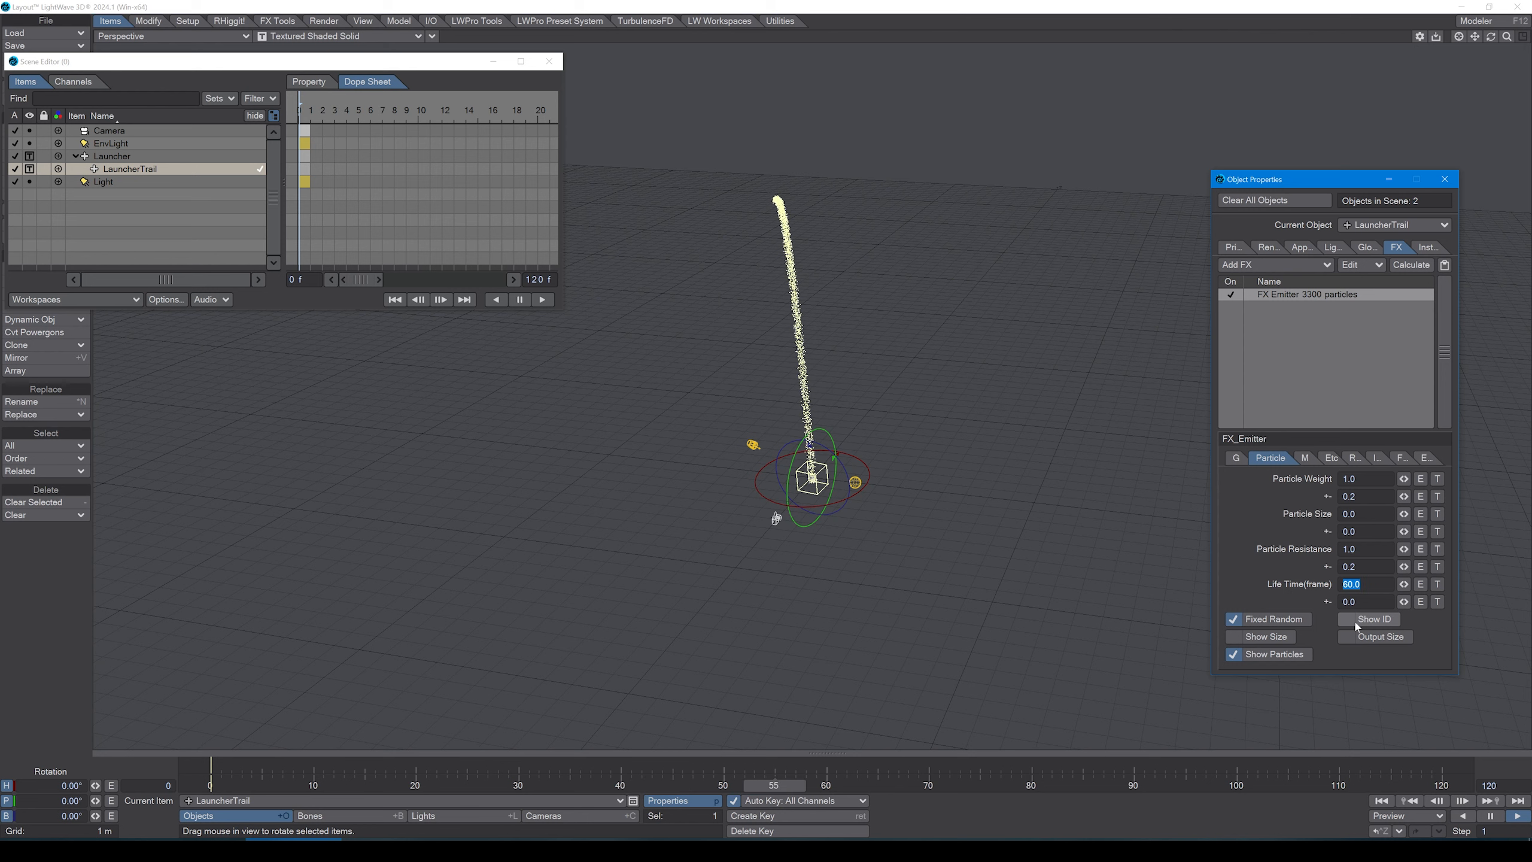
{"action": "type", "text": "40"}
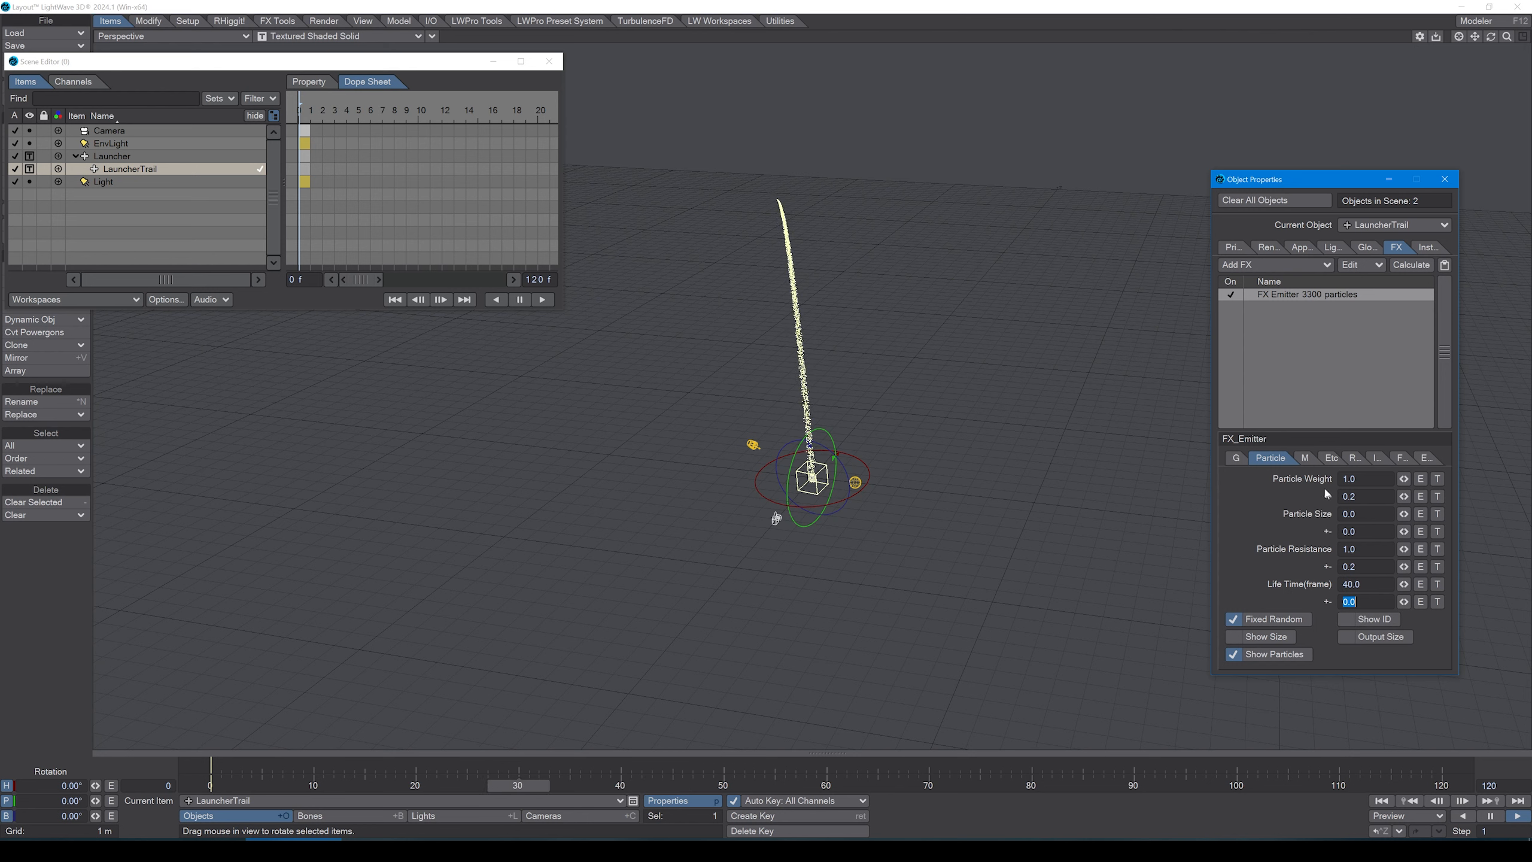
- Set the LauncherTrail emitter's Y gravity to -2.0
{"action": "left_click", "coordinate": [1333, 457]}
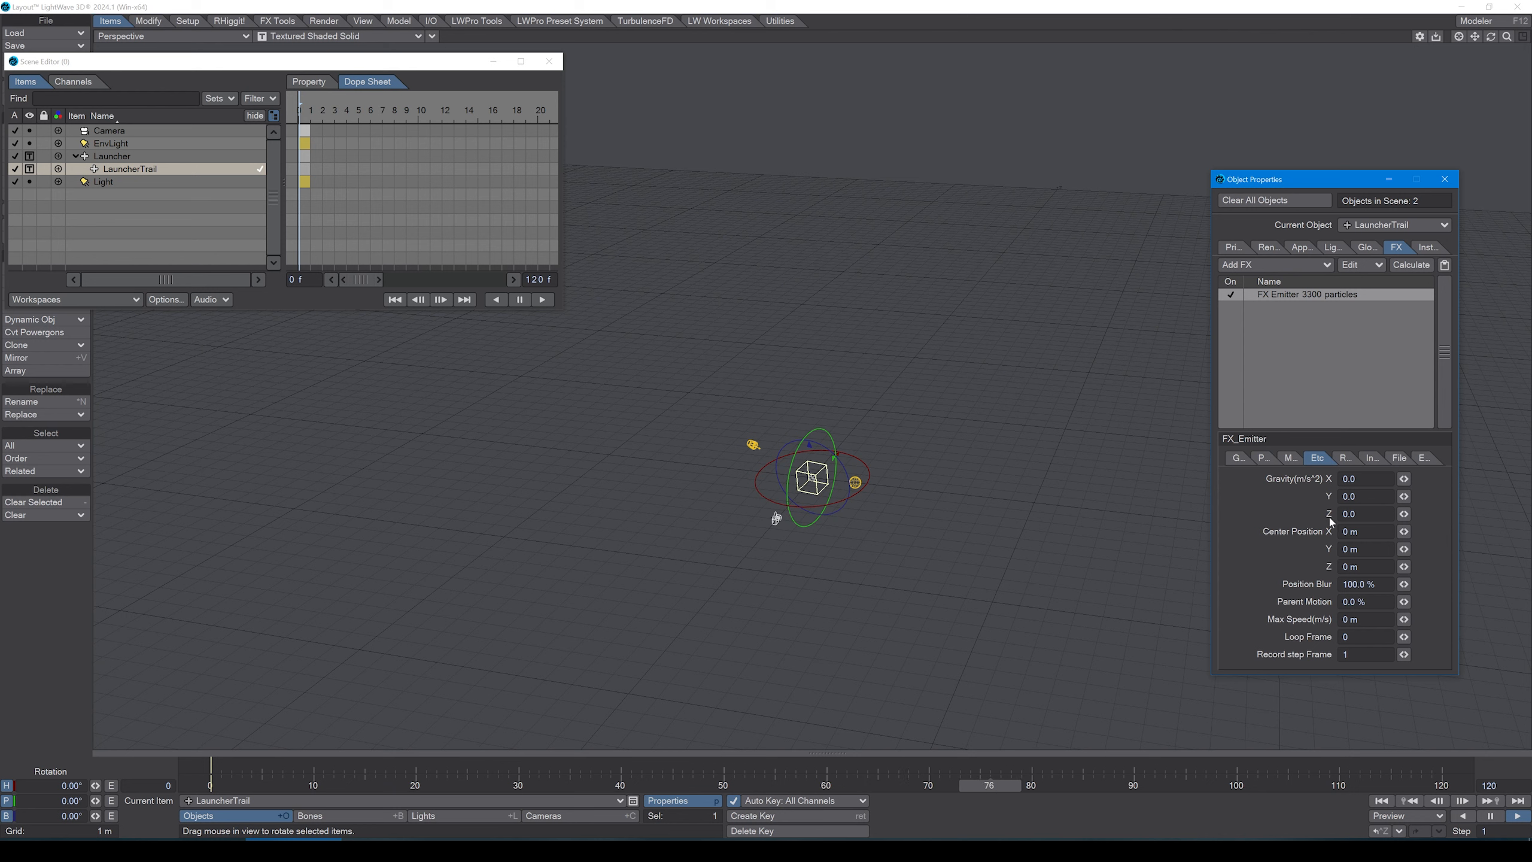
{"action": "type", "text": "-2"}
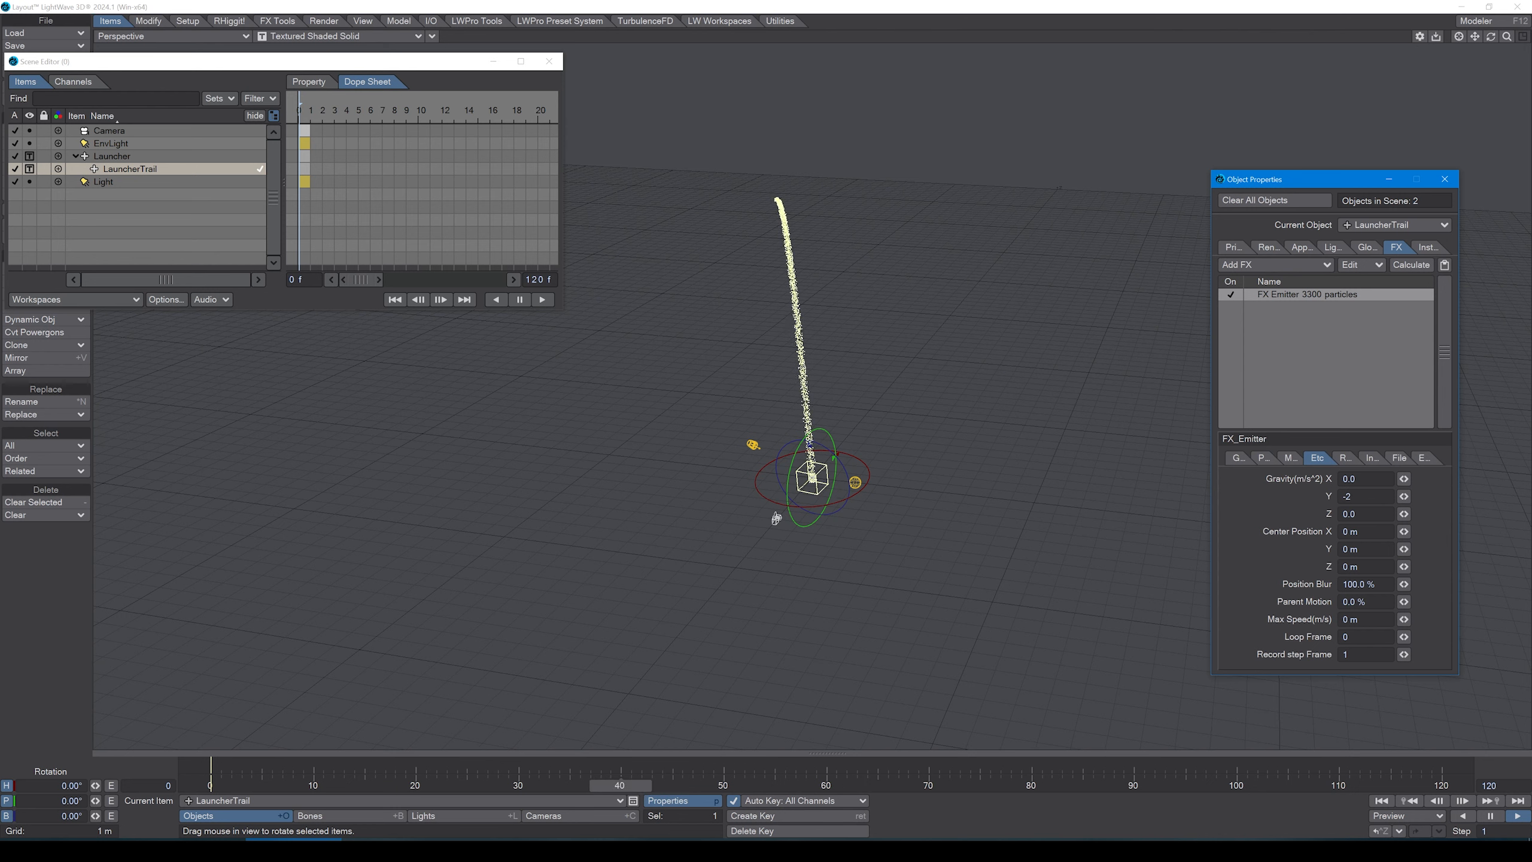
{"action": "key", "text": "Tab"}
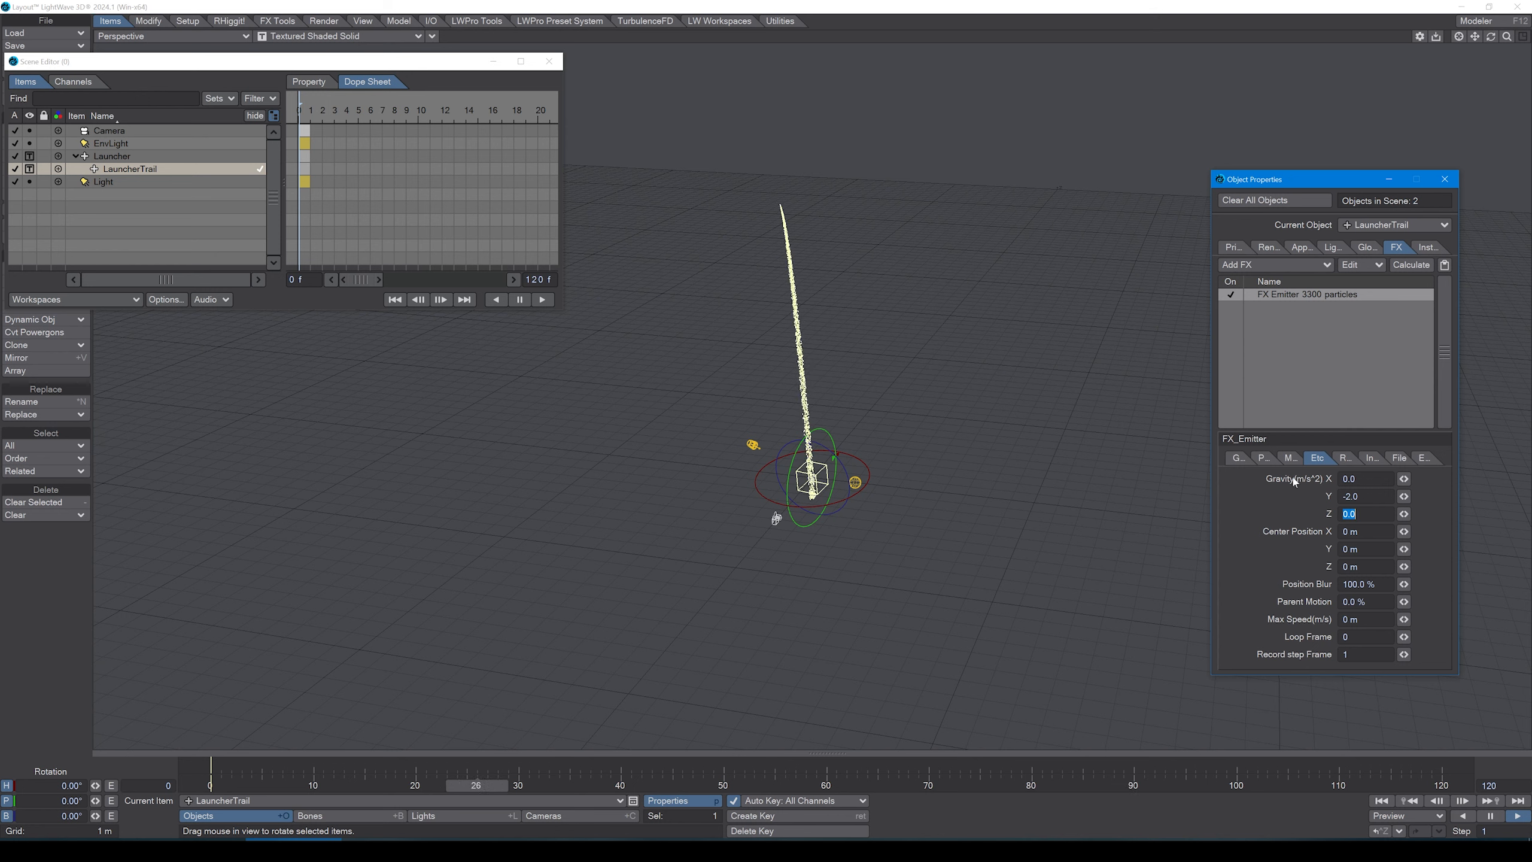
- Set the LauncherTrail emitter's Vibration to 0.3 m/s
{"action": "left_click", "coordinate": [1268, 457]}
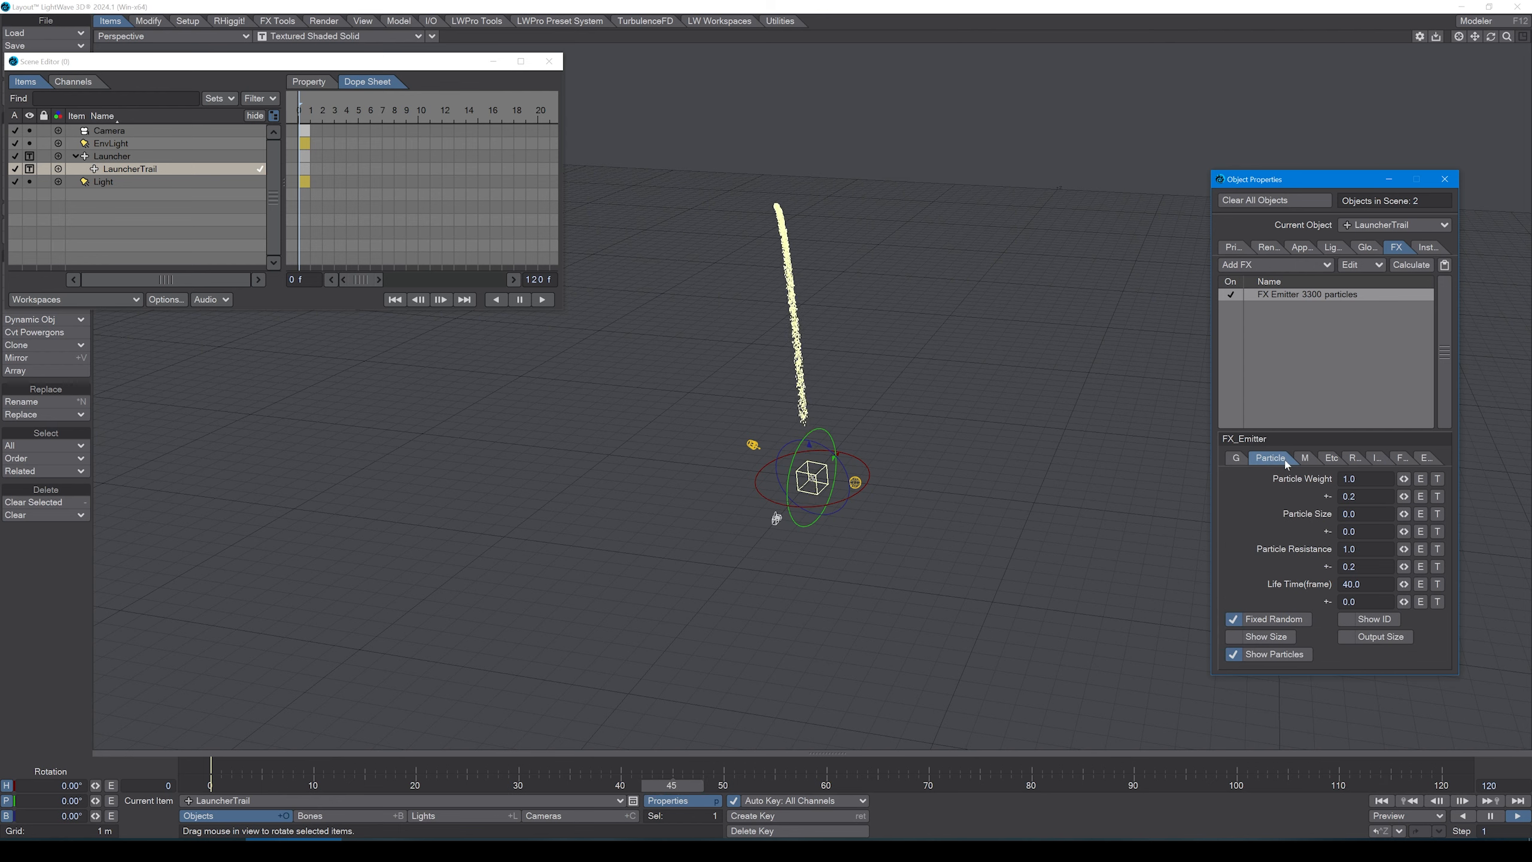
{"action": "left_click", "coordinate": [1304, 460]}
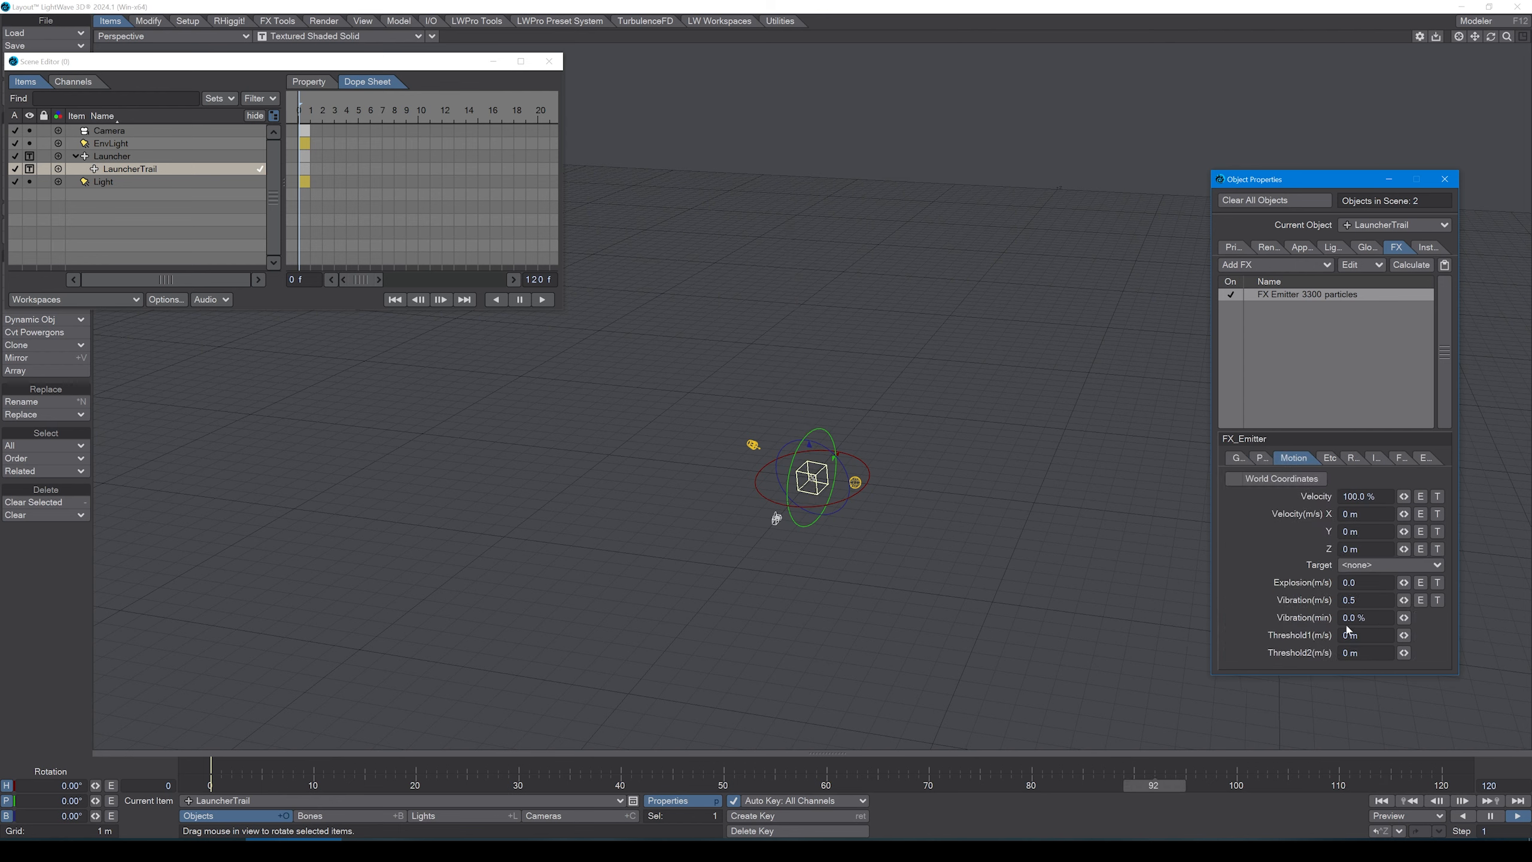
{"action": "left_click", "coordinate": [1364, 599]}
{"action": "type", "text": ".3"}
{"action": "key", "text": "Tab"}
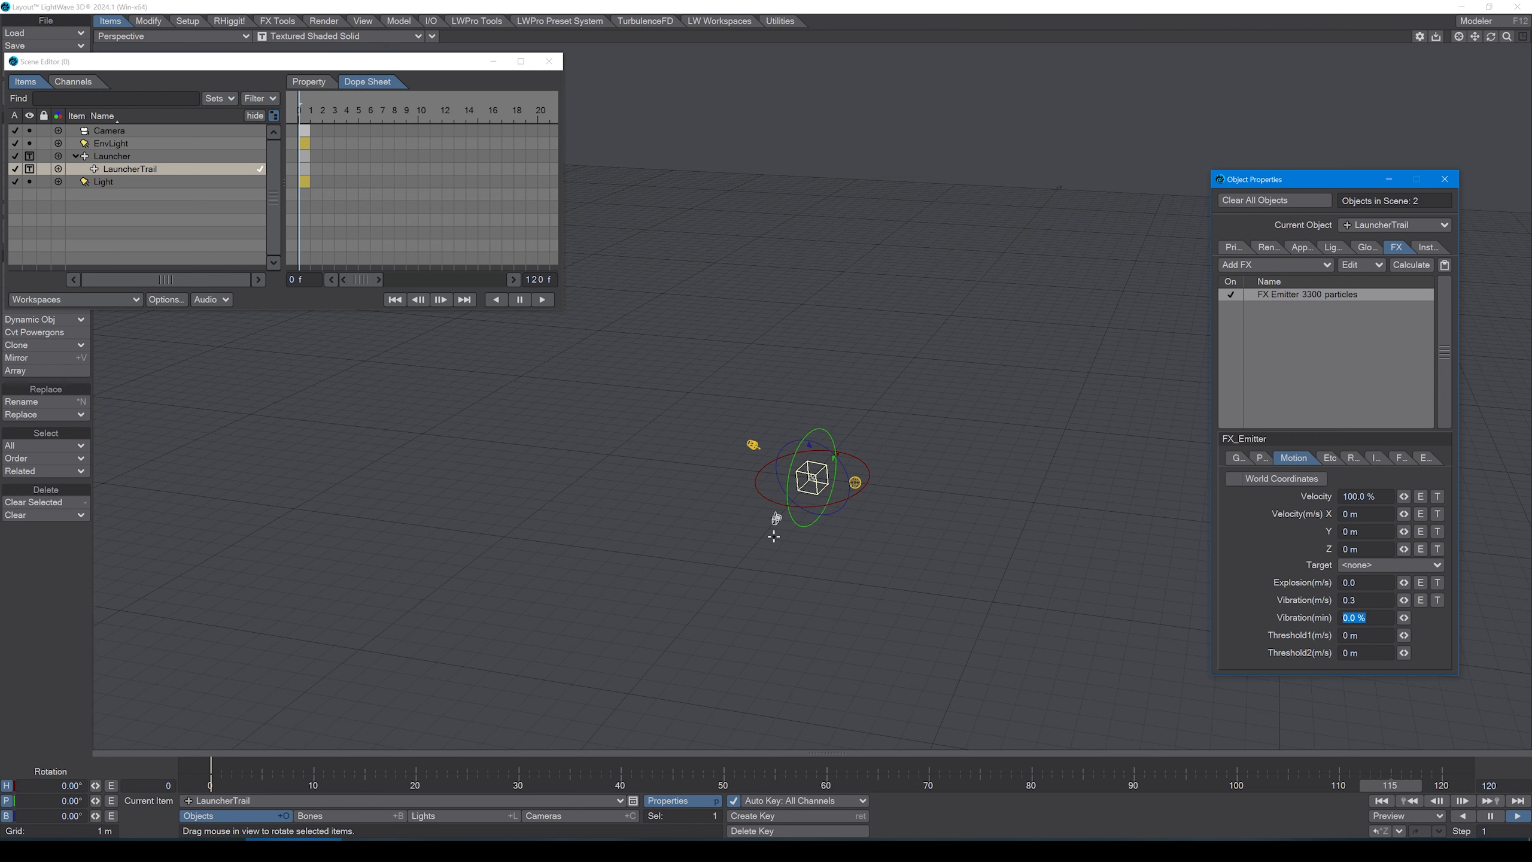
{"action": "key", "text": "super"}
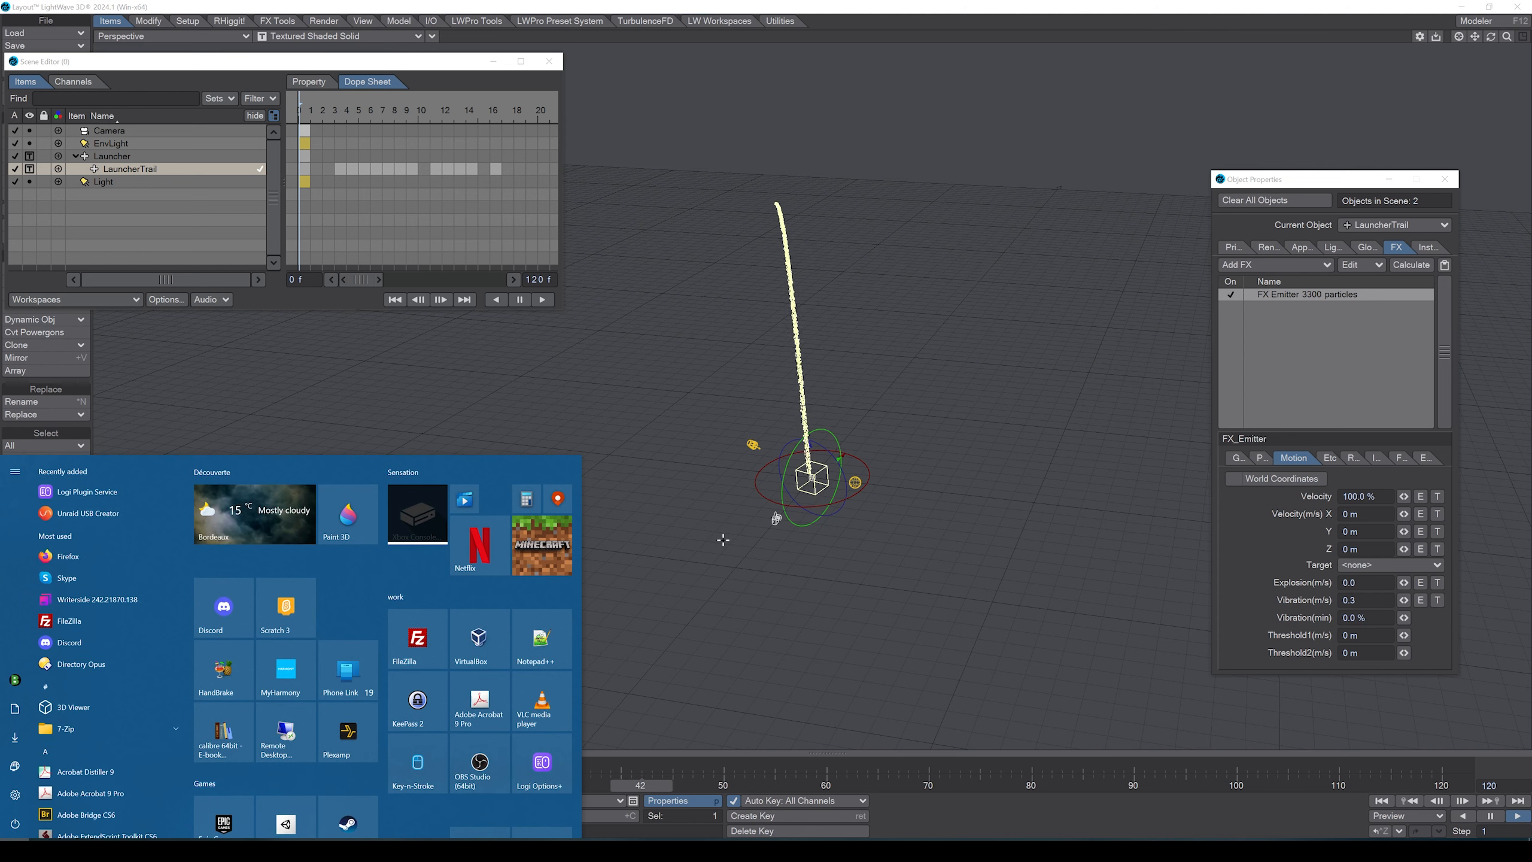
{"action": "key", "text": "super"}
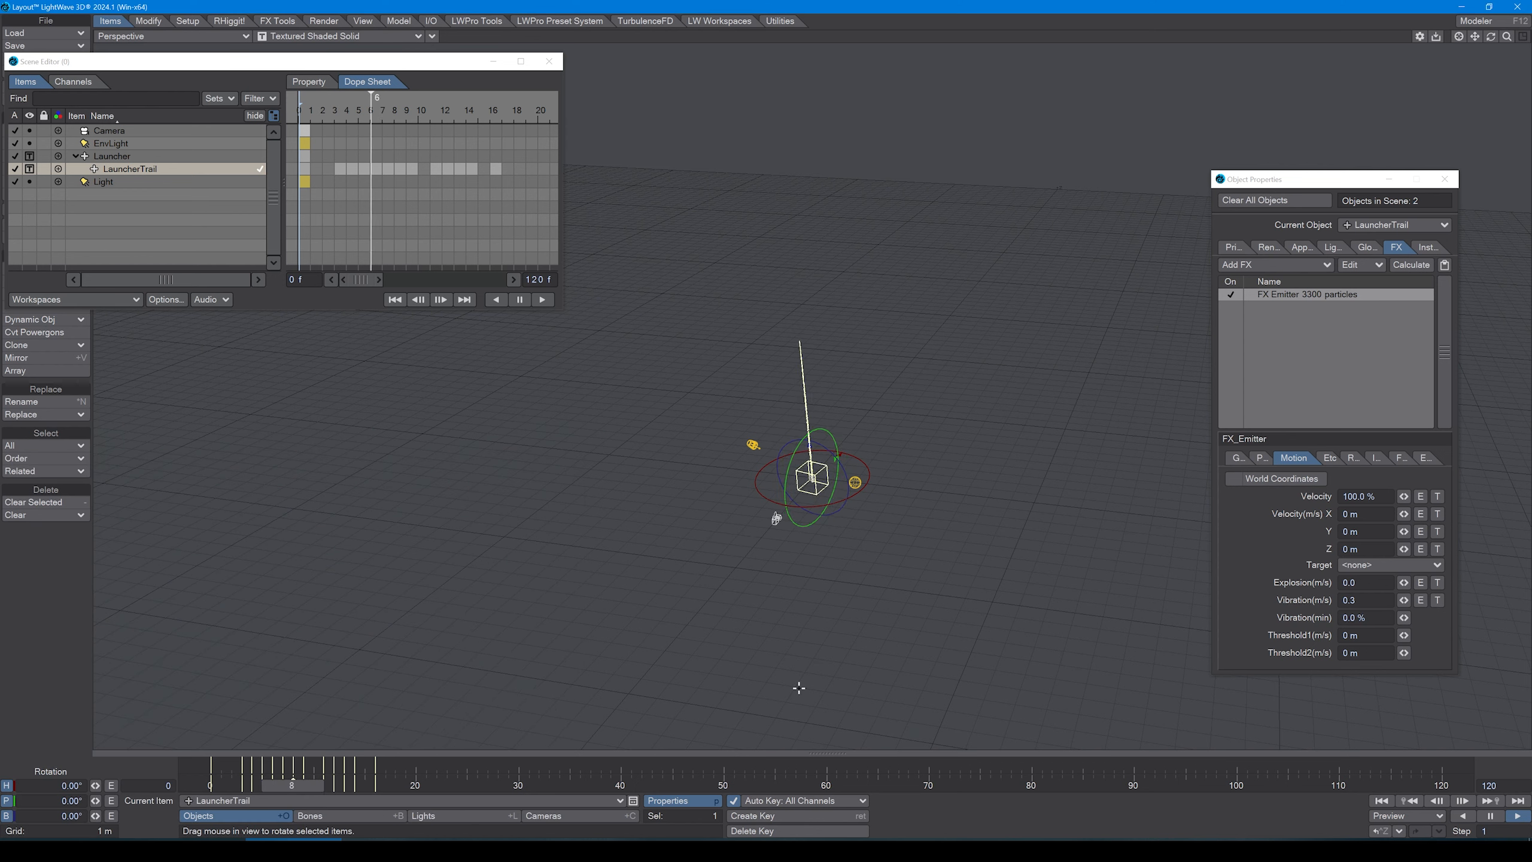
- Return to frame 0, delete all stray LauncherTrail keyframes after it, and play the animation again
{"action": "left_click", "coordinate": [1383, 802]}
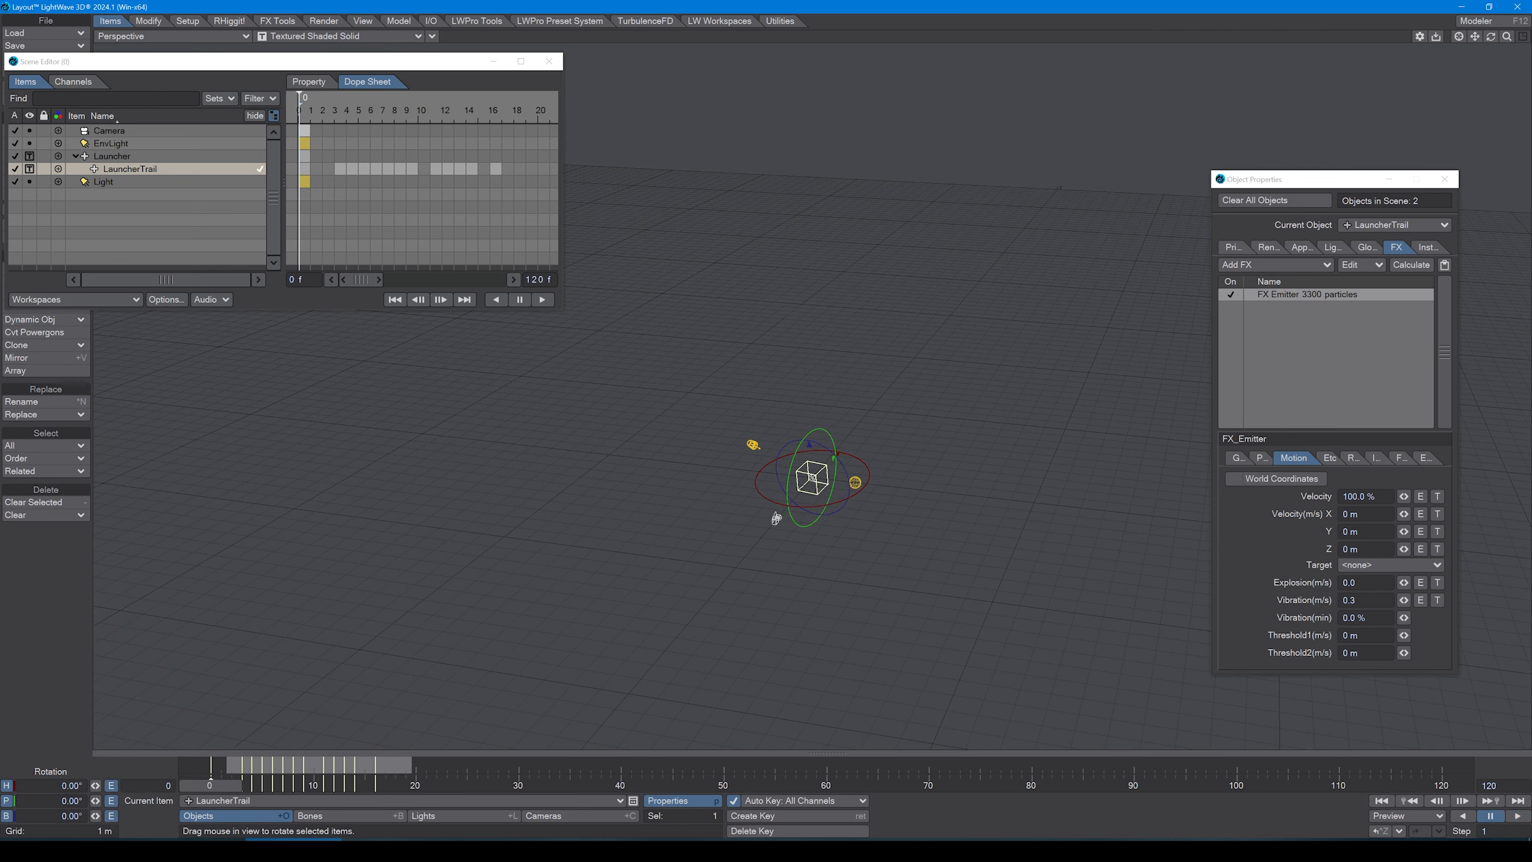
{"action": "left_click_drag", "start_coordinate": [413, 774], "coordinate": [412, 771]}
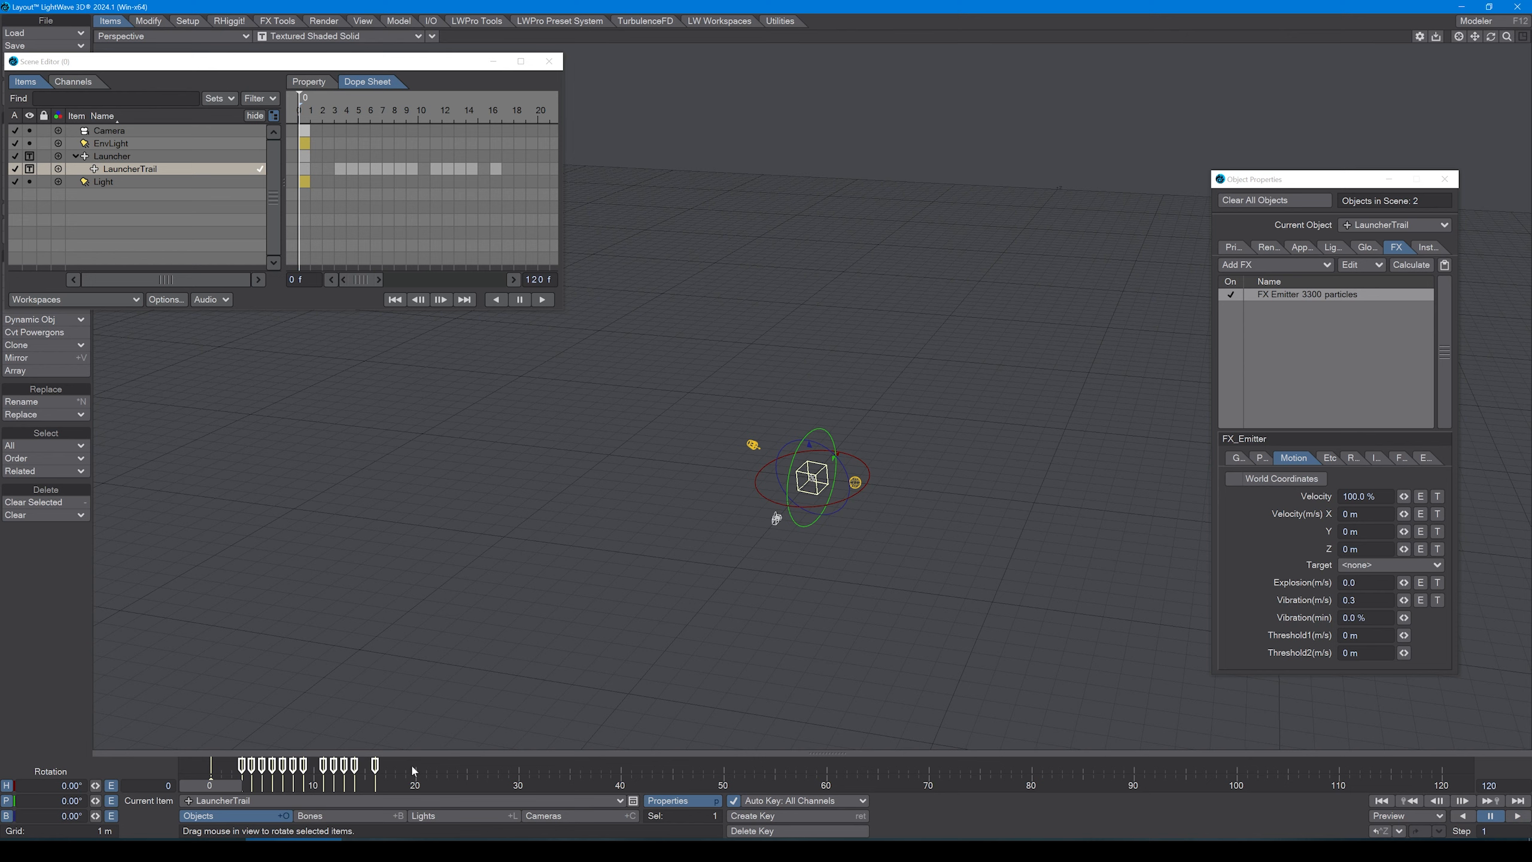
{"action": "right_click", "coordinate": [360, 766]}
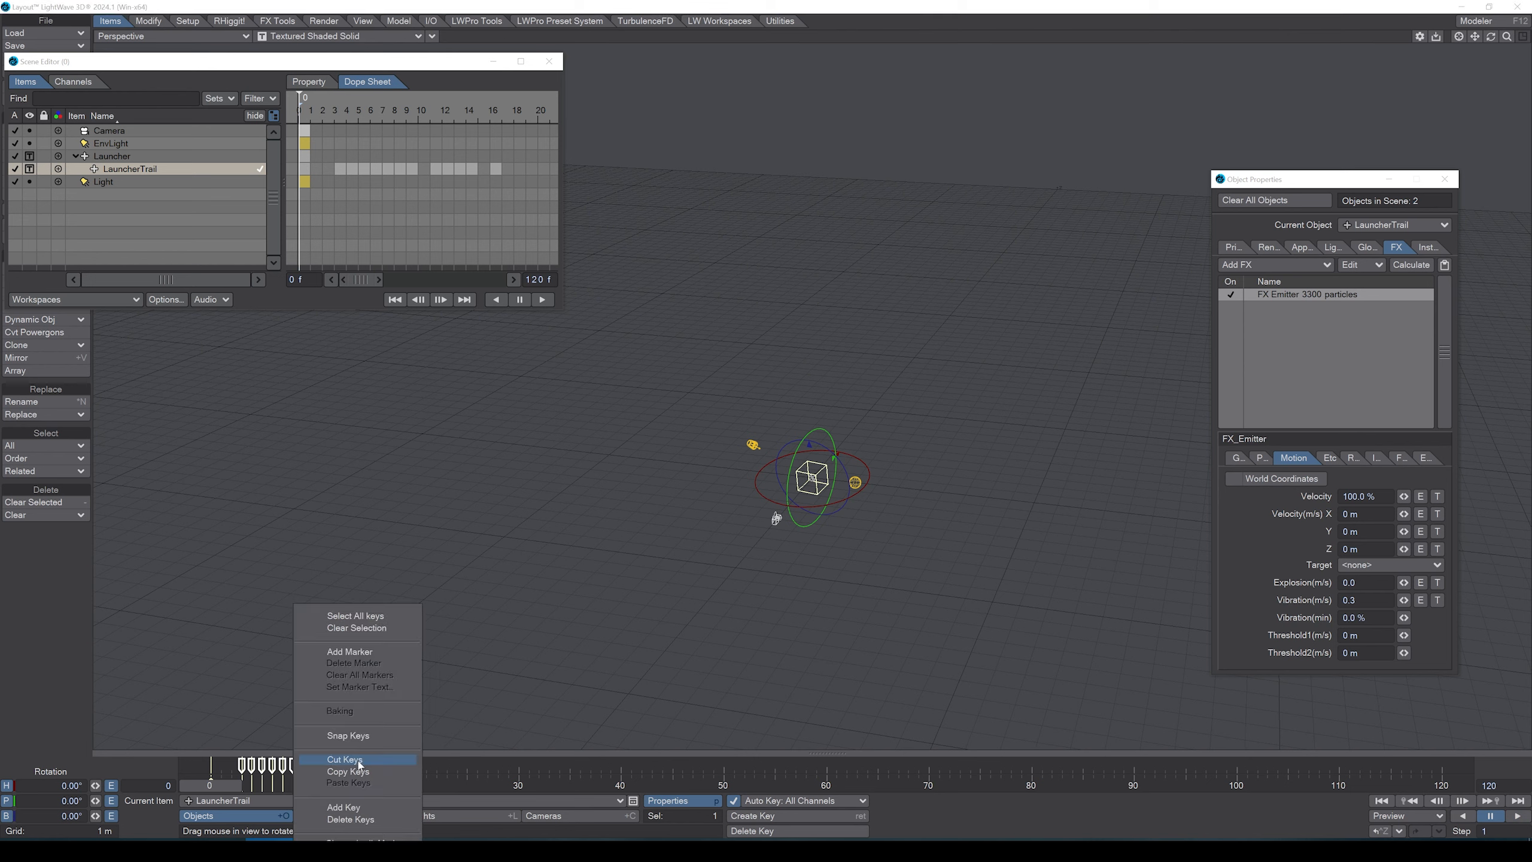
{"action": "left_click", "coordinate": [371, 819]}
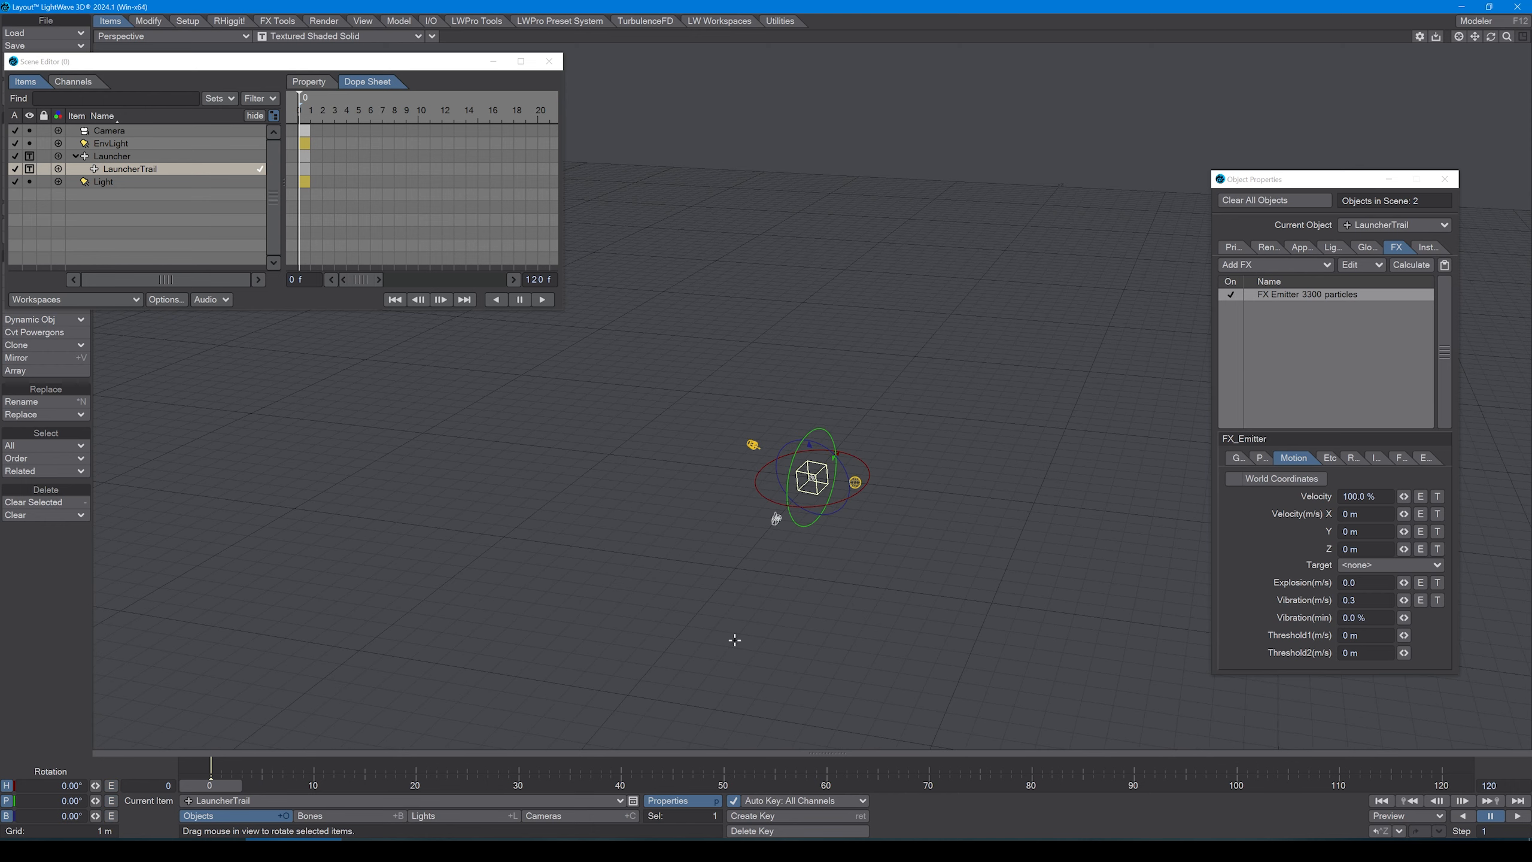
{"action": "left_click", "coordinate": [1518, 816]}
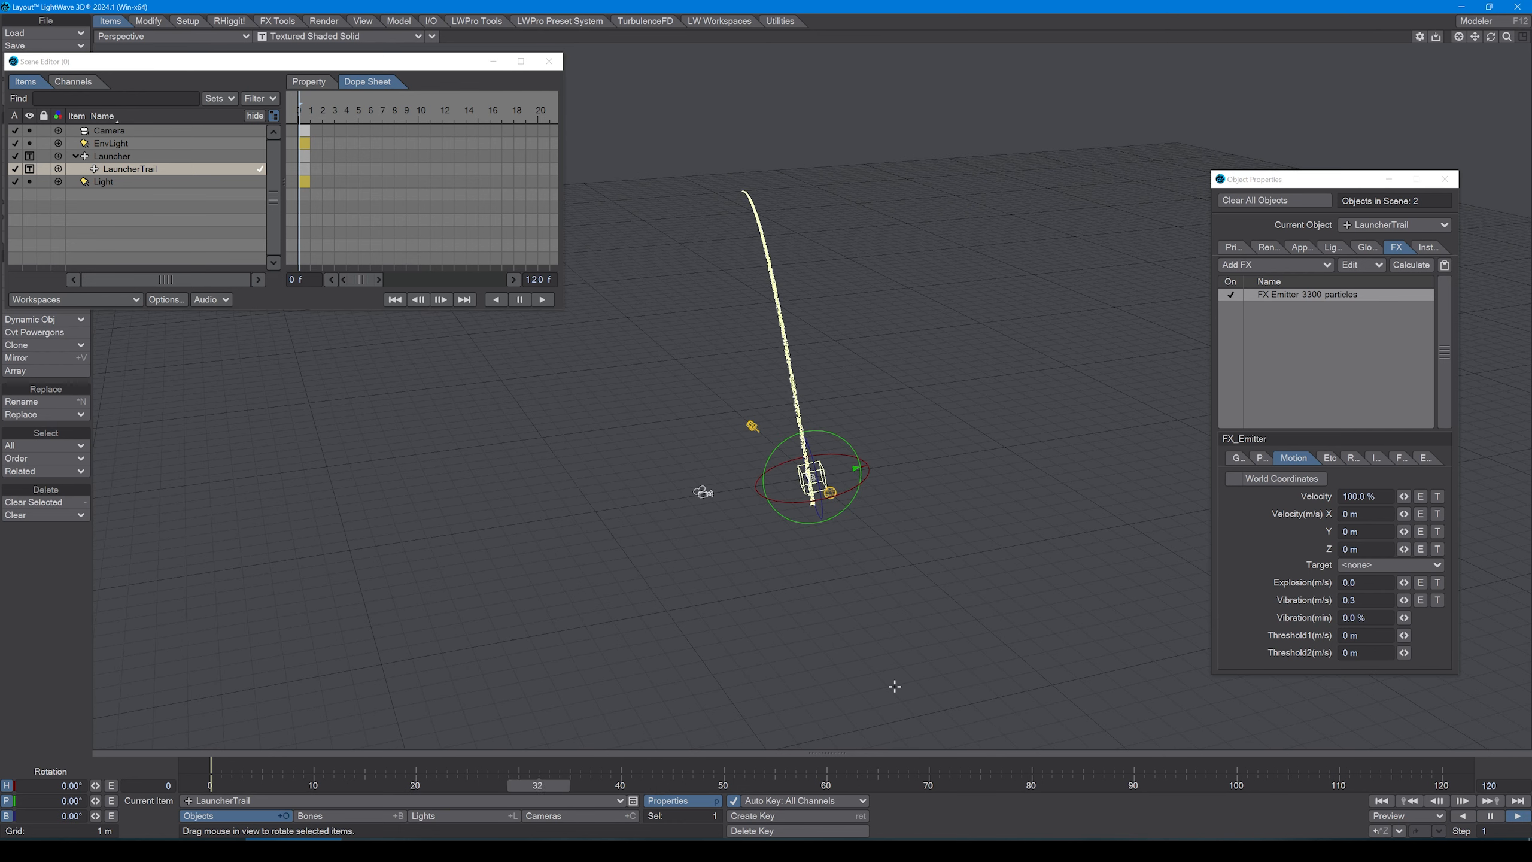
- Add a null object named Explosion and parent it to the Launcher
{"action": "scroll", "coordinate": [813, 396], "scroll_direction": "up", "scroll_amount": 5}
{"action": "key", "text": "ctrl+n"}
{"action": "type", "text": "Explosion"}
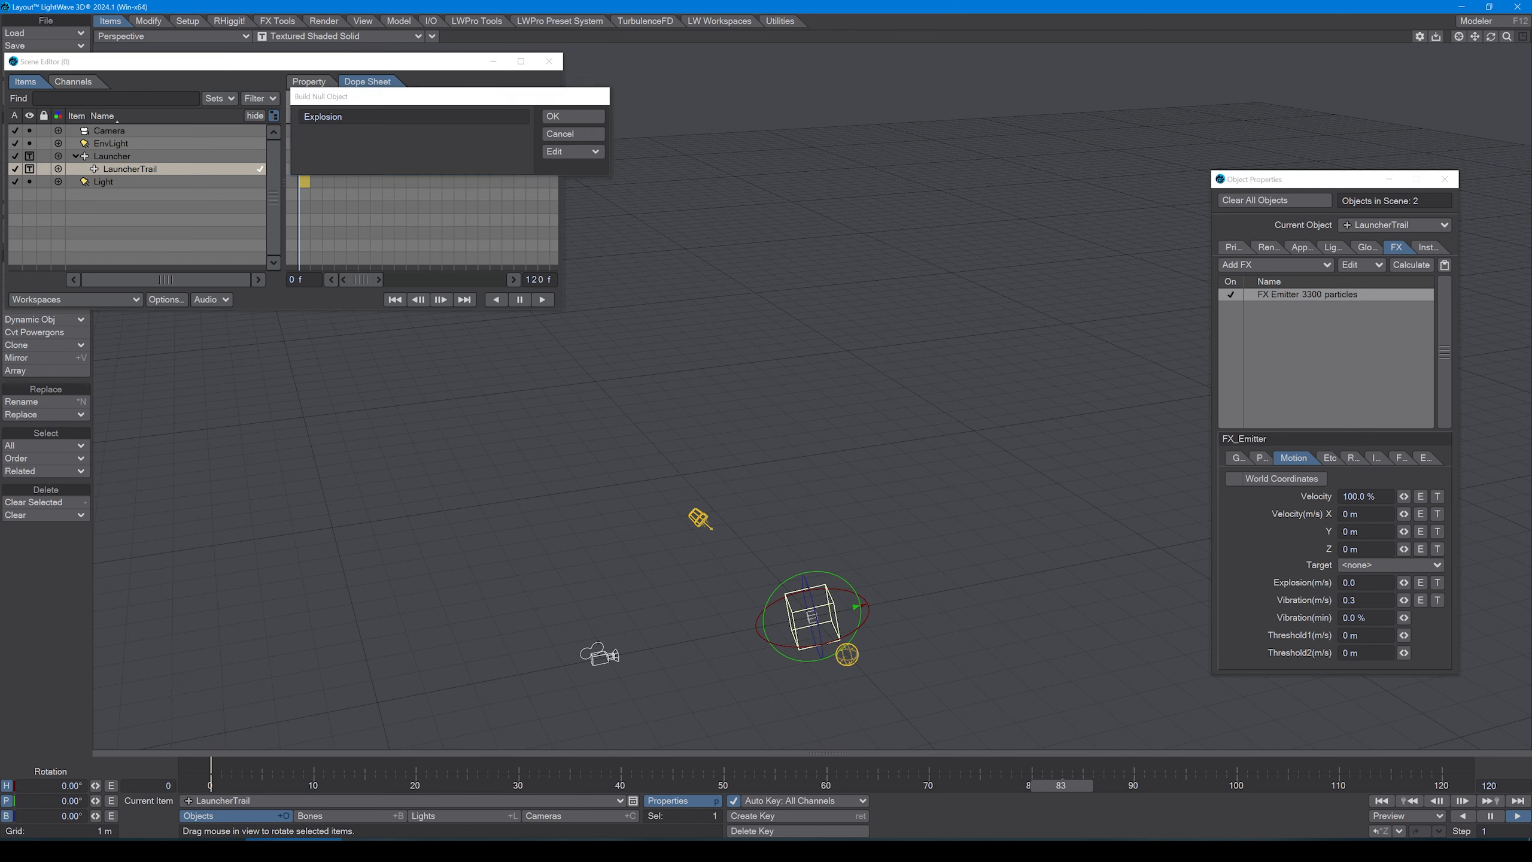
{"action": "key", "text": "Return"}
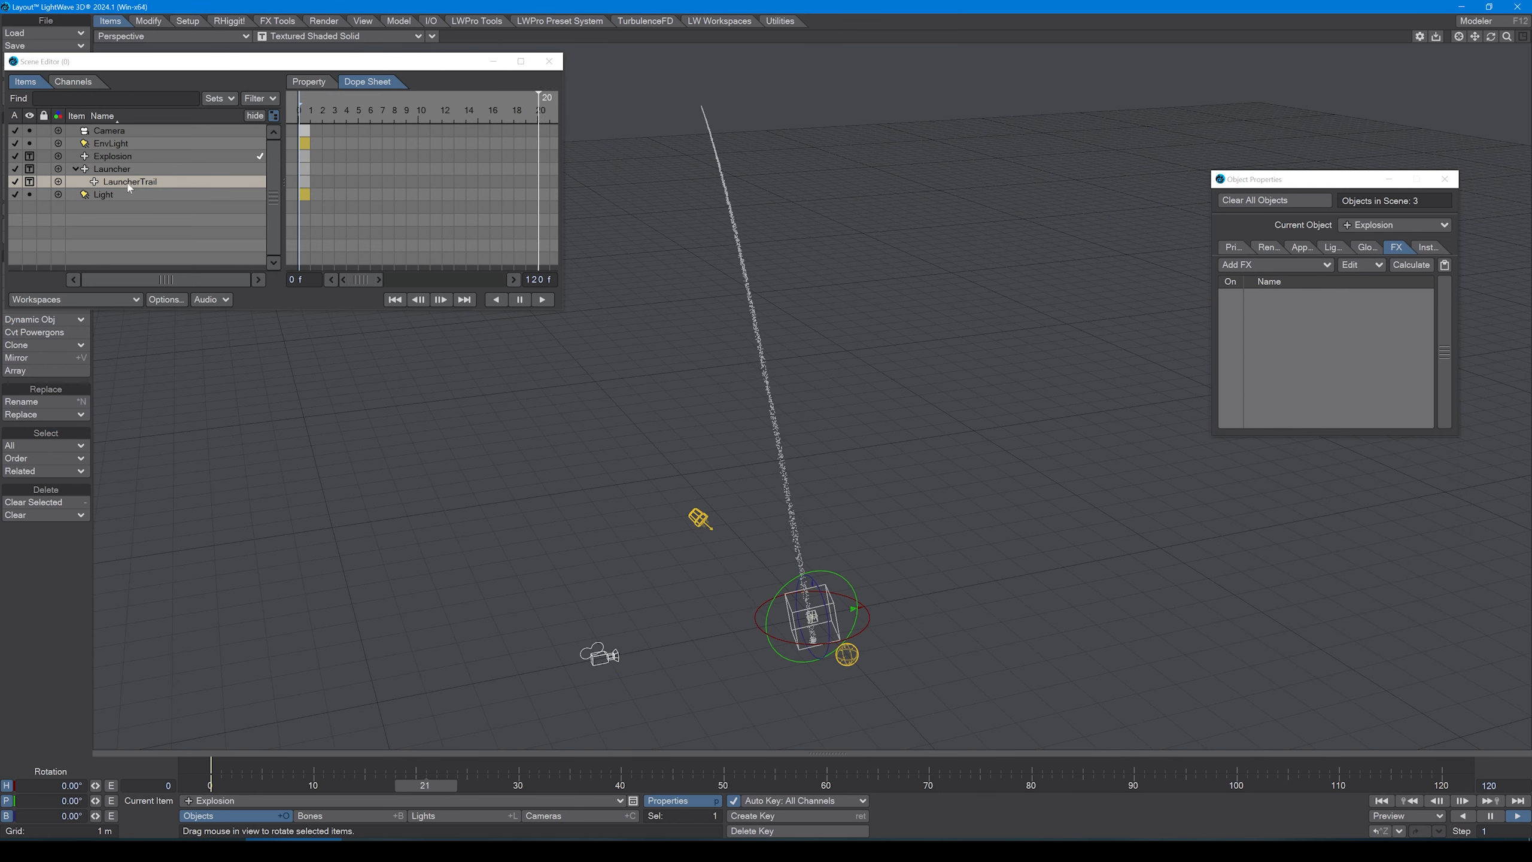
{"action": "left_click", "coordinate": [113, 158]}
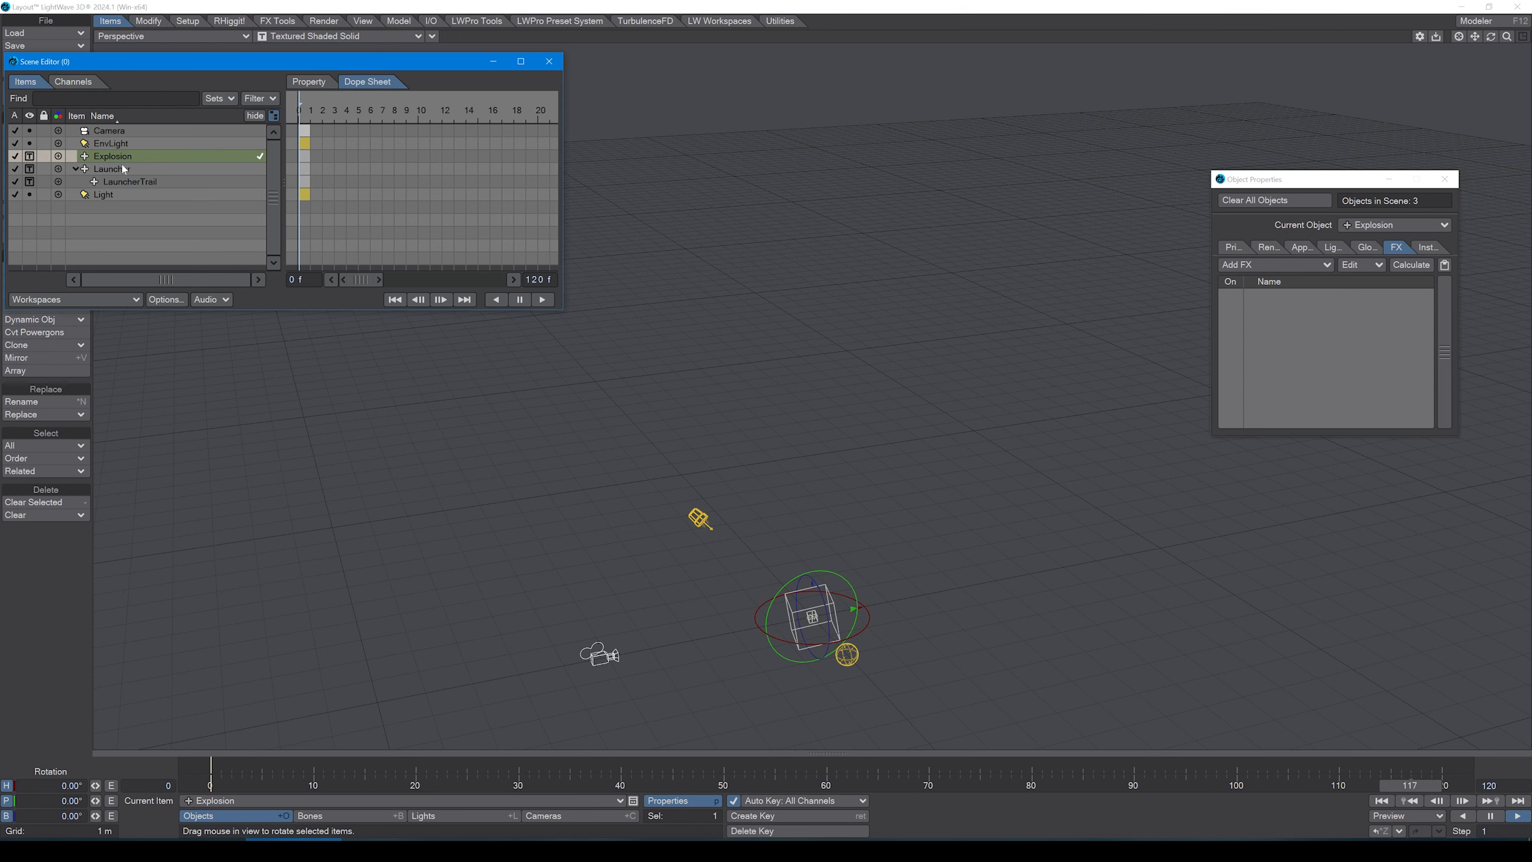
{"action": "left_click_drag", "start_coordinate": [123, 164], "coordinate": [124, 167]}
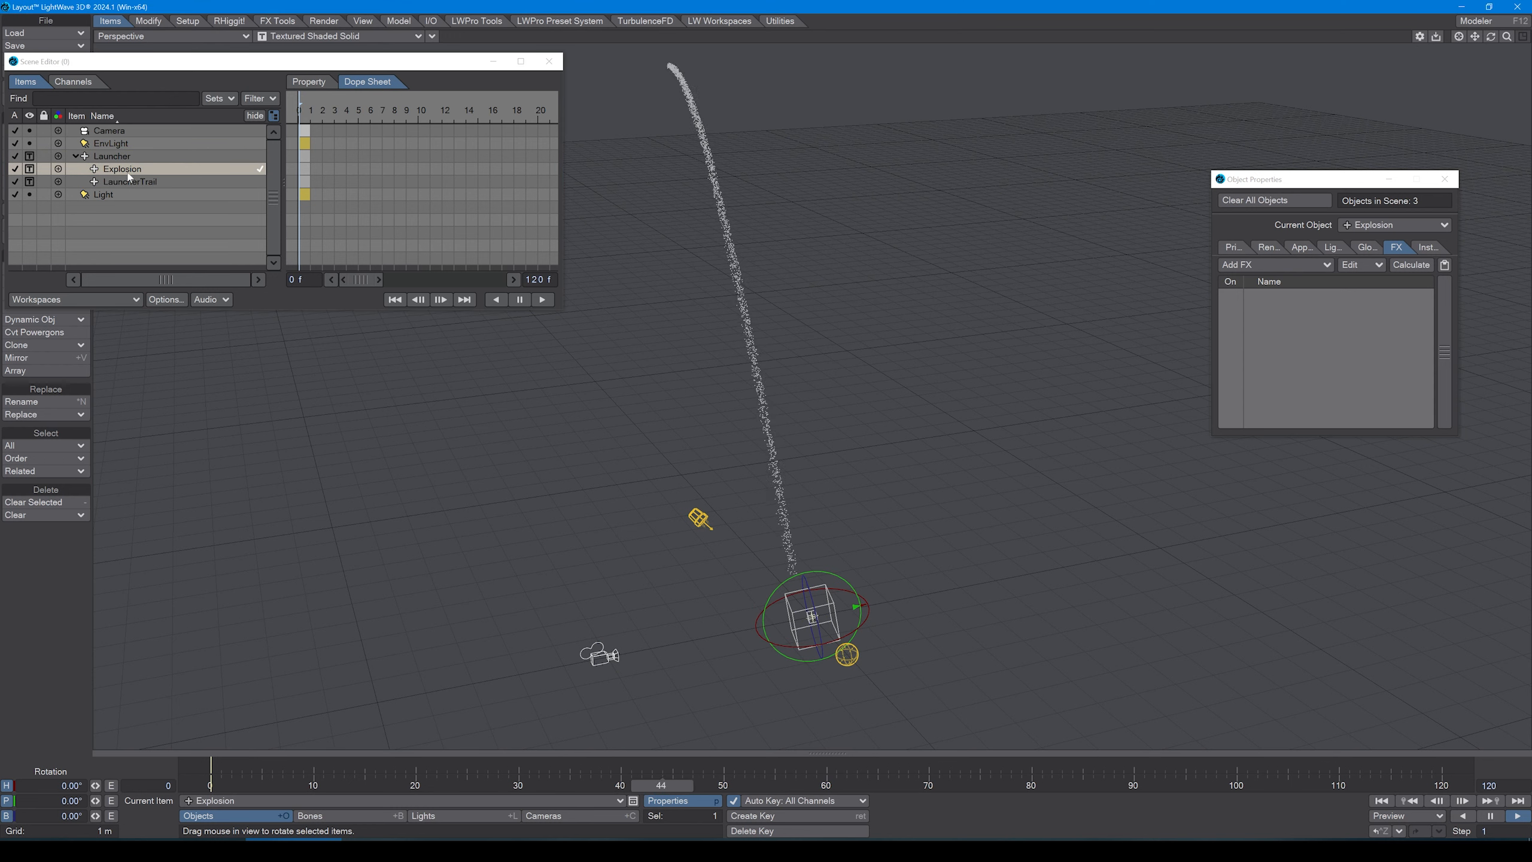
- Add an FX_Emitter to the Explosion null and set its Nozzle to Parent-Emitter(End)
{"action": "left_click", "coordinate": [1279, 264]}
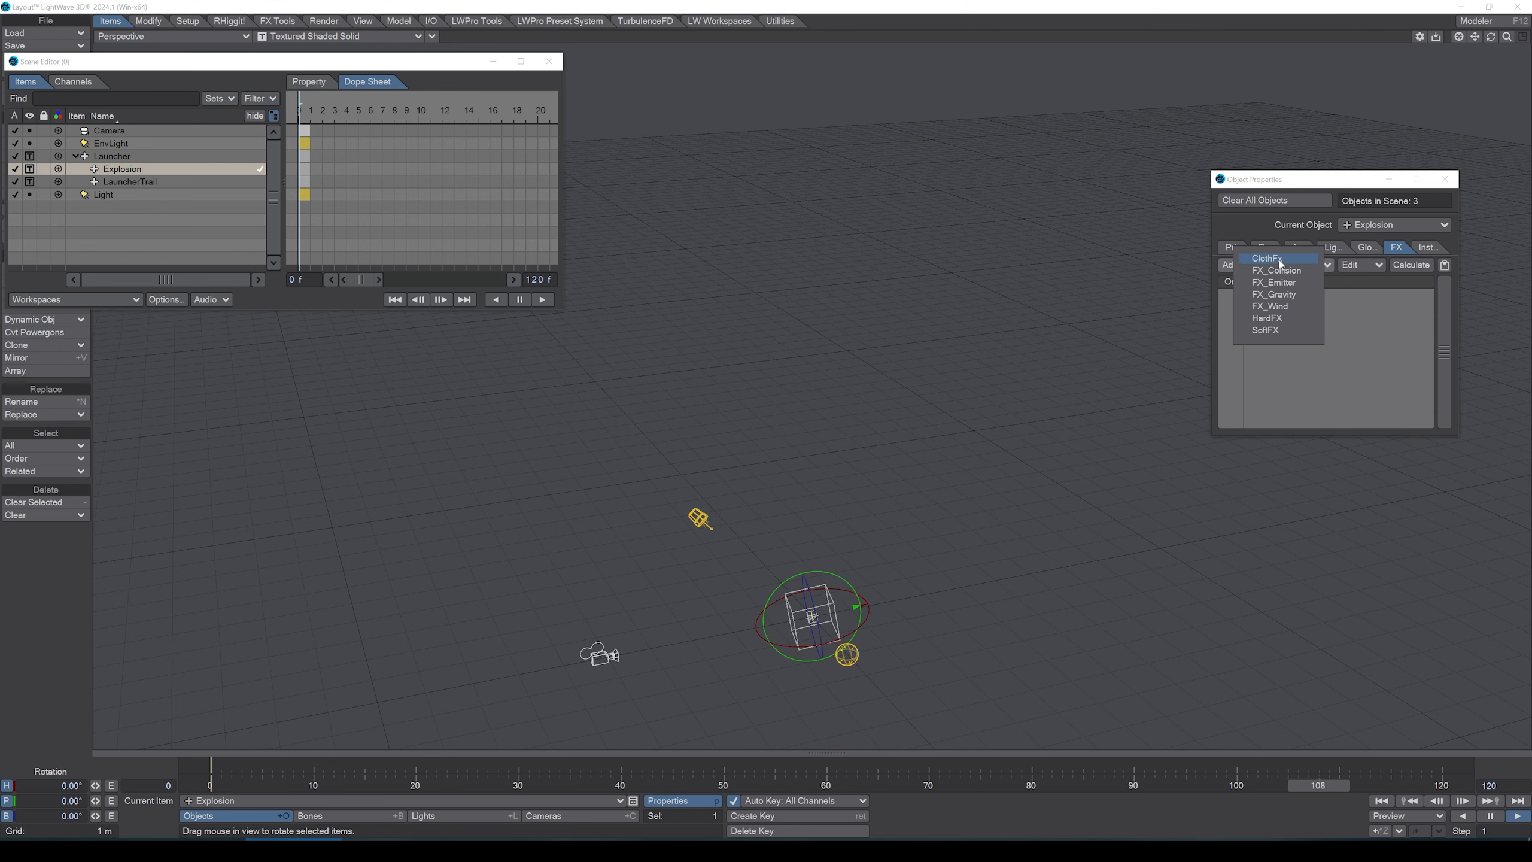
{"action": "left_click", "coordinate": [1281, 284]}
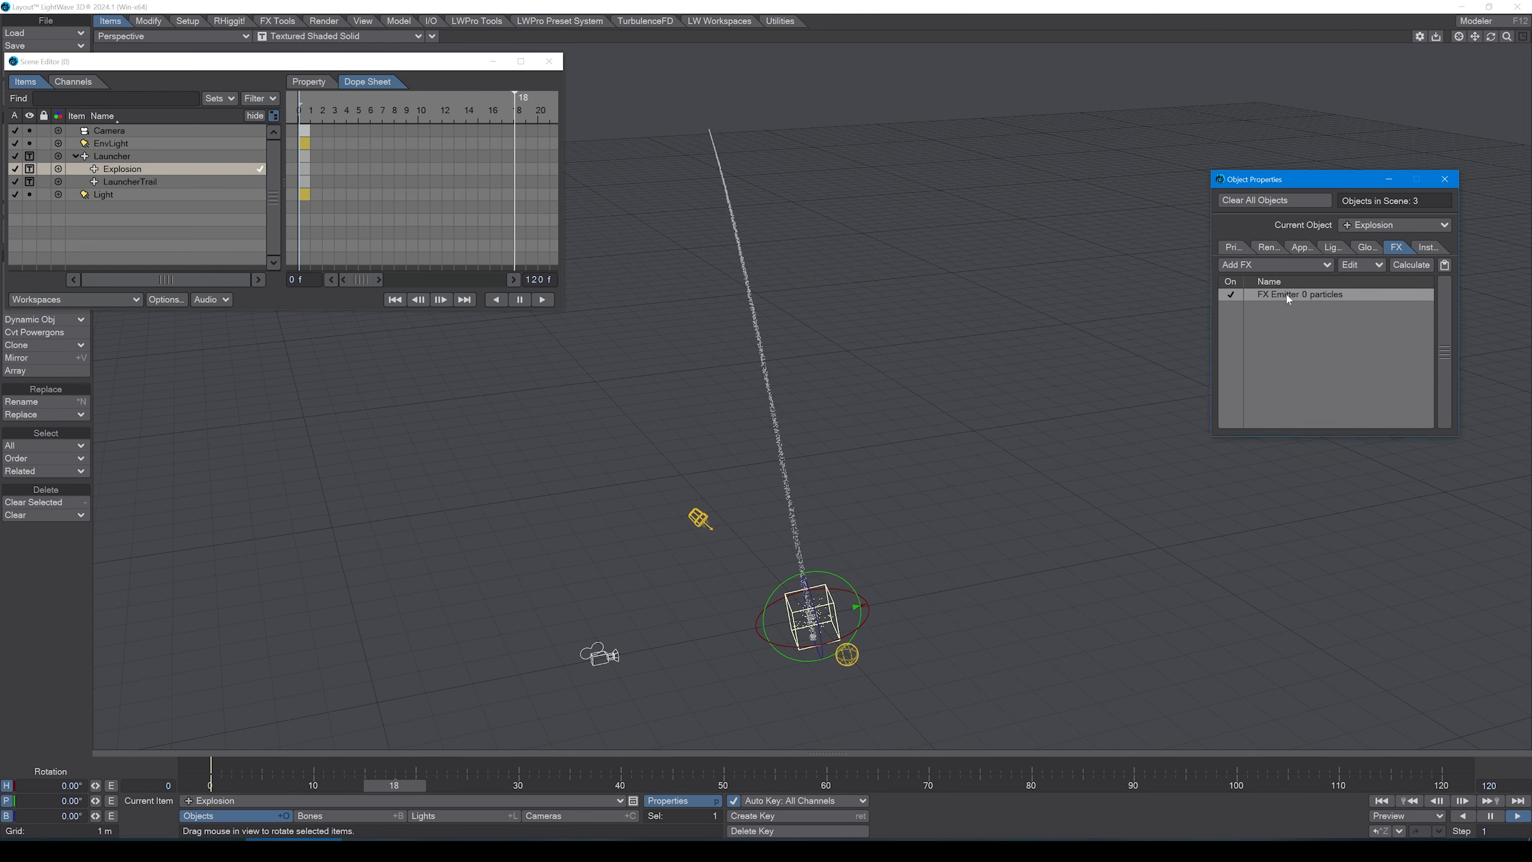
{"action": "double_click", "coordinate": [1285, 294]}
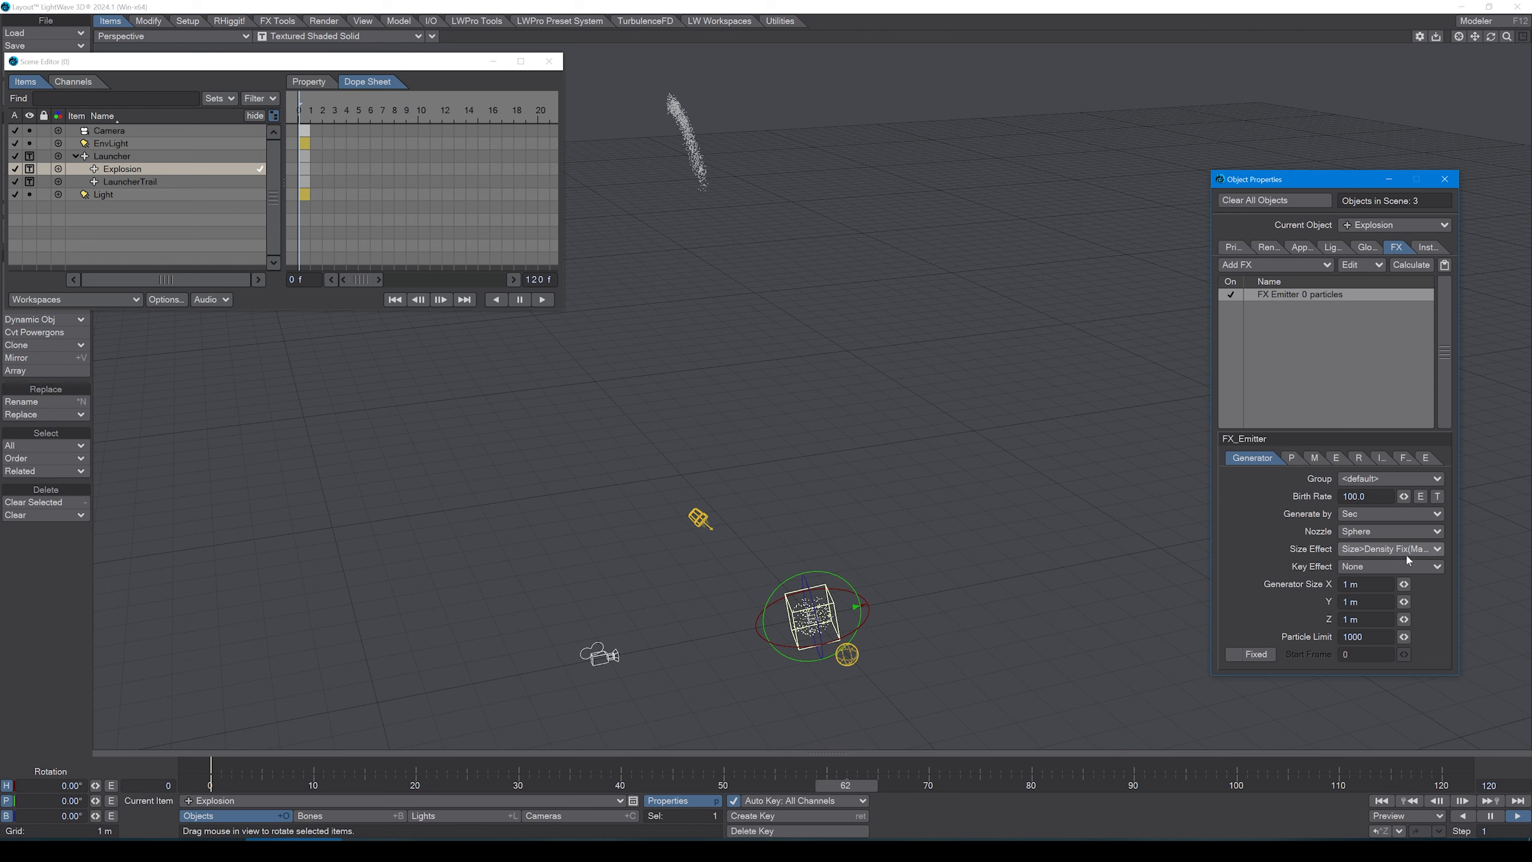
{"action": "left_click", "coordinate": [1378, 532]}
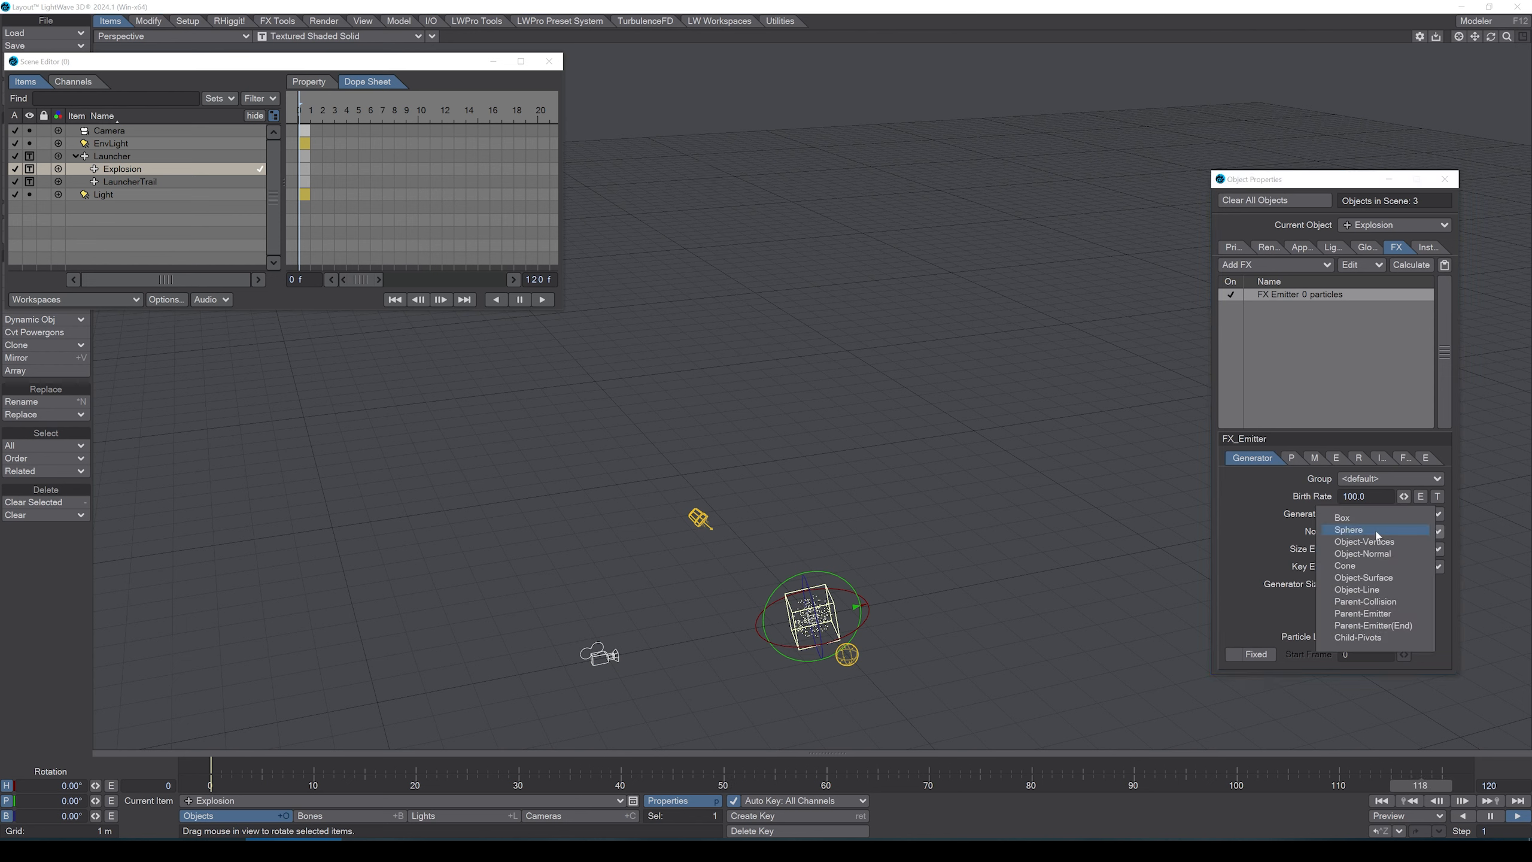
{"action": "left_click", "coordinate": [1373, 627]}
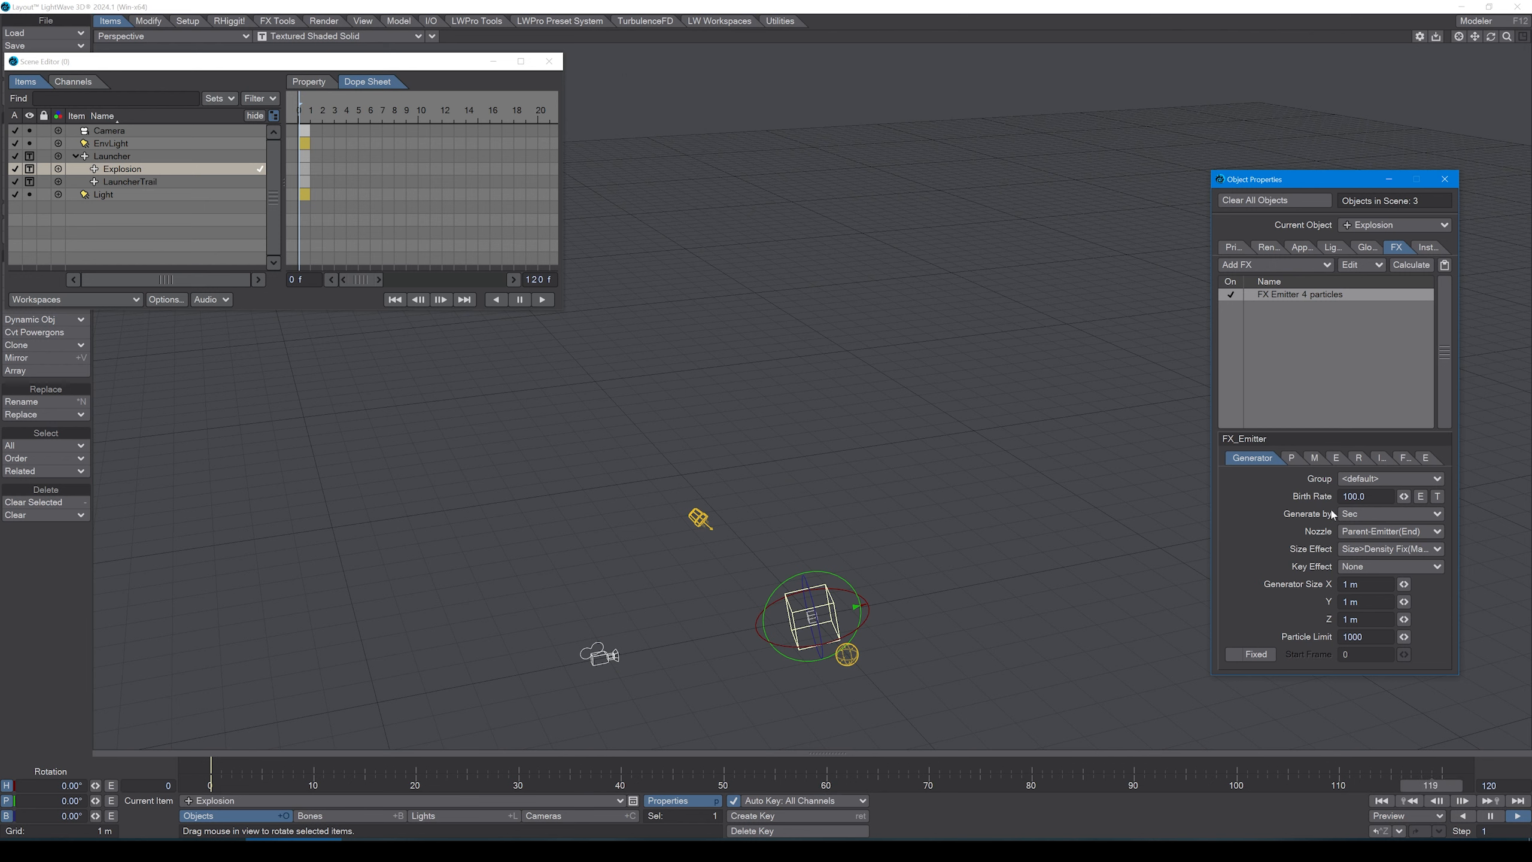
- Set the Explosion emitter's Birth Rate to 50
{"action": "left_click_drag", "start_coordinate": [1353, 496], "coordinate": [1344, 496]}
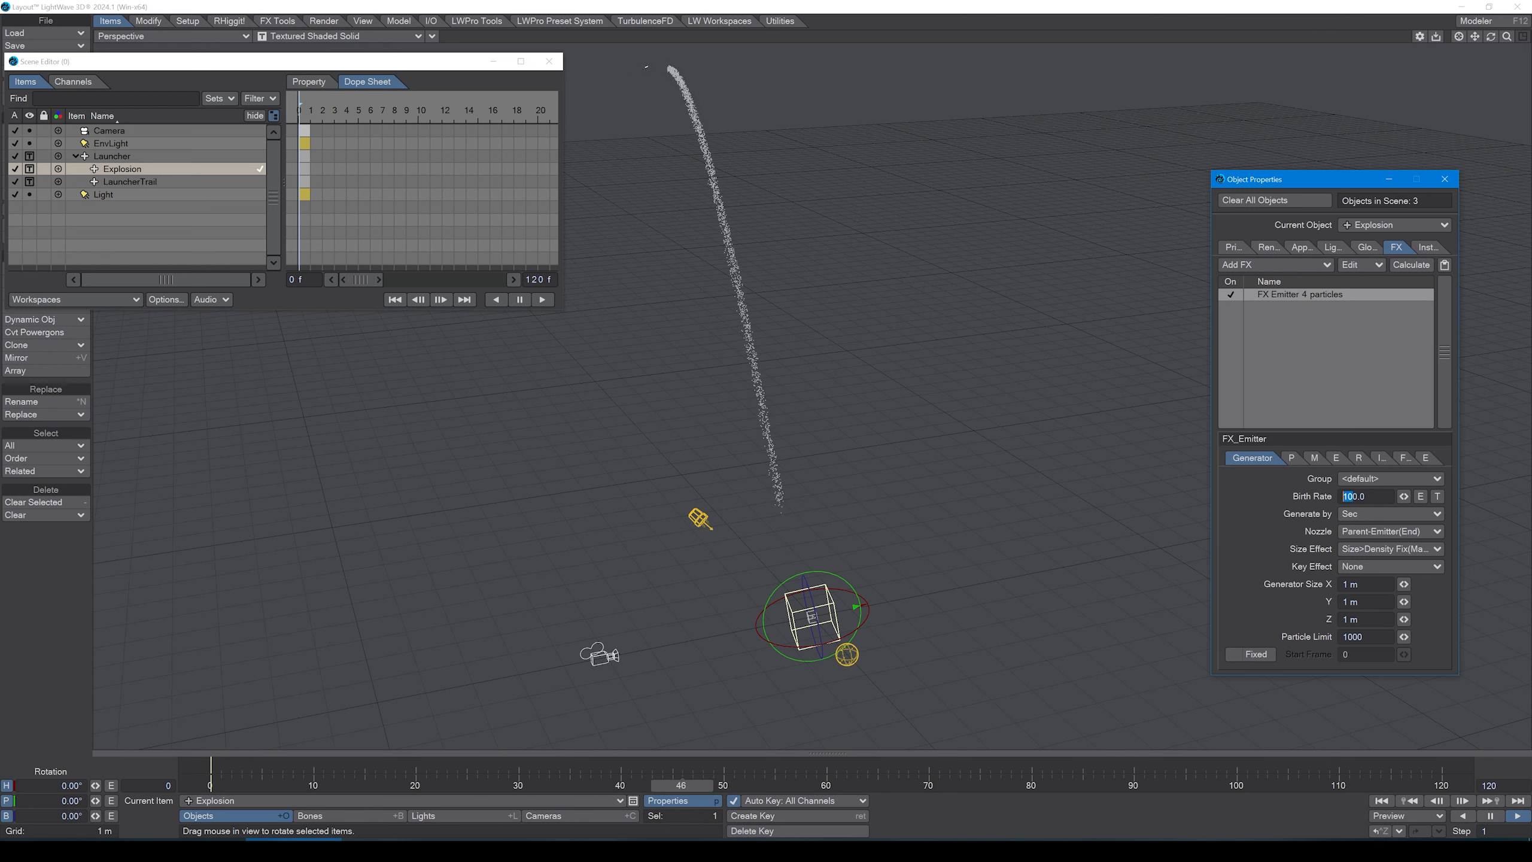
{"action": "type", "text": "5"}
{"action": "left_click", "coordinate": [1358, 585]}
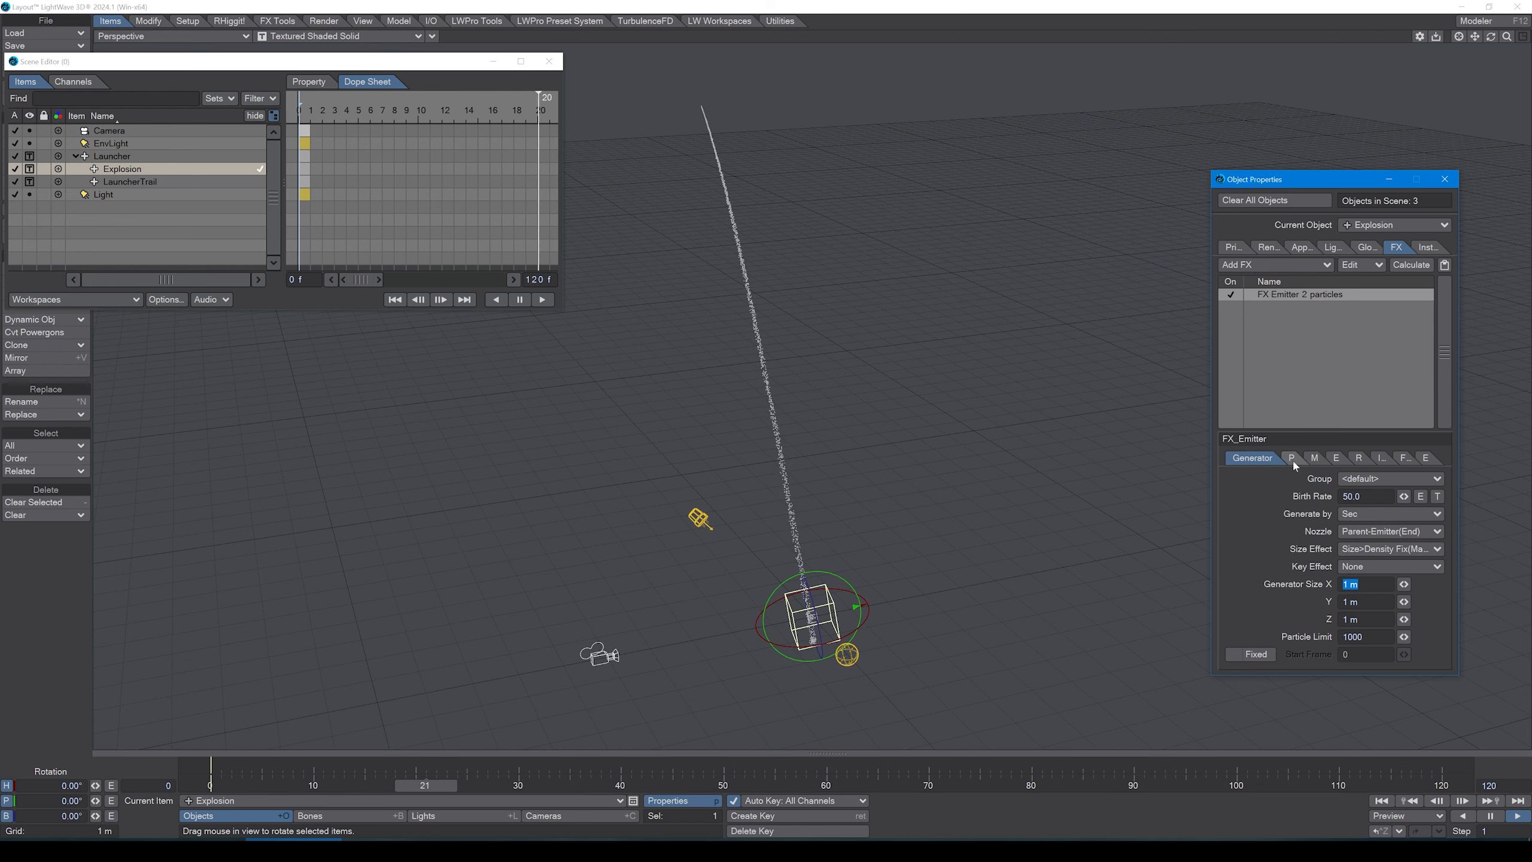
- Set the Explosion emitter's Vibration to 20 m/s
{"action": "left_click", "coordinate": [1316, 462]}
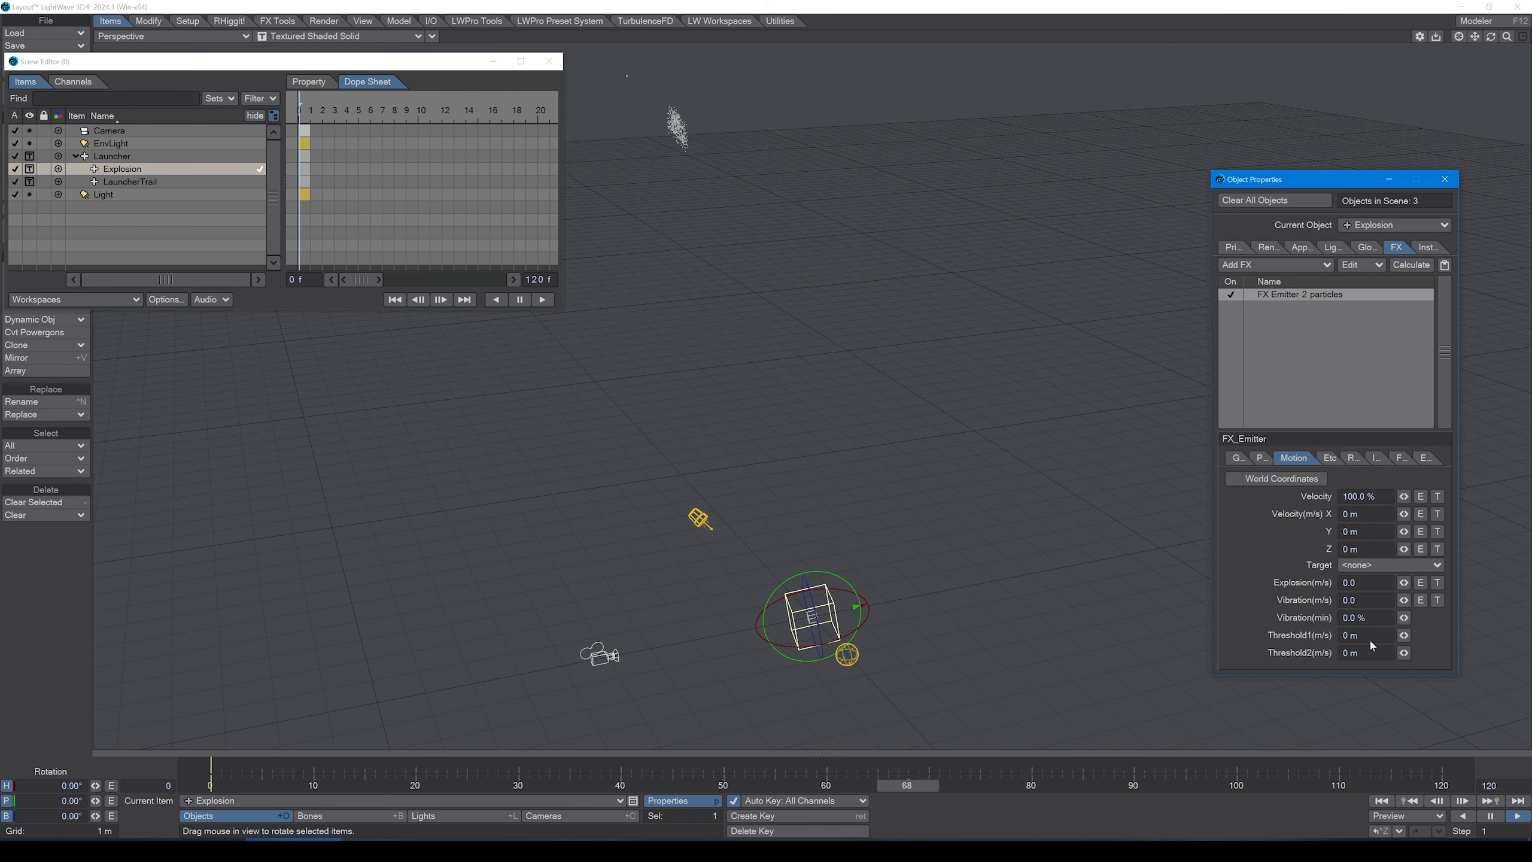
{"action": "type", "text": "20"}
{"action": "key", "text": "Tab"}
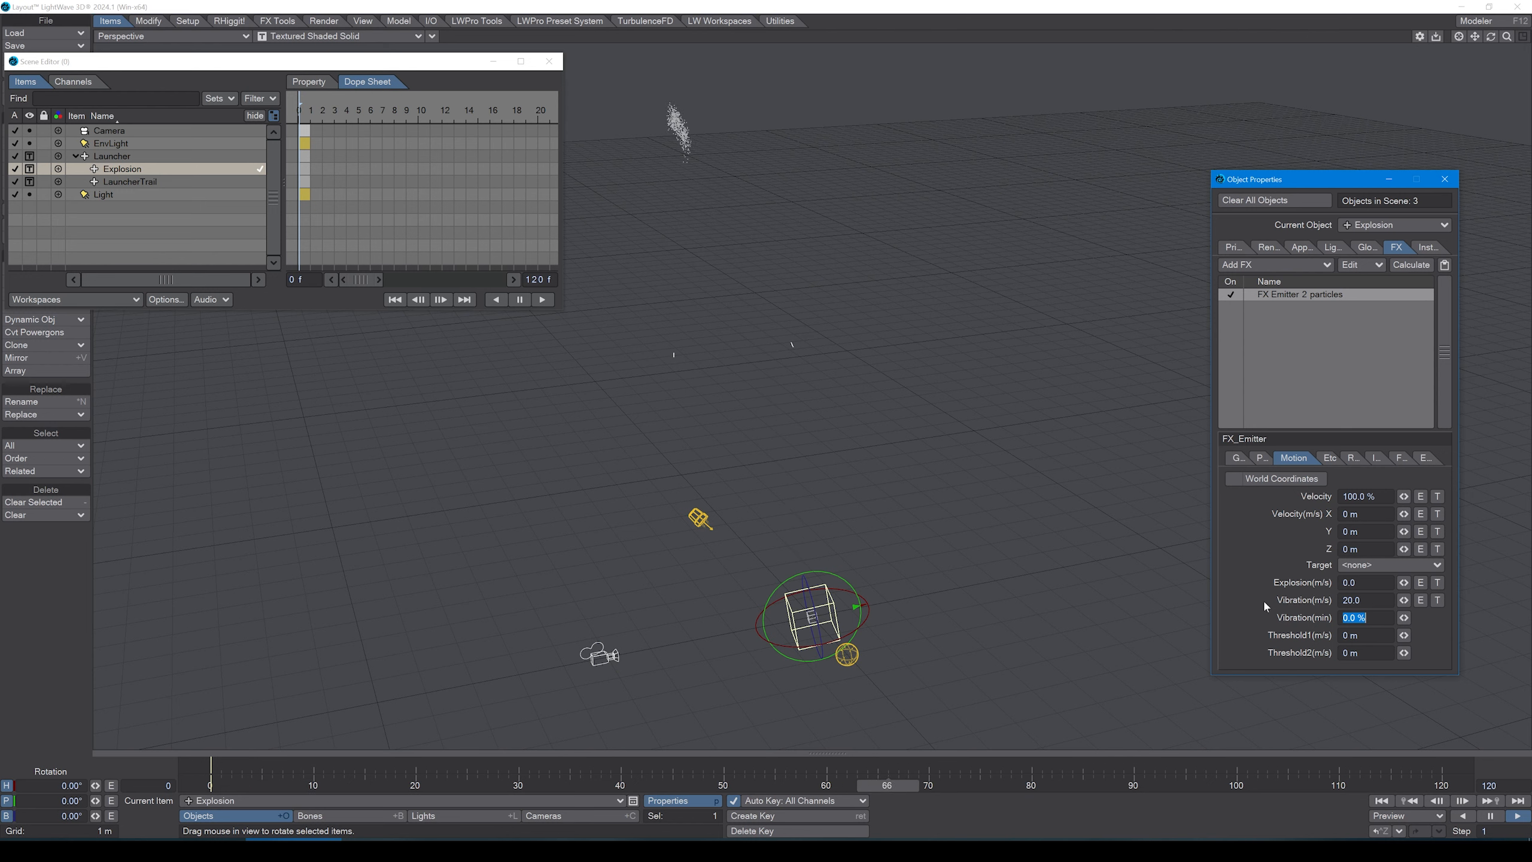
{"action": "scroll", "coordinate": [865, 393], "scroll_direction": "down", "scroll_amount": 3}
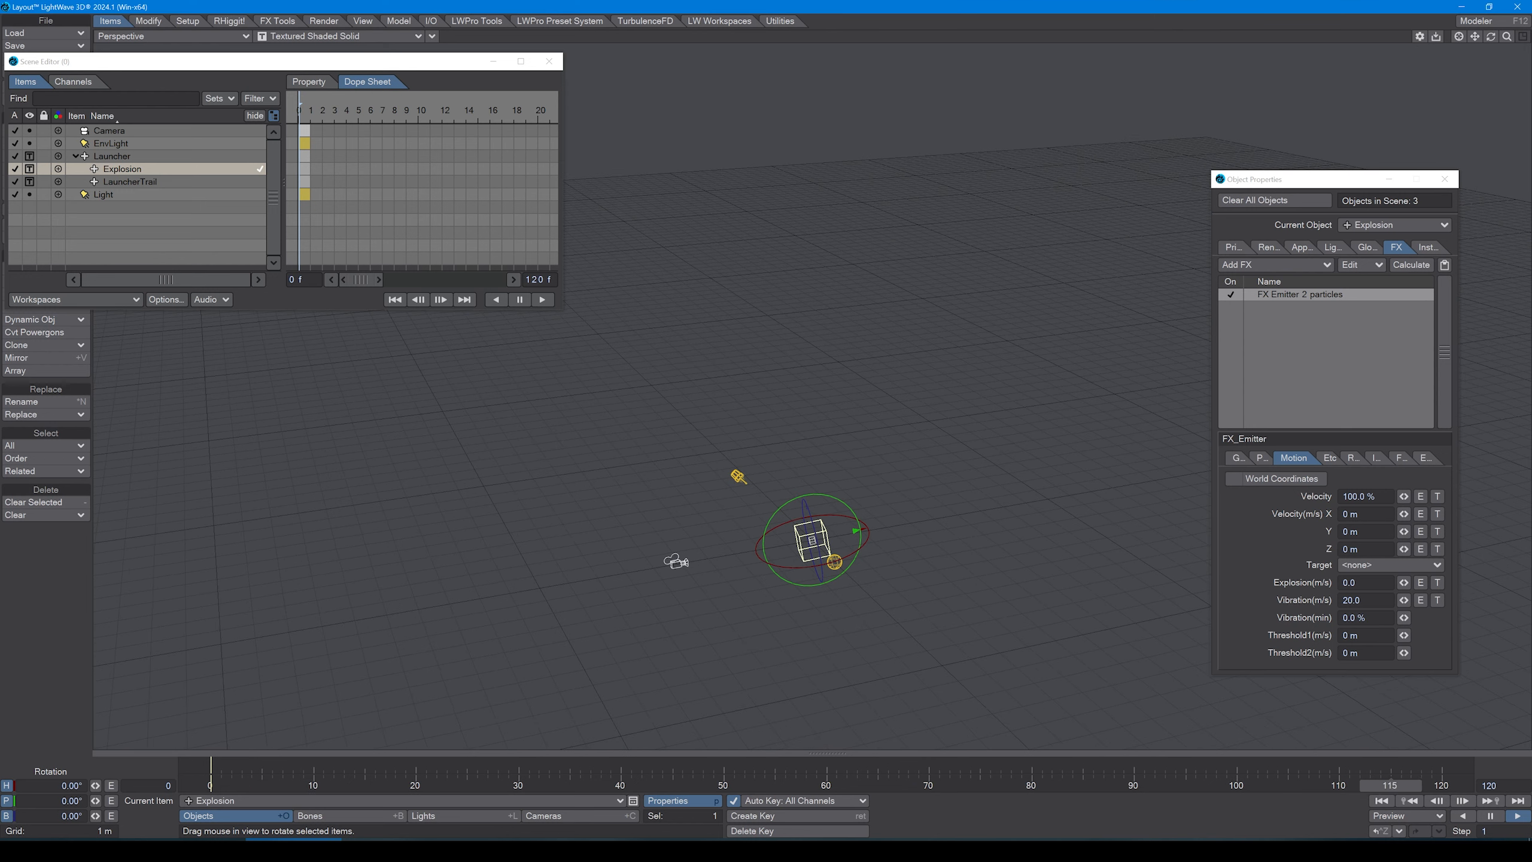
{"action": "left_click_drag", "start_coordinate": [793, 346], "coordinate": [833, 362], "text": "alt+shift"}
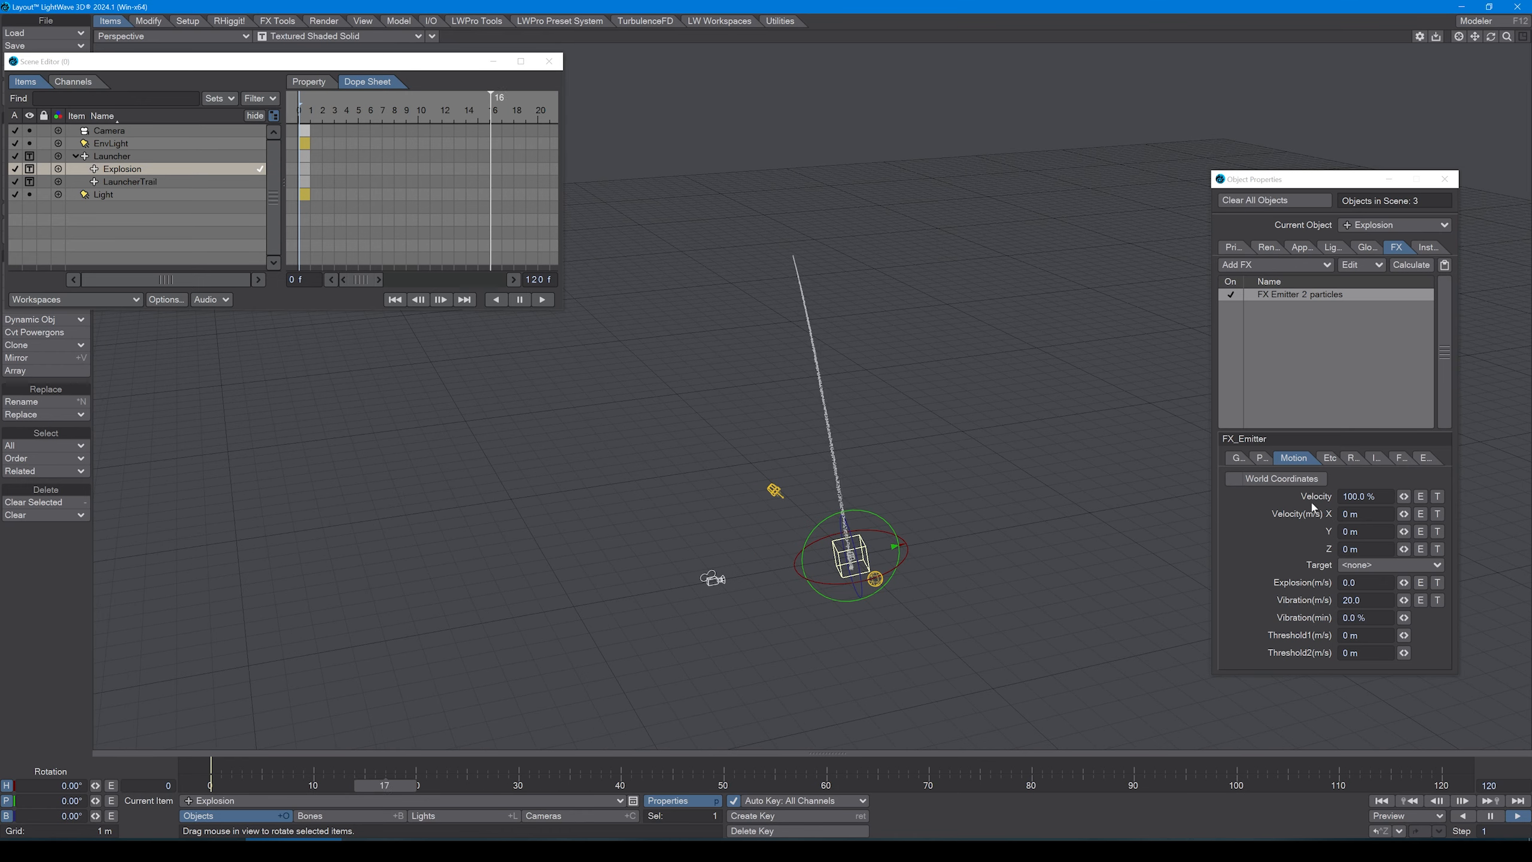
- Set the Explosion emitter's Y gravity to -0.2
{"action": "left_click", "coordinate": [1334, 458]}
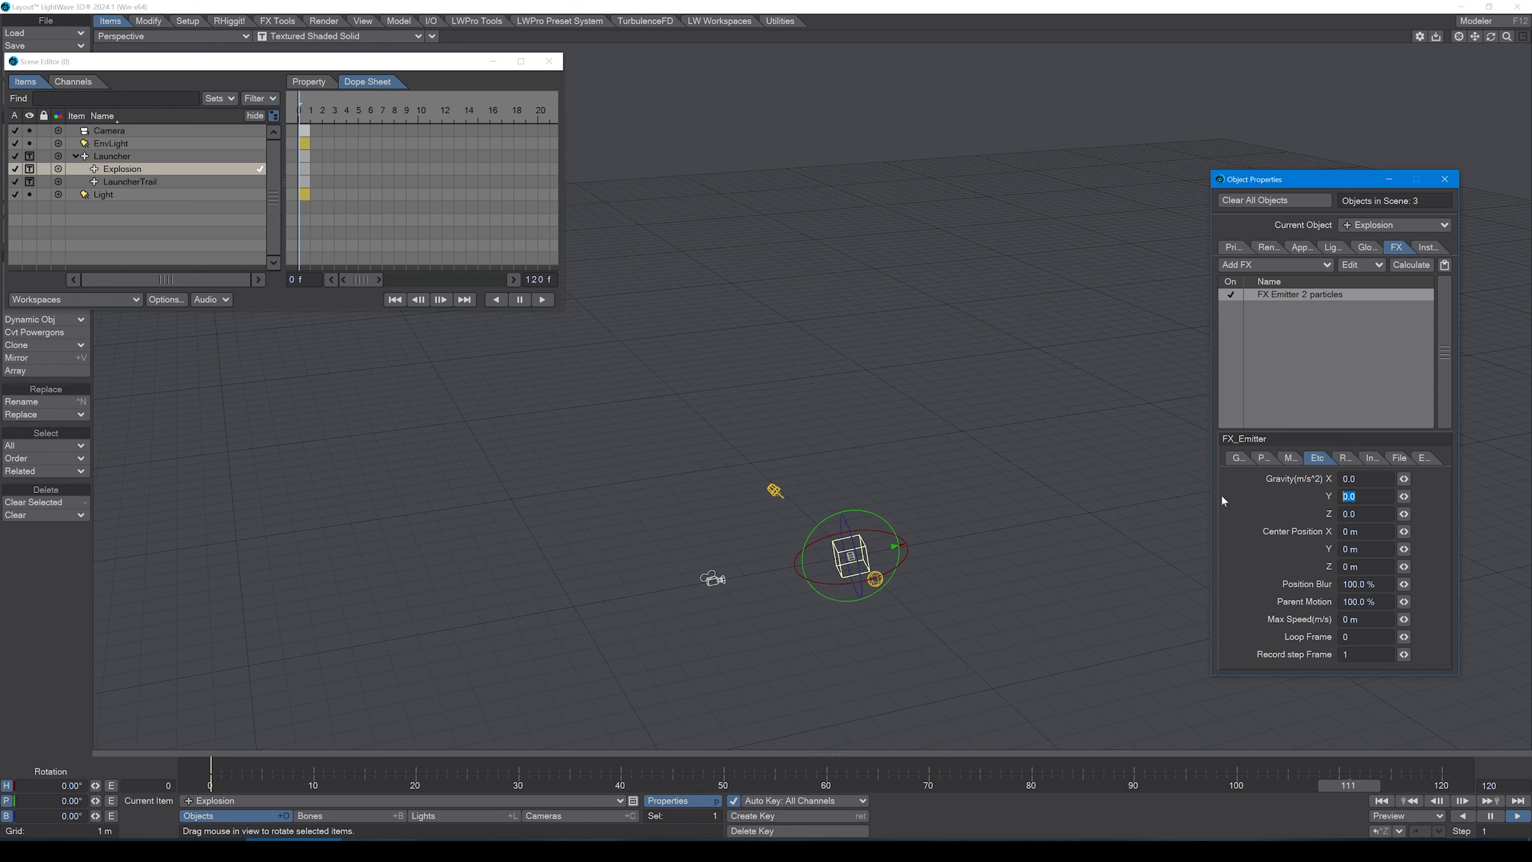
{"action": "type", "text": ".2"}
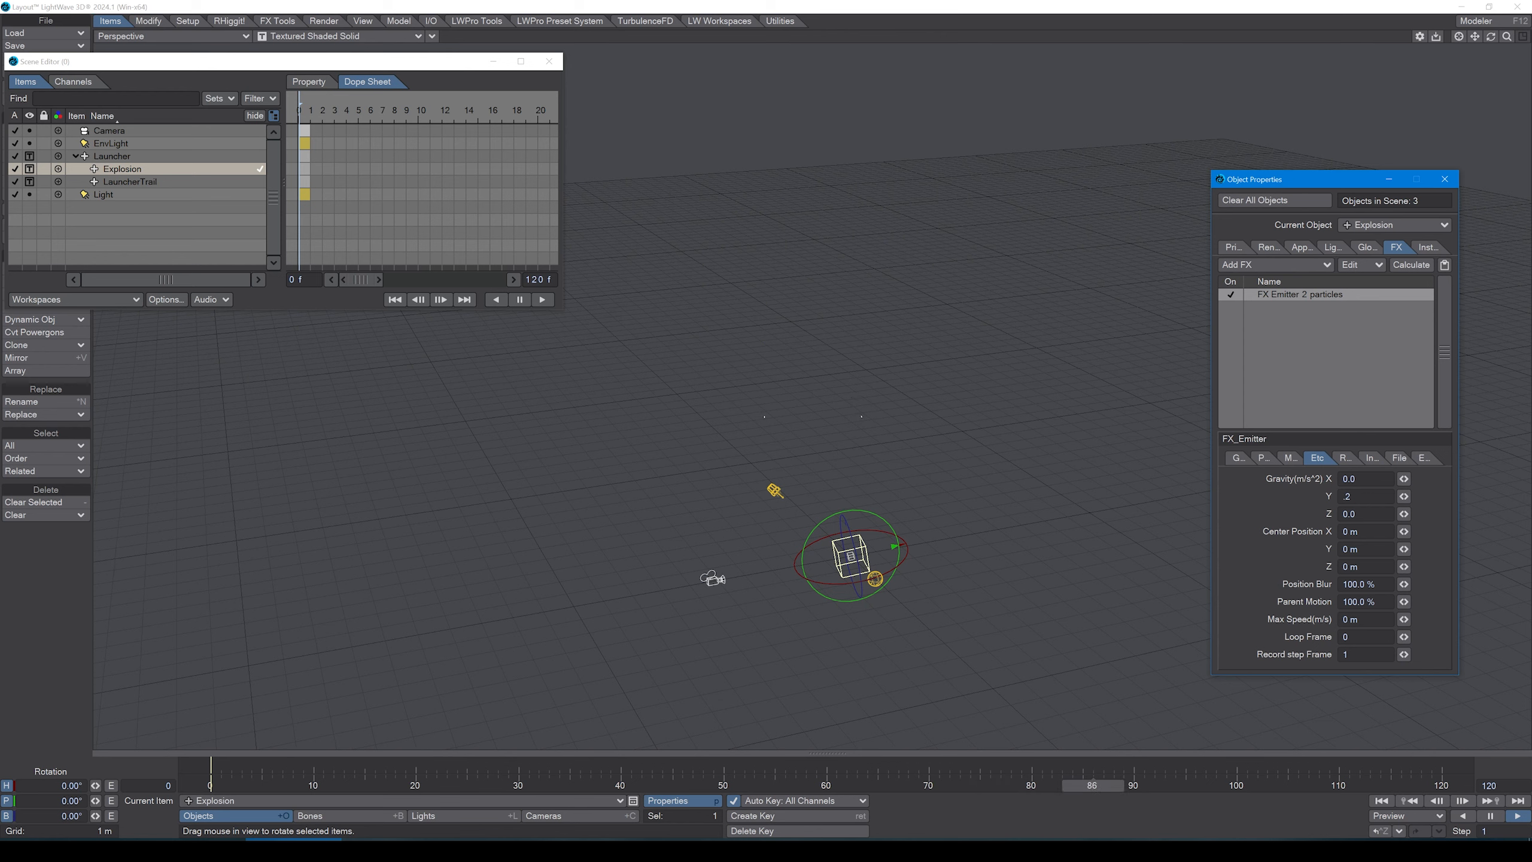
{"action": "left_click", "coordinate": [1343, 497]}
{"action": "type", "text": "-"}
{"action": "key", "text": "Tab"}
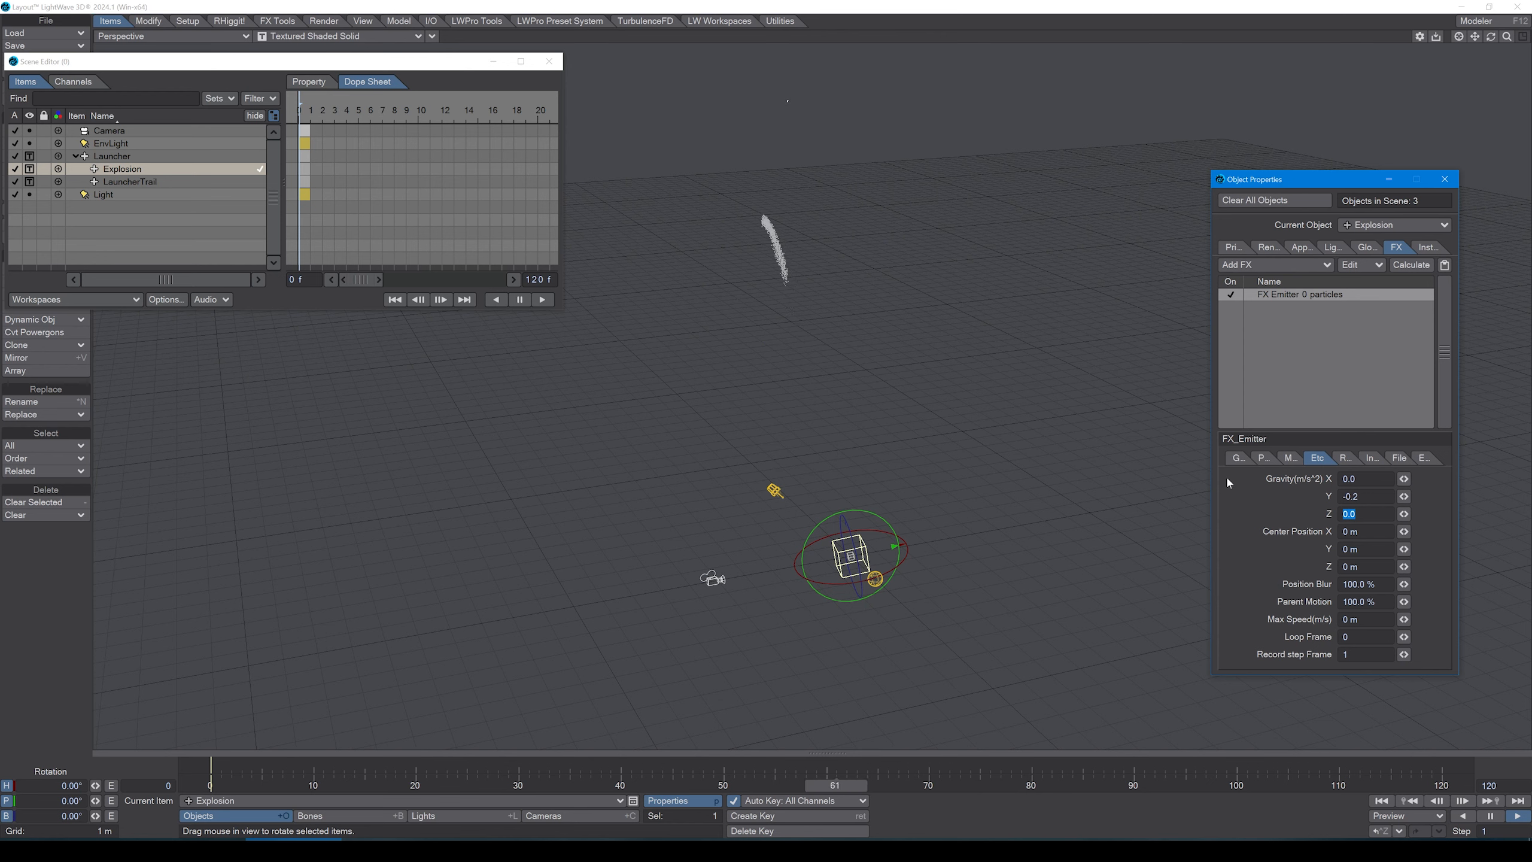
- Set the Explosion emitter's Vibration to 15 m/s and have it generate particles by Frame
{"action": "left_click", "coordinate": [1289, 459]}
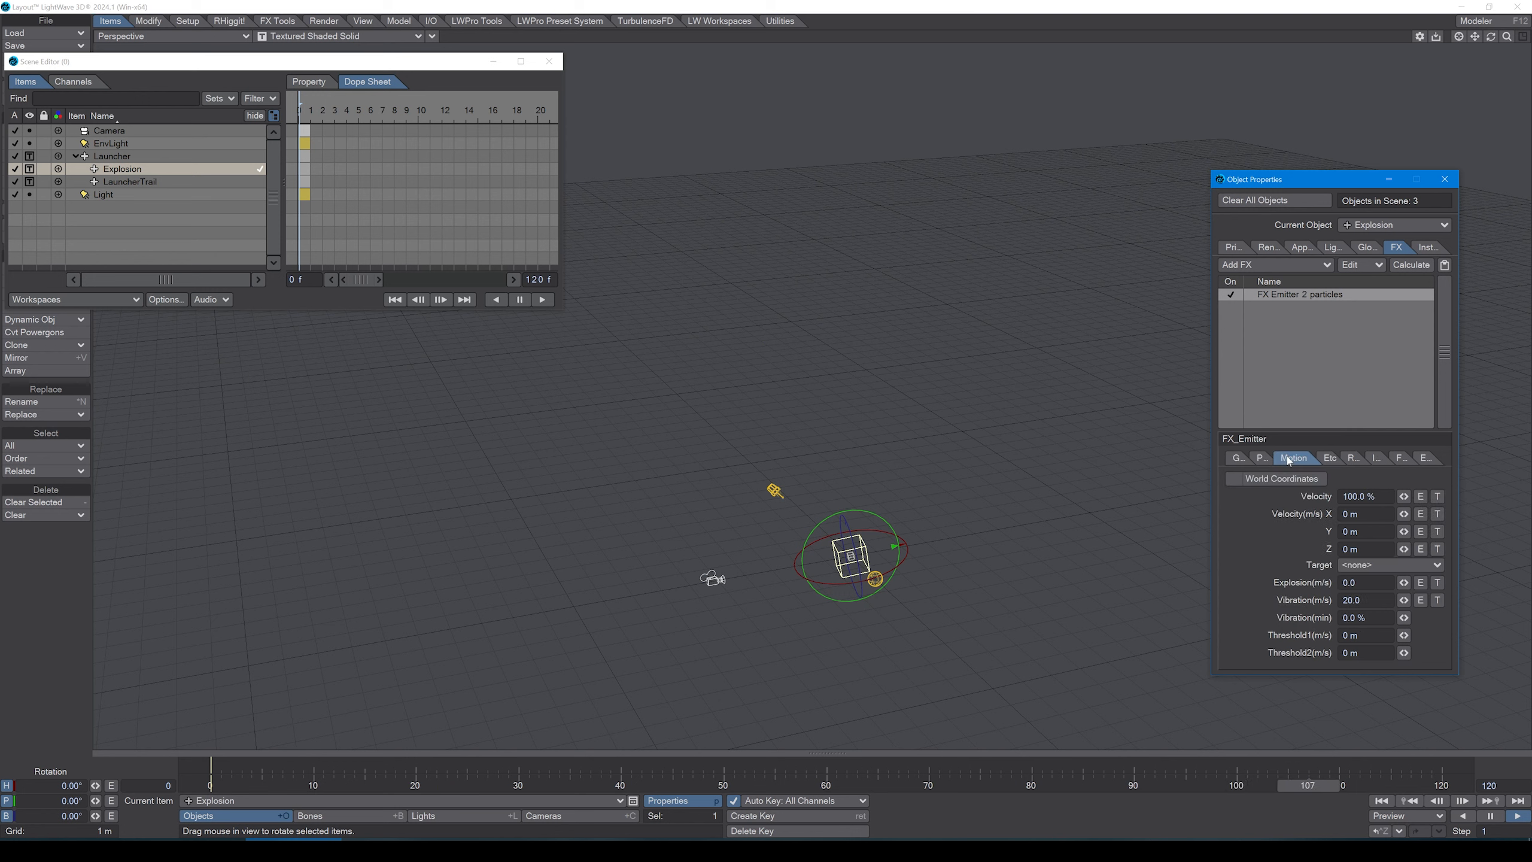
{"action": "left_click_drag", "start_coordinate": [1365, 600], "coordinate": [1235, 606]}
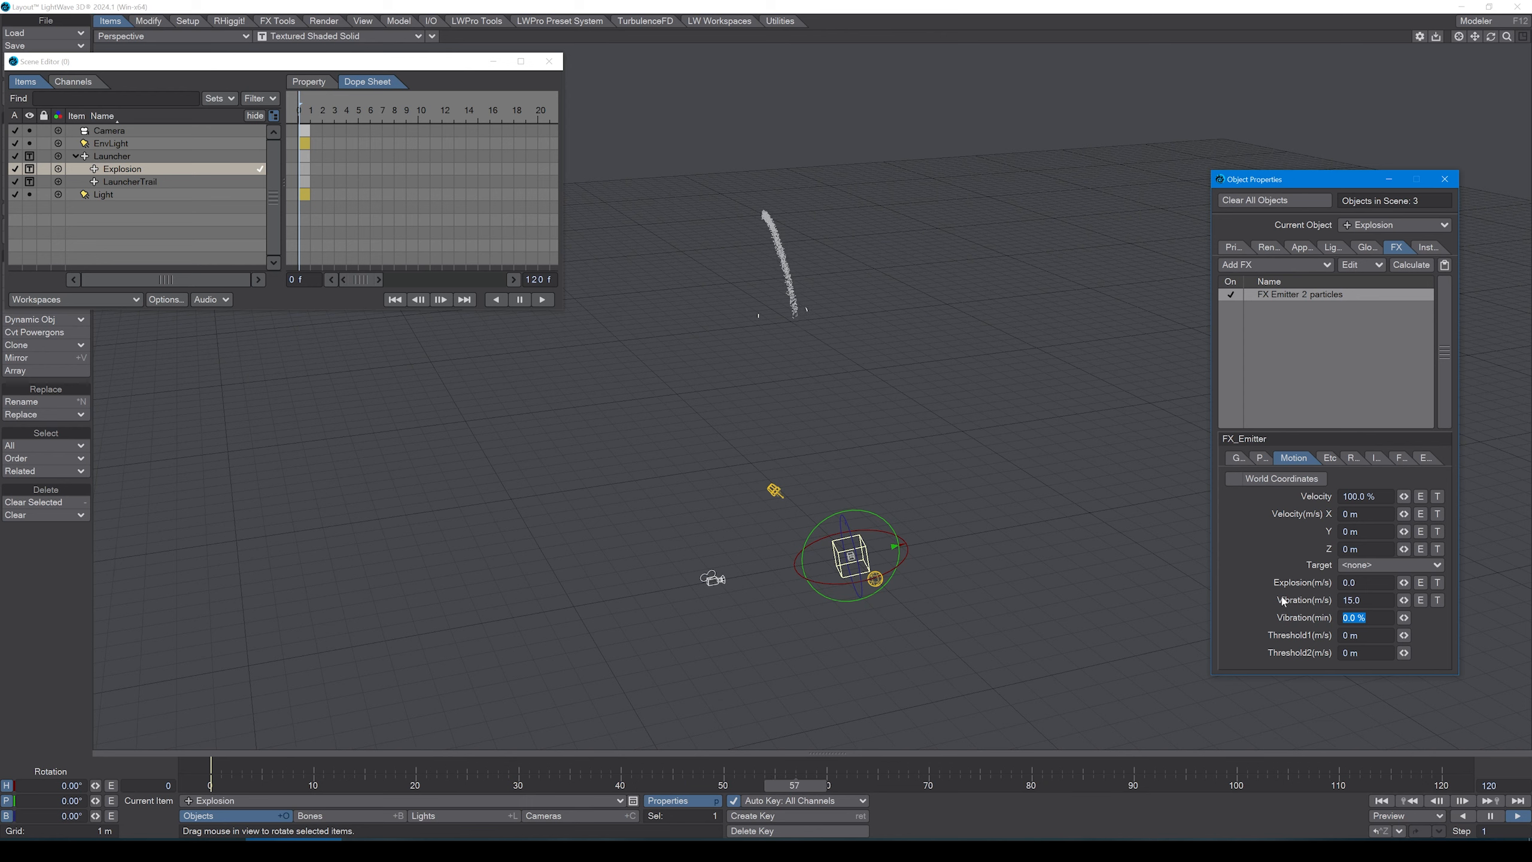
{"action": "left_click", "coordinate": [1235, 458]}
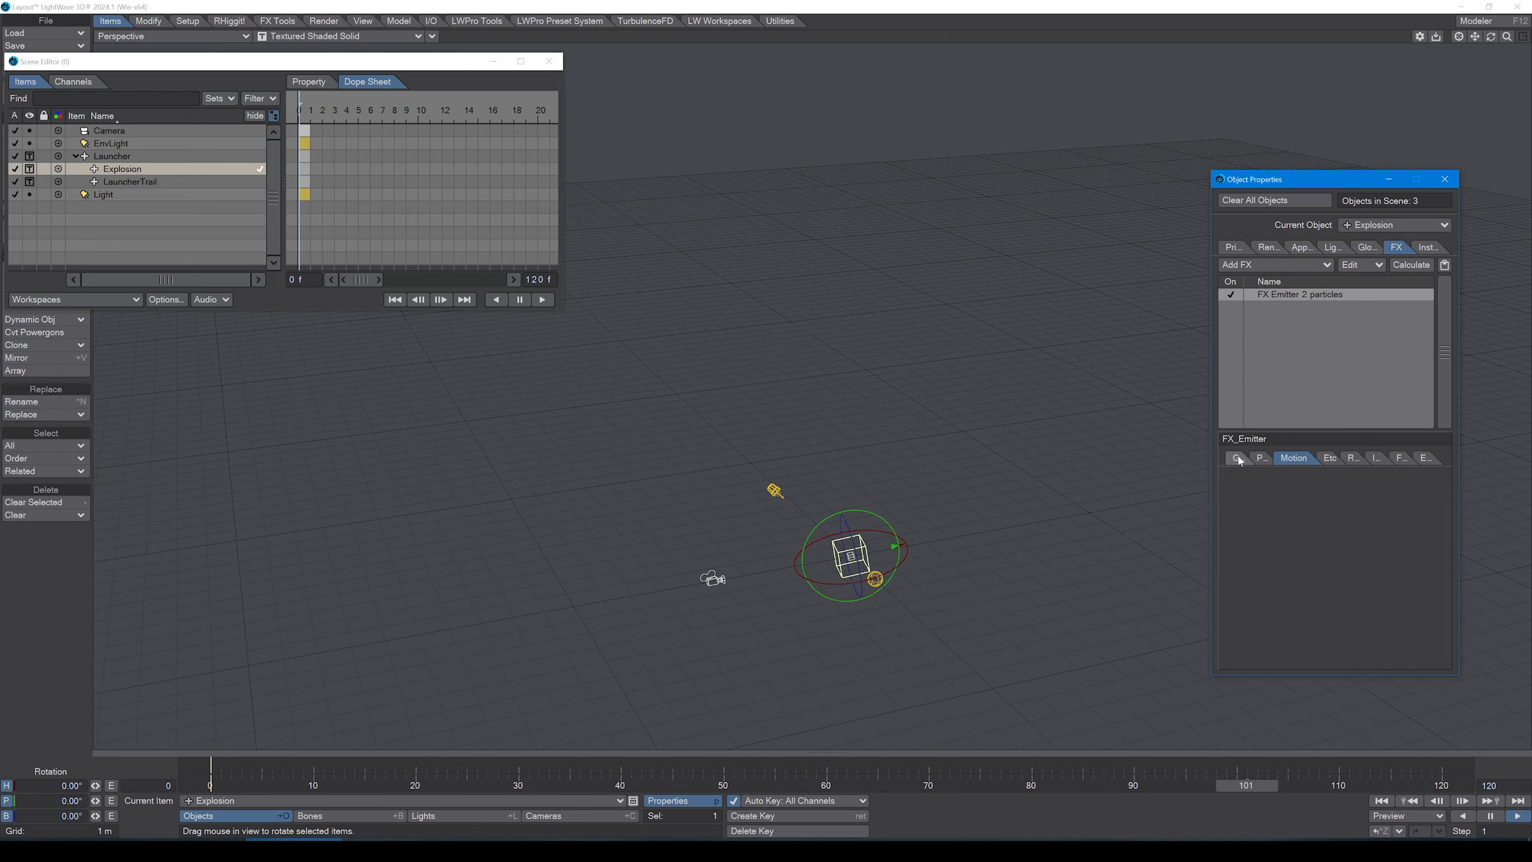
{"action": "left_click", "coordinate": [1371, 514]}
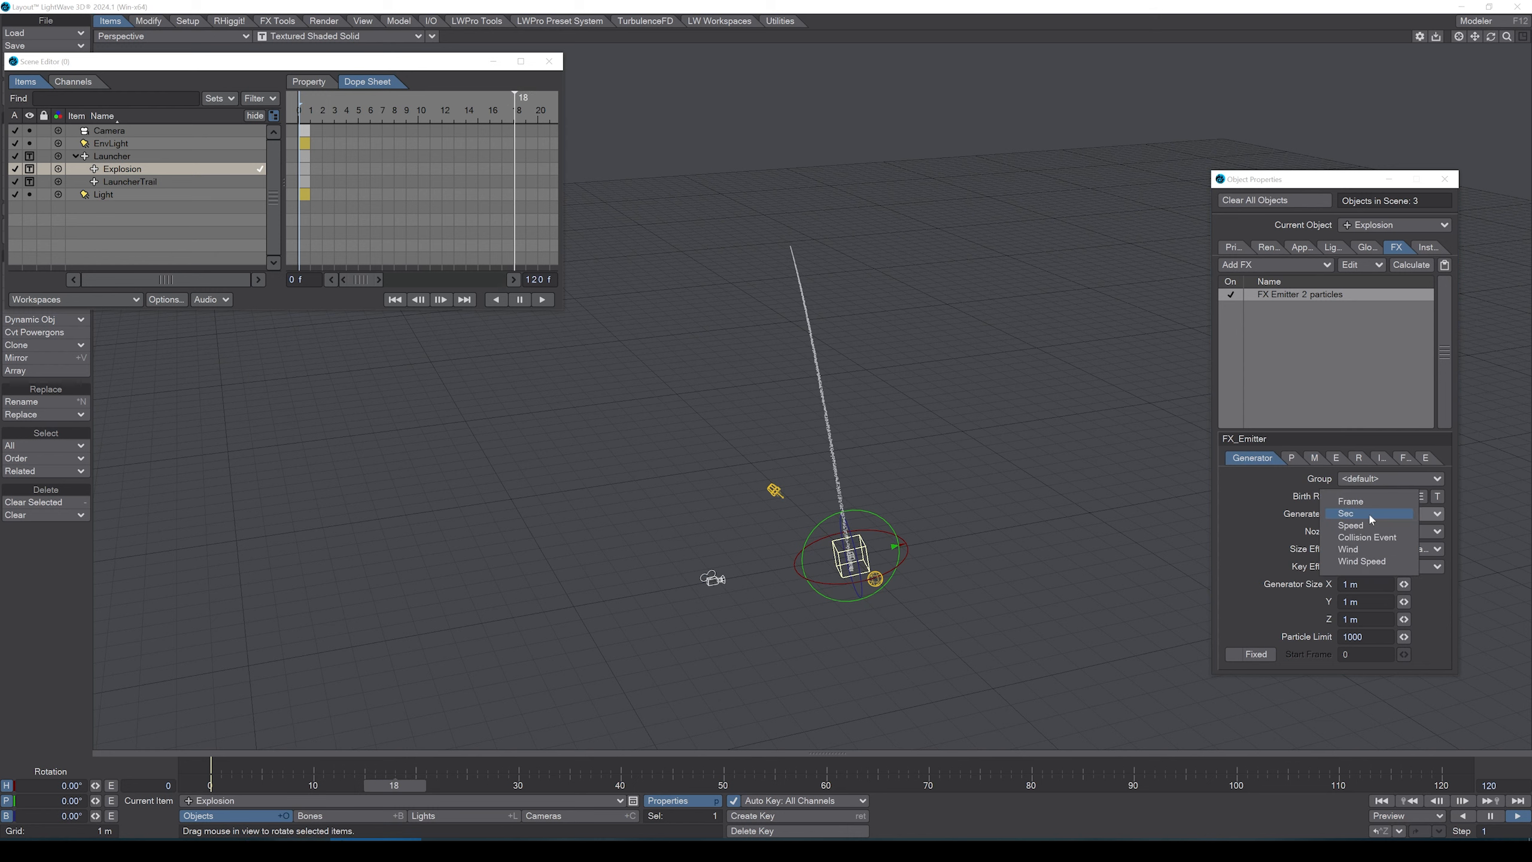
{"action": "left_click", "coordinate": [1367, 500]}
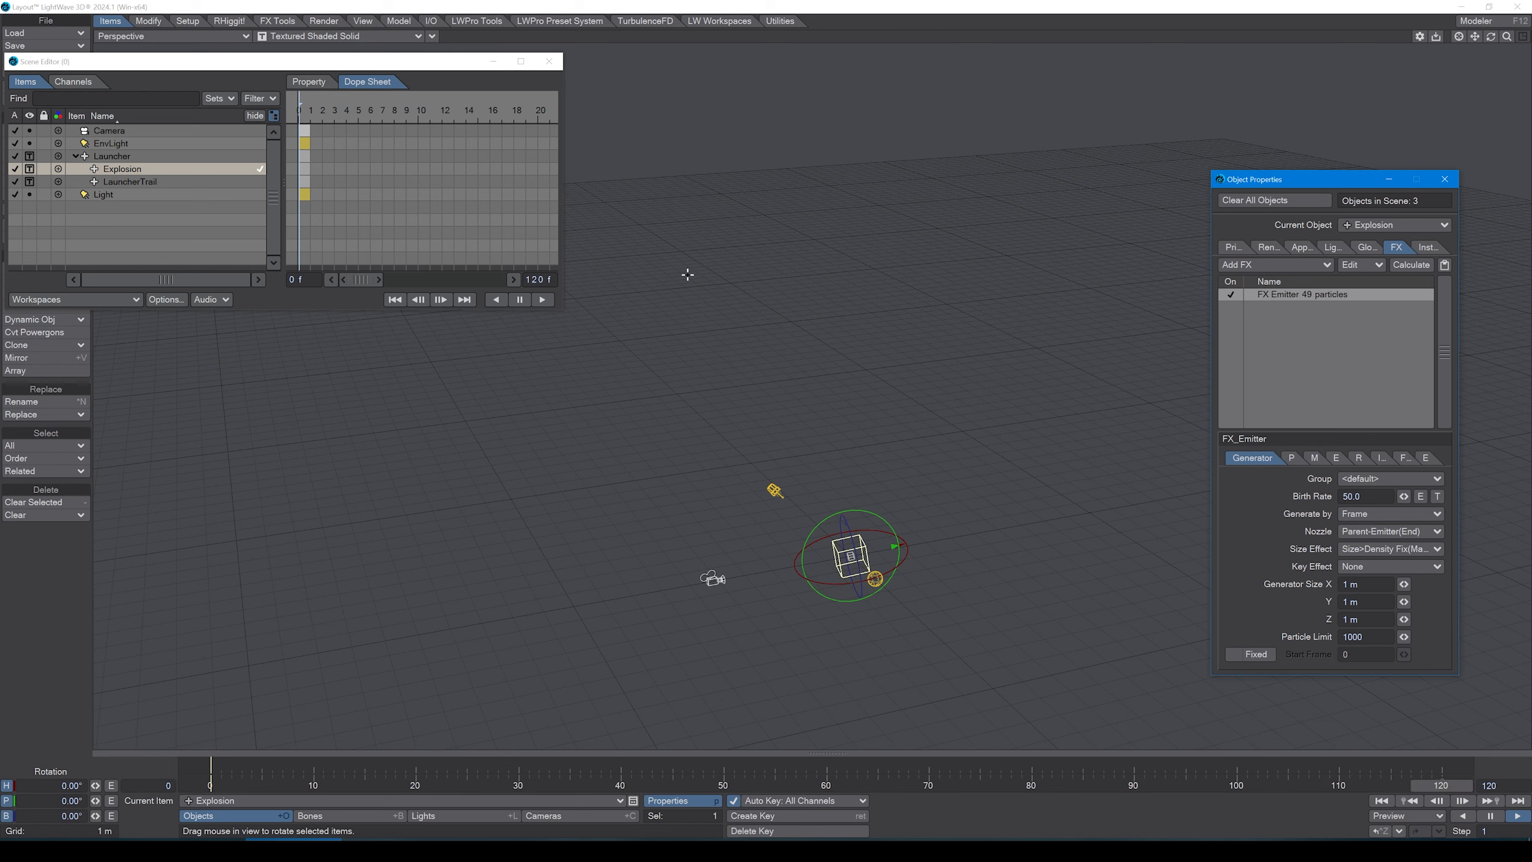
- Set the Explosion emitter's Particle Weight variation to 0.2
{"action": "left_click", "coordinate": [1292, 458]}
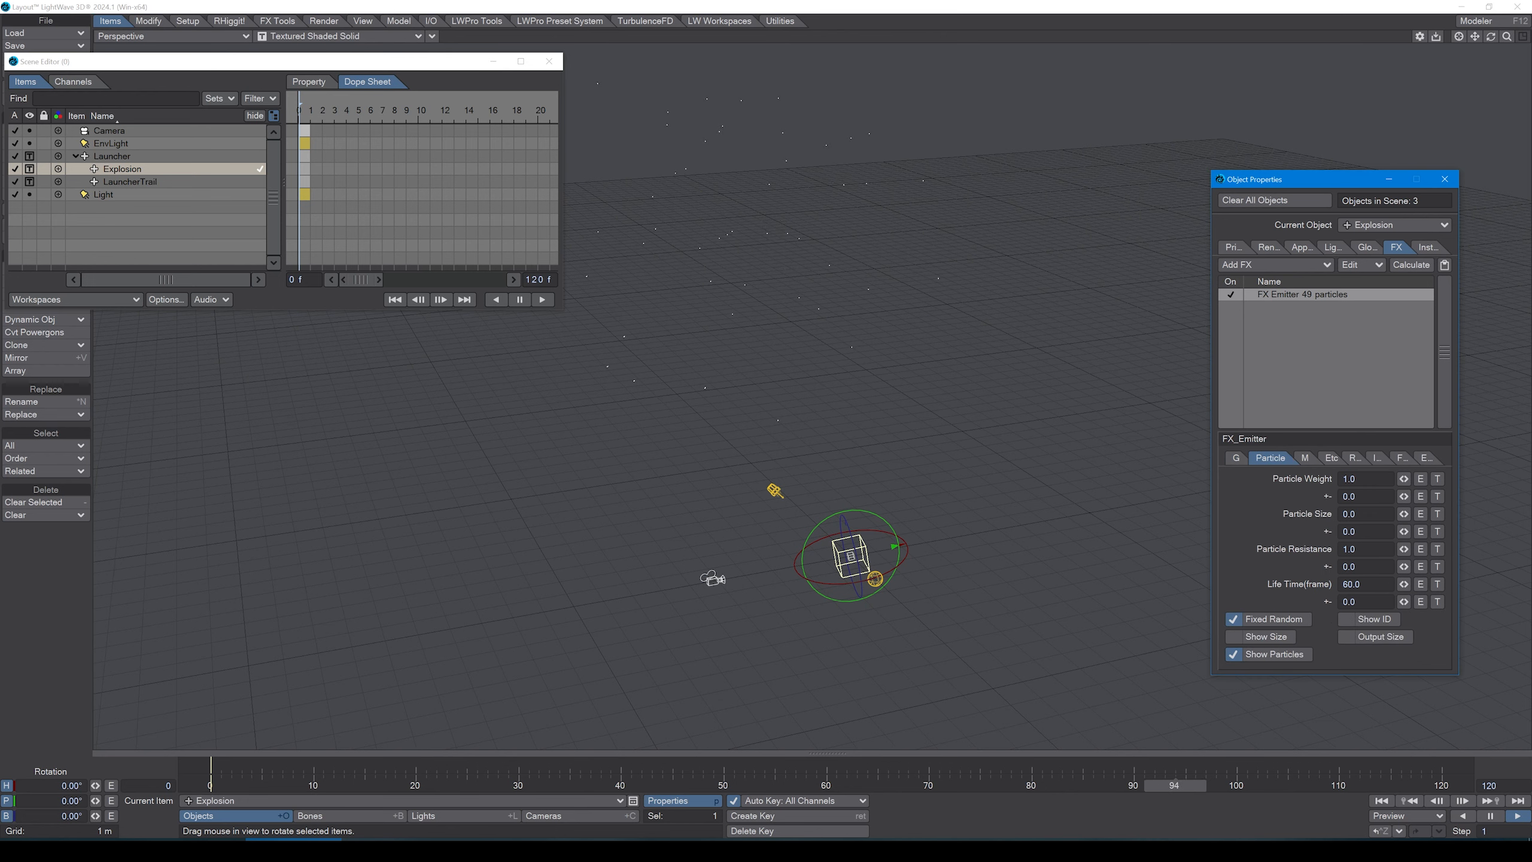
{"action": "left_click_drag", "start_coordinate": [1364, 496], "coordinate": [1324, 495]}
{"action": "type", "text": "0.2"}
{"action": "key", "text": "Tab"}
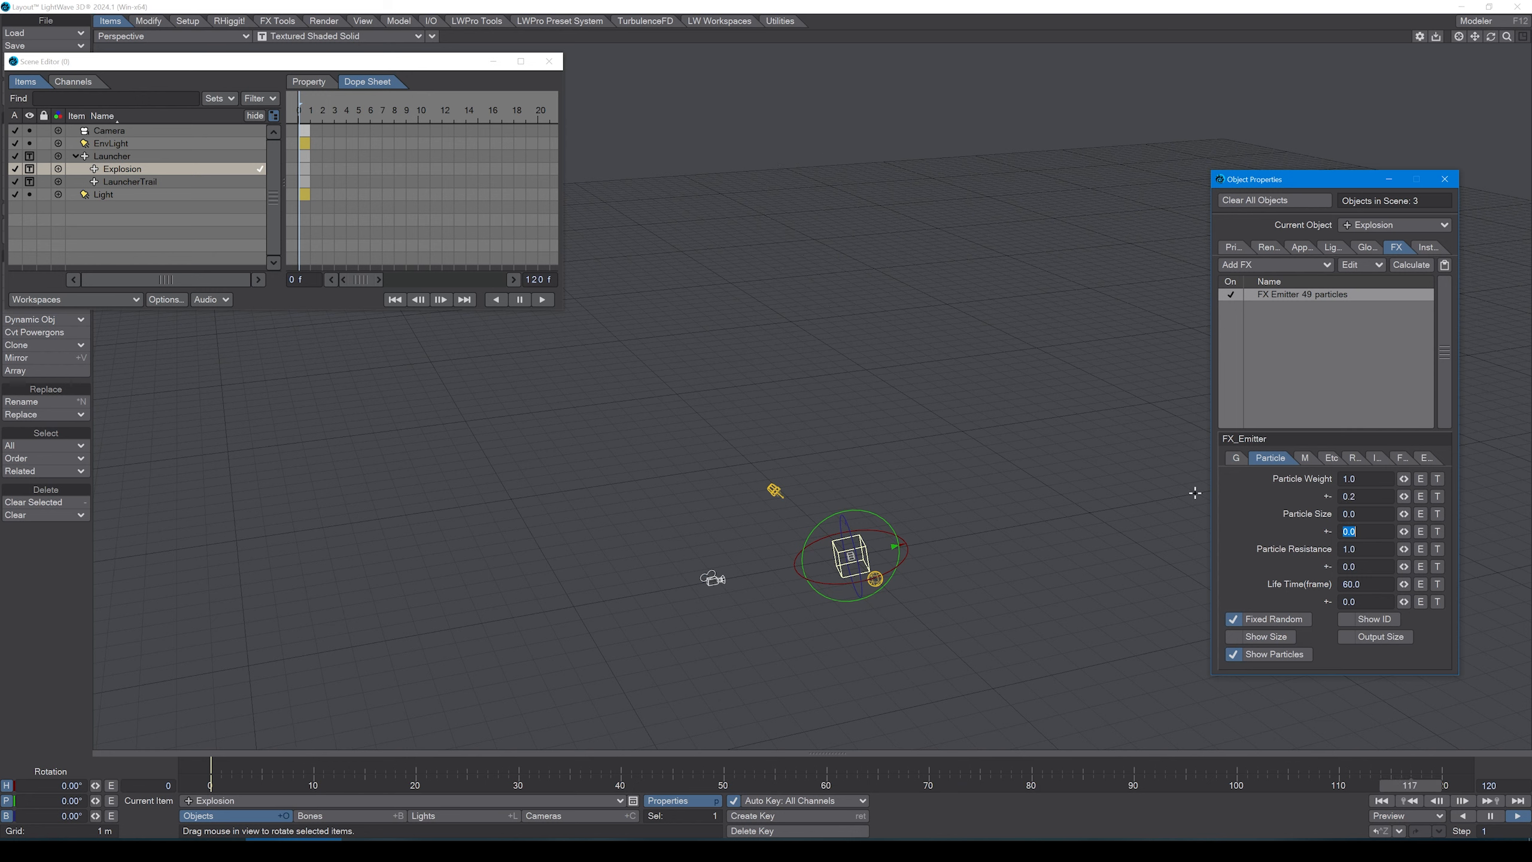
- Set the Explosion emitter's Particle Resistance variation to 0.2 and its Life Time variation to 10 frames
{"action": "key", "text": "Tab"}
{"action": "key", "text": "Tab"}
{"action": "type", "text": ".2"}
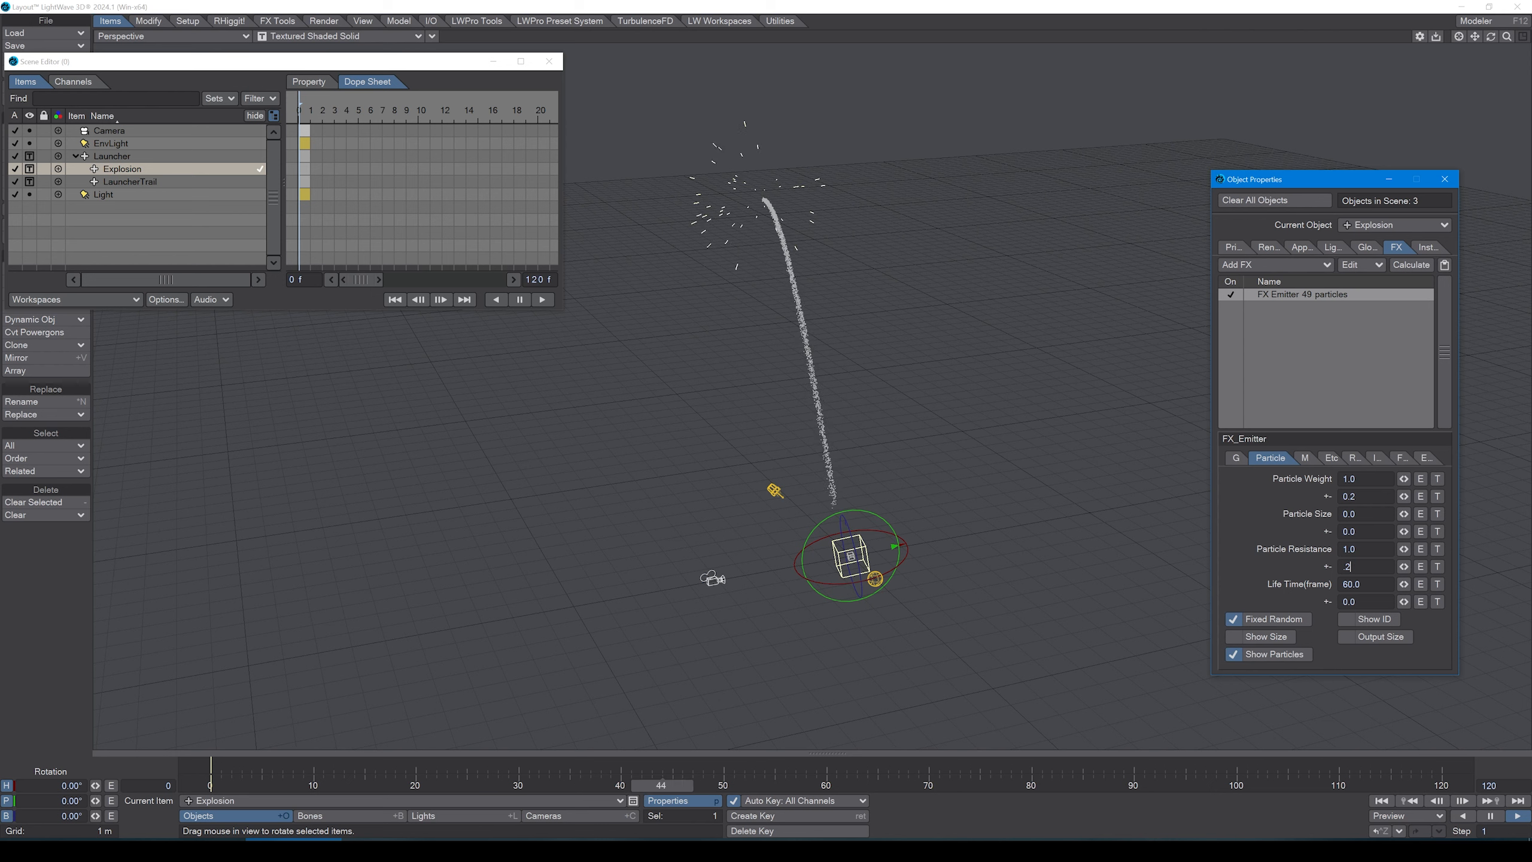
{"action": "key", "text": "Tab"}
{"action": "key", "text": "Tab"}
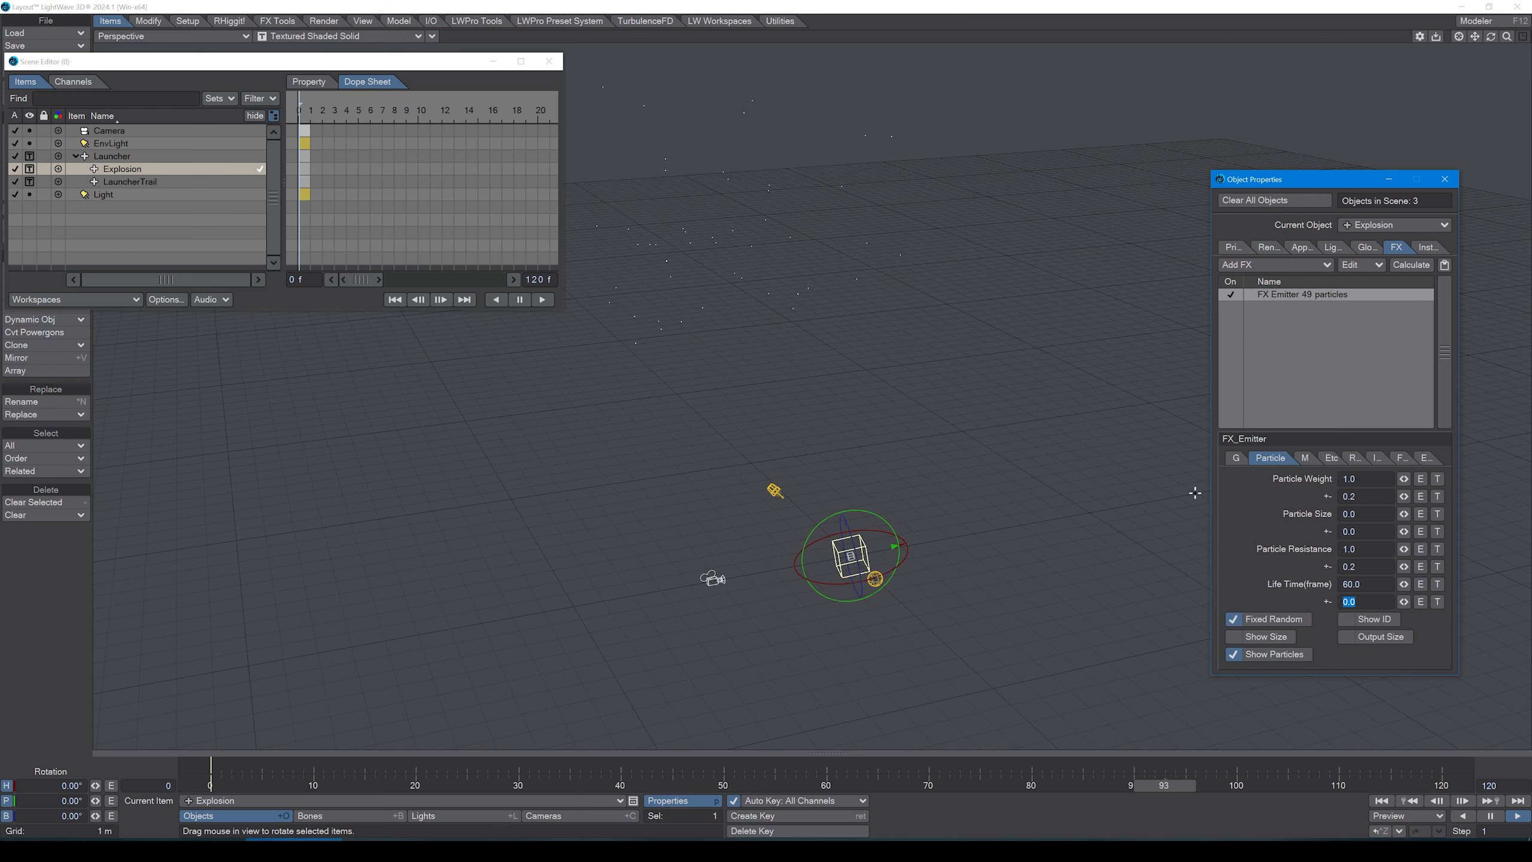
{"action": "type", "text": "10"}
{"action": "key", "text": "Return"}
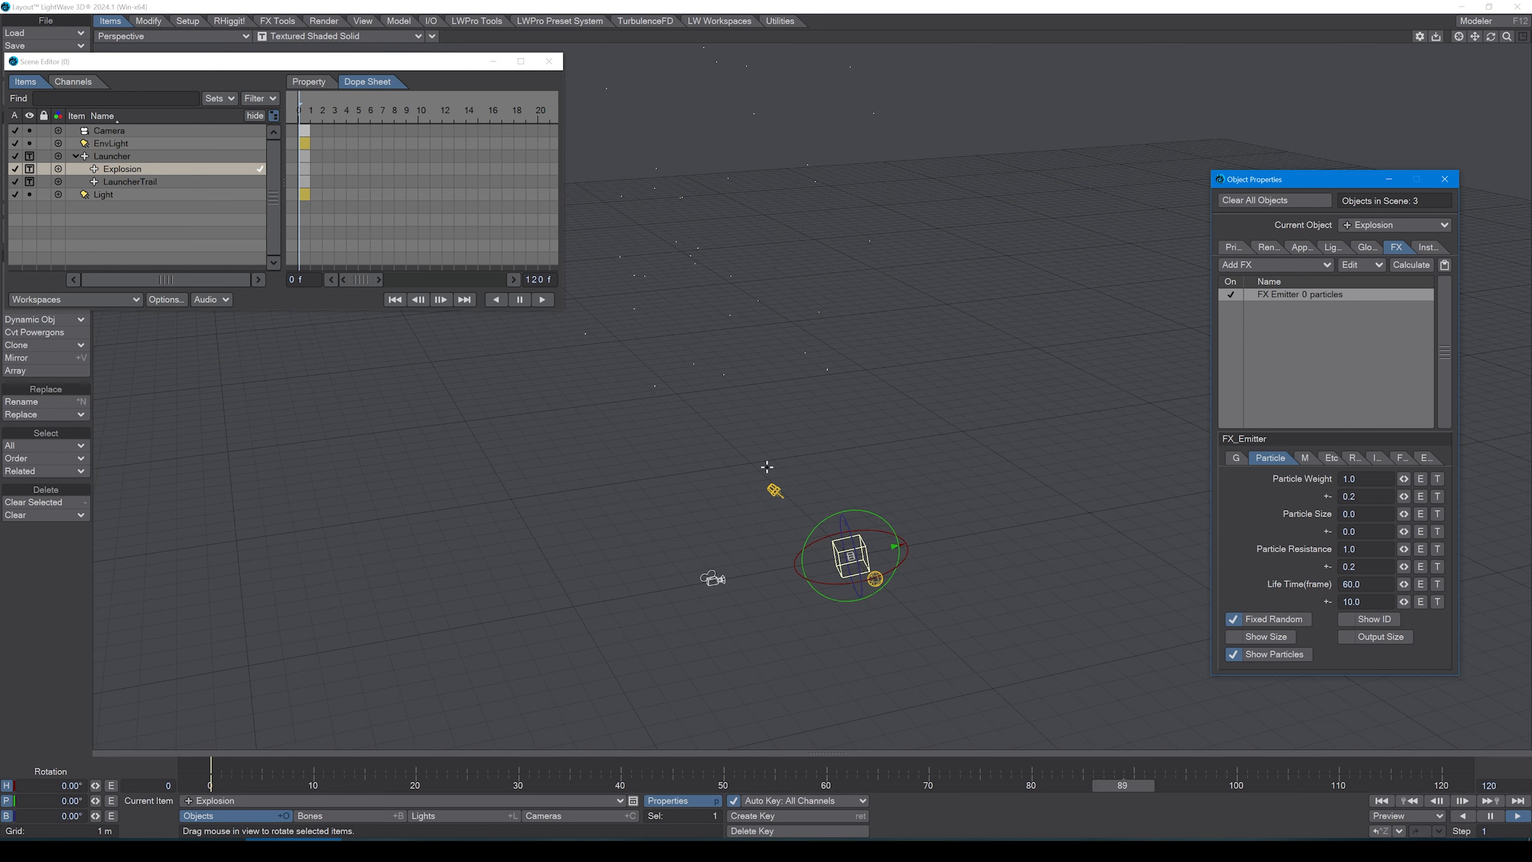
- Add a null object named ExplosionTrail and parent it to the Explosion null
{"action": "key", "text": "ctrl+n"}
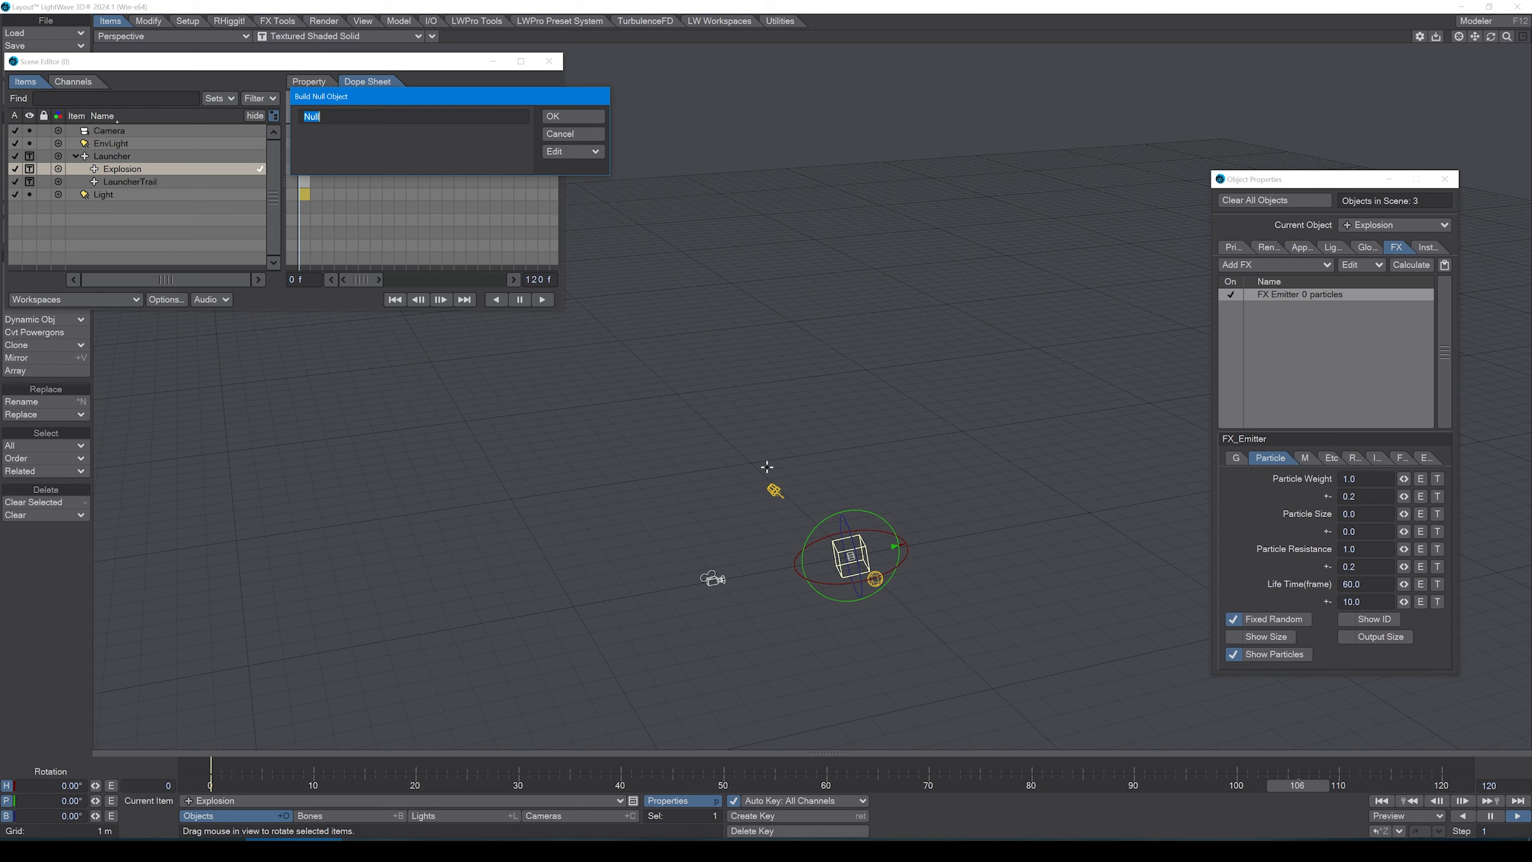
{"action": "type", "text": "ExplosionTrai"}
{"action": "key", "text": "Return"}
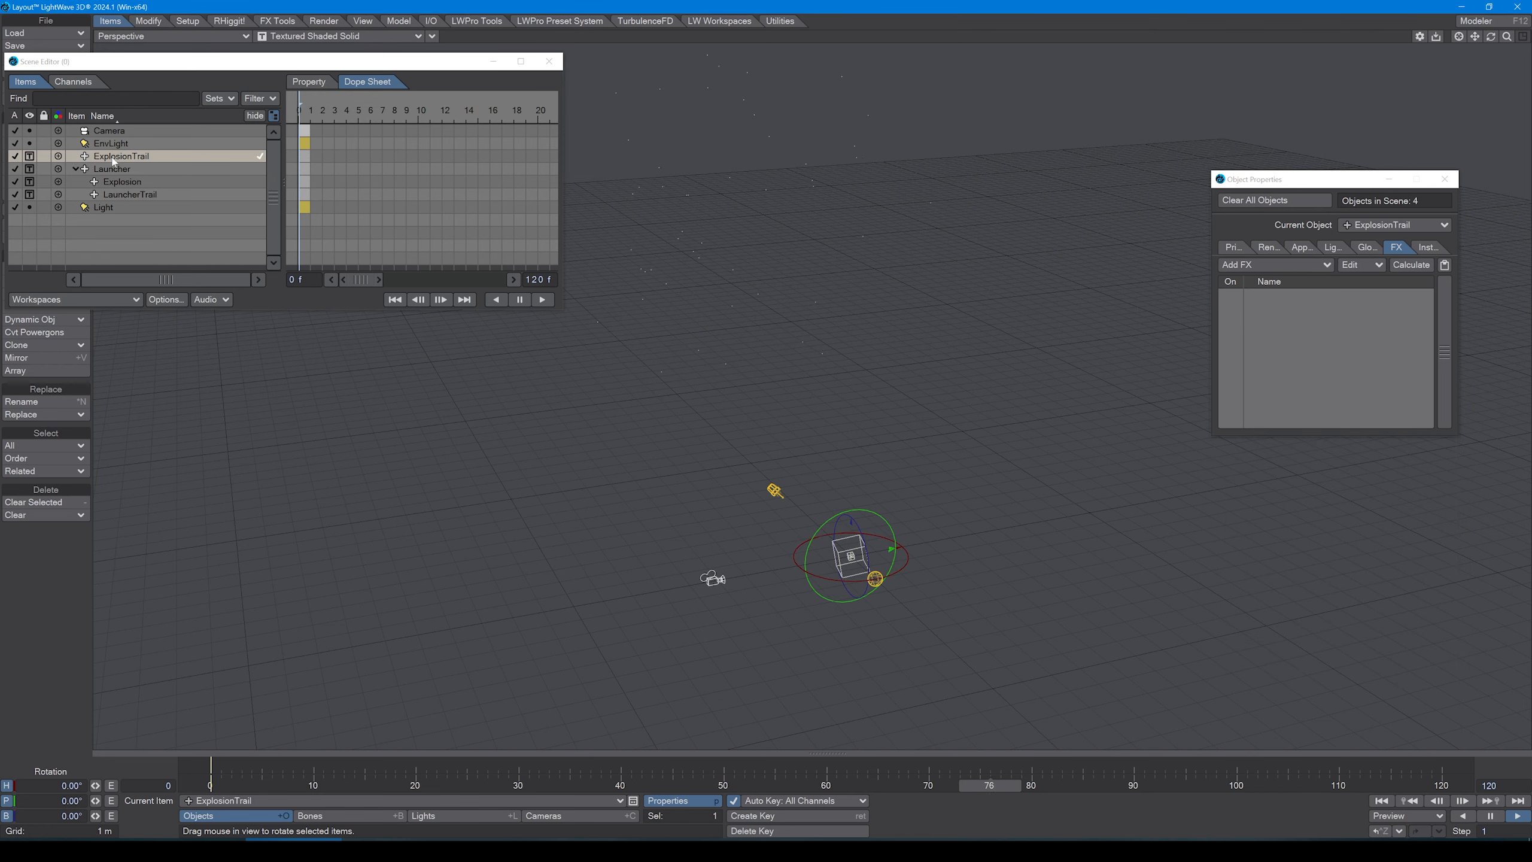
{"action": "left_click_drag", "start_coordinate": [113, 158], "coordinate": [128, 182]}
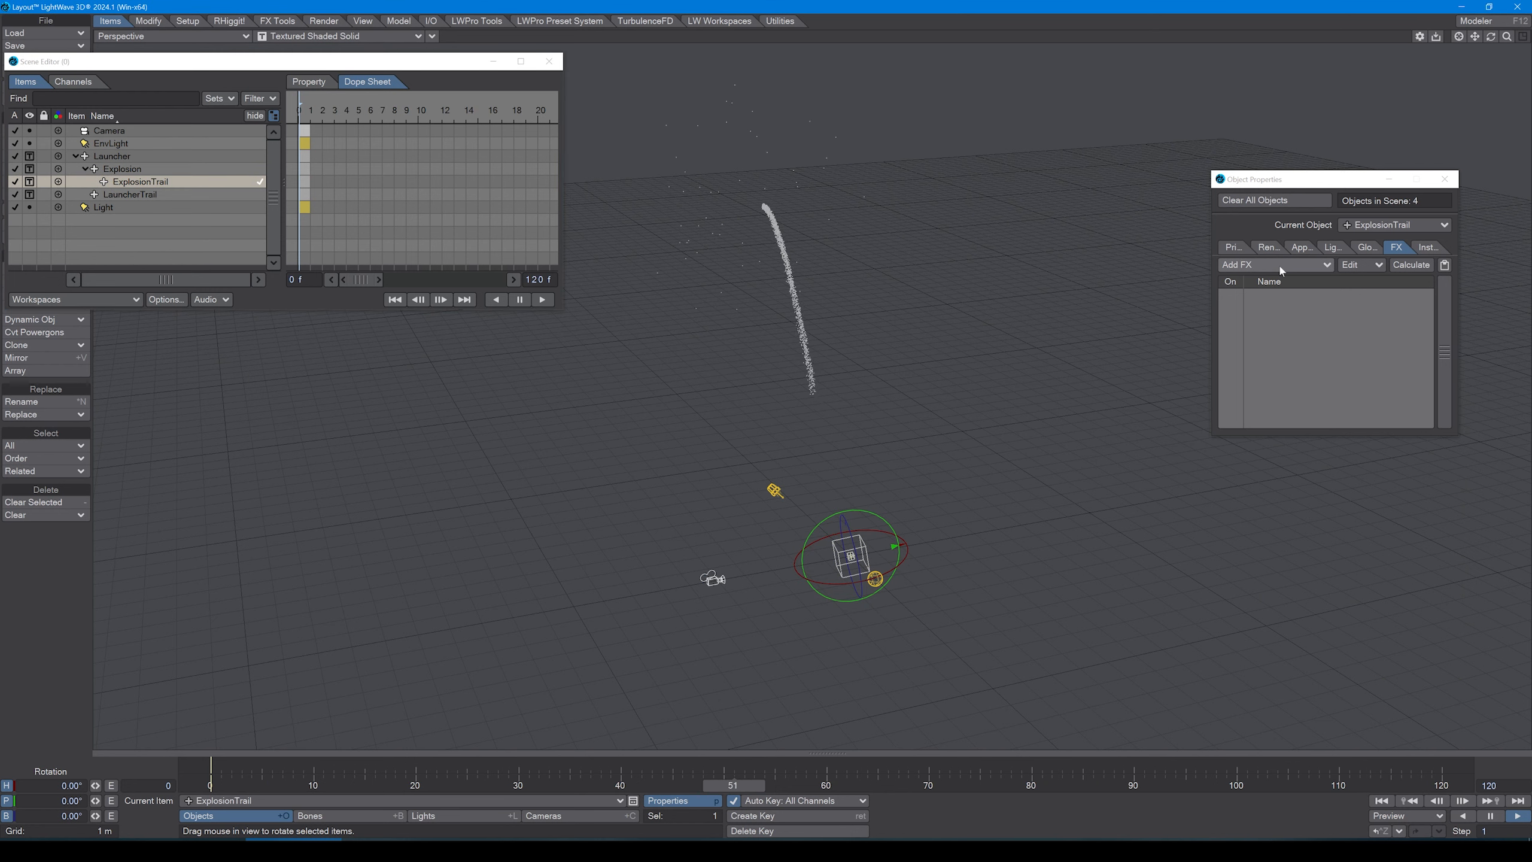
- Copy the FX Emitter from LauncherTrail and paste it onto the ExplosionTrail null
{"action": "left_click", "coordinate": [130, 195]}
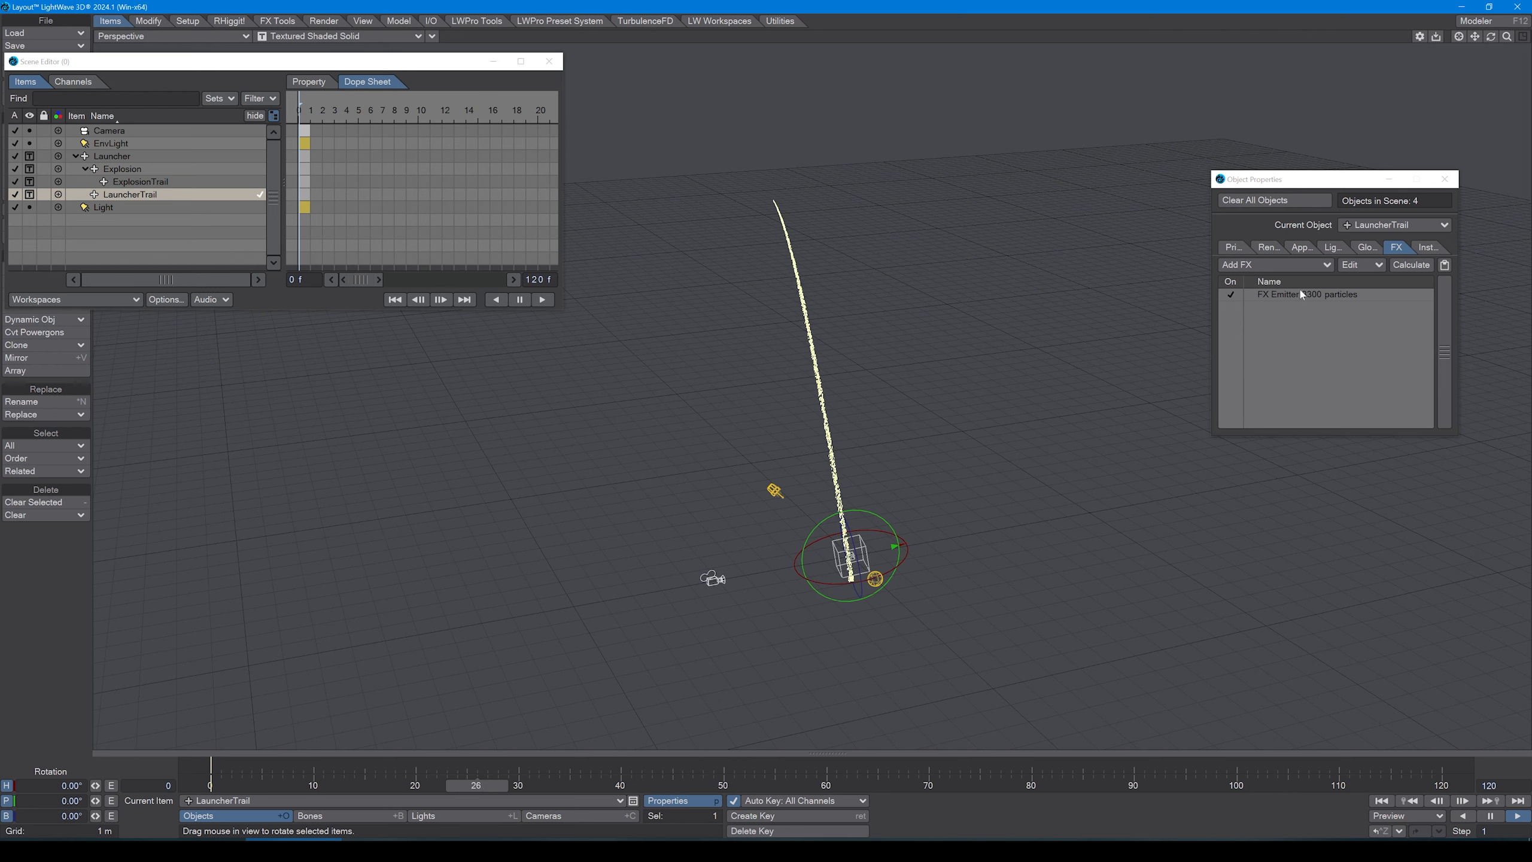
{"action": "right_click", "coordinate": [1302, 294]}
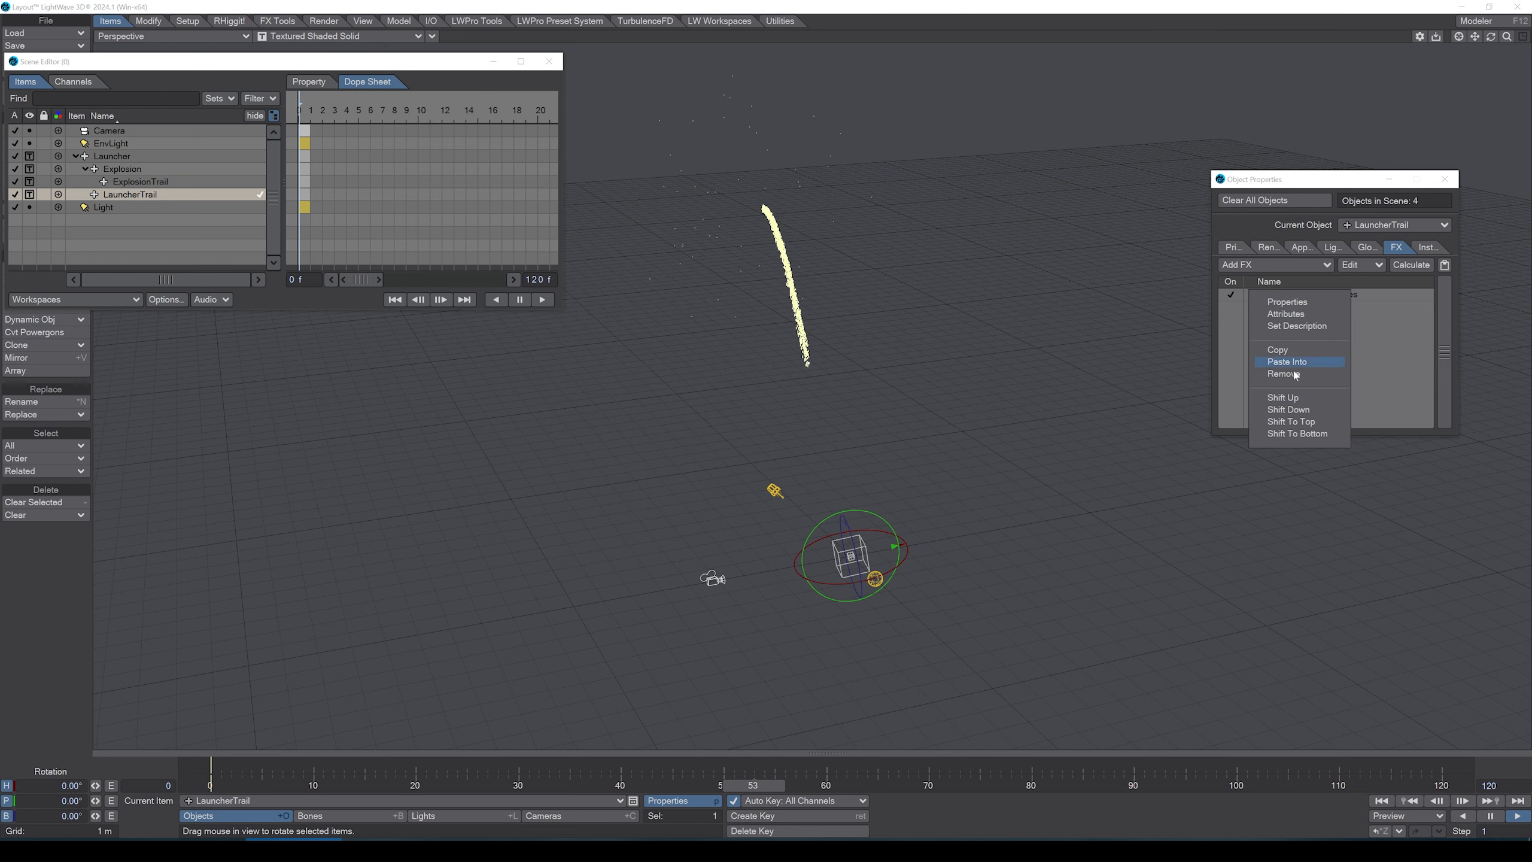
{"action": "left_click", "coordinate": [1296, 350]}
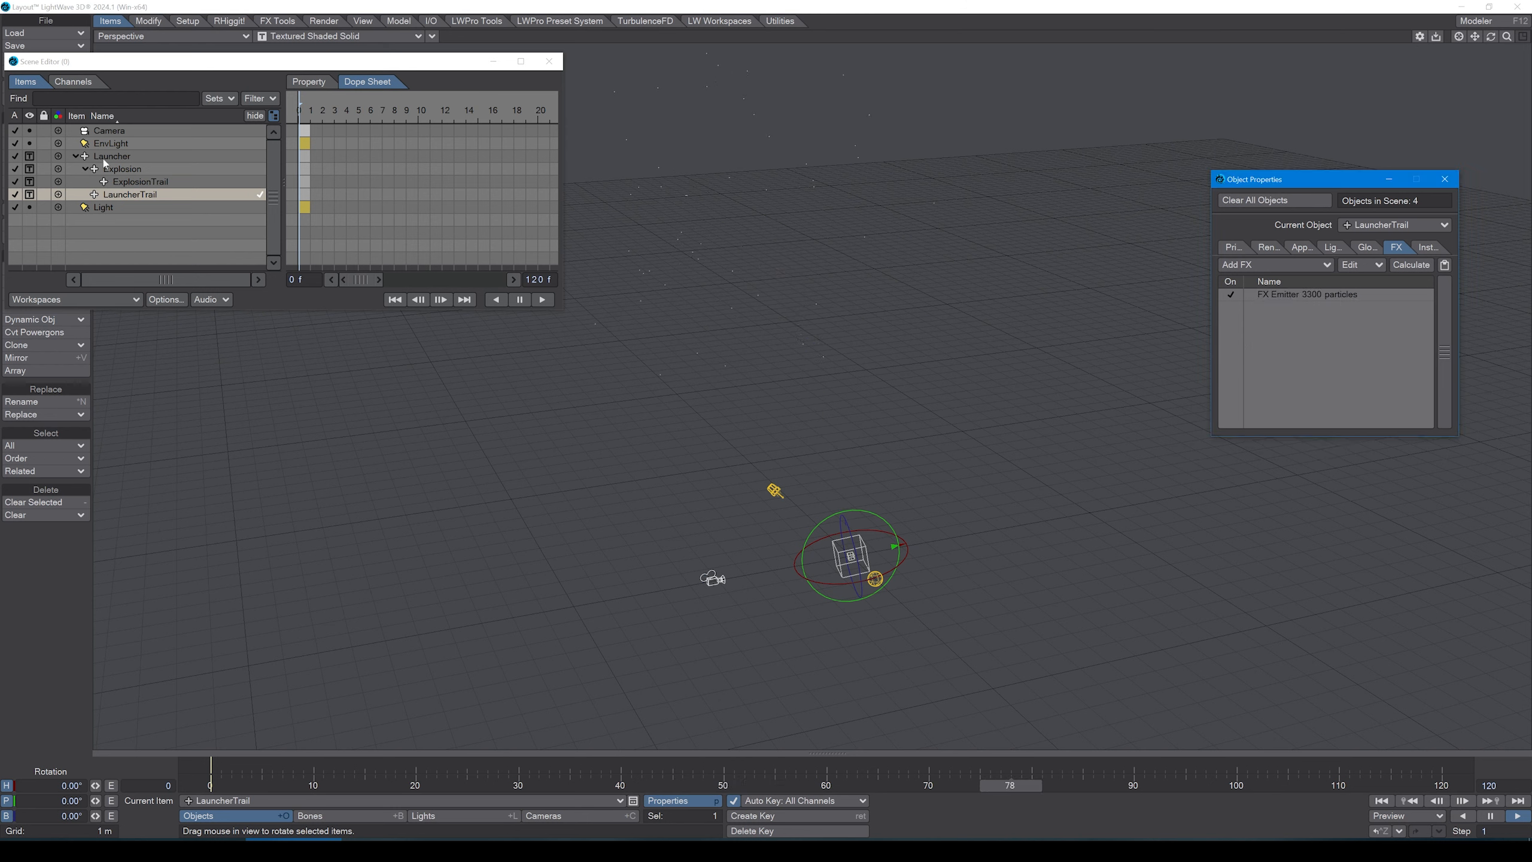
{"action": "left_click", "coordinate": [140, 181]}
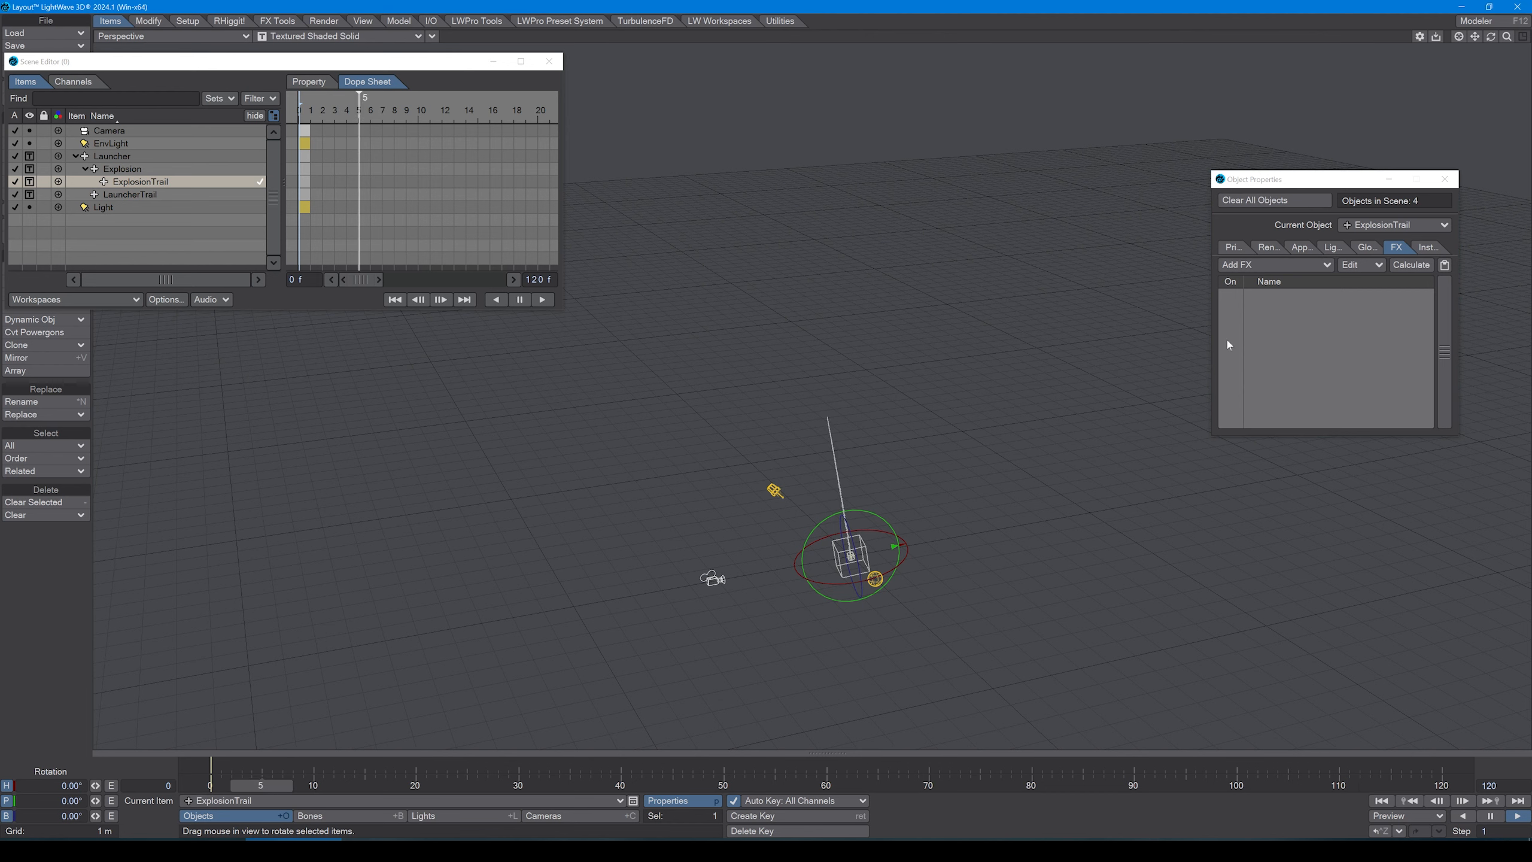
{"action": "right_click", "coordinate": [1293, 349]}
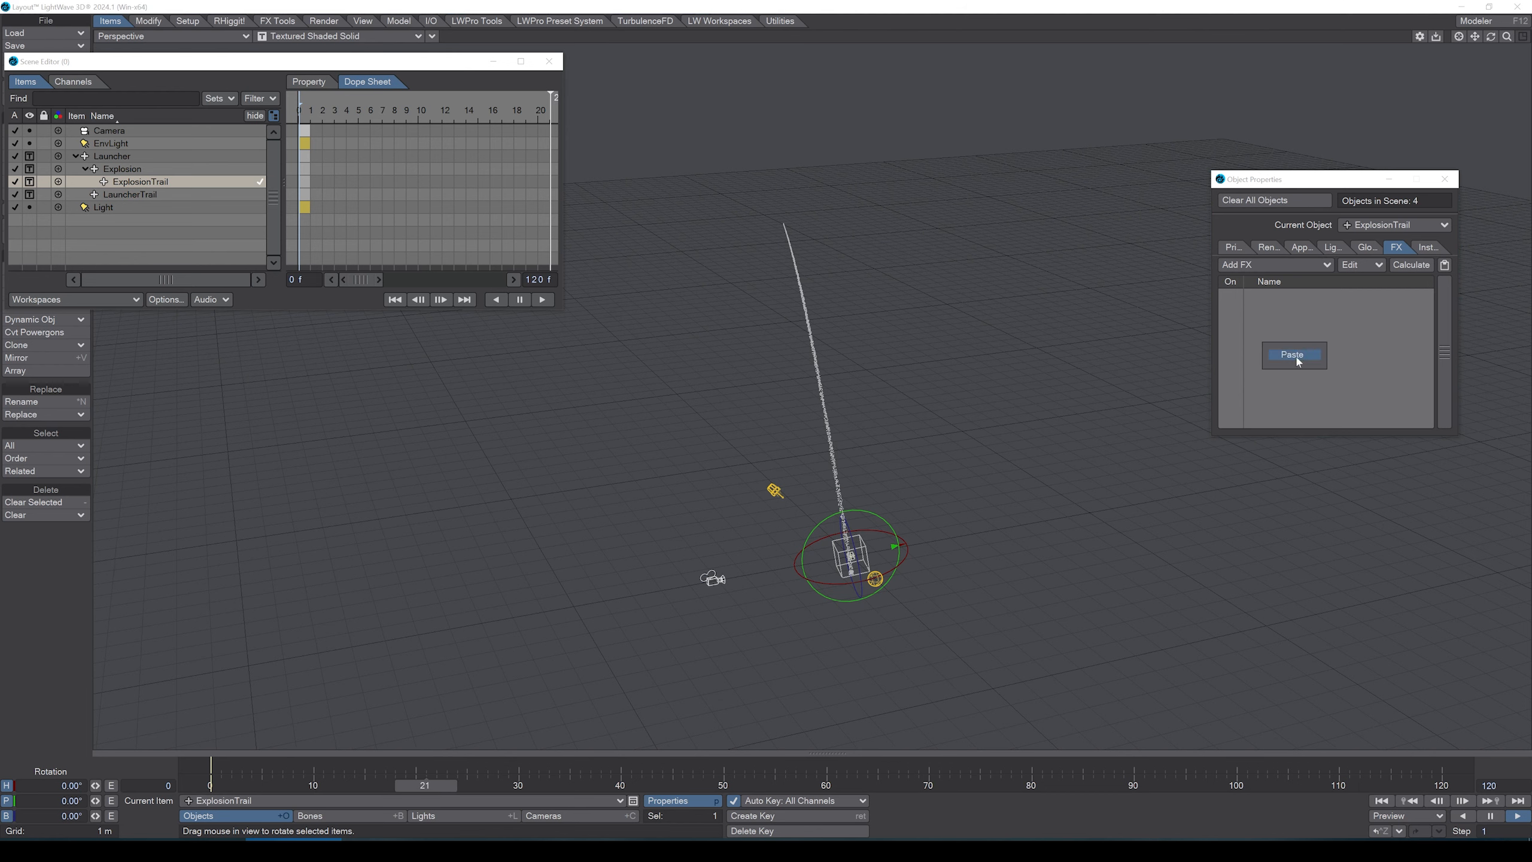
{"action": "left_click", "coordinate": [1293, 355]}
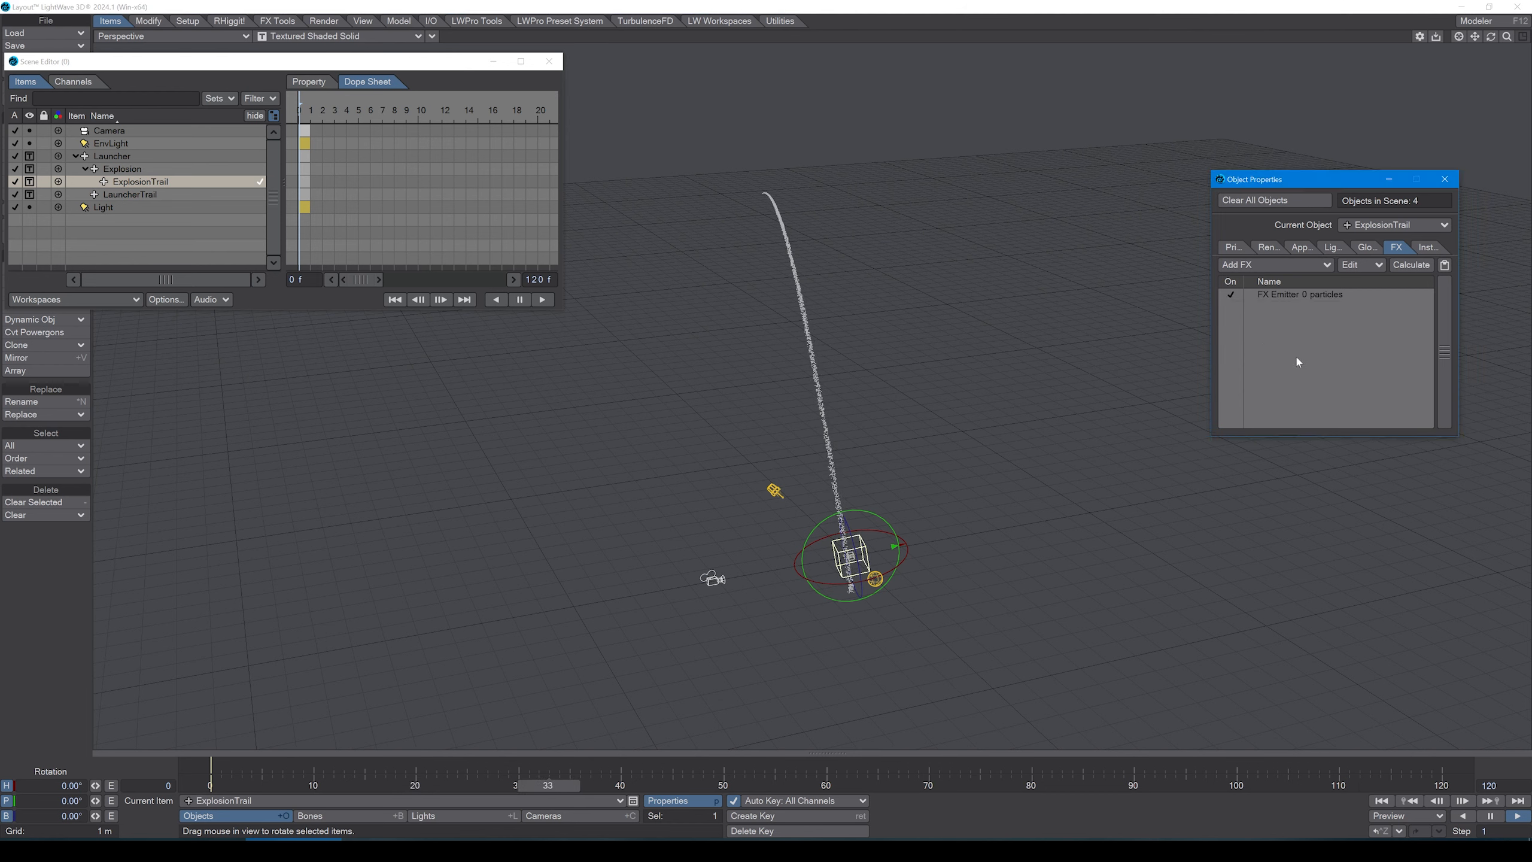
- Set the ExplosionTrail emitter to generate its particles by Sec
{"action": "double_click", "coordinate": [1297, 296]}
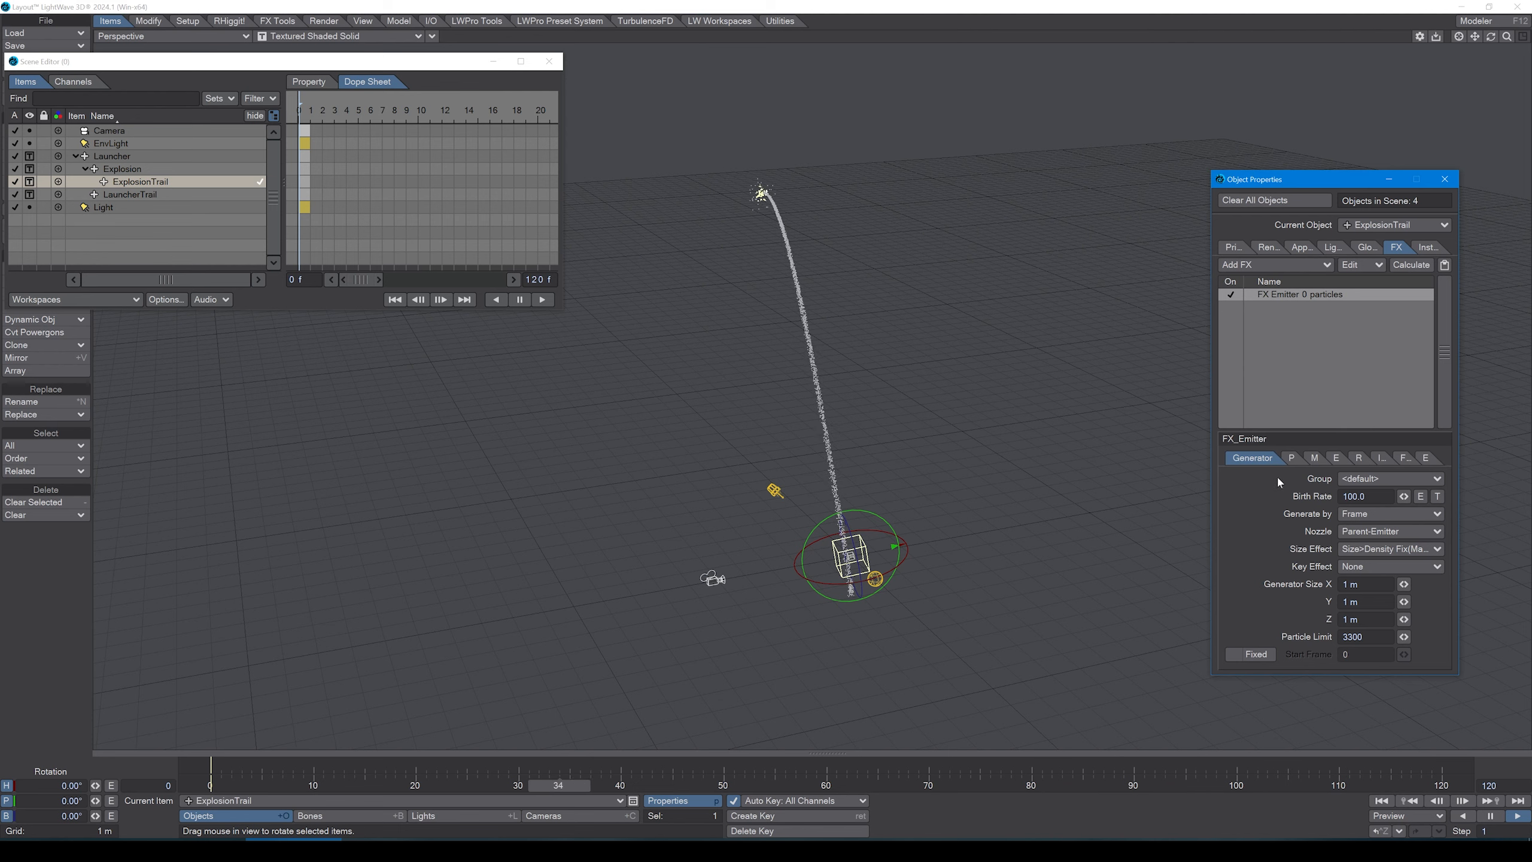
{"action": "left_click", "coordinate": [1373, 514]}
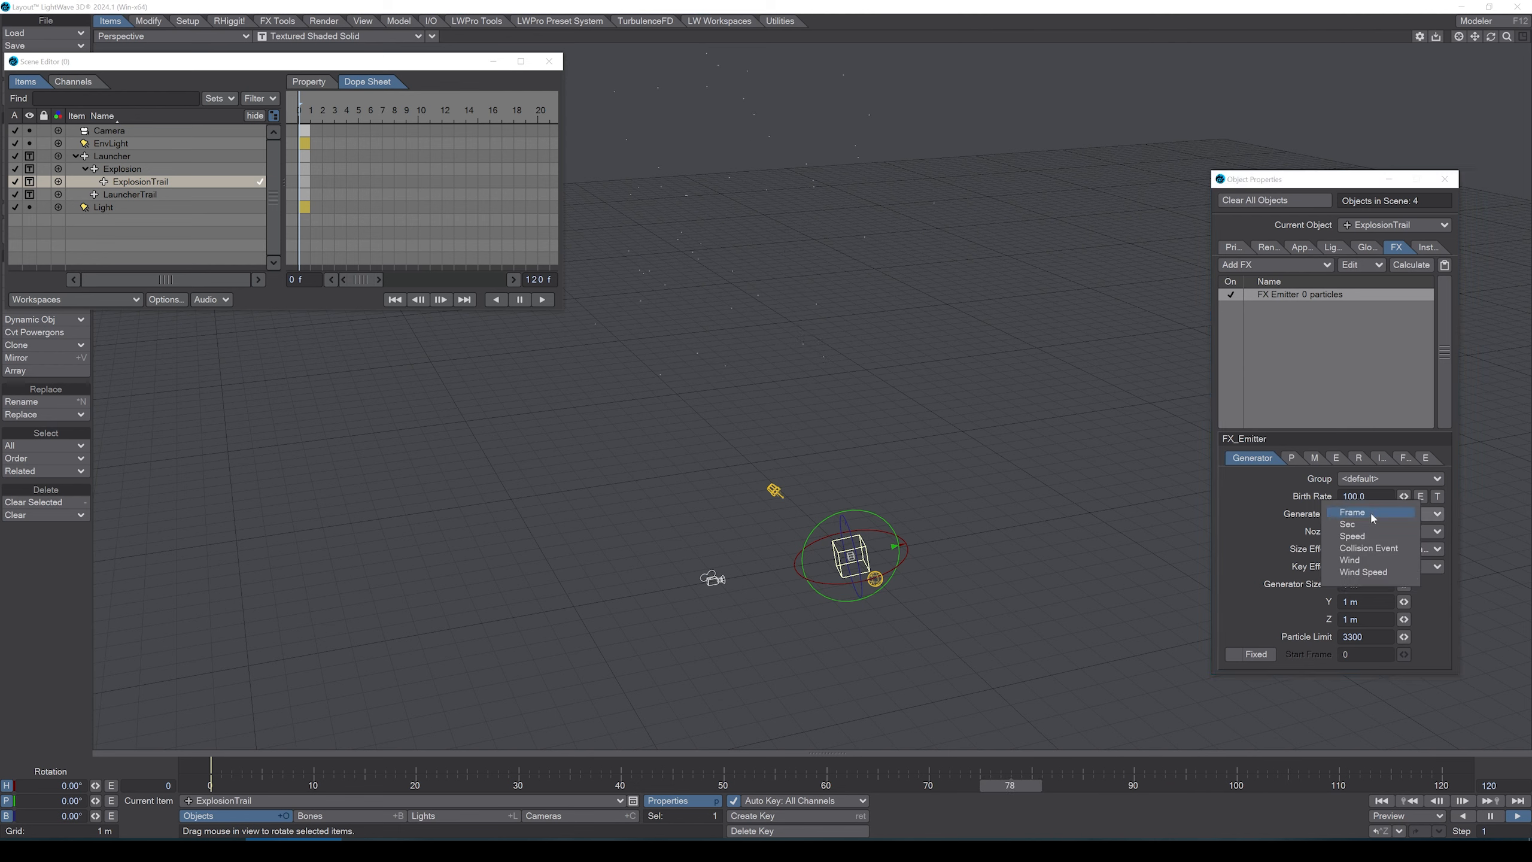
{"action": "left_click", "coordinate": [1358, 524]}
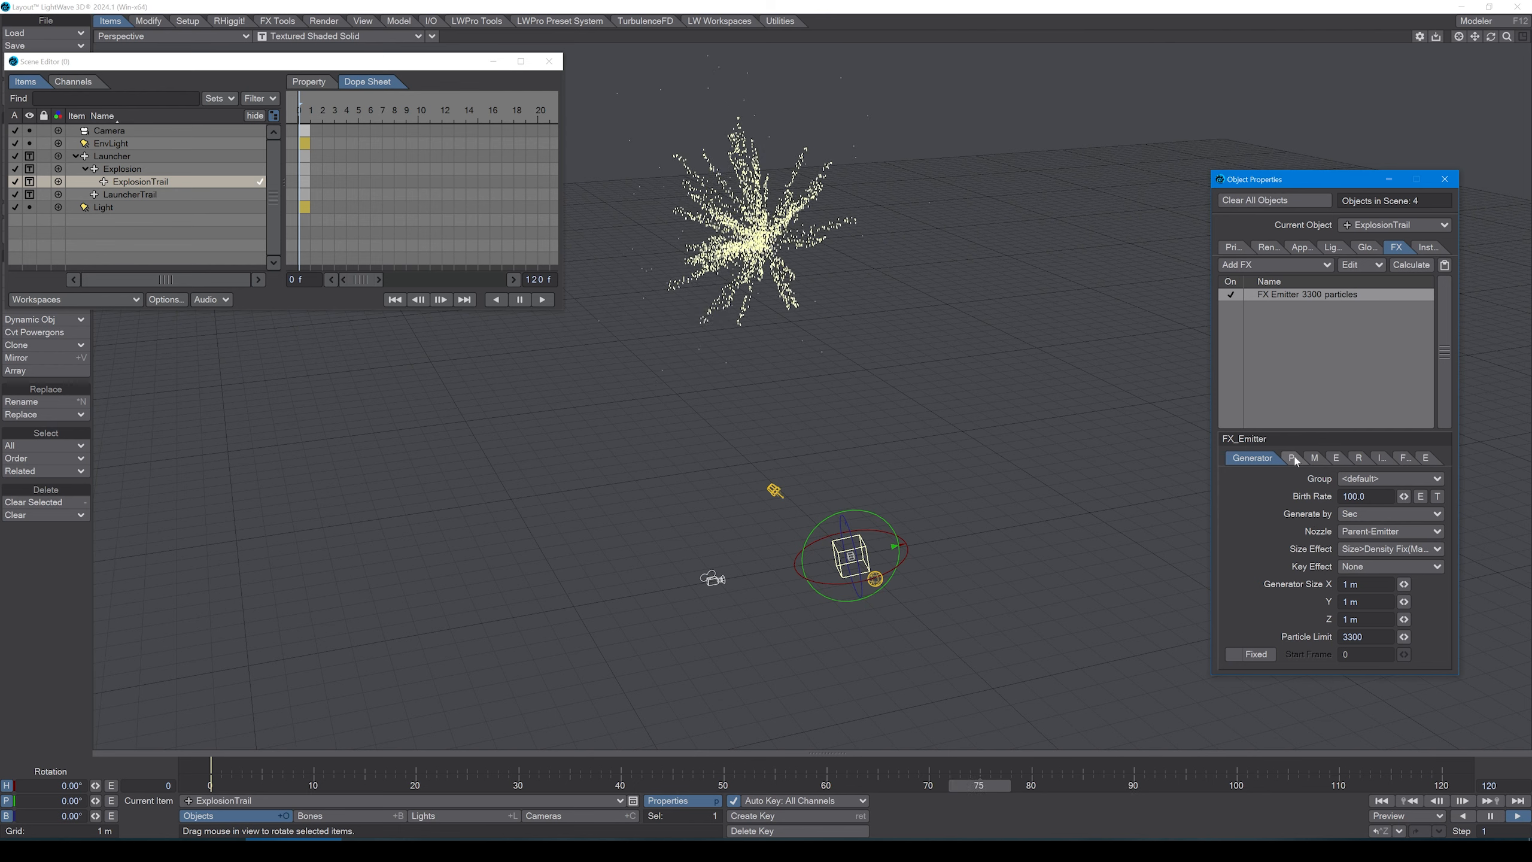
- Set the ExplosionTrail emitter's Gravity Y to 0.2 m/s^2
{"action": "left_click", "coordinate": [1293, 458]}
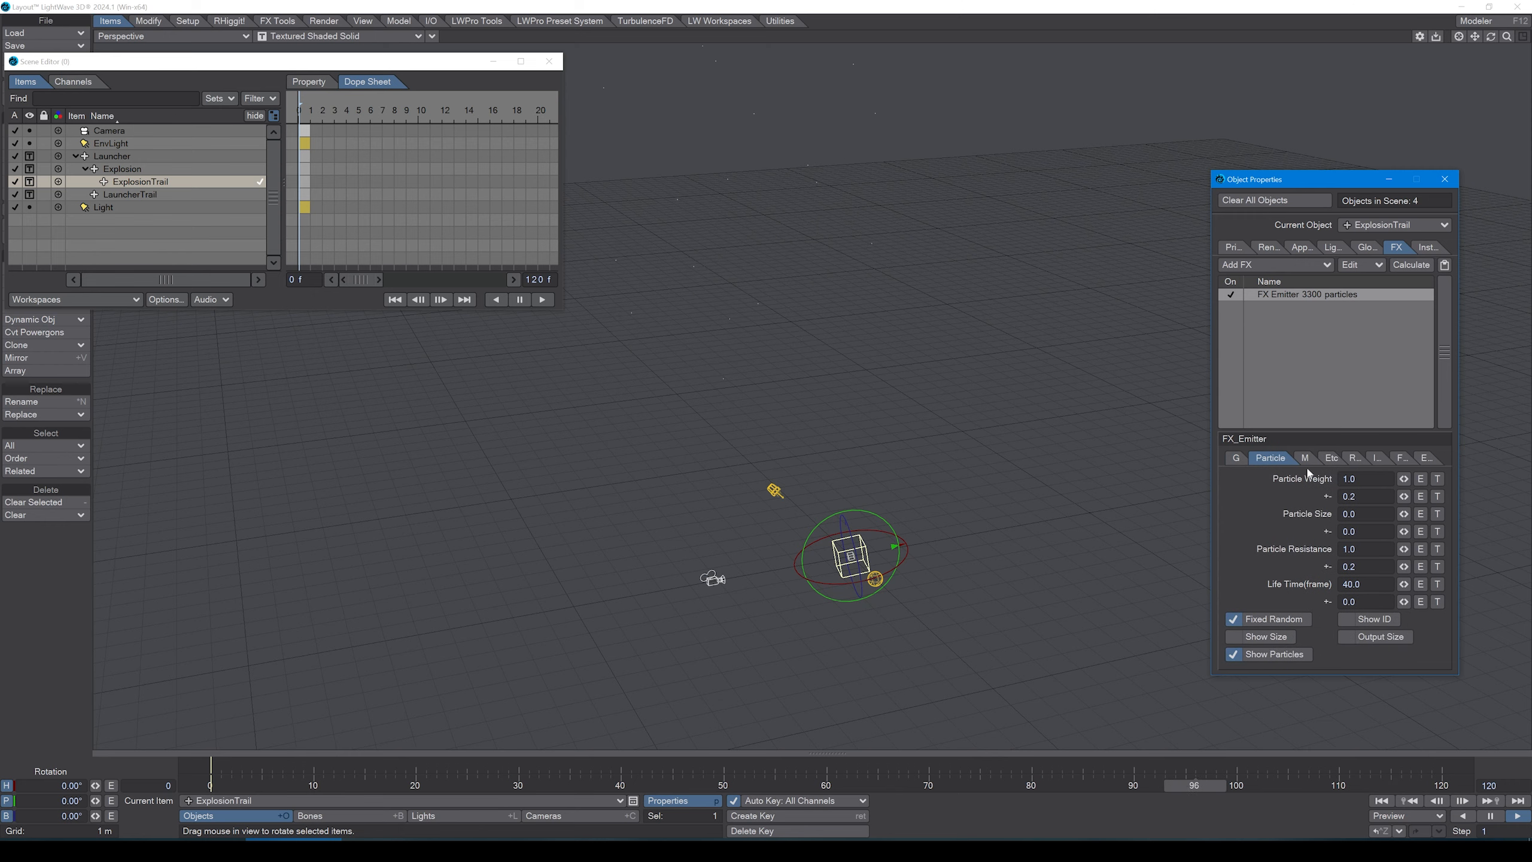
{"action": "left_click", "coordinate": [1330, 461]}
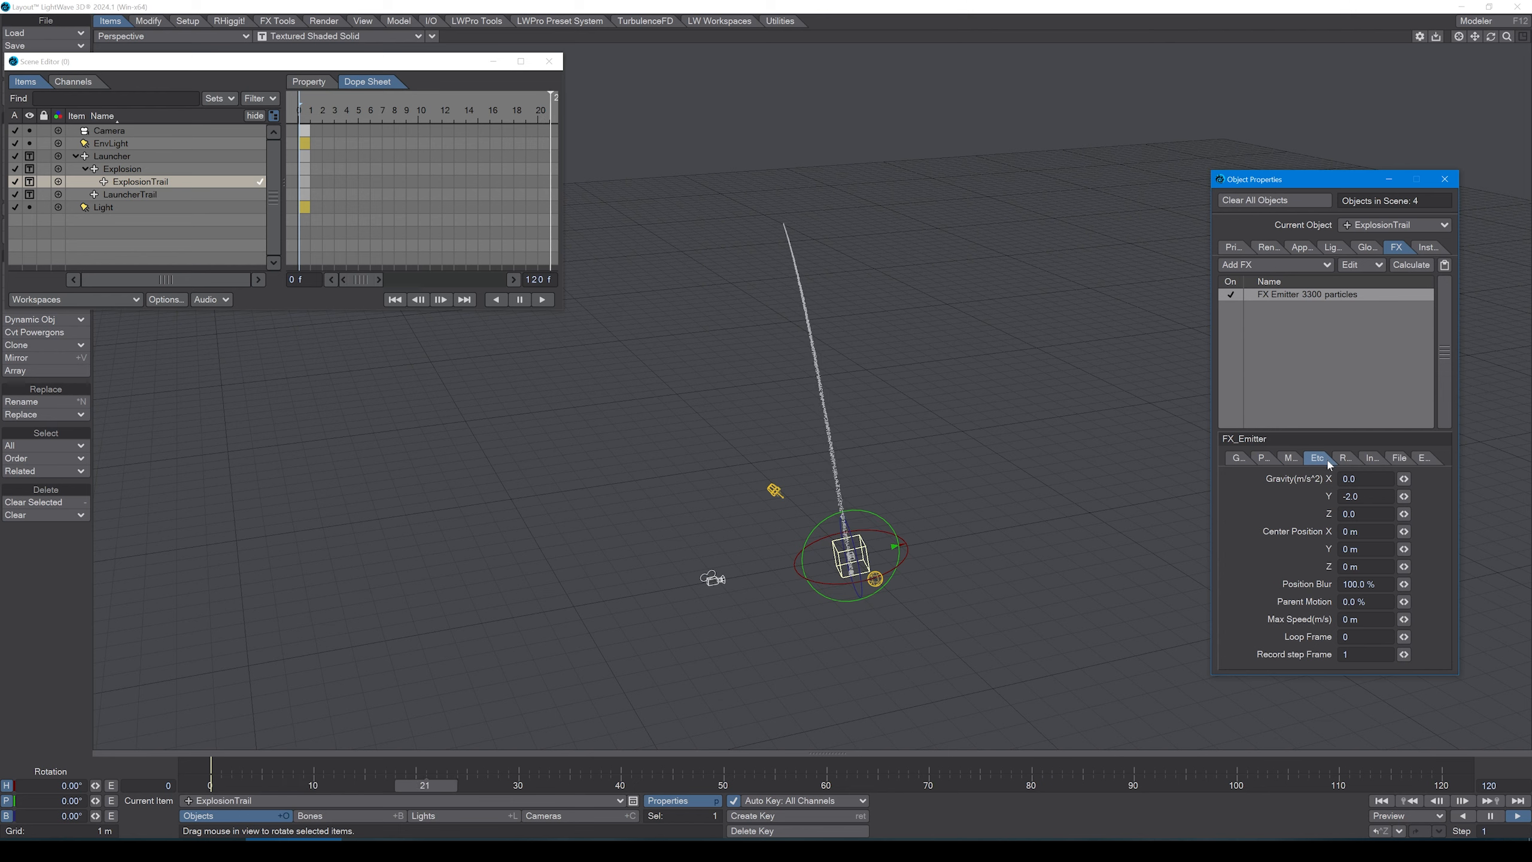
{"action": "left_click_drag", "start_coordinate": [1365, 496], "coordinate": [1291, 502]}
{"action": "type", "text": ".2"}
{"action": "key", "text": "Tab"}
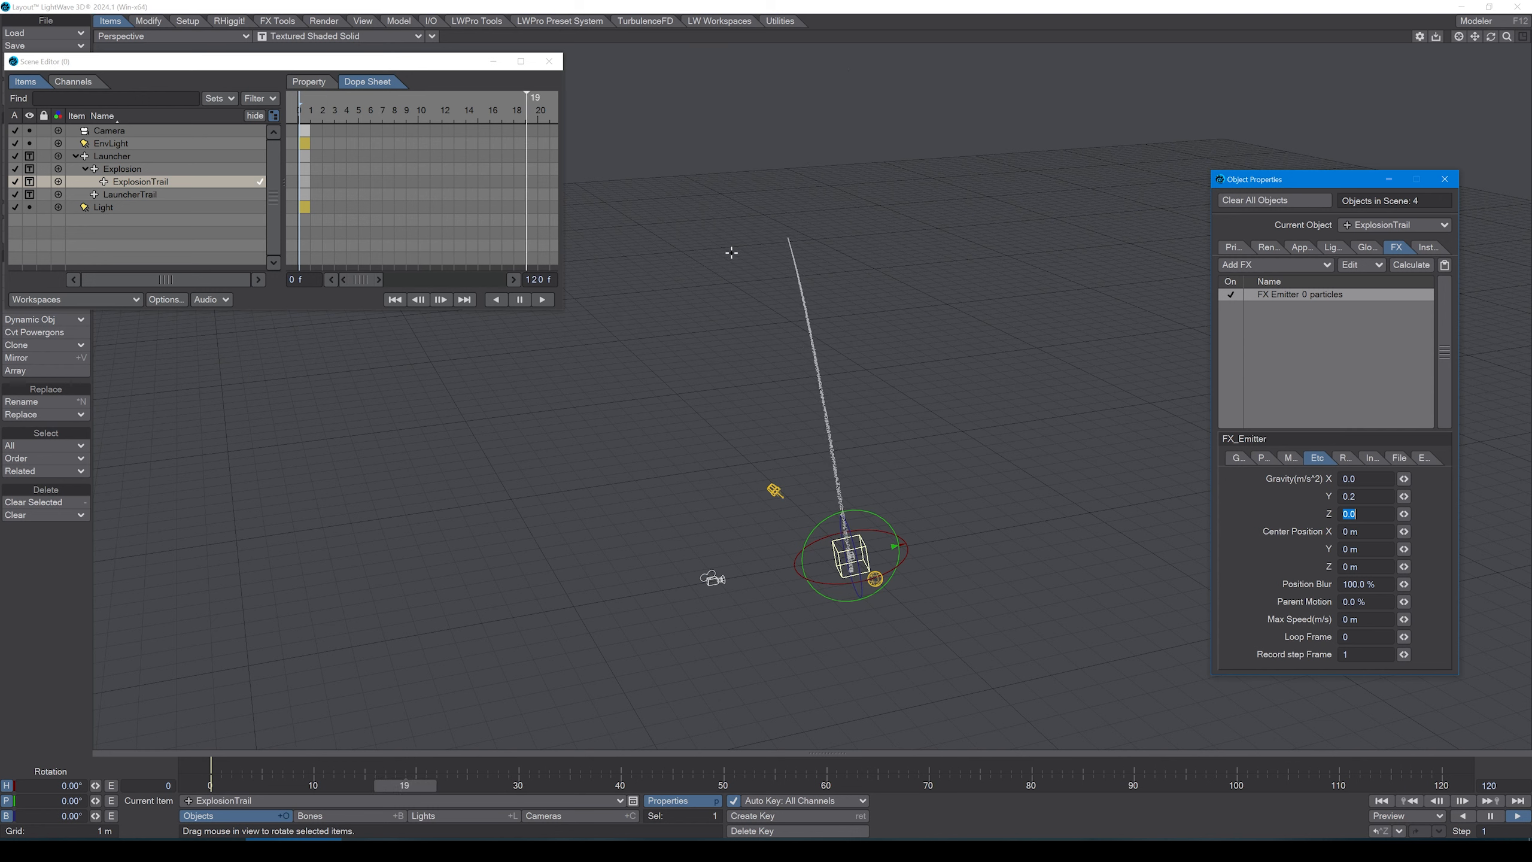
- Set the ExplosionTrail emitter's Life Time variation to 20 frames
{"action": "left_click", "coordinate": [1263, 457]}
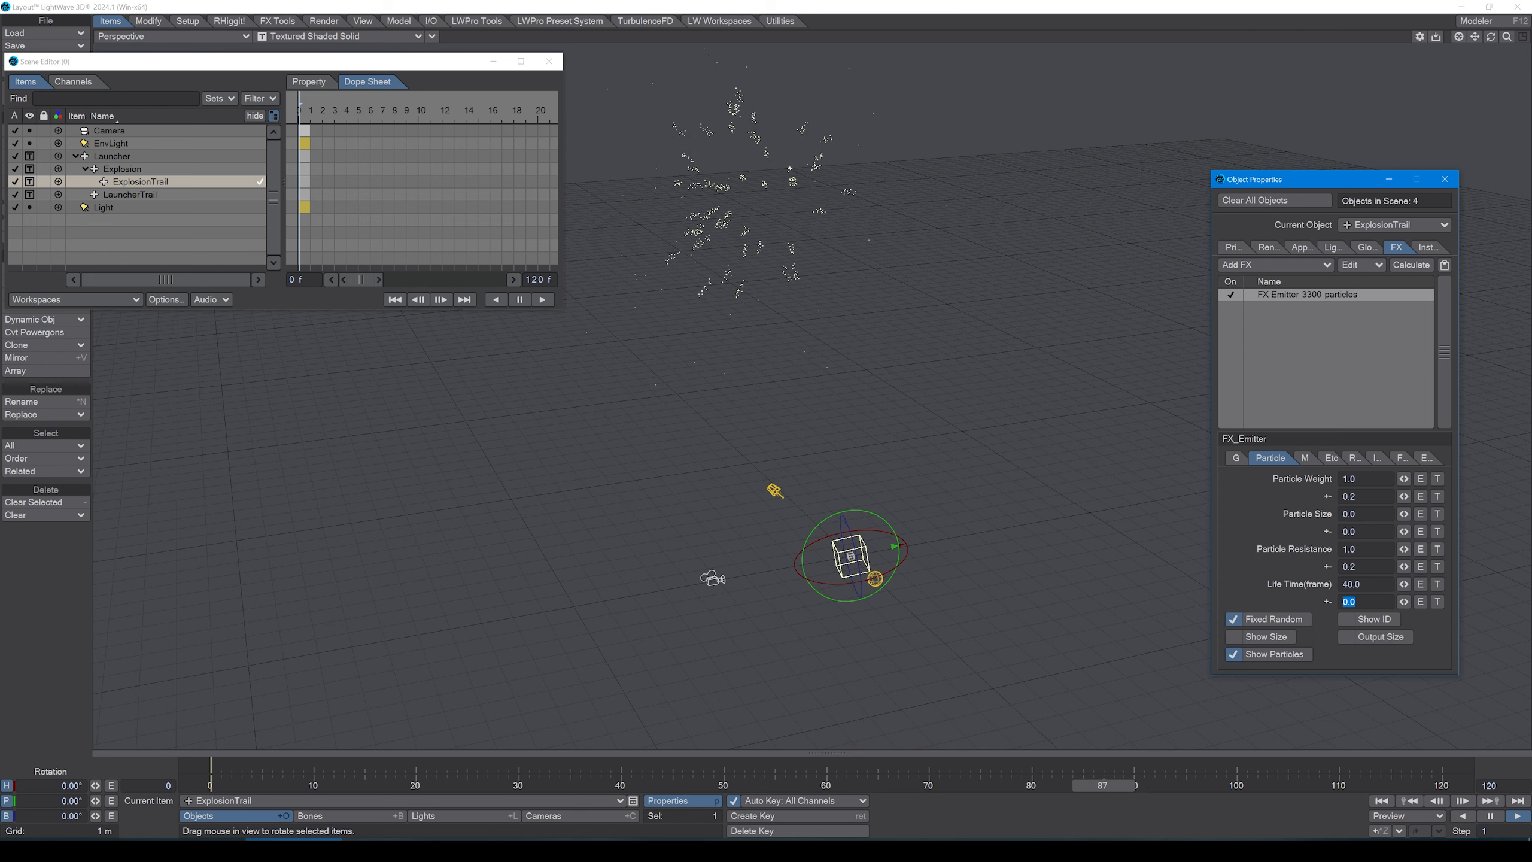
{"action": "type", "text": "20"}
{"action": "key", "text": "Return"}
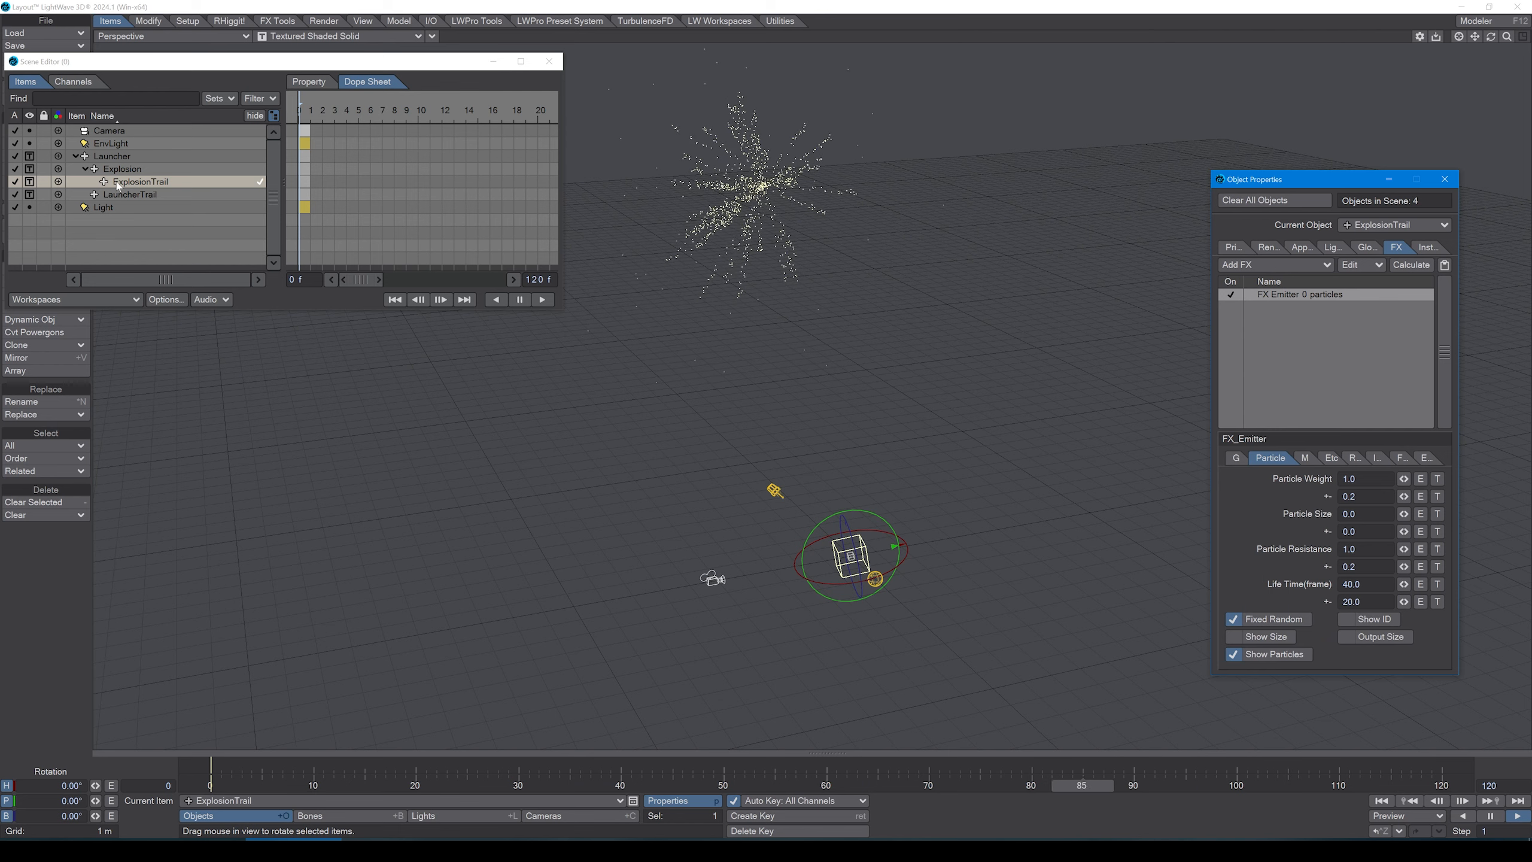
- Add a null object named secondary to the scene
{"action": "key", "text": "ctrl+n"}
{"action": "type", "text": "s"}
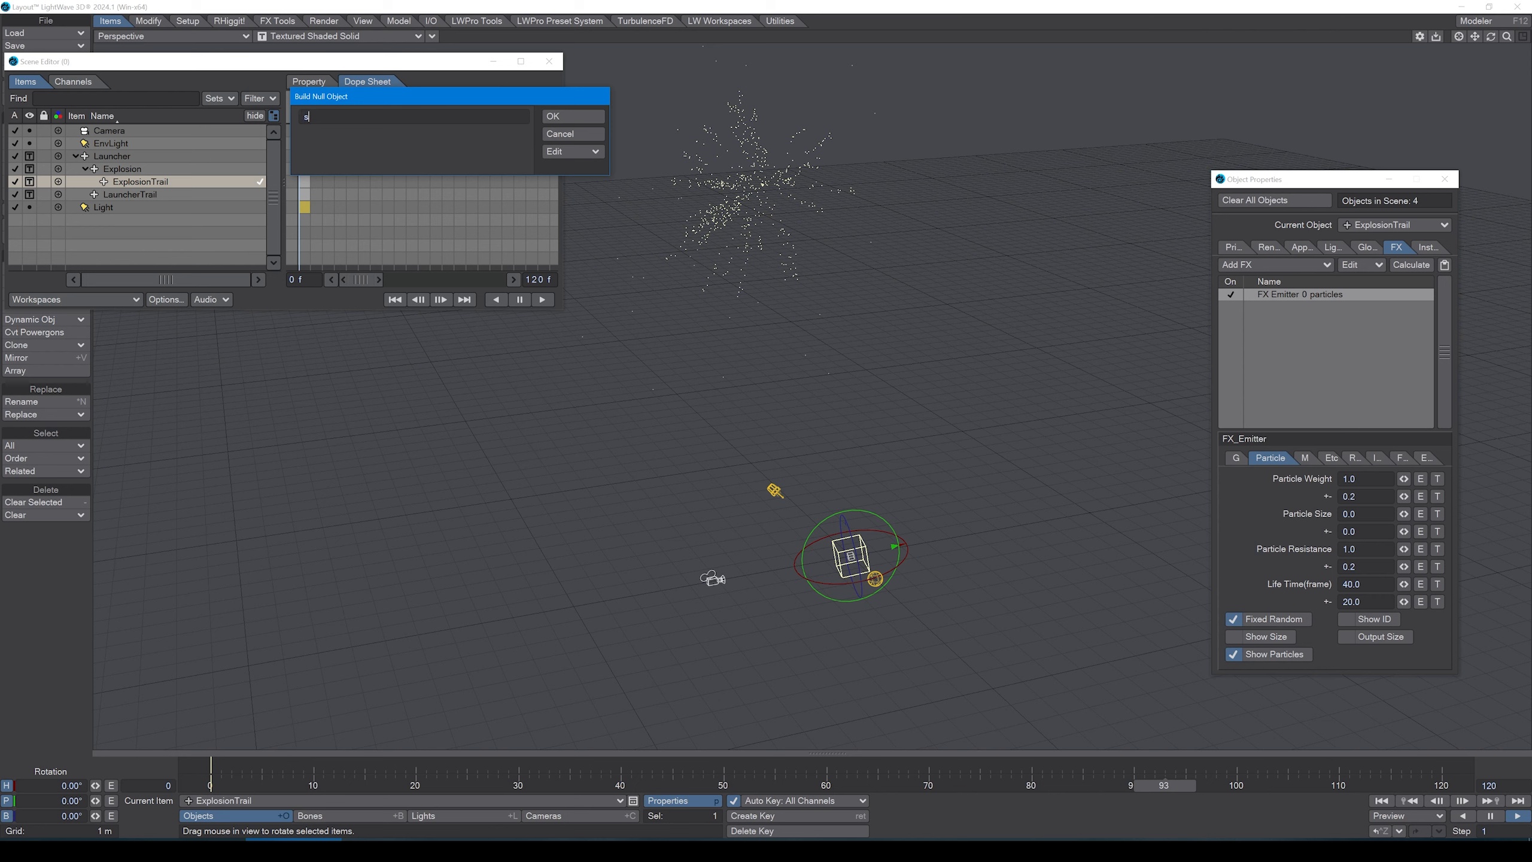
{"action": "type", "text": "econdaary"}
{"action": "key", "text": "BackSpace"}
{"action": "key", "text": "Return"}
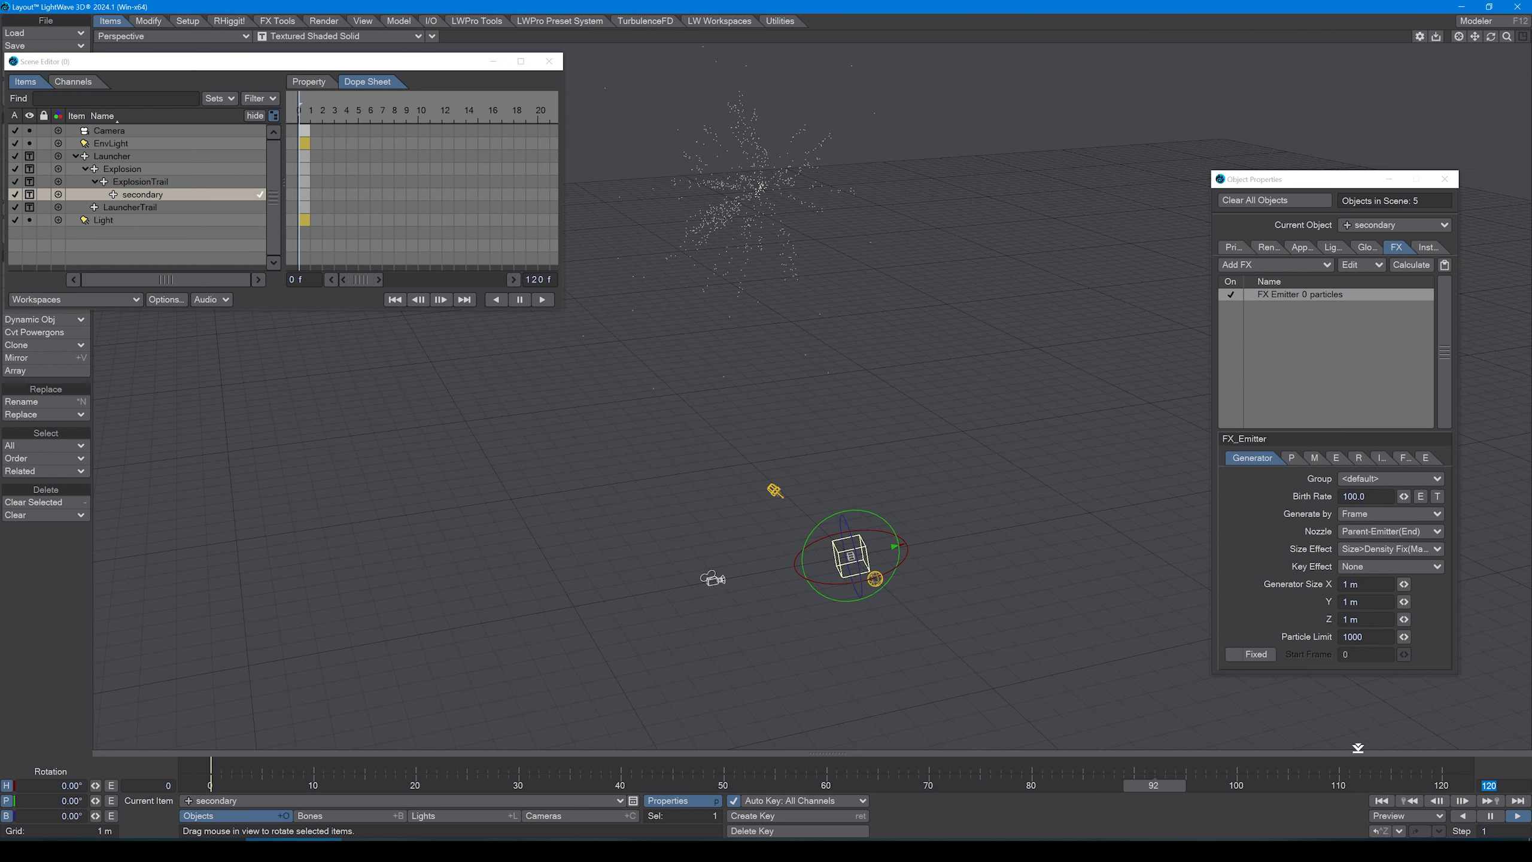
- Extend the timeline to end at frame 300, play the animation from the start and return to frame 0
{"action": "type", "text": "300"}
{"action": "key", "text": "Return"}
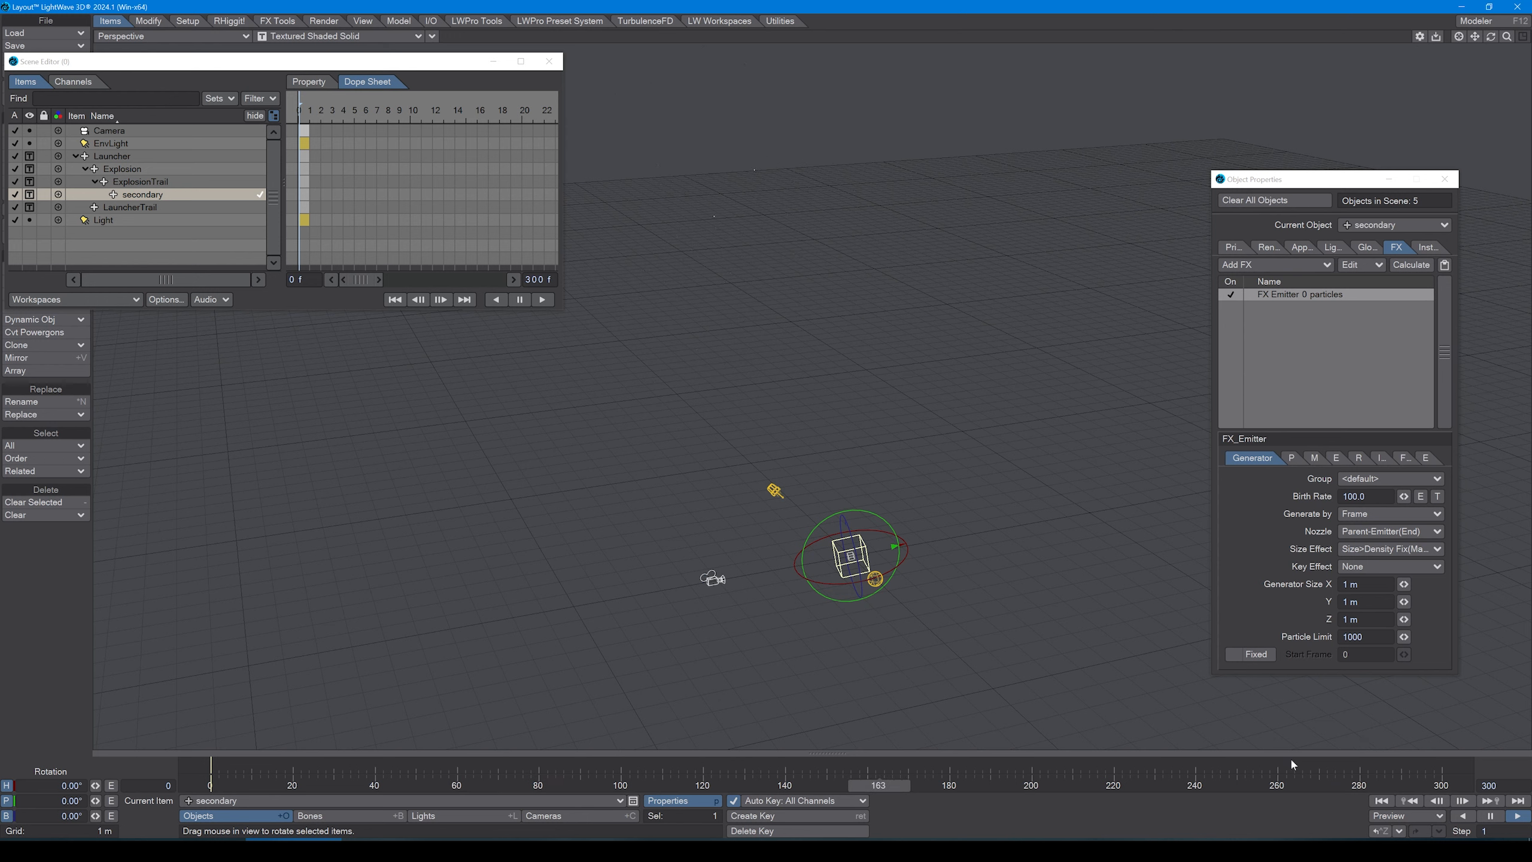
{"action": "left_click", "coordinate": [1382, 801]}
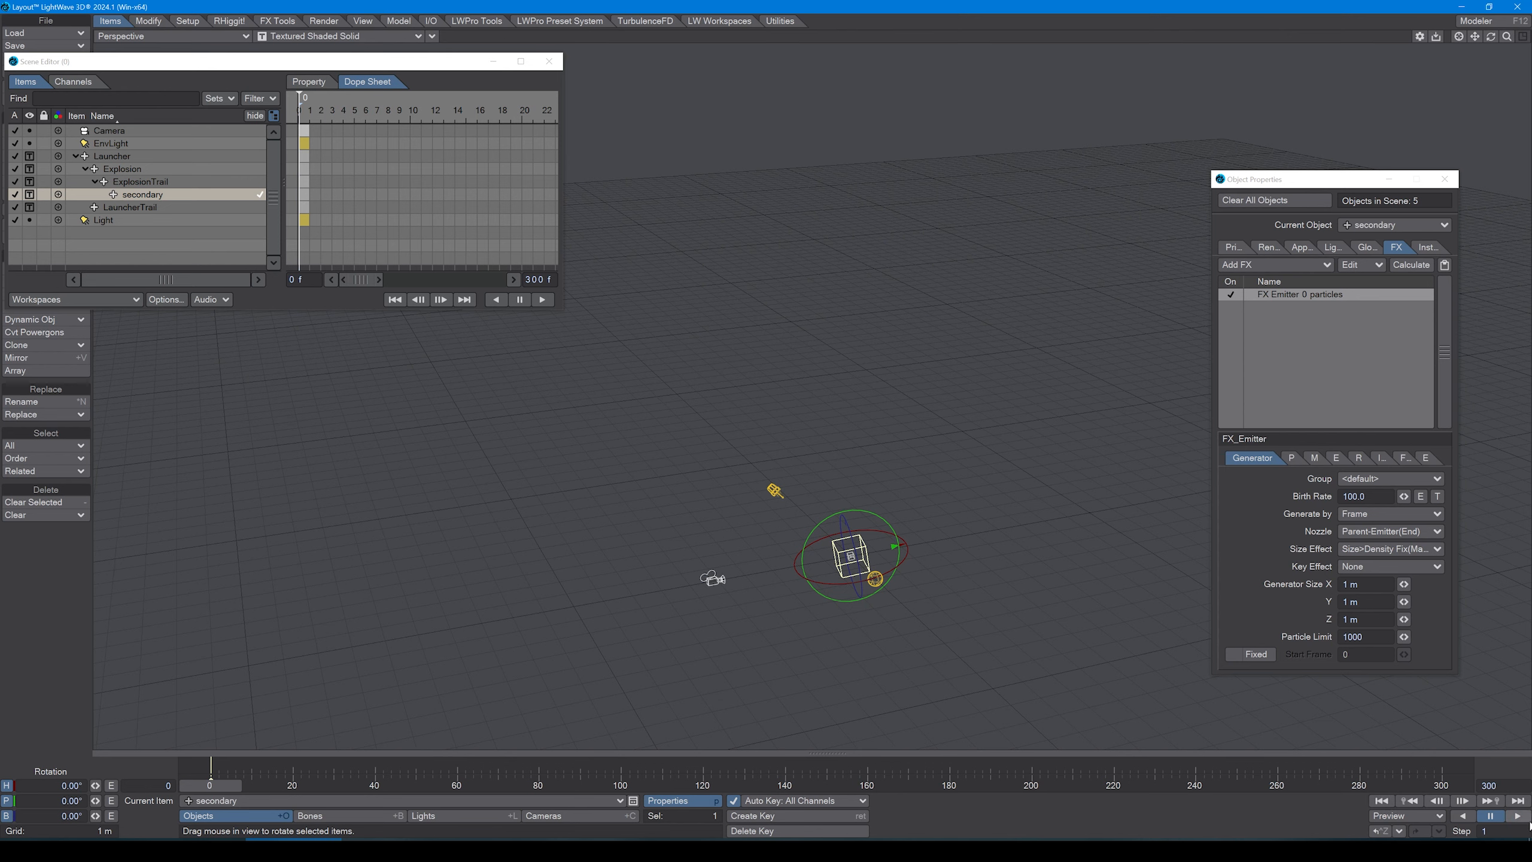
{"action": "left_click", "coordinate": [1526, 817]}
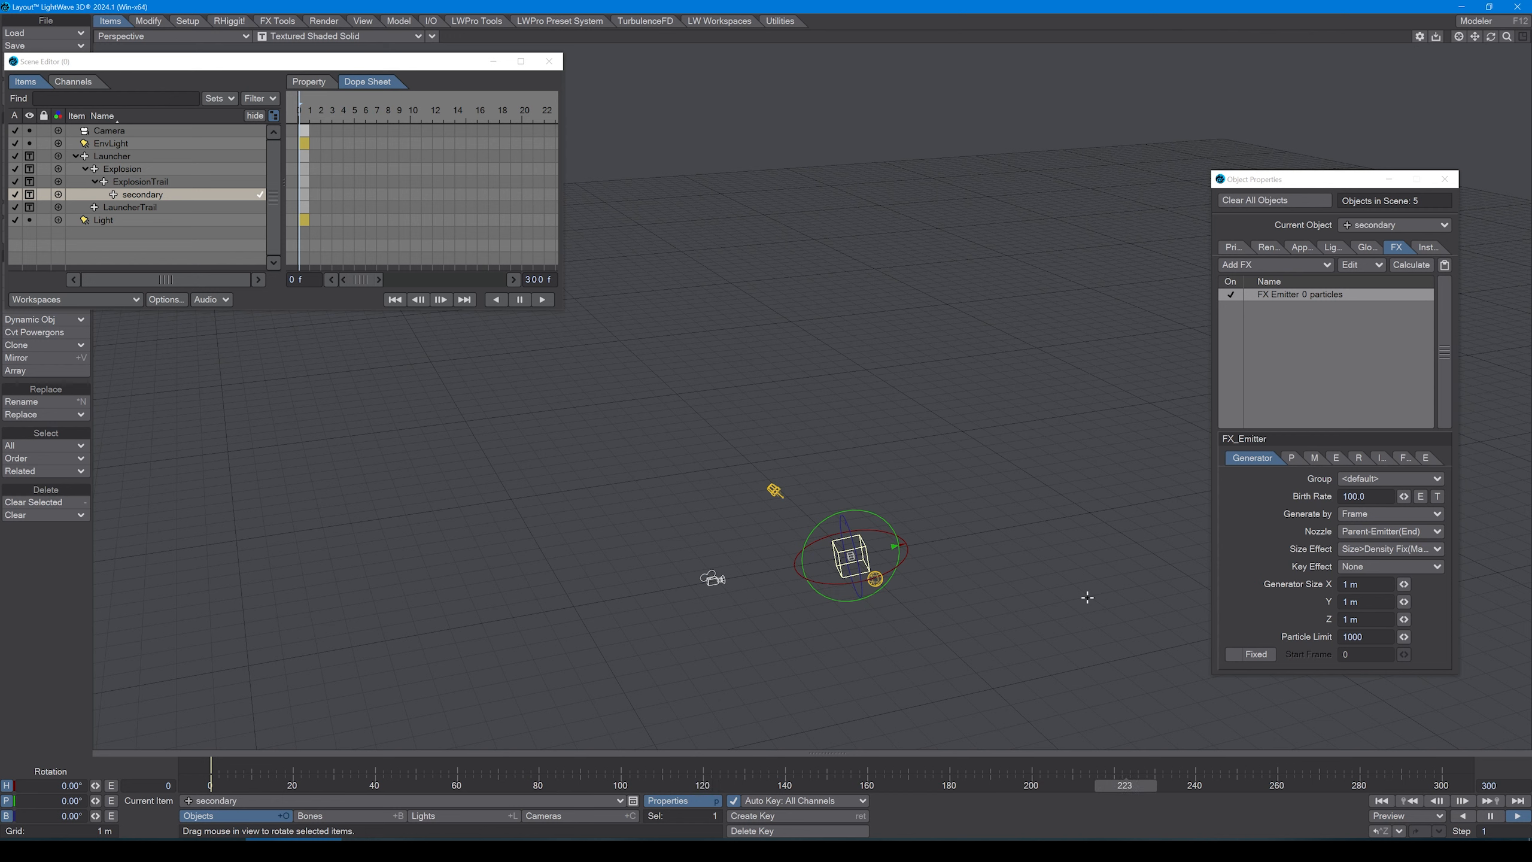
{"action": "left_click", "coordinate": [1382, 801]}
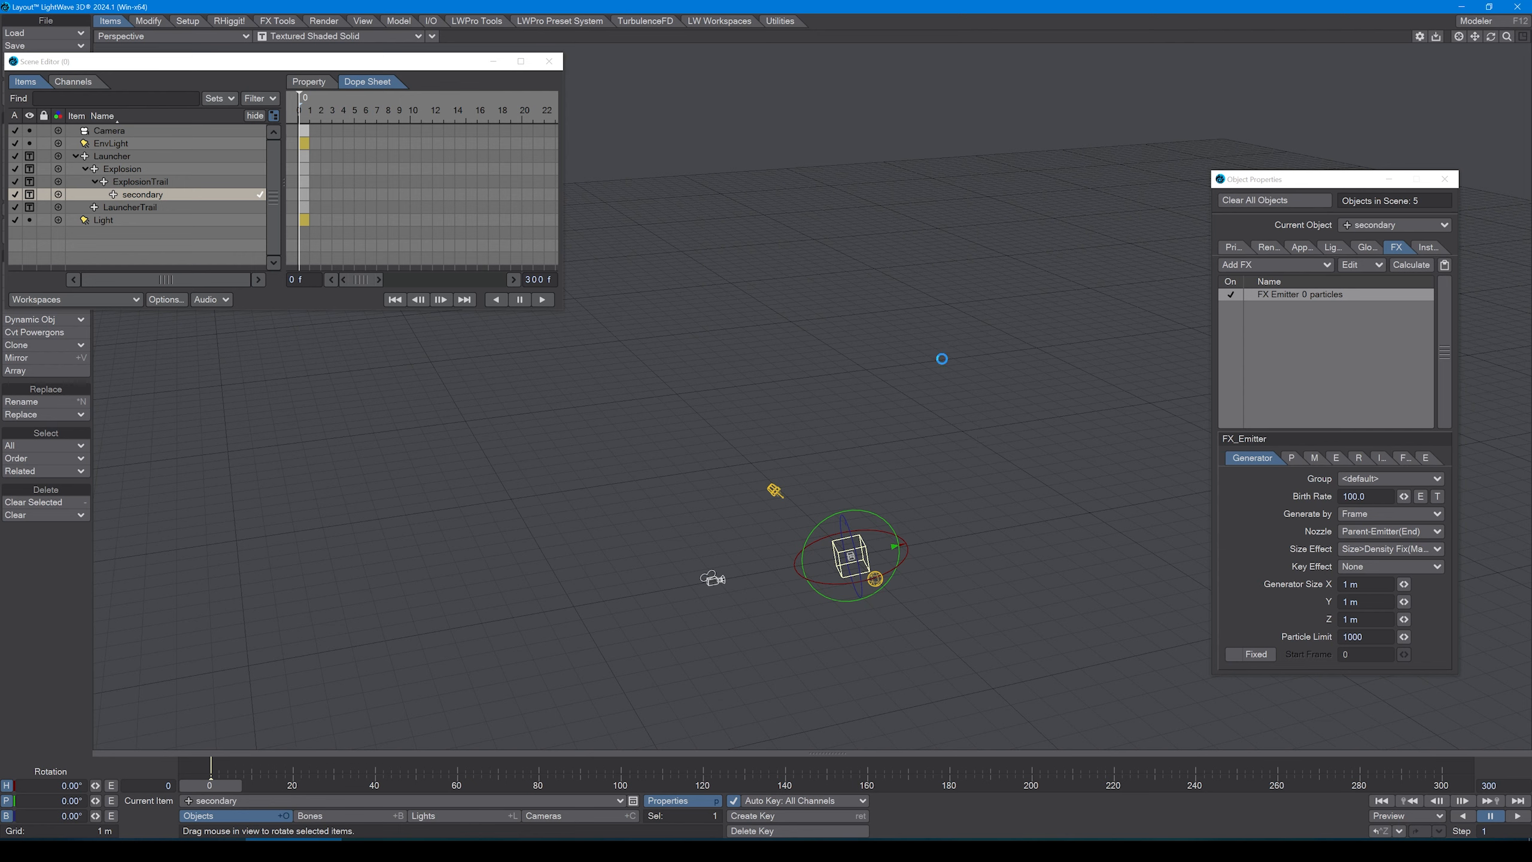
- Save the scene as tut in the fireworks scenes folder
{"action": "key", "text": "shift+s"}
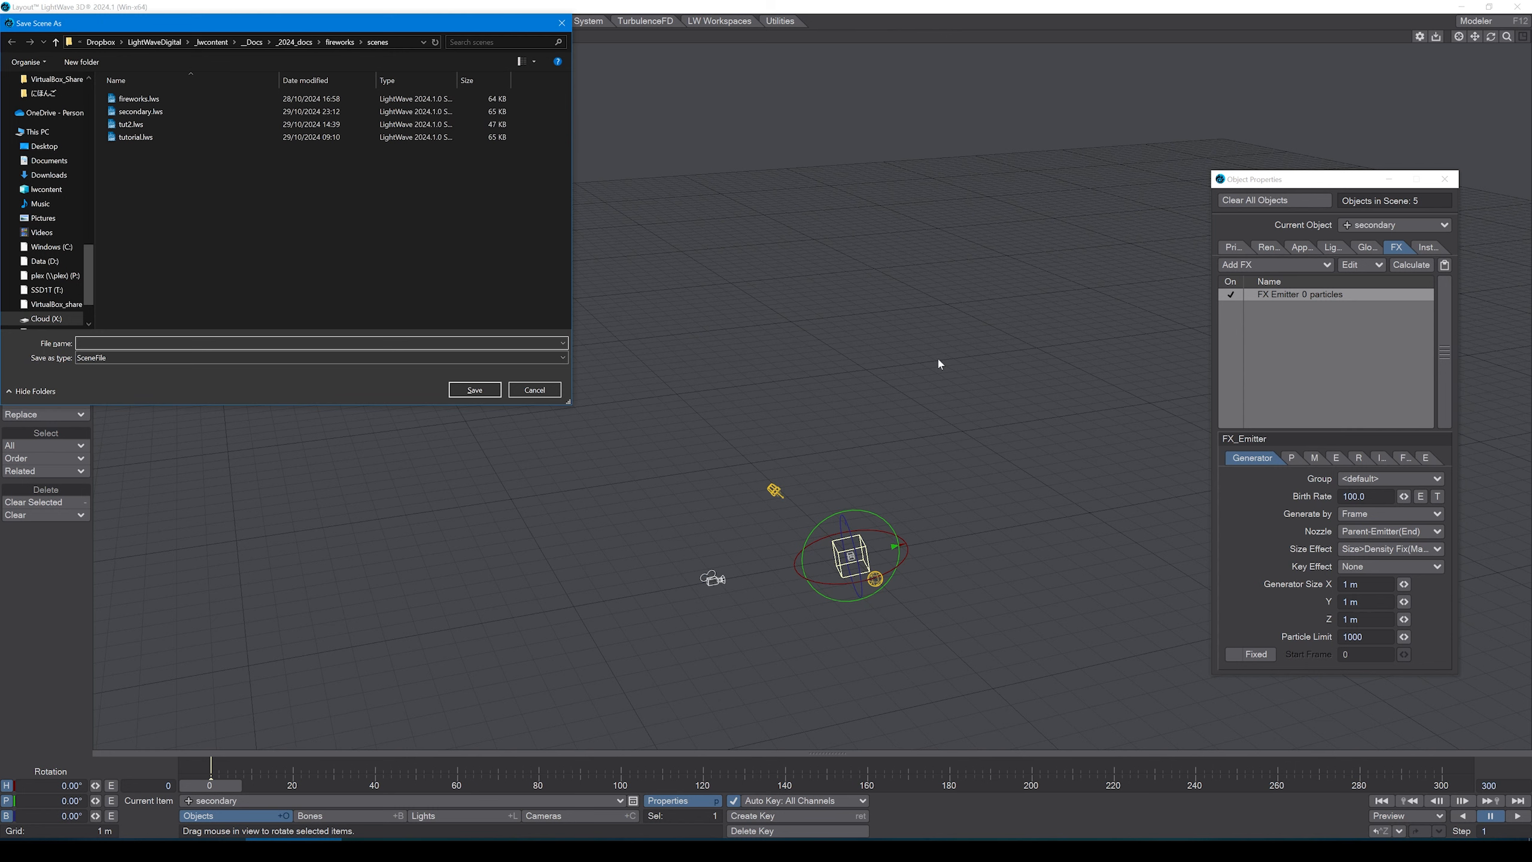
{"action": "type", "text": "tut"}
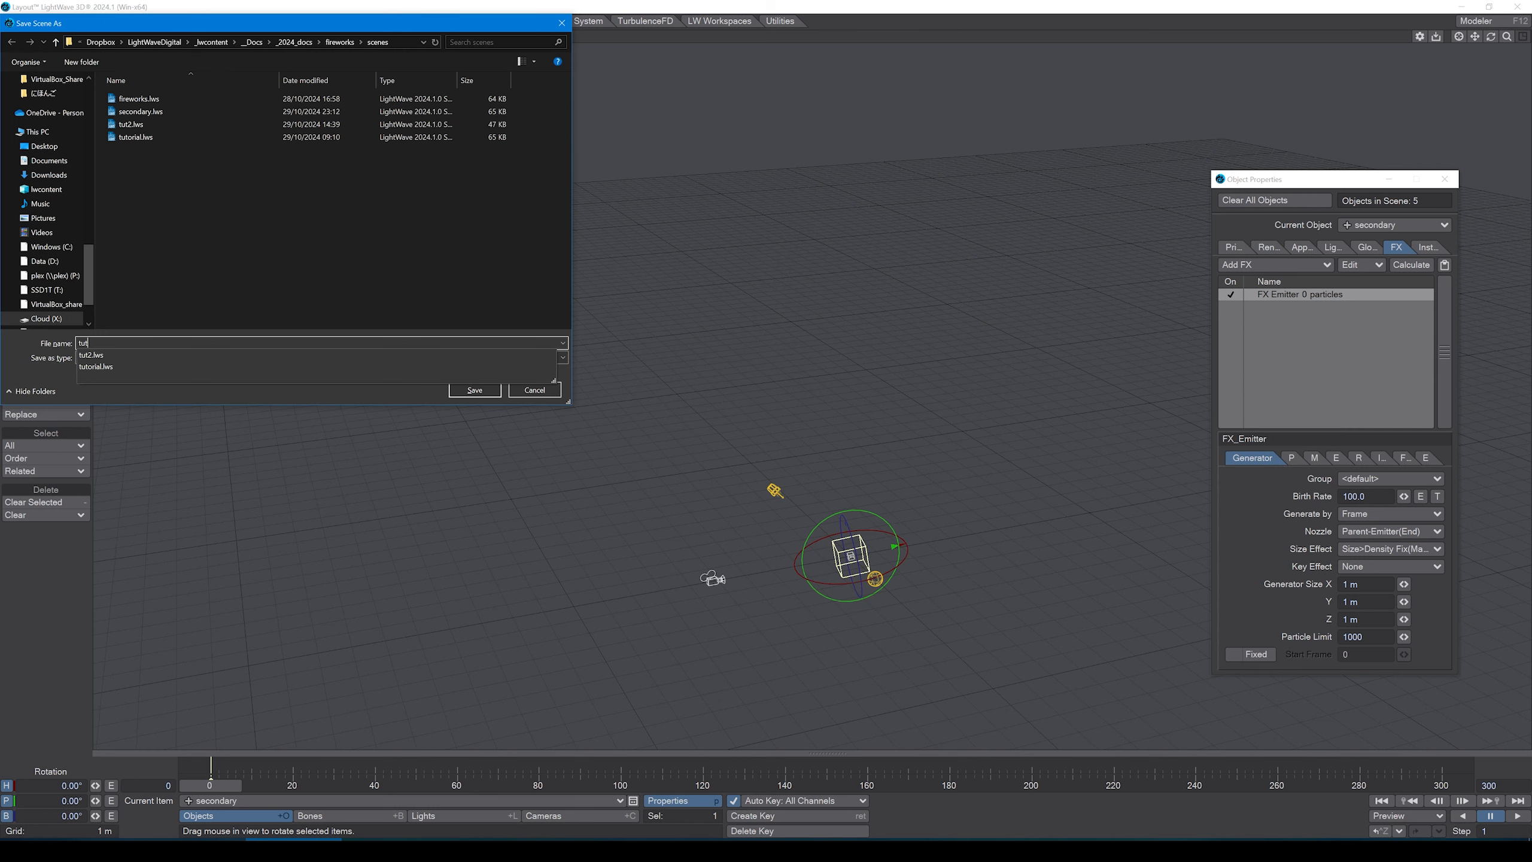
{"action": "key", "text": "Return"}
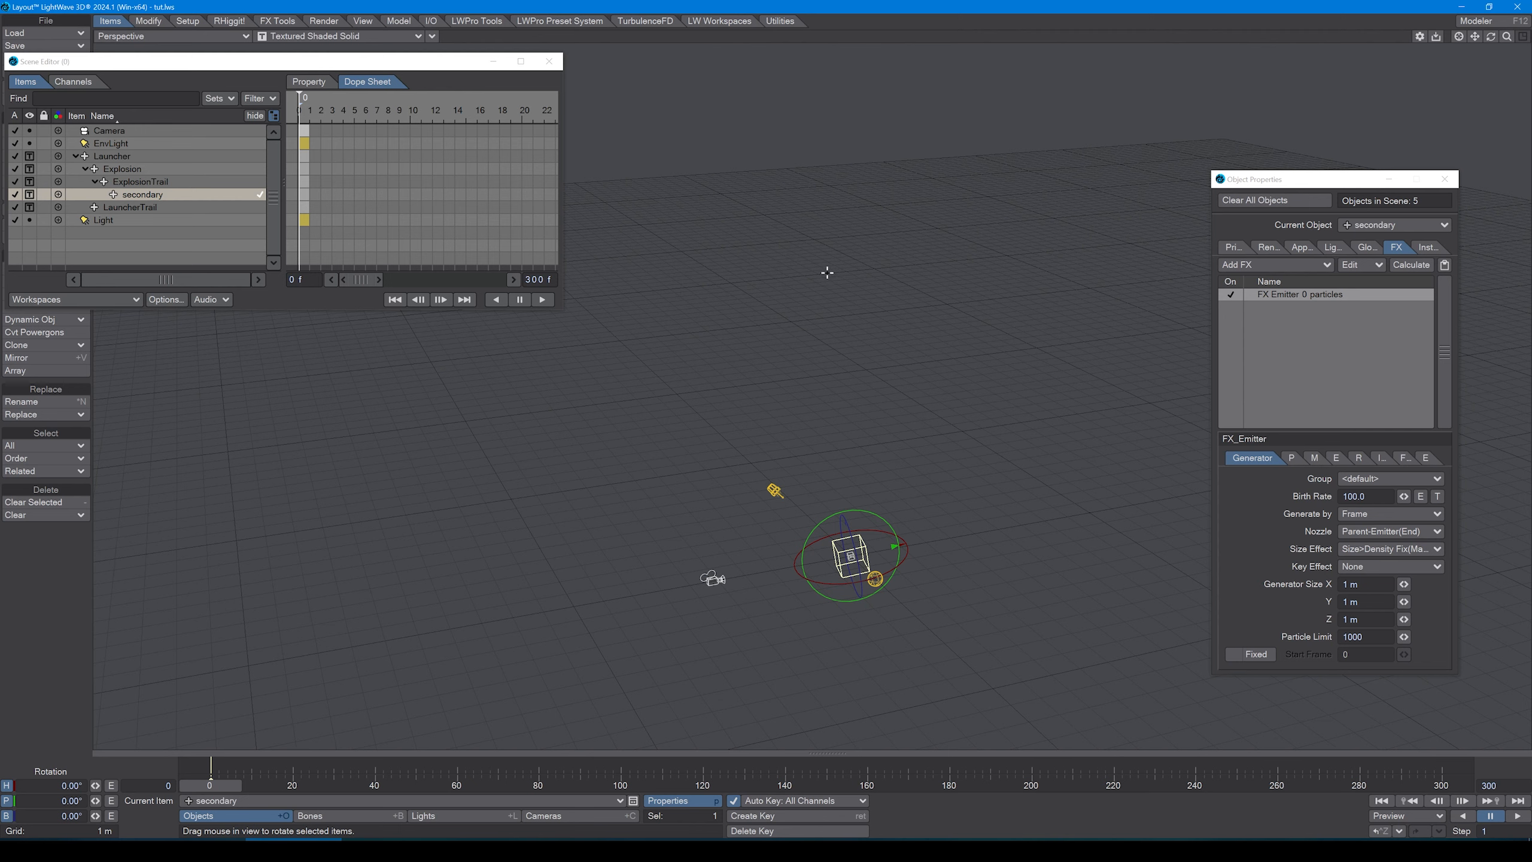
- Switch the Perspective viewport to VPR rendering and move the timeline to frame 127
{"action": "key", "text": "ctrl+F9"}
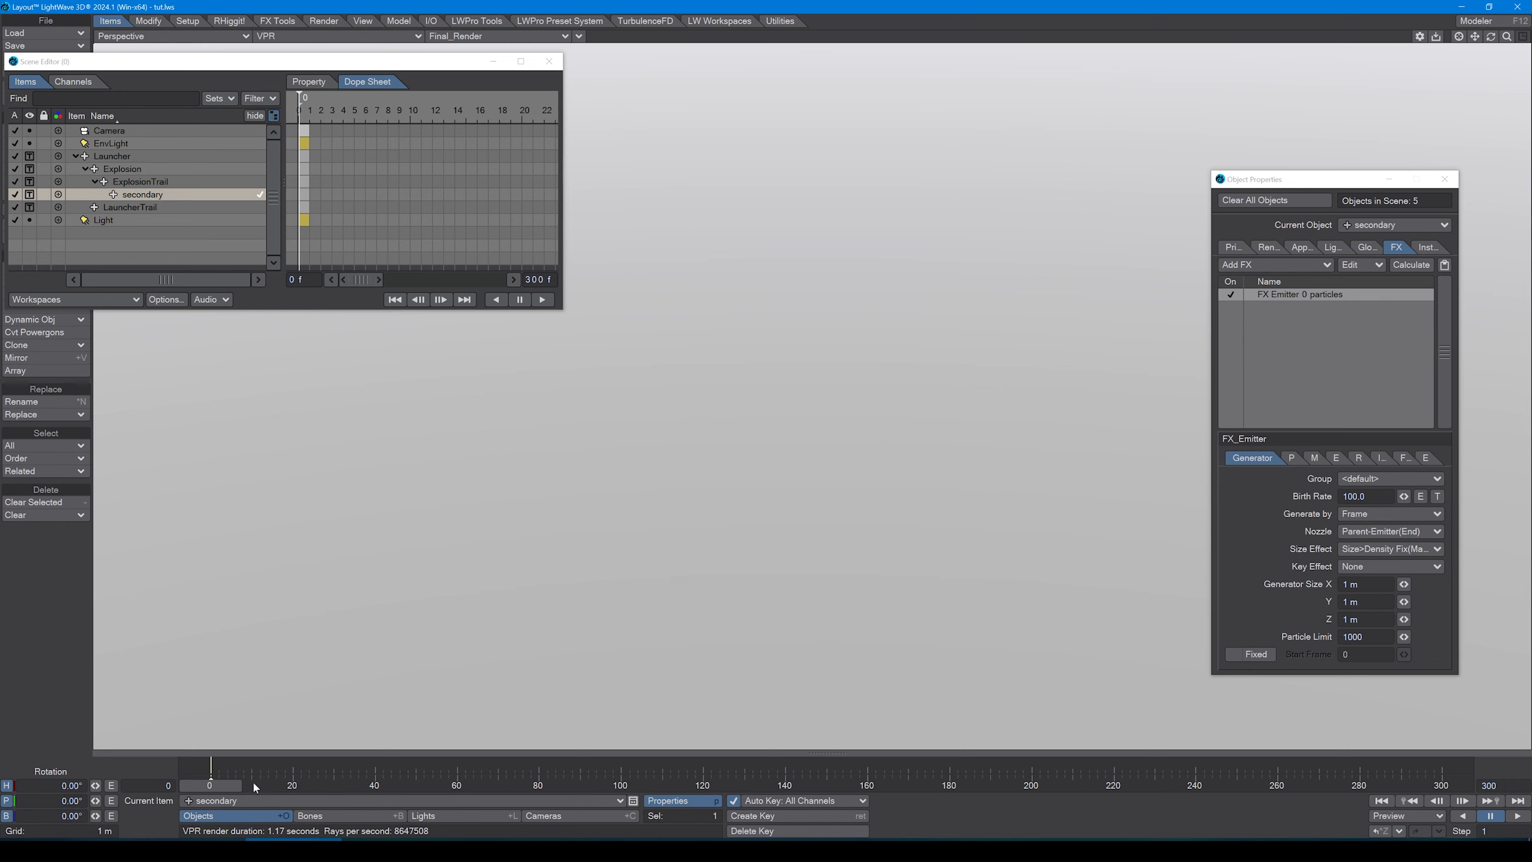
{"action": "left_click_drag", "start_coordinate": [227, 793], "coordinate": [749, 793]}
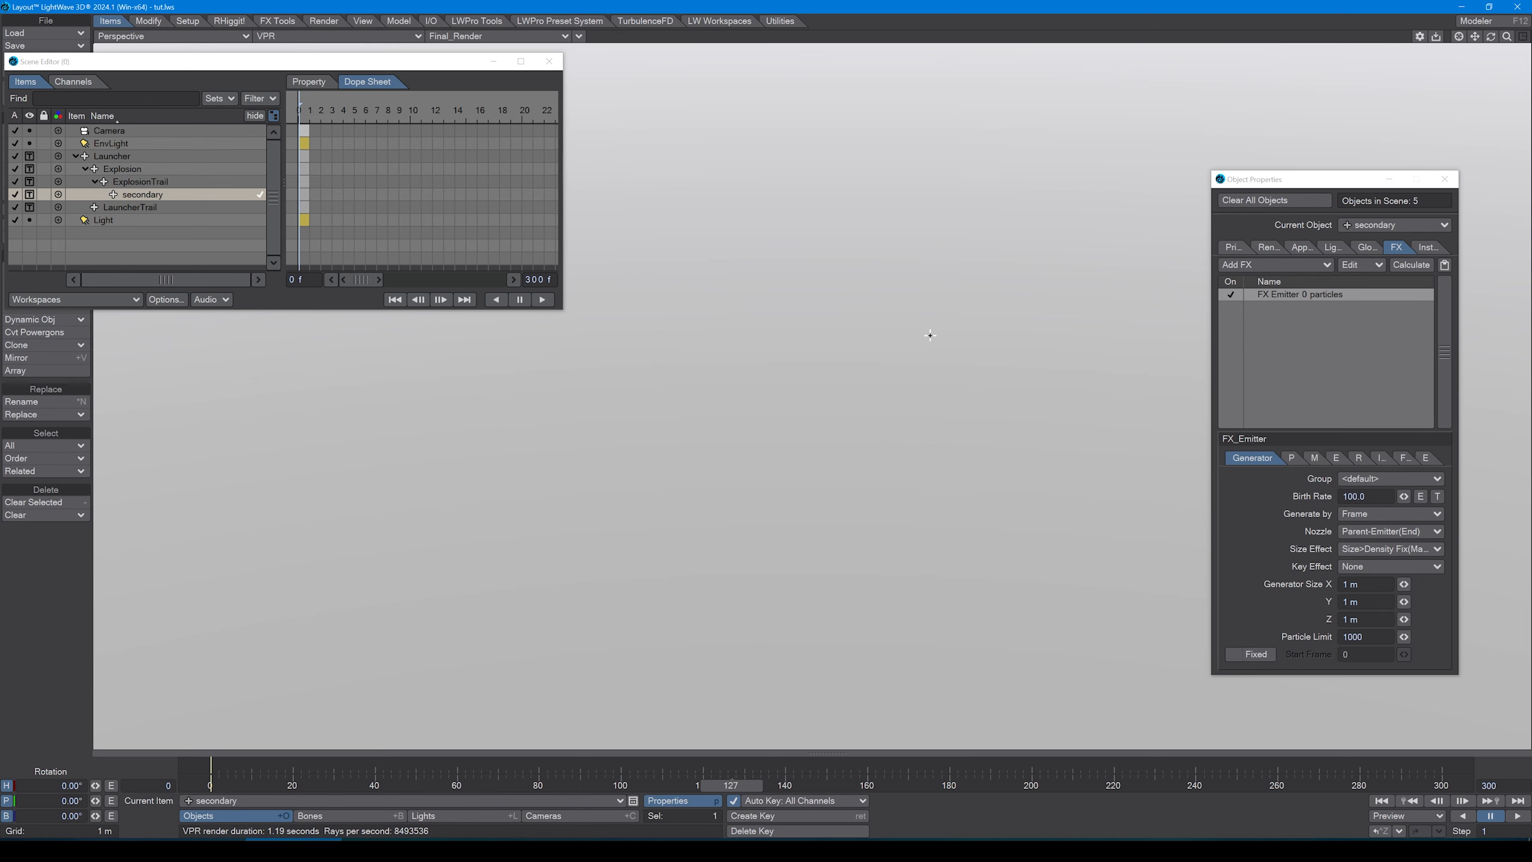
- Enable Use Legacy Volumetrics for the Volume Integrator in the render properties
{"action": "key", "text": "ctrl+F6"}
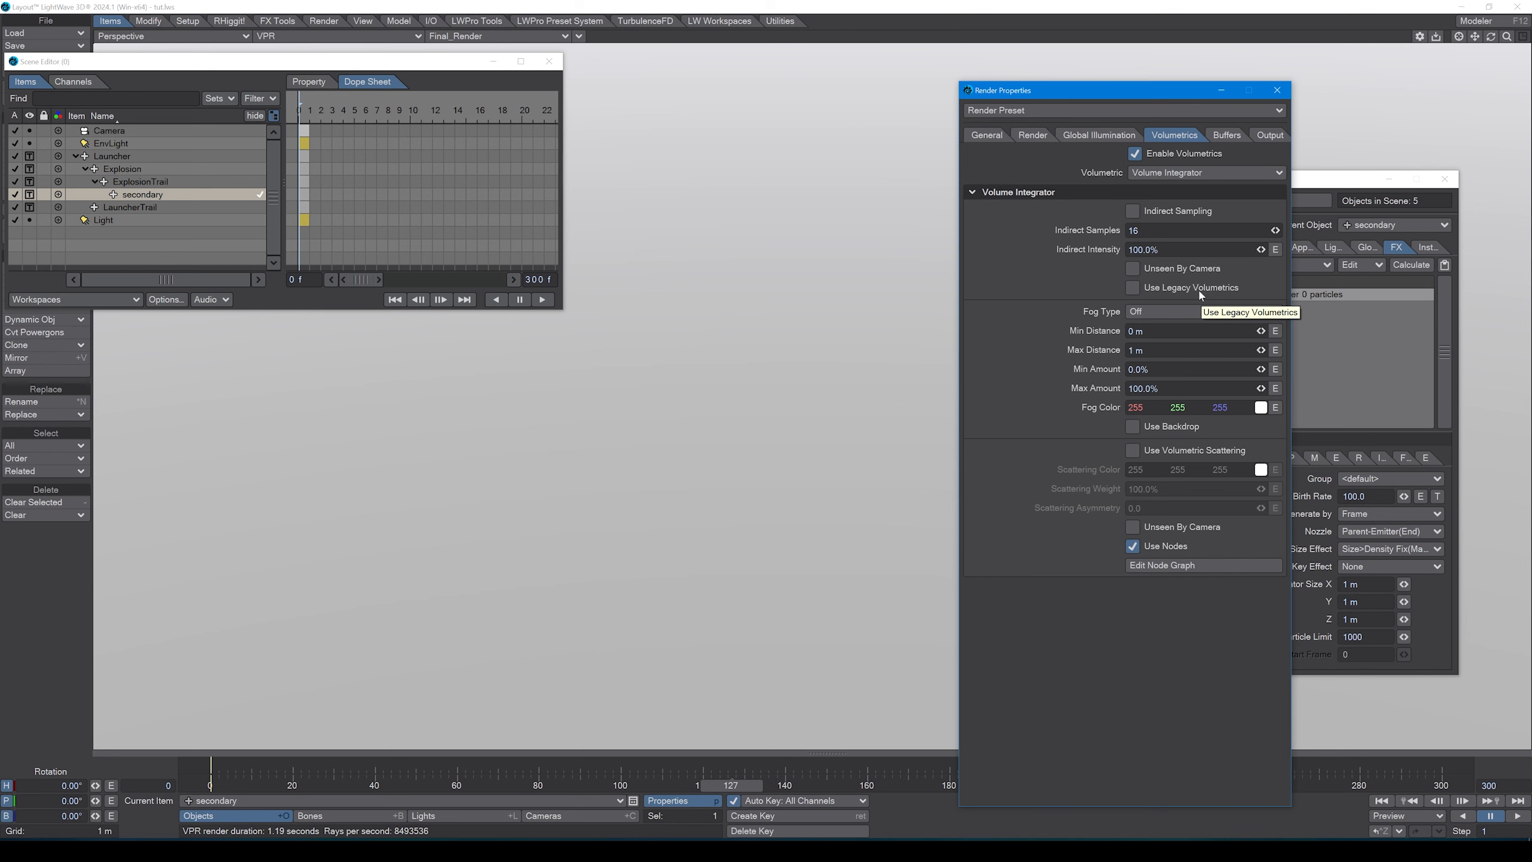
{"action": "left_click", "coordinate": [1133, 290]}
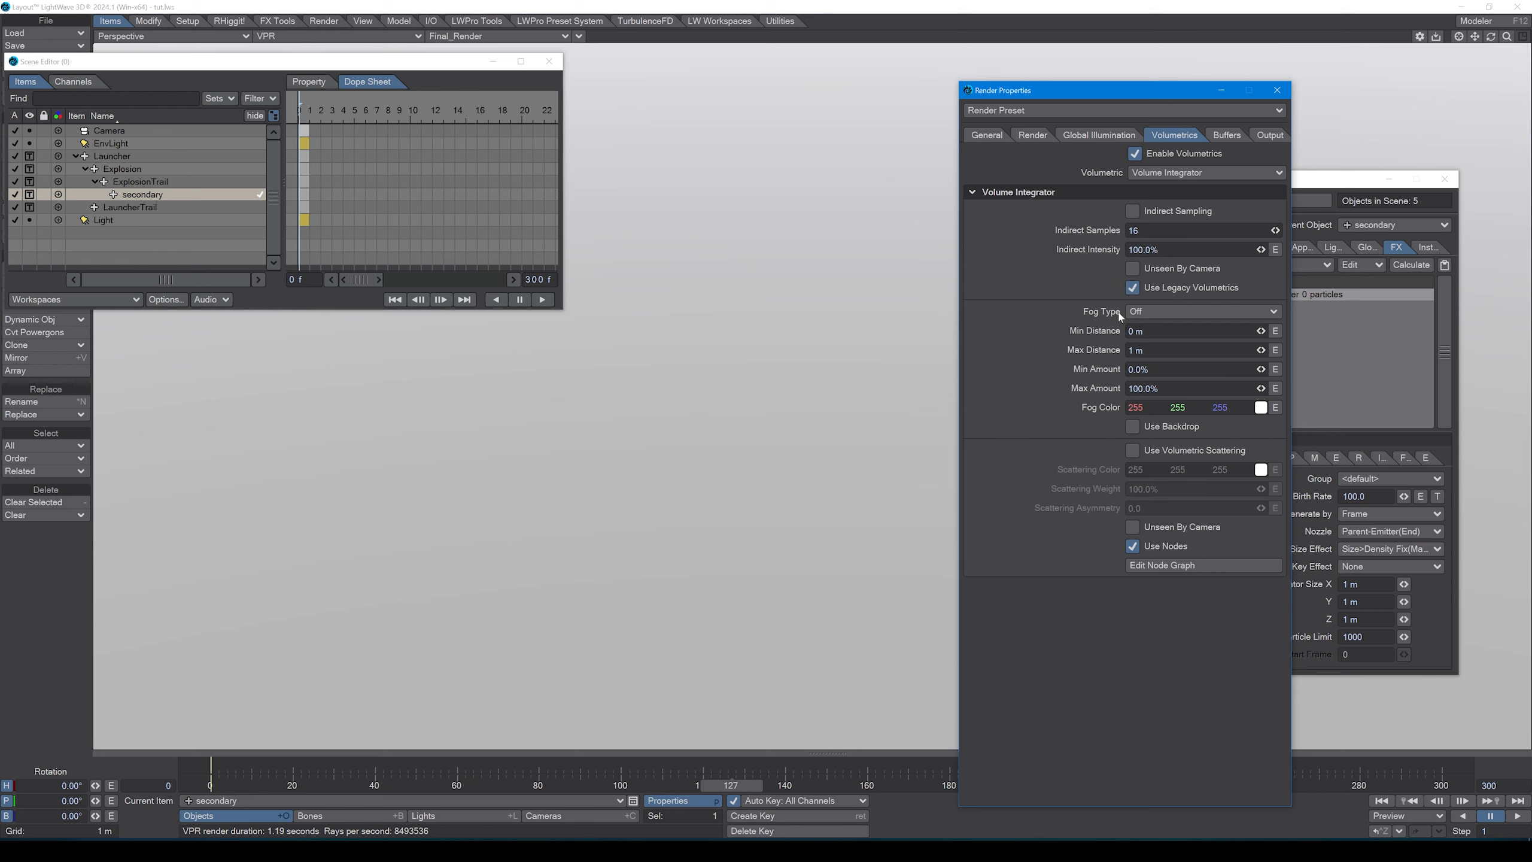
{"action": "left_click", "coordinate": [1277, 91]}
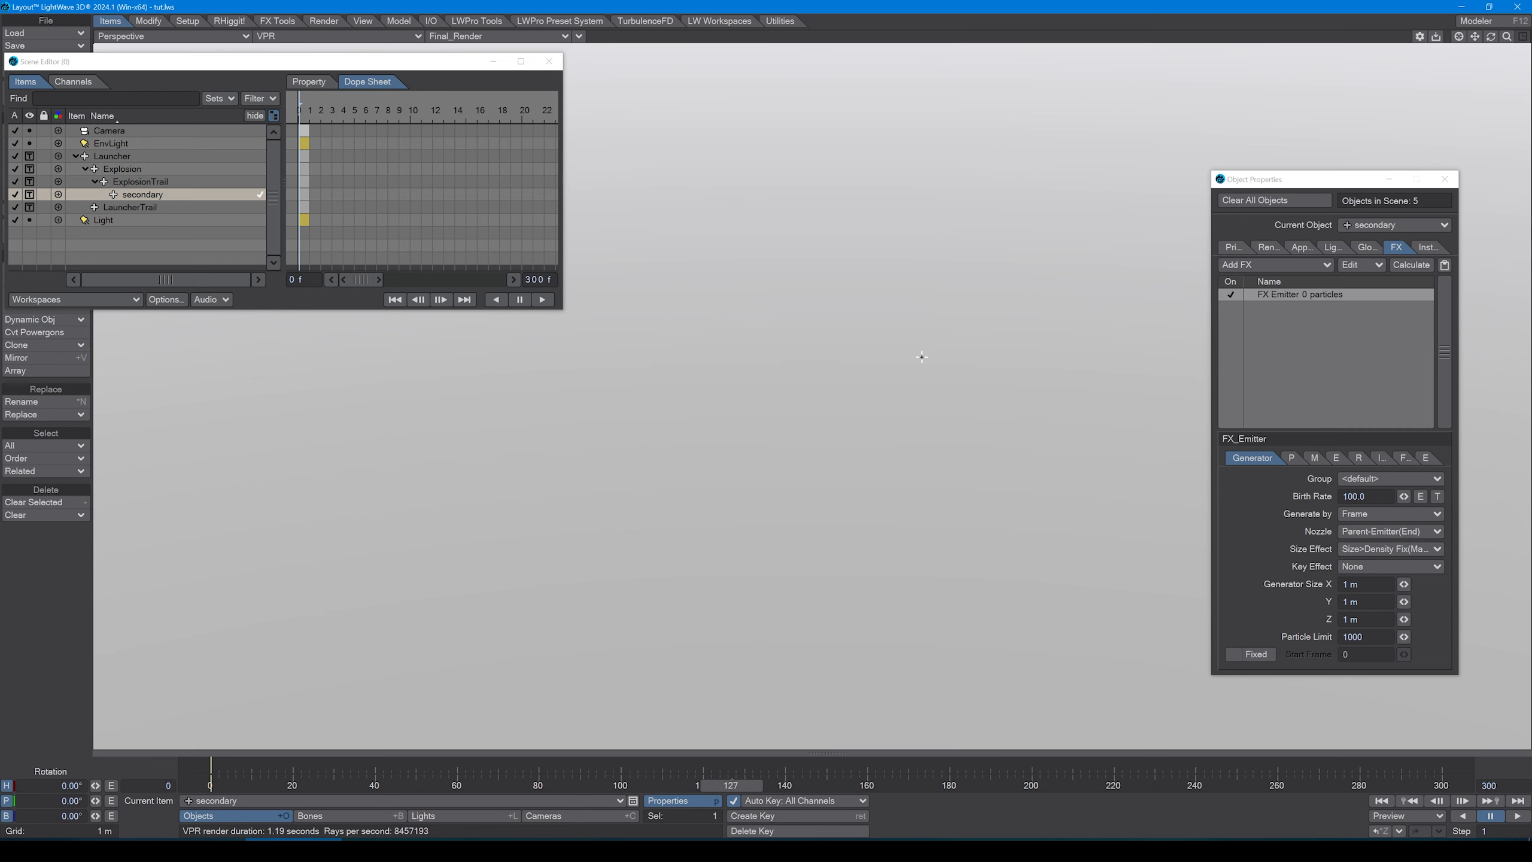
- Open the HyperVoxels plugin and activate HyperVoxels on LauncherTrail and ExplosionTrail
{"action": "right_click", "coordinate": [922, 357]}
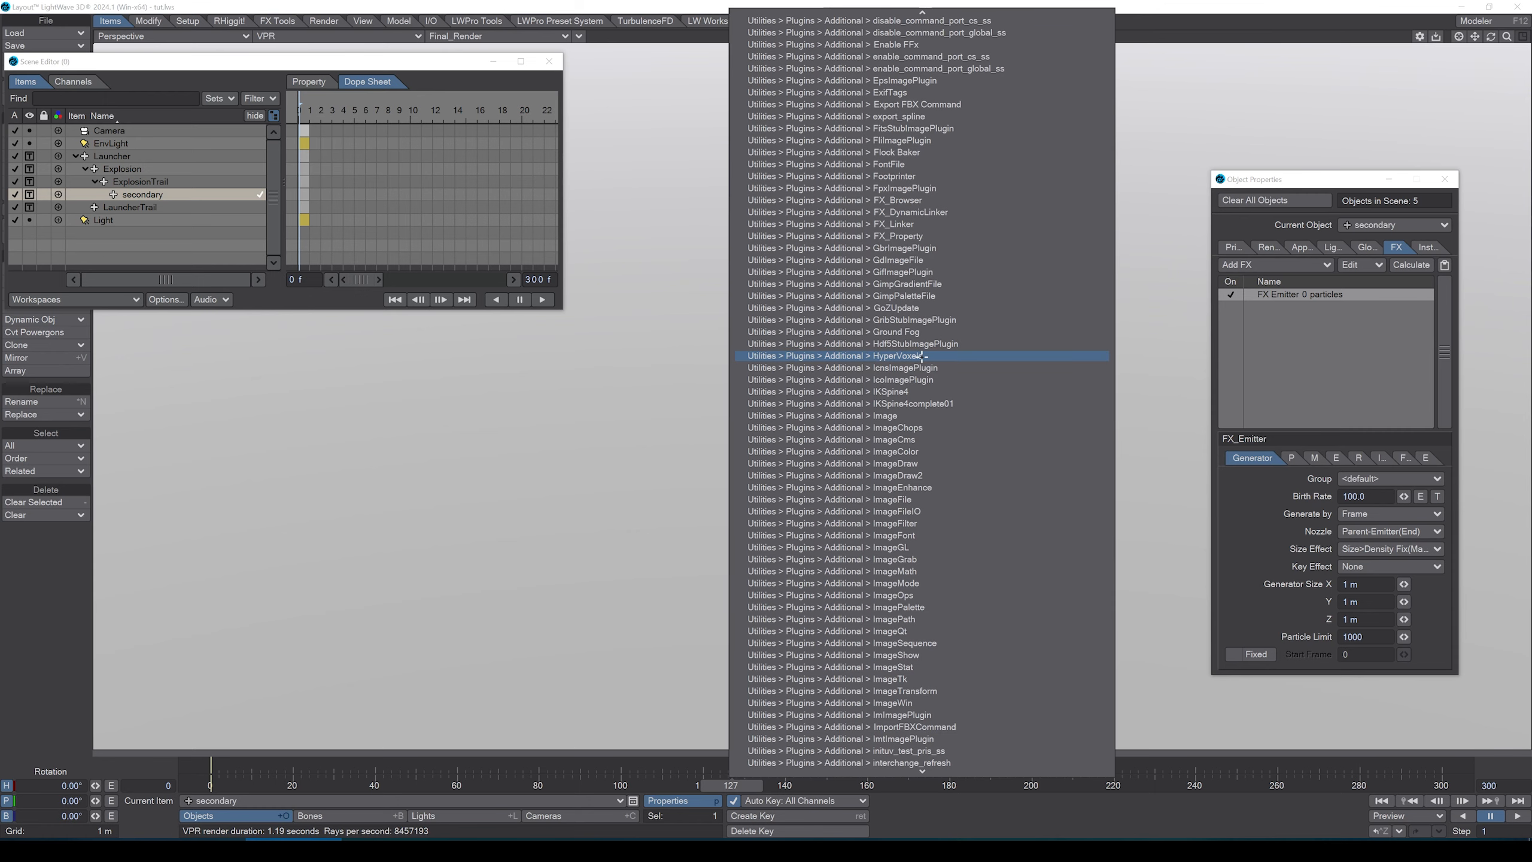
{"action": "left_click", "coordinate": [922, 356]}
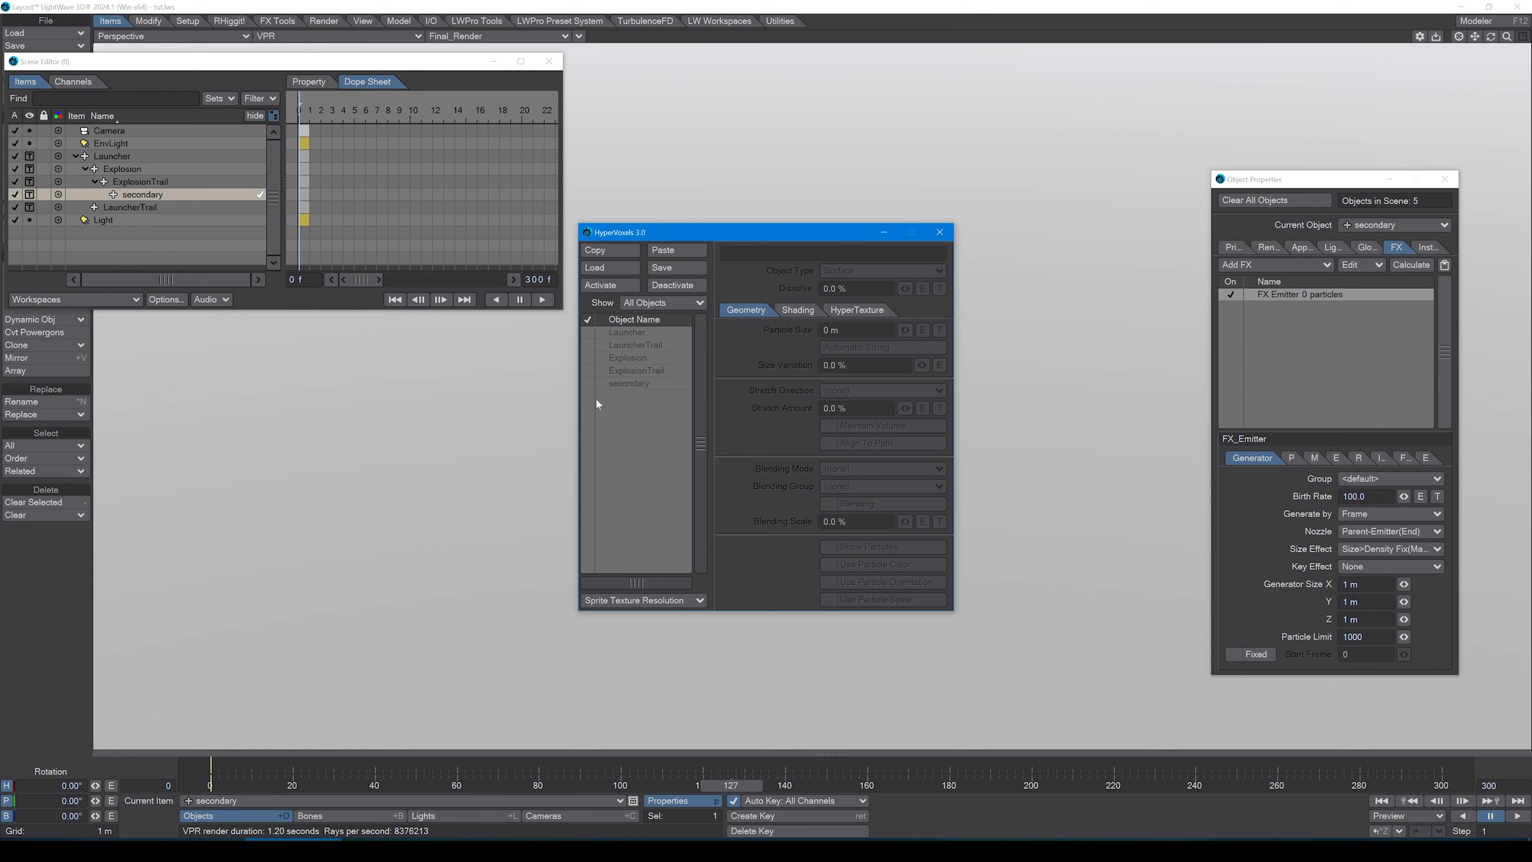
{"action": "double_click", "coordinate": [618, 345]}
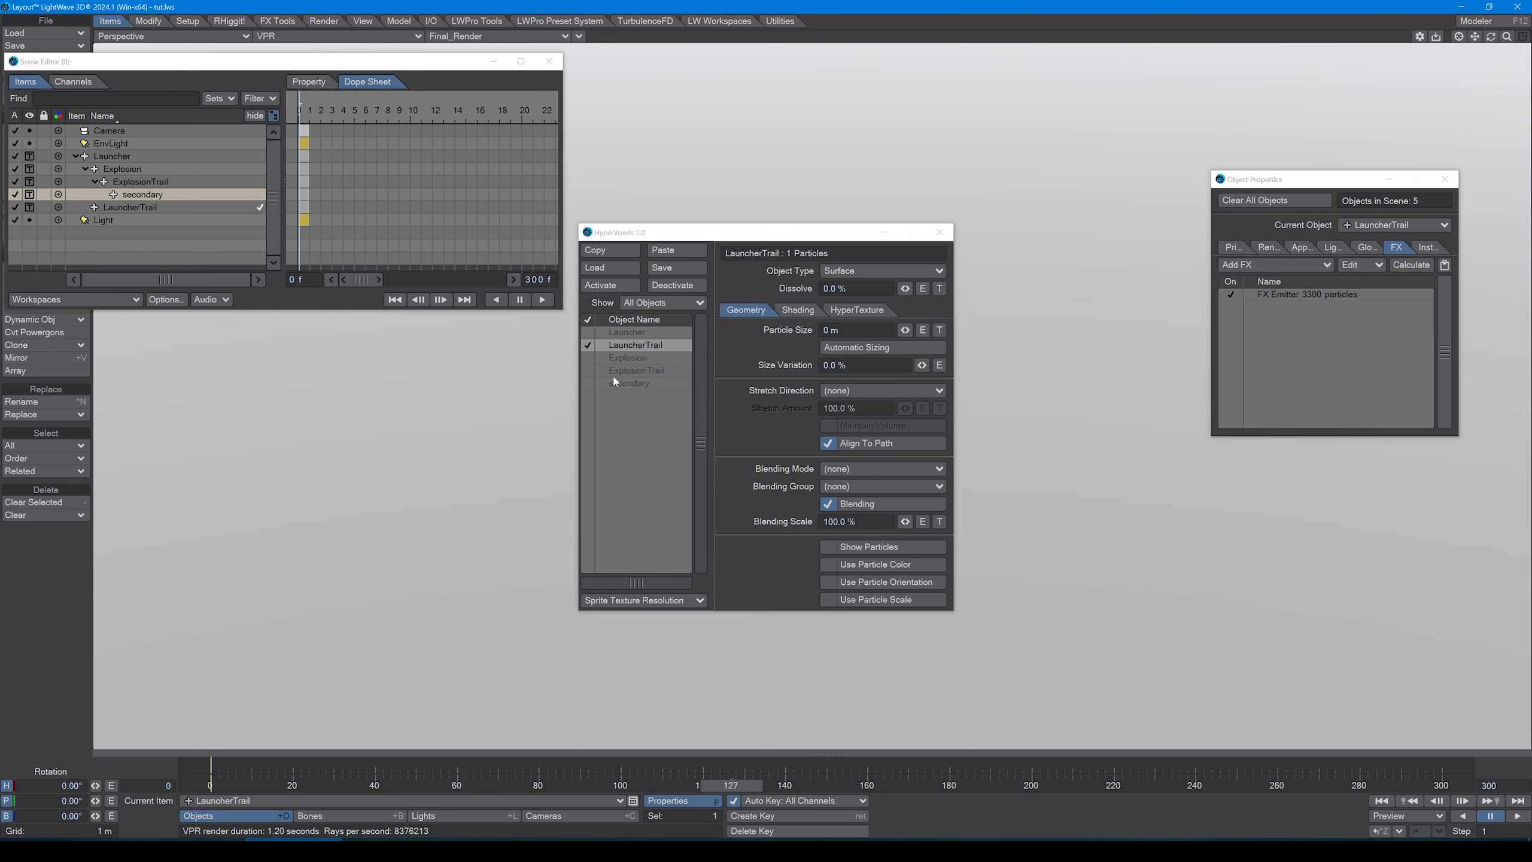
{"action": "double_click", "coordinate": [618, 371]}
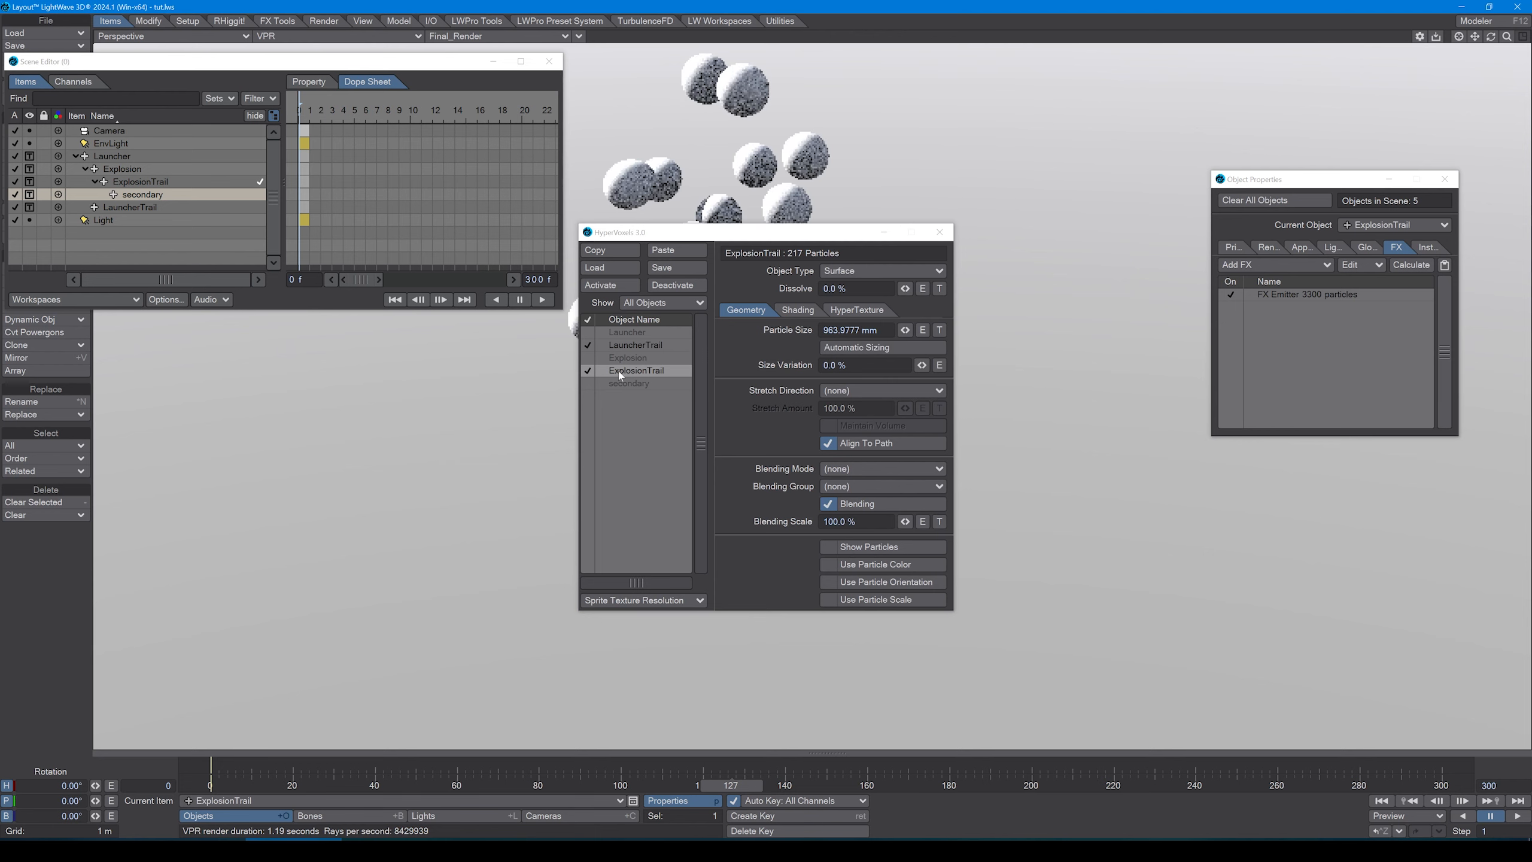
- Set the HyperVoxels Object Type of ExplosionTrail to Sprite
{"action": "left_click_drag", "start_coordinate": [722, 240], "coordinate": [1066, 373]}
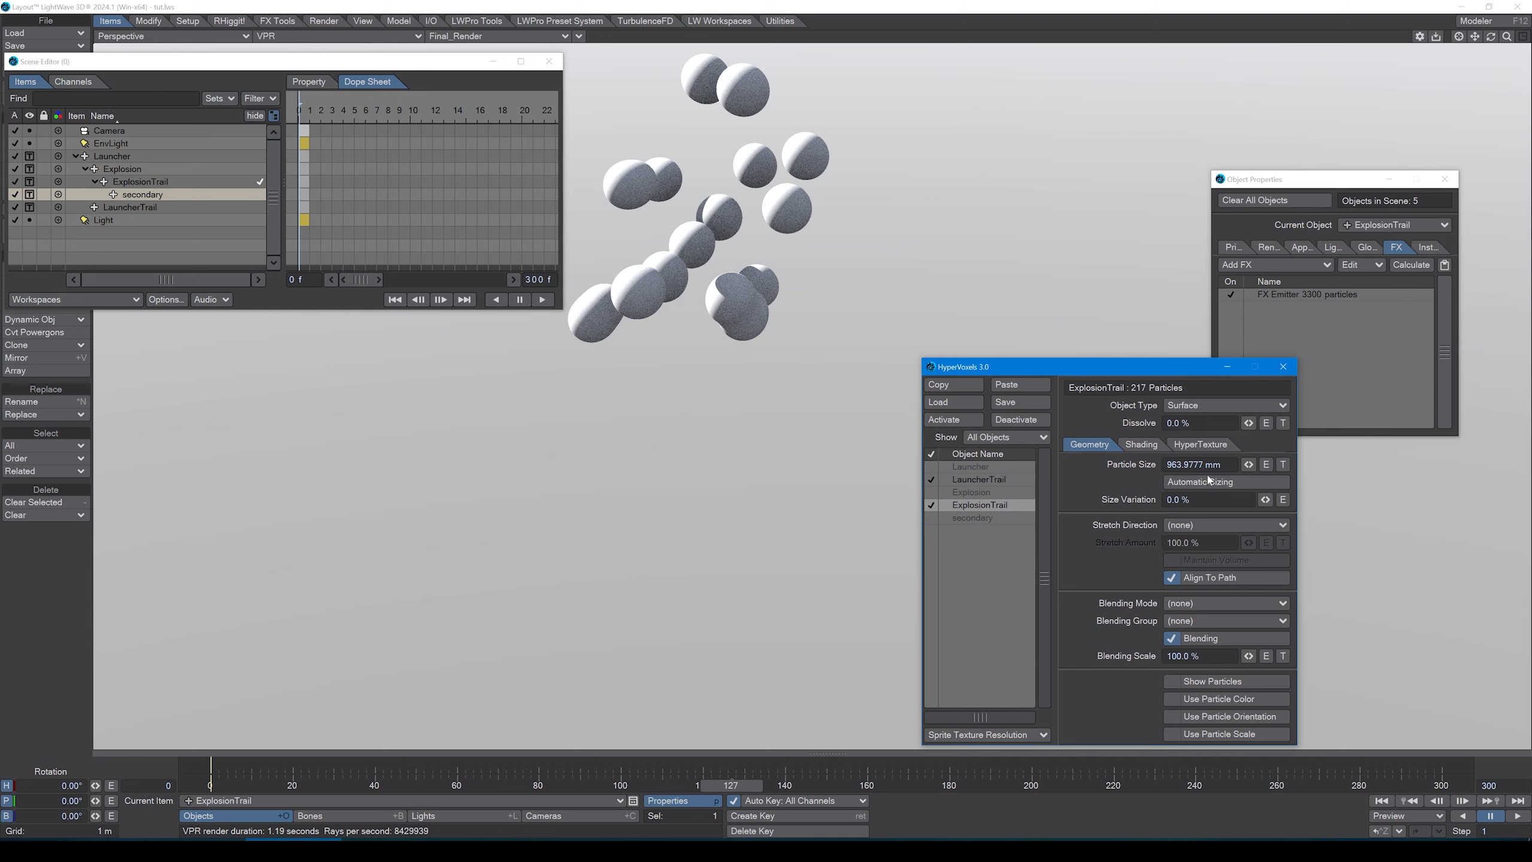
{"action": "left_click", "coordinate": [1252, 411]}
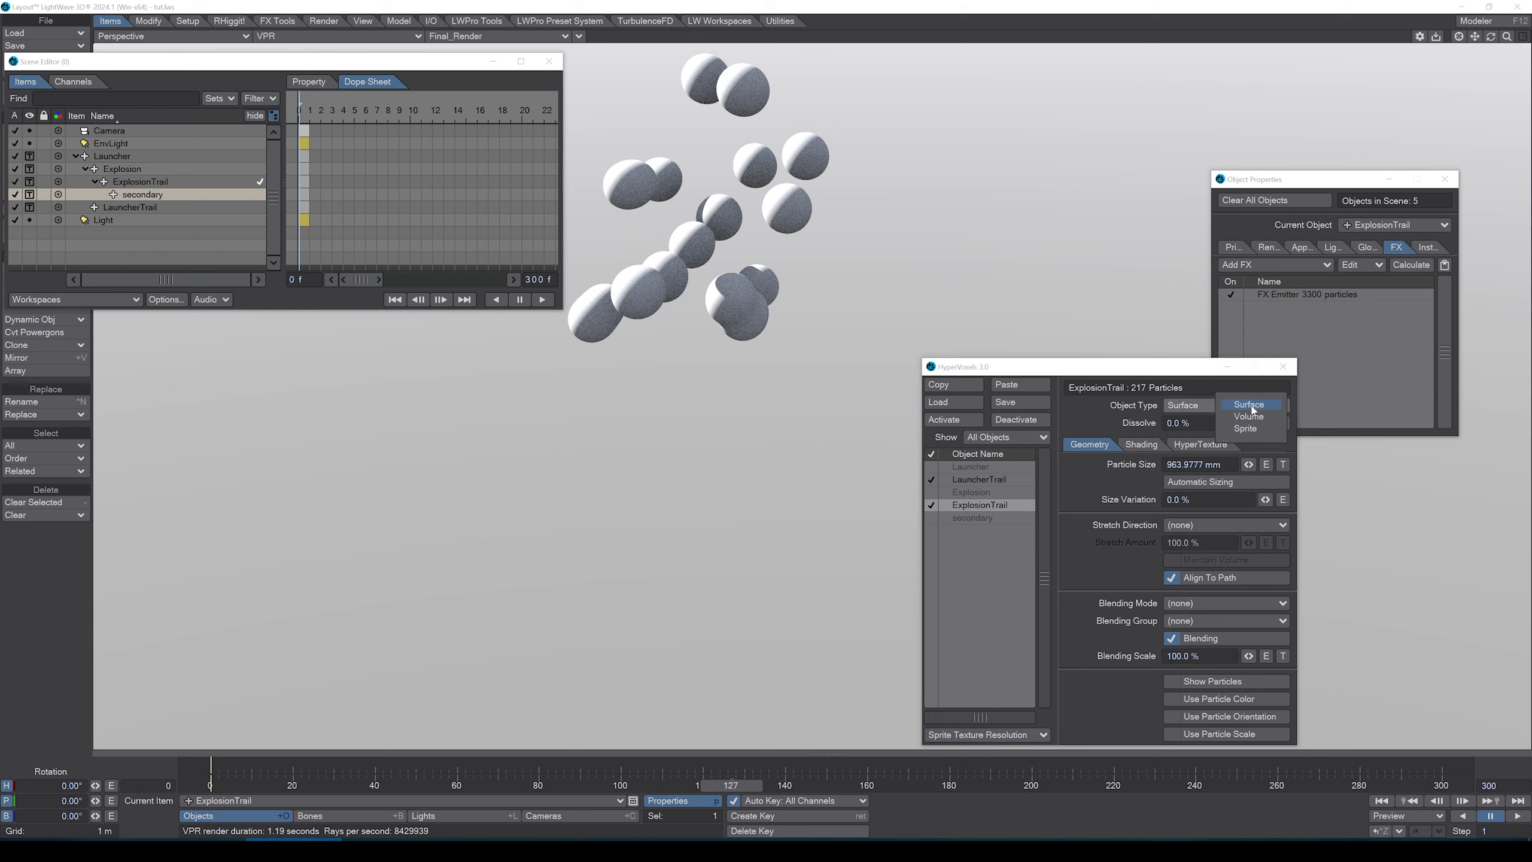
{"action": "left_click", "coordinate": [1249, 429]}
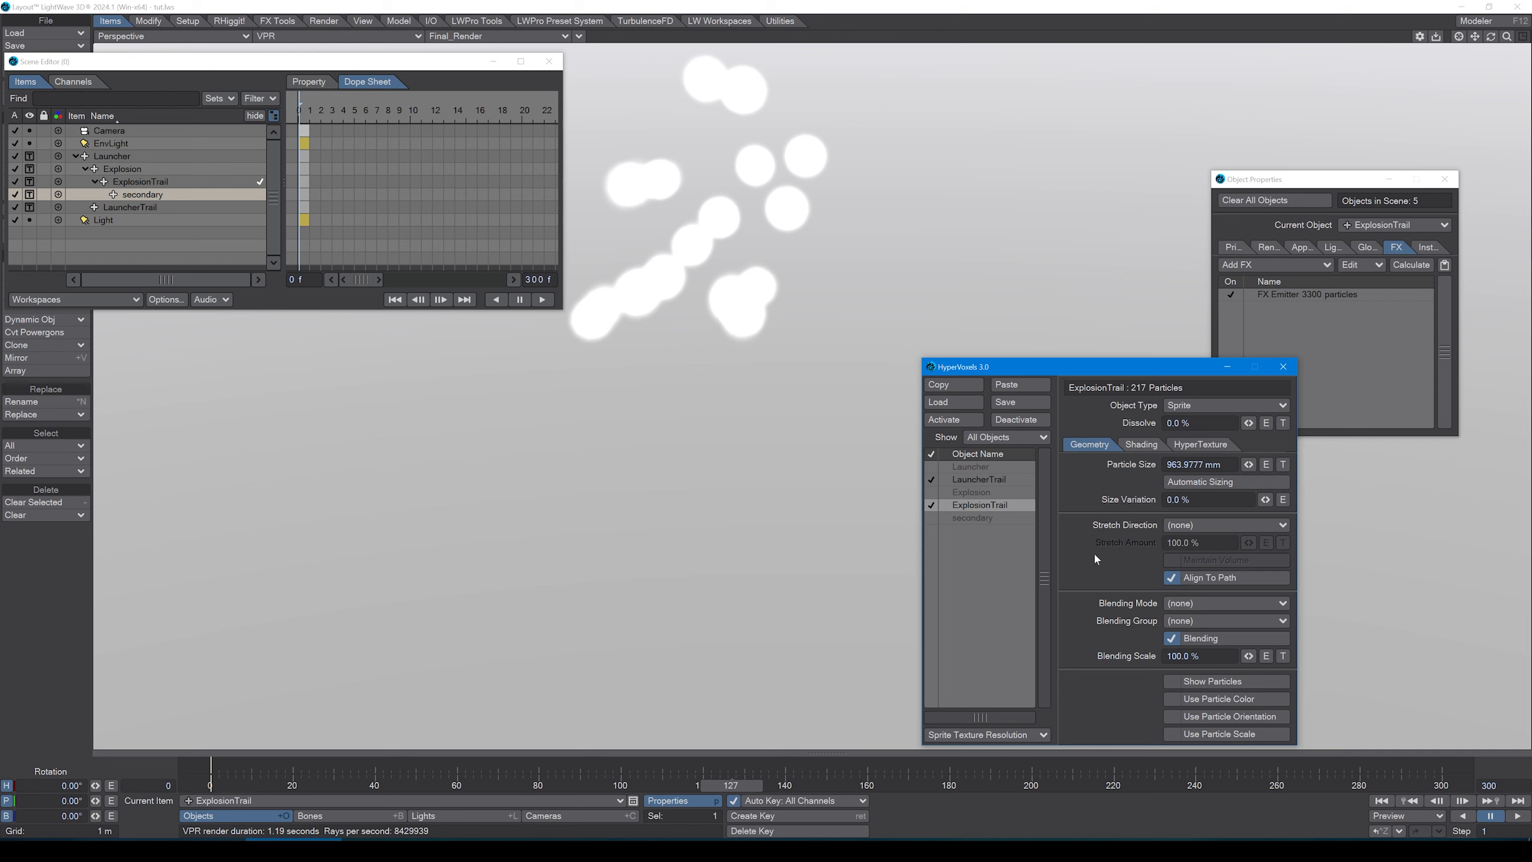
- Move the timeline back through the explosion to frame 25 while reviewing the ExplosionTrail sprites in VPR
{"action": "left_click_drag", "start_coordinate": [743, 790], "coordinate": [472, 791]}
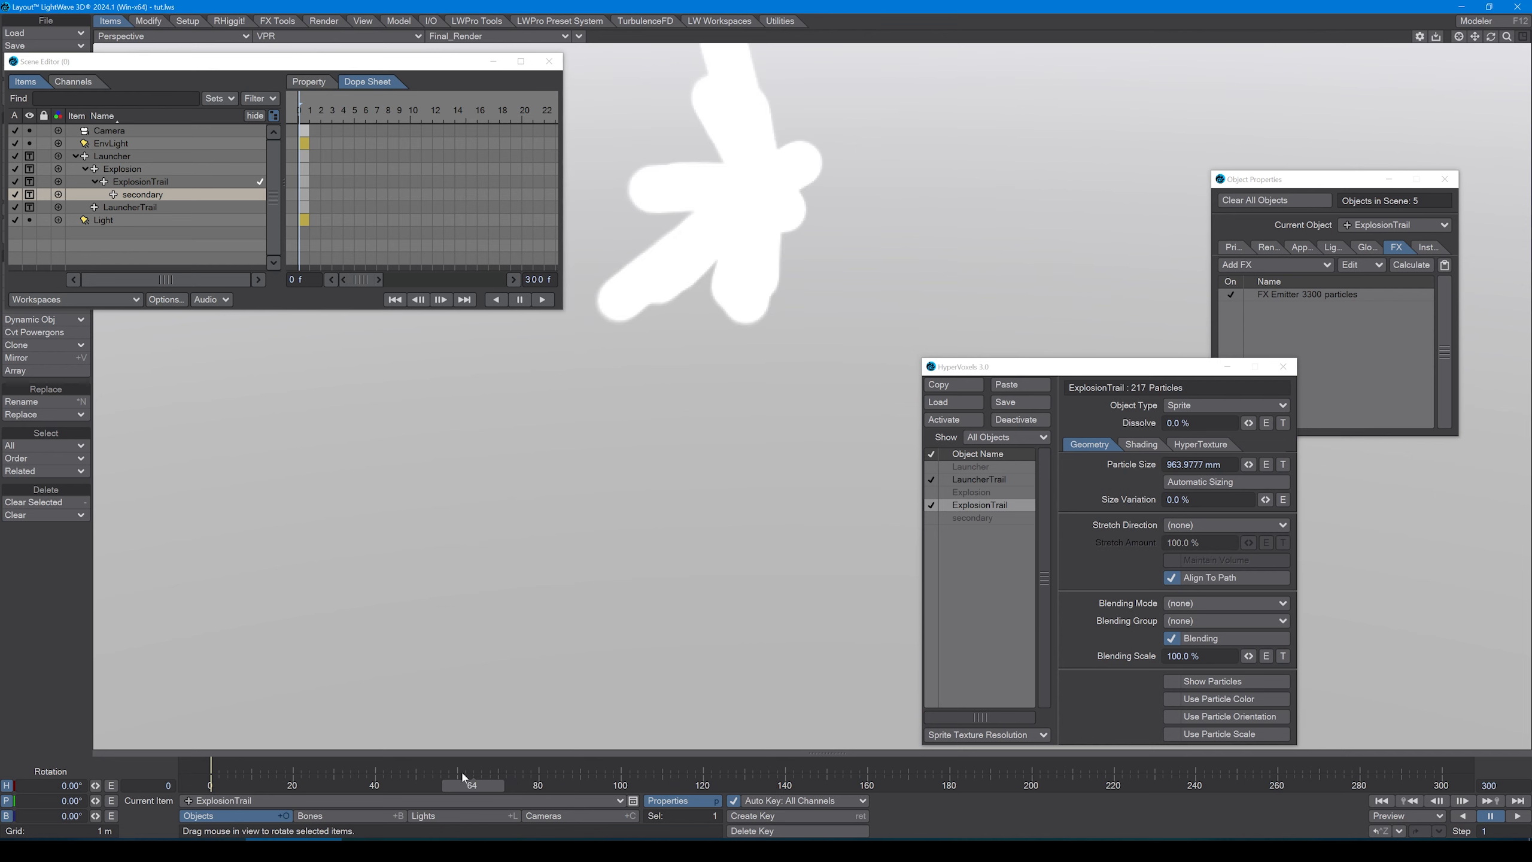
{"action": "left_click_drag", "start_coordinate": [468, 790], "coordinate": [339, 791]}
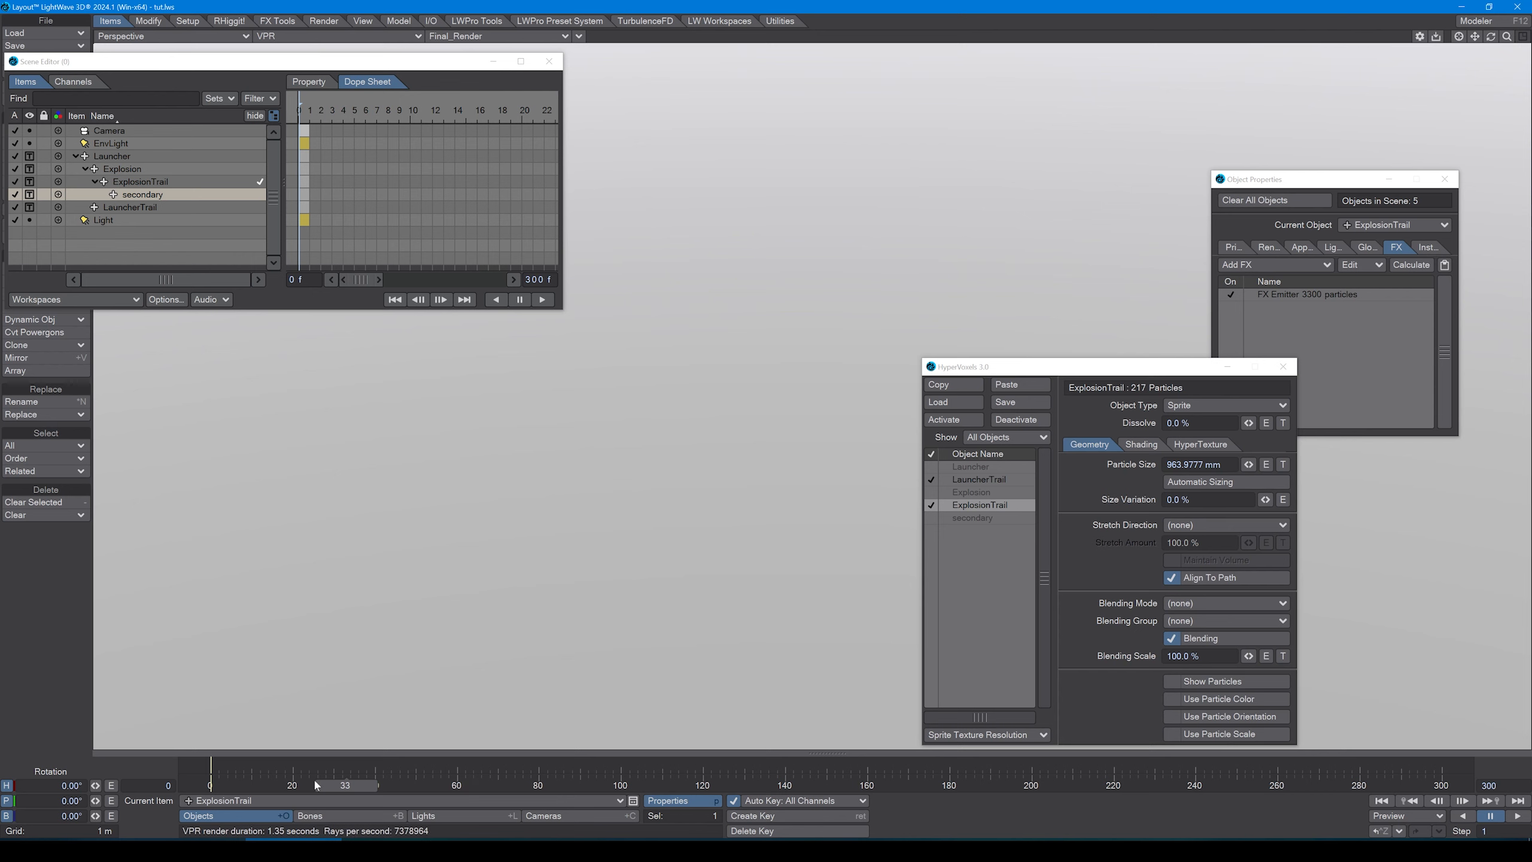
{"action": "key", "text": "Left"}
{"action": "key", "text": "Left"}
{"action": "key", "text": "Left"}
{"action": "key", "text": "Left"}
{"action": "key", "text": "Left"}
{"action": "key", "text": "Left"}
{"action": "key", "text": "Left"}
{"action": "key", "text": "Left"}
- Set the HyperVoxels Object Type of LauncherTrail to Sprite
{"action": "left_click", "coordinate": [956, 482]}
{"action": "left_click_drag", "start_coordinate": [1096, 370], "coordinate": [1227, 325]}
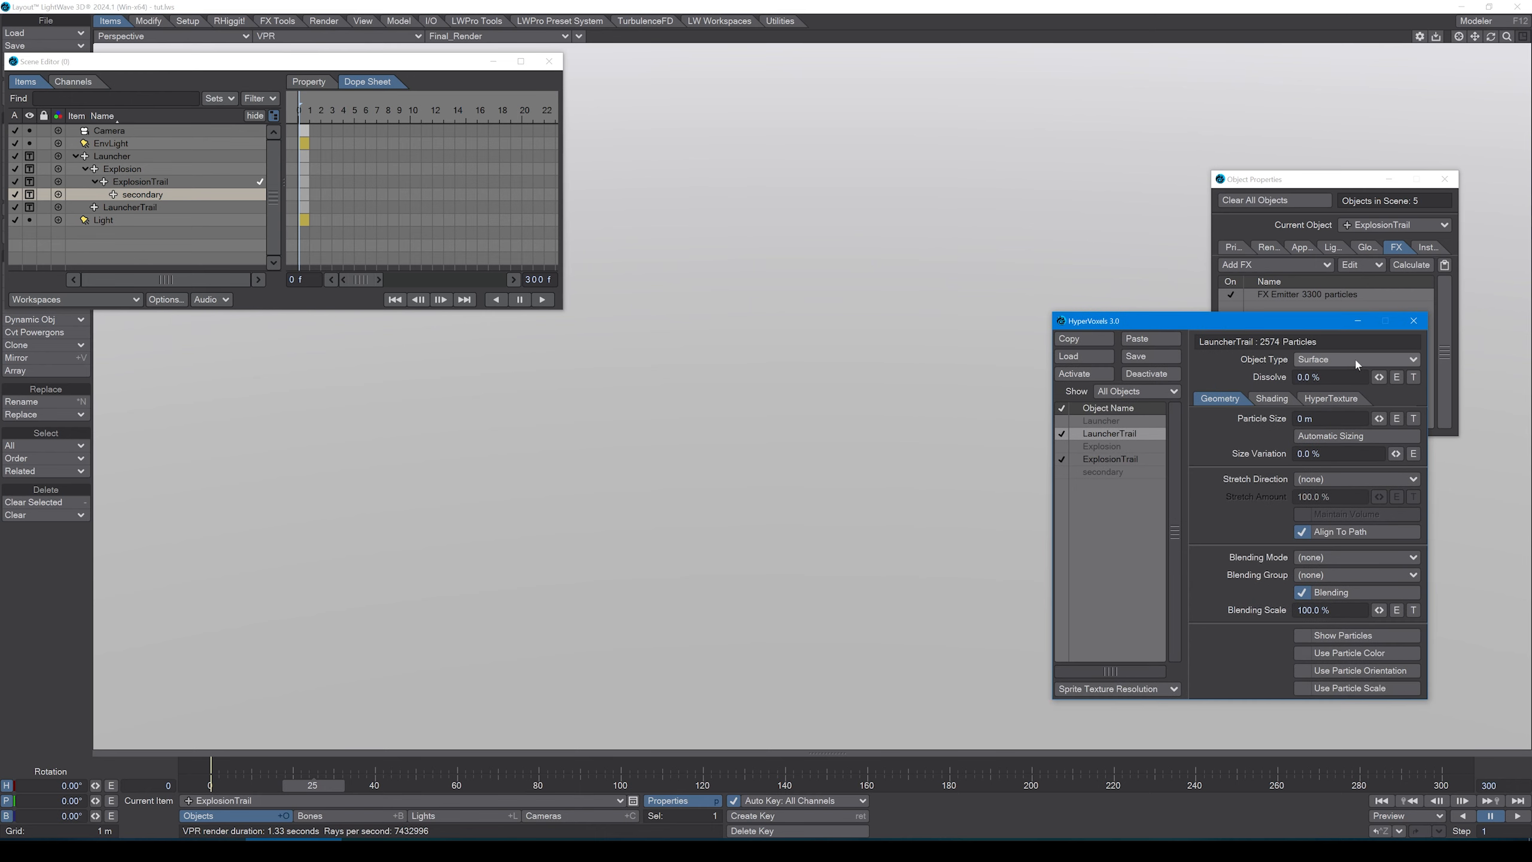
{"action": "left_click", "coordinate": [1356, 360]}
{"action": "left_click", "coordinate": [1355, 376]}
- Set the LauncherTrail particle size to 60 mm, switching between shaded and VPR display to compare particles and sprites
{"action": "key", "text": "ctrl+F9"}
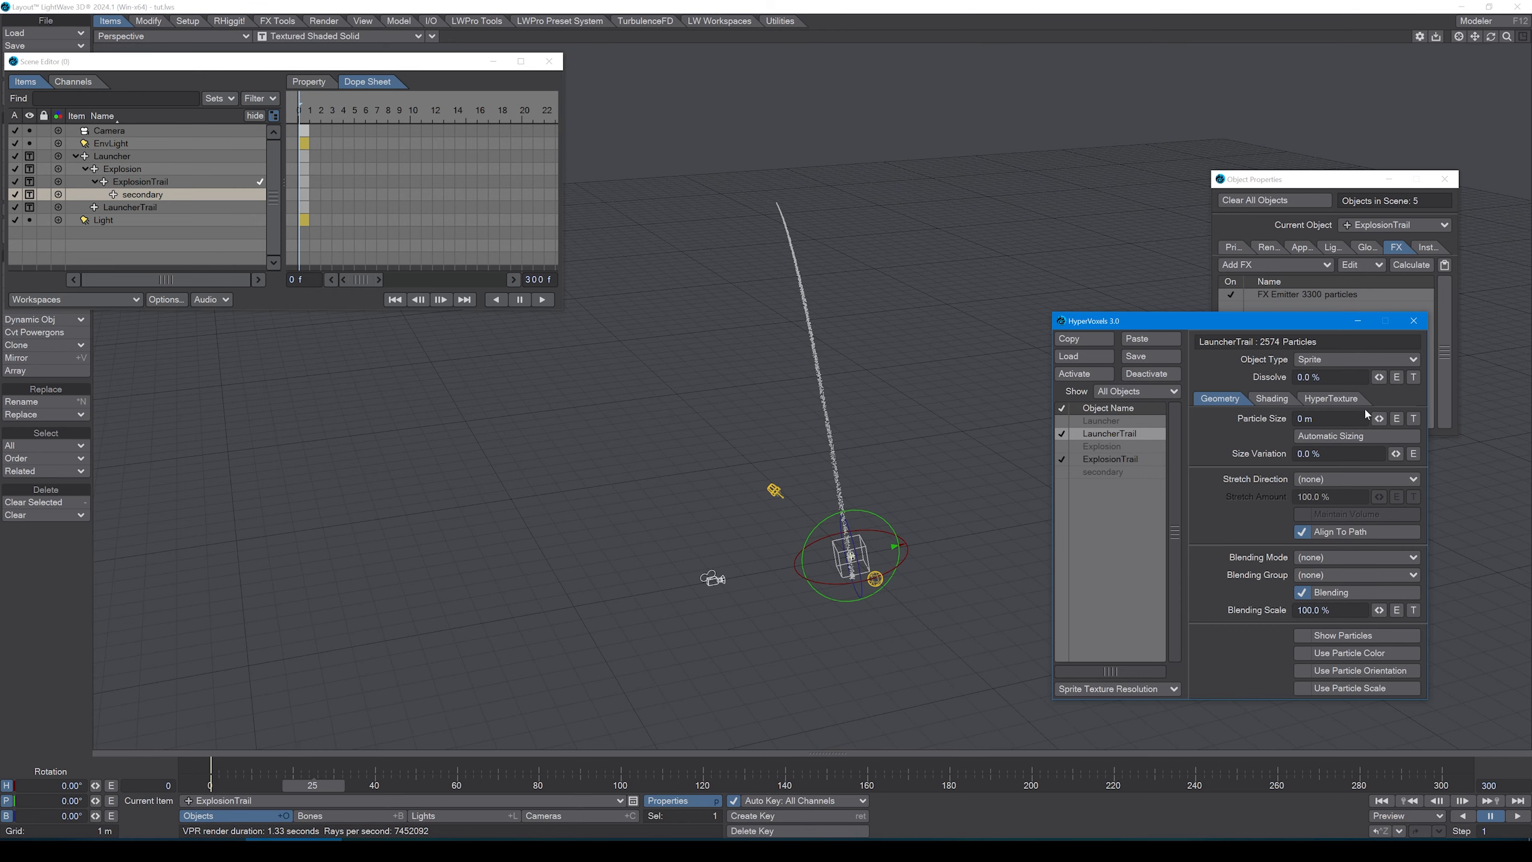
{"action": "left_click_drag", "start_coordinate": [1378, 418], "coordinate": [1400, 418]}
{"action": "key", "text": "ctrl+F9"}
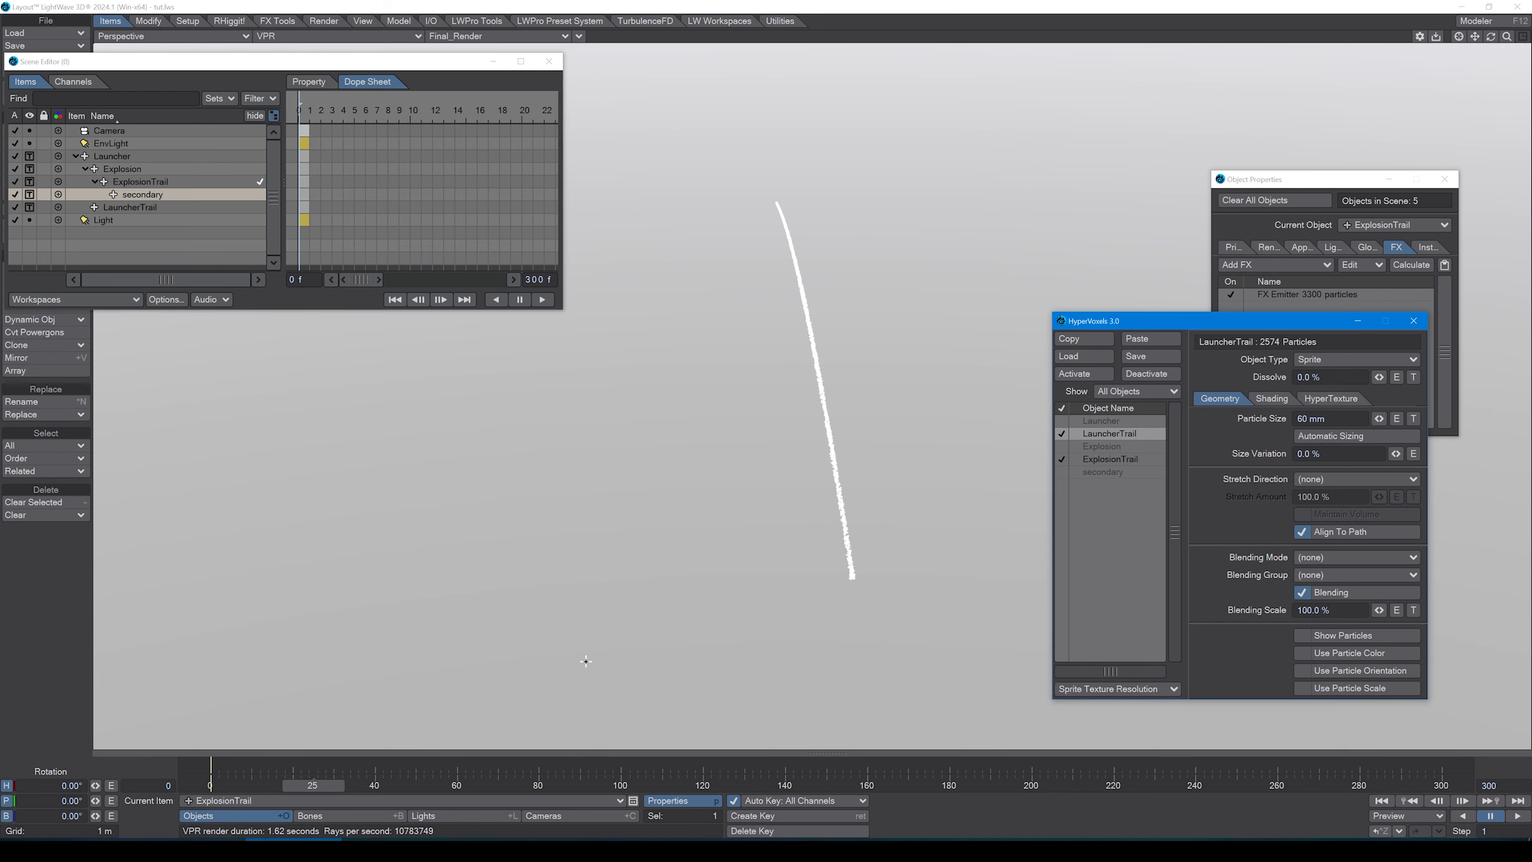
- Select ExplosionTrail in HyperVoxels and the Scene Editor, and examine its particles in shaded display at frame 74
{"action": "mouse_move", "coordinate": [324, 785]}
{"action": "left_mouse_down"}
{"action": "mouse_move", "coordinate": [249, 784]}
{"action": "mouse_move", "coordinate": [690, 784]}
{"action": "left_mouse_up"}
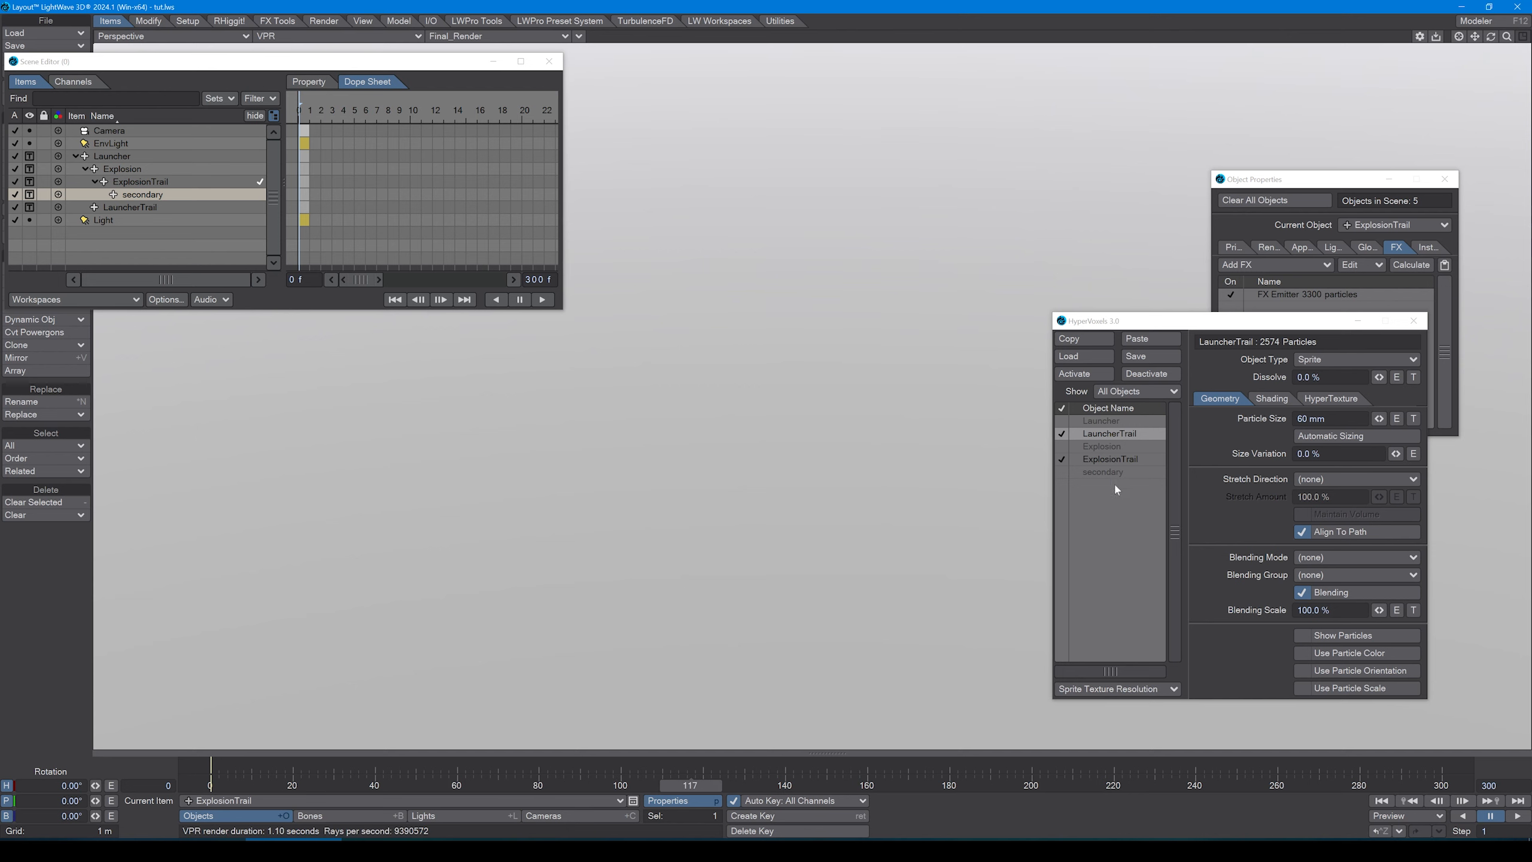
{"action": "left_click", "coordinate": [1130, 459]}
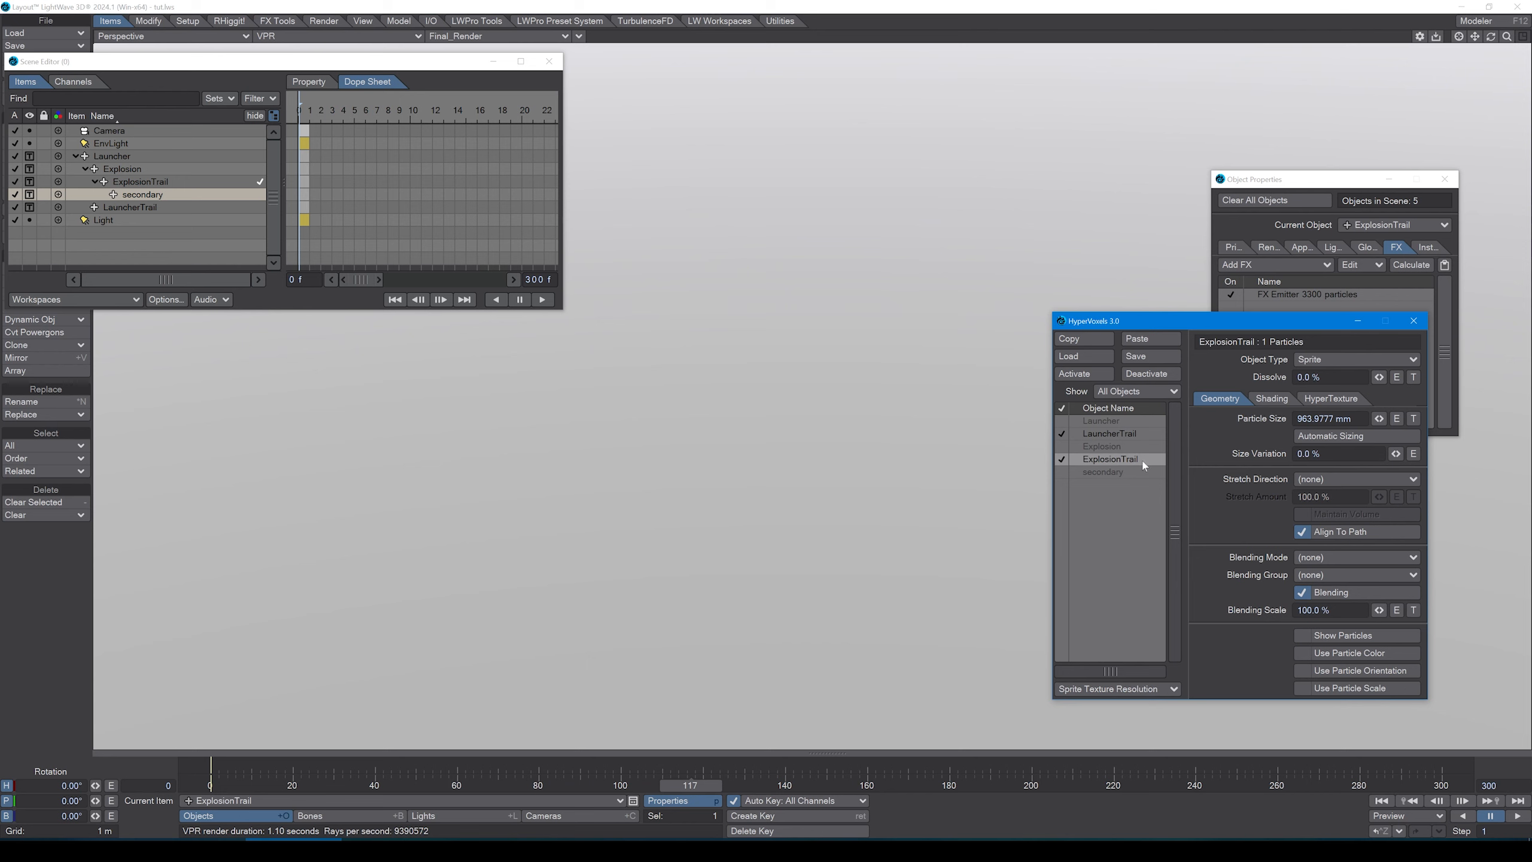
{"action": "key", "text": "ctrl+F9"}
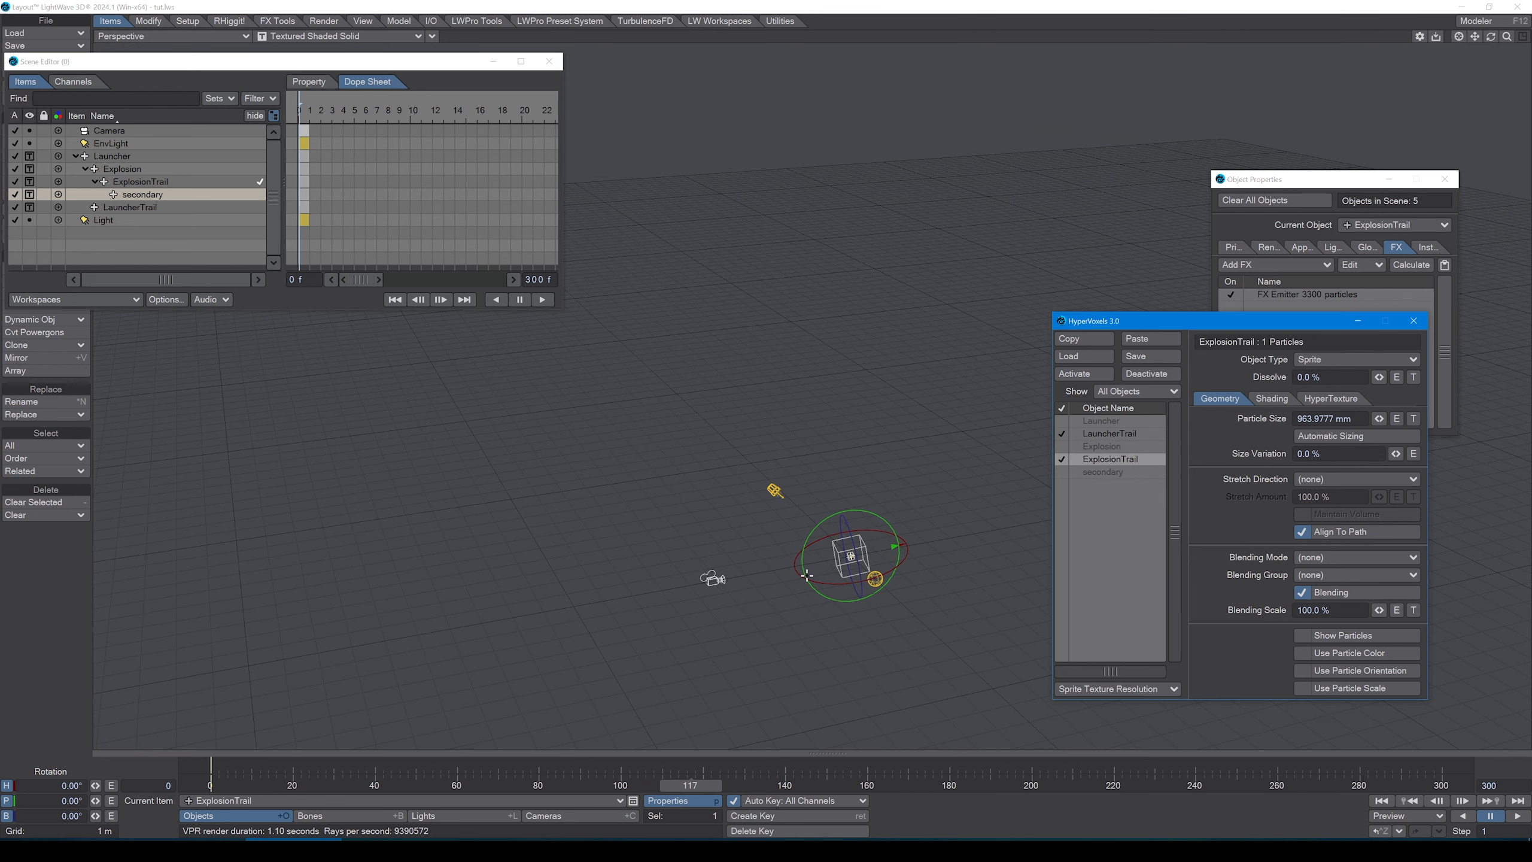
{"action": "left_click_drag", "start_coordinate": [712, 784], "coordinate": [513, 785]}
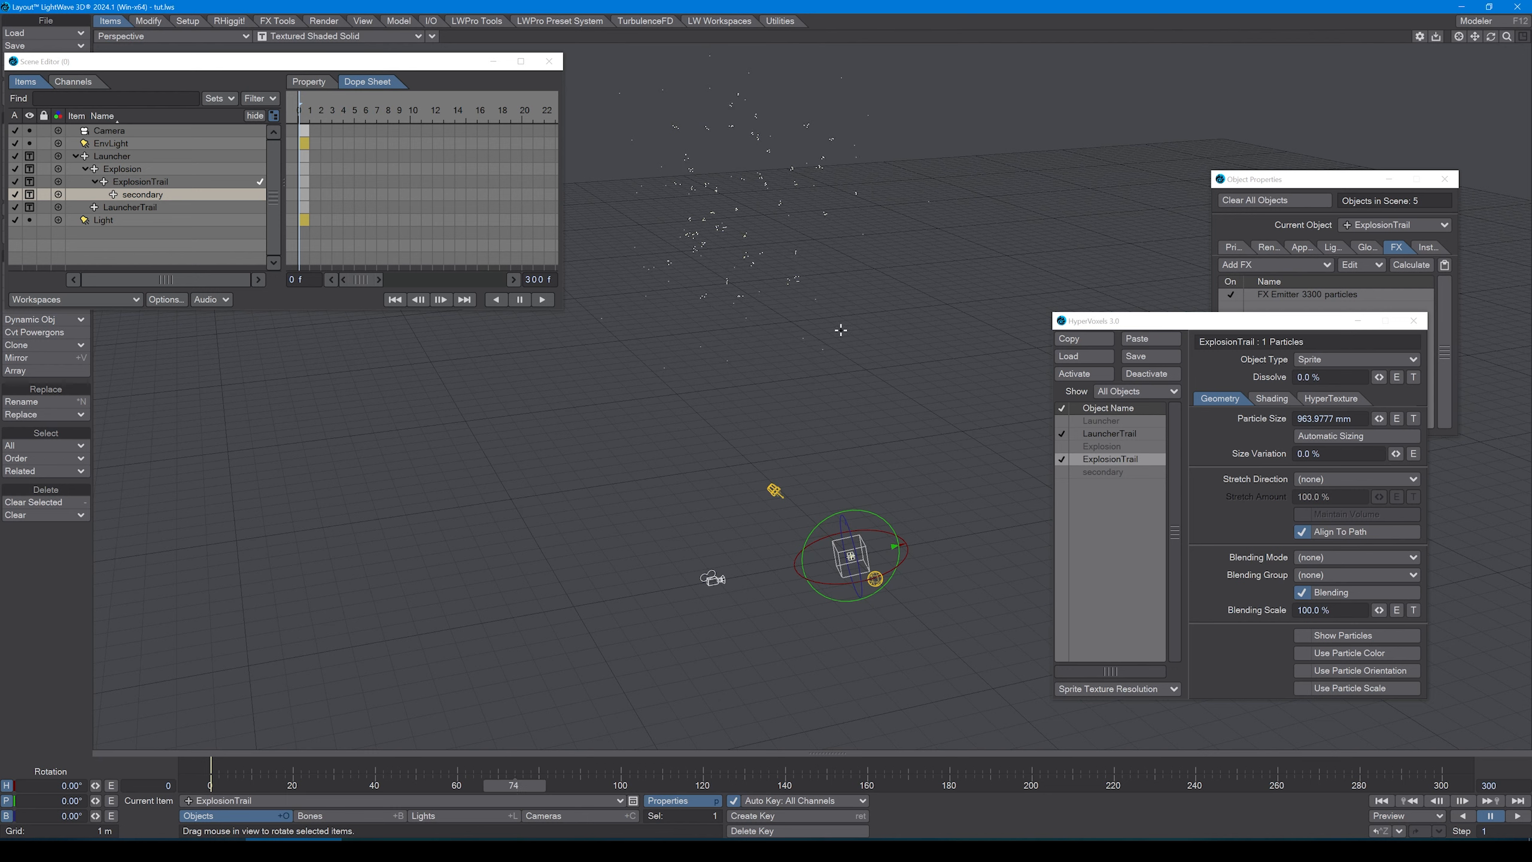
{"action": "left_click", "coordinate": [155, 182]}
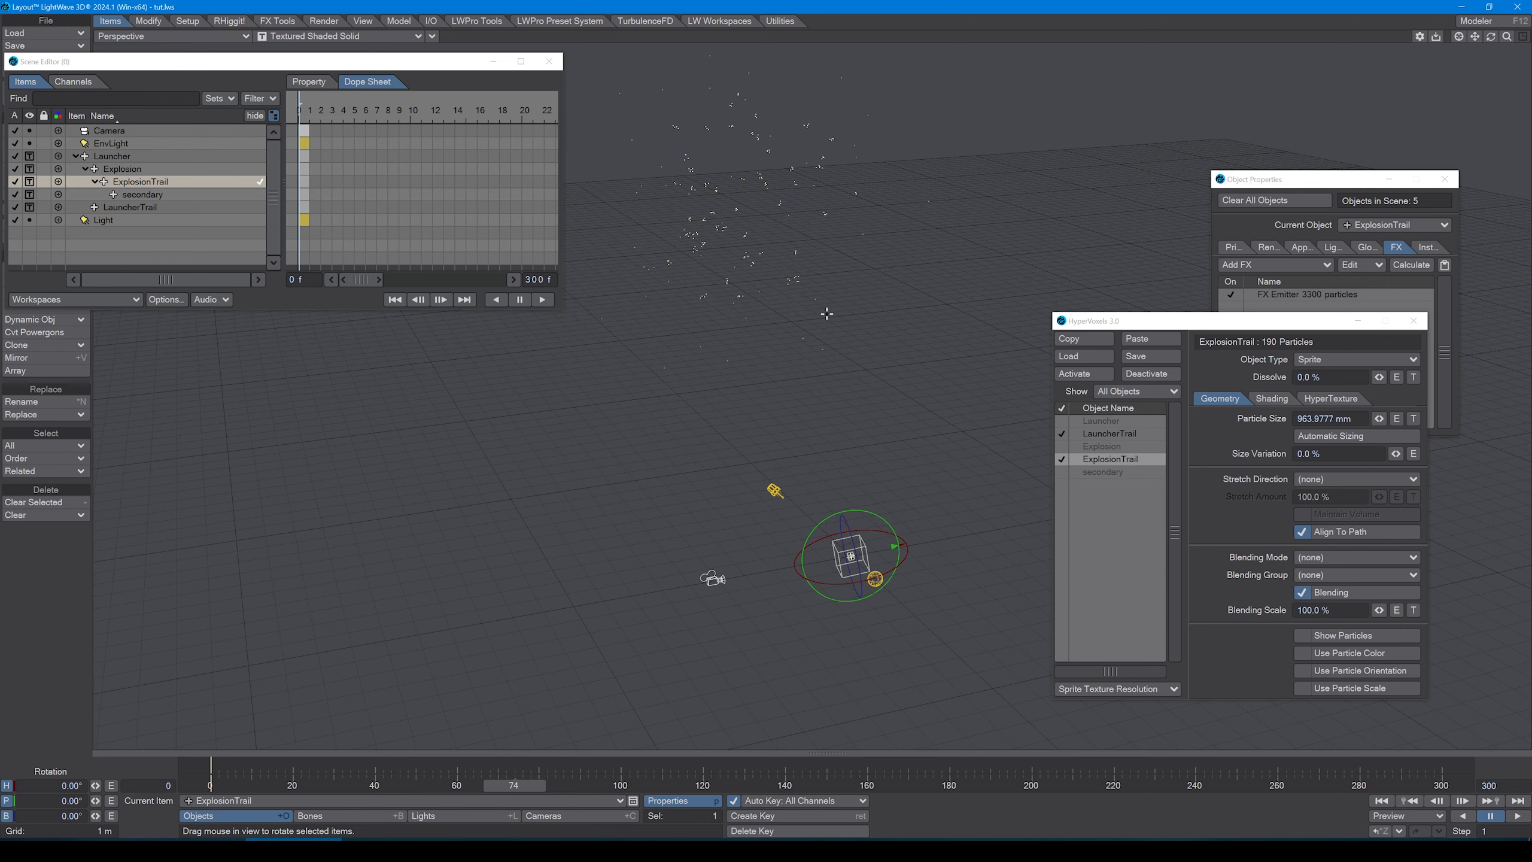
- Switch the viewport back to VPR at frame 61 and make the render backdrop black in the Effects settings
{"action": "key", "text": "ctrl+F9"}
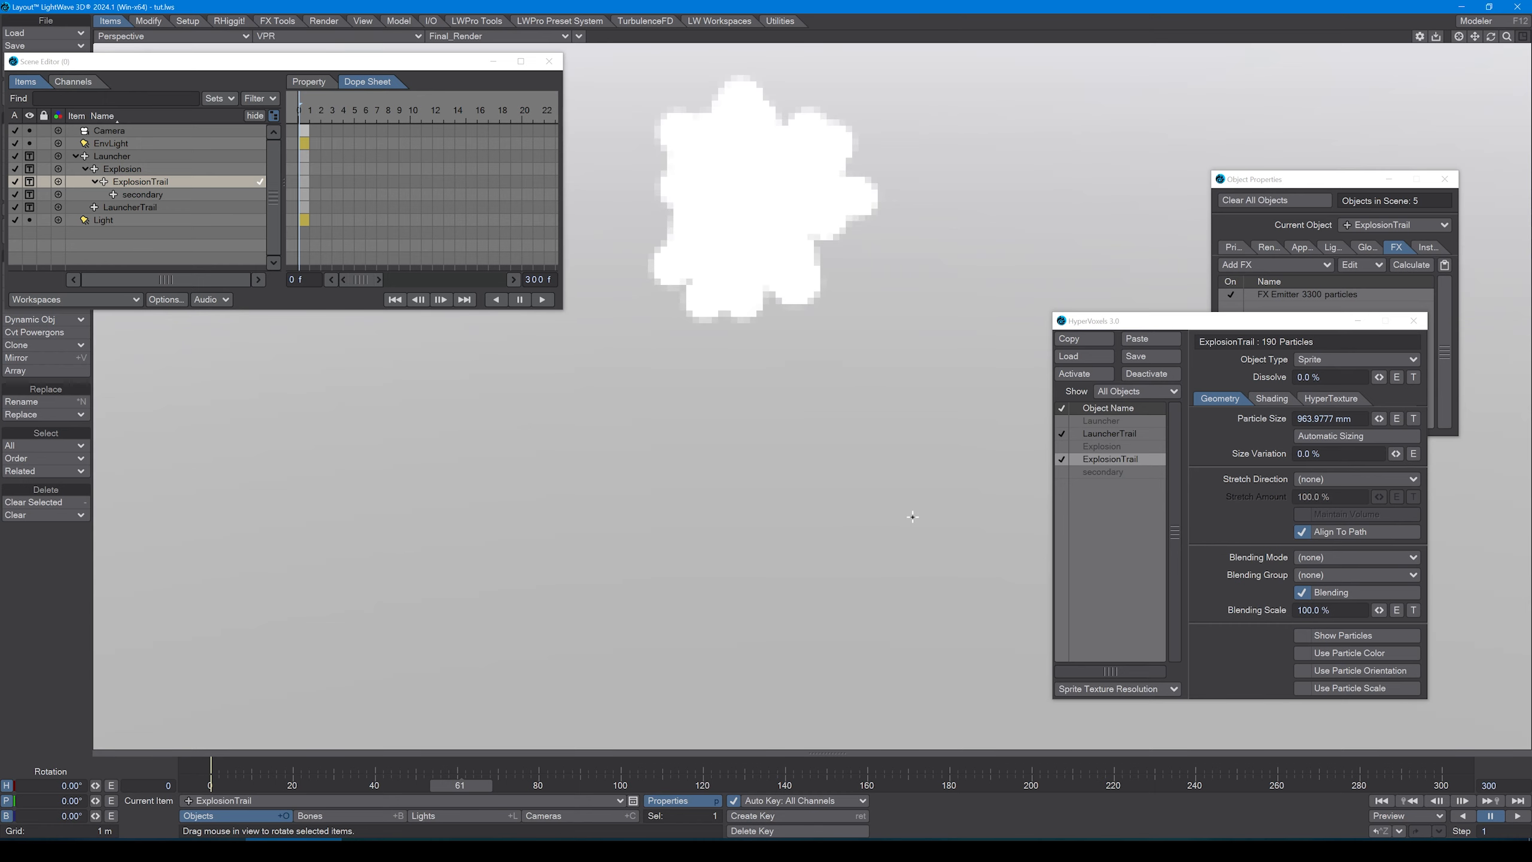
{"action": "key", "text": "ctrl+F5"}
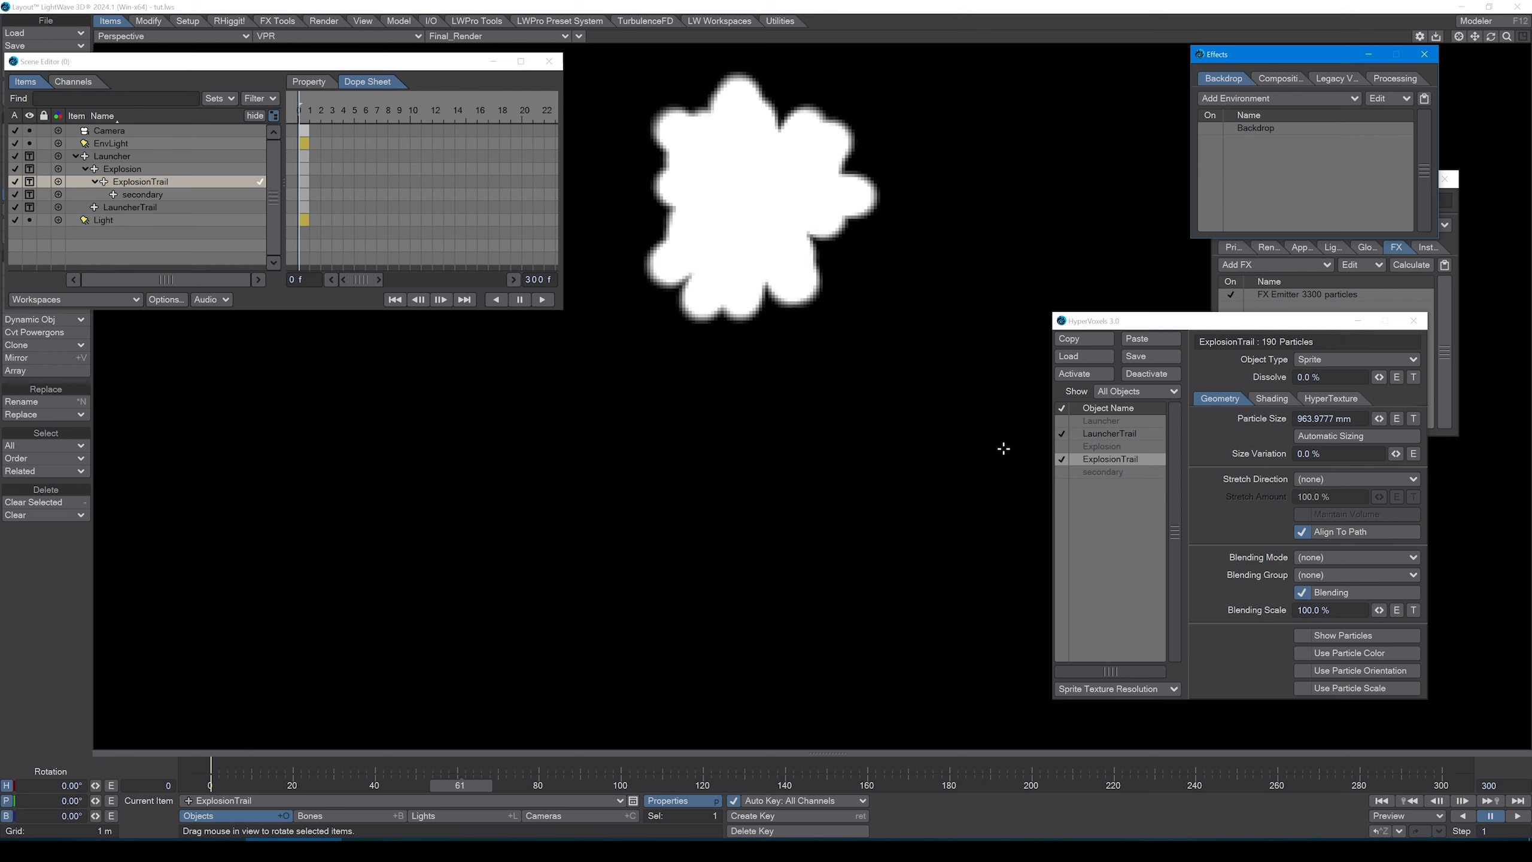
{"action": "left_click", "coordinate": [1286, 401]}
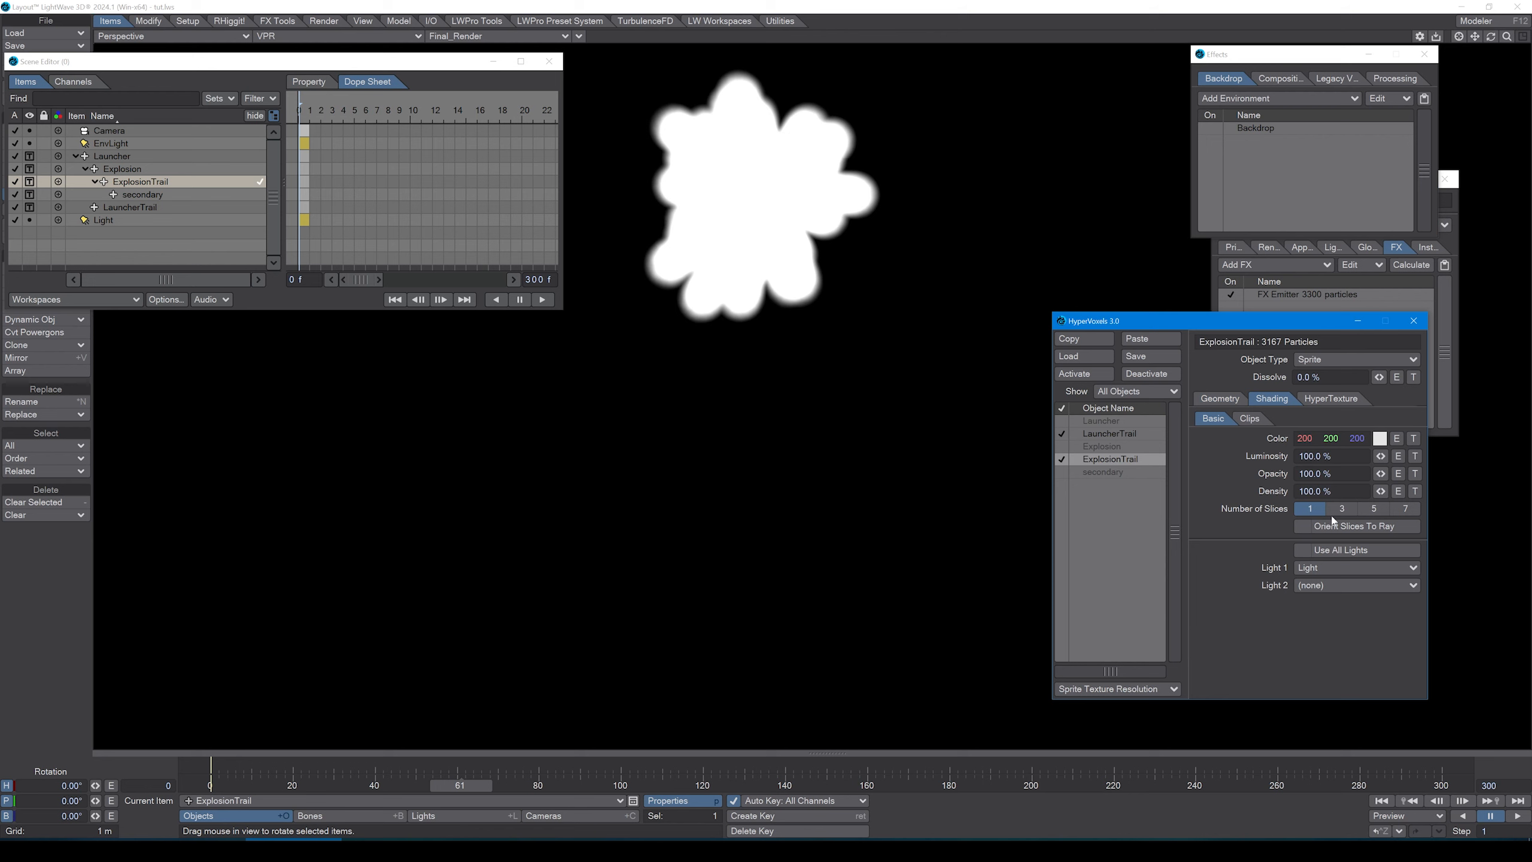
{"action": "left_click", "coordinate": [1414, 439]}
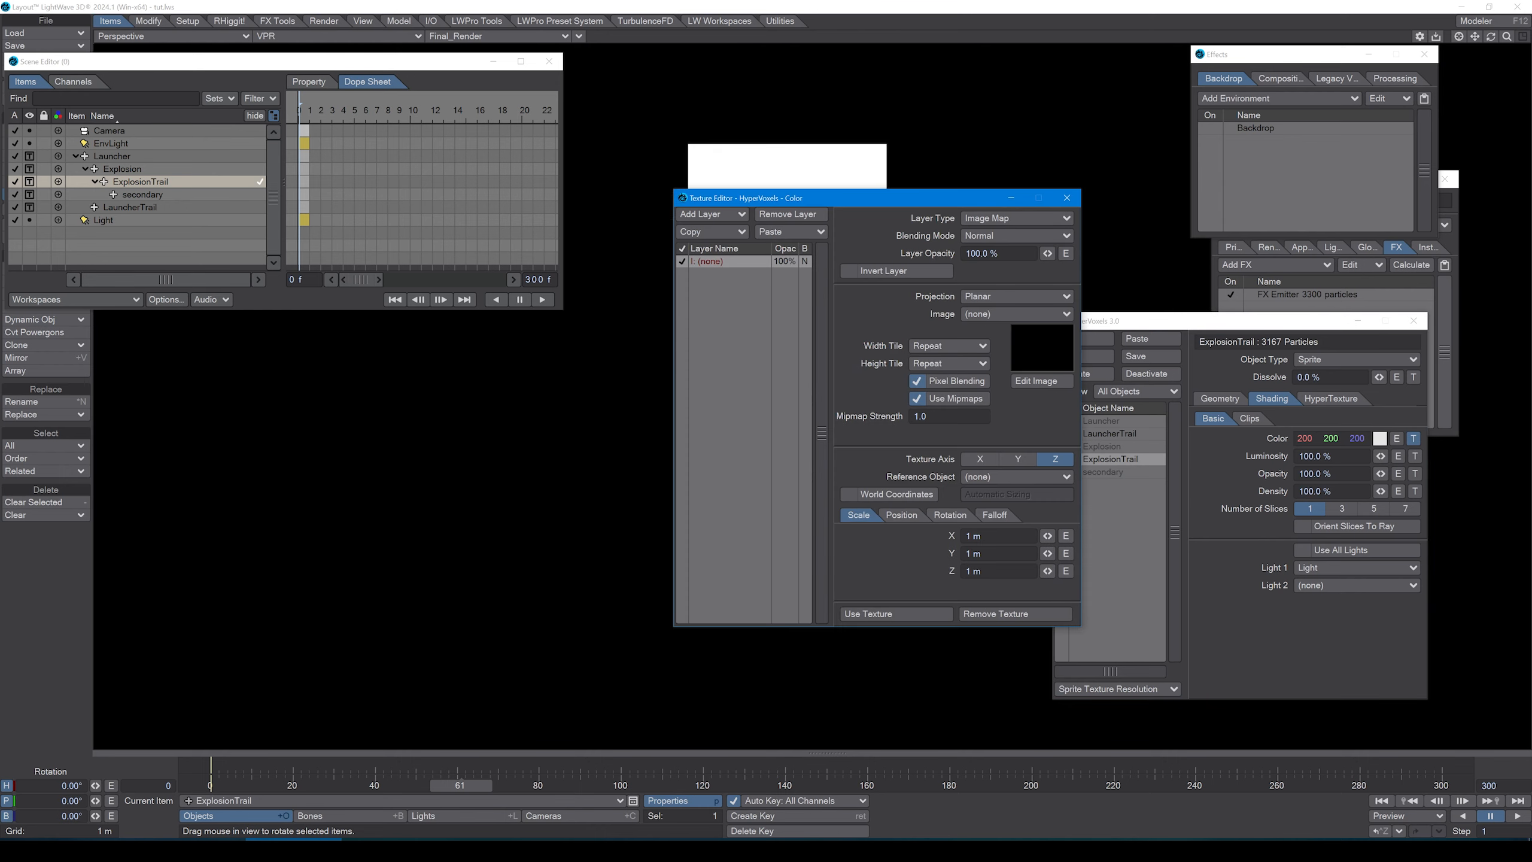
{"action": "left_click", "coordinate": [1014, 218]}
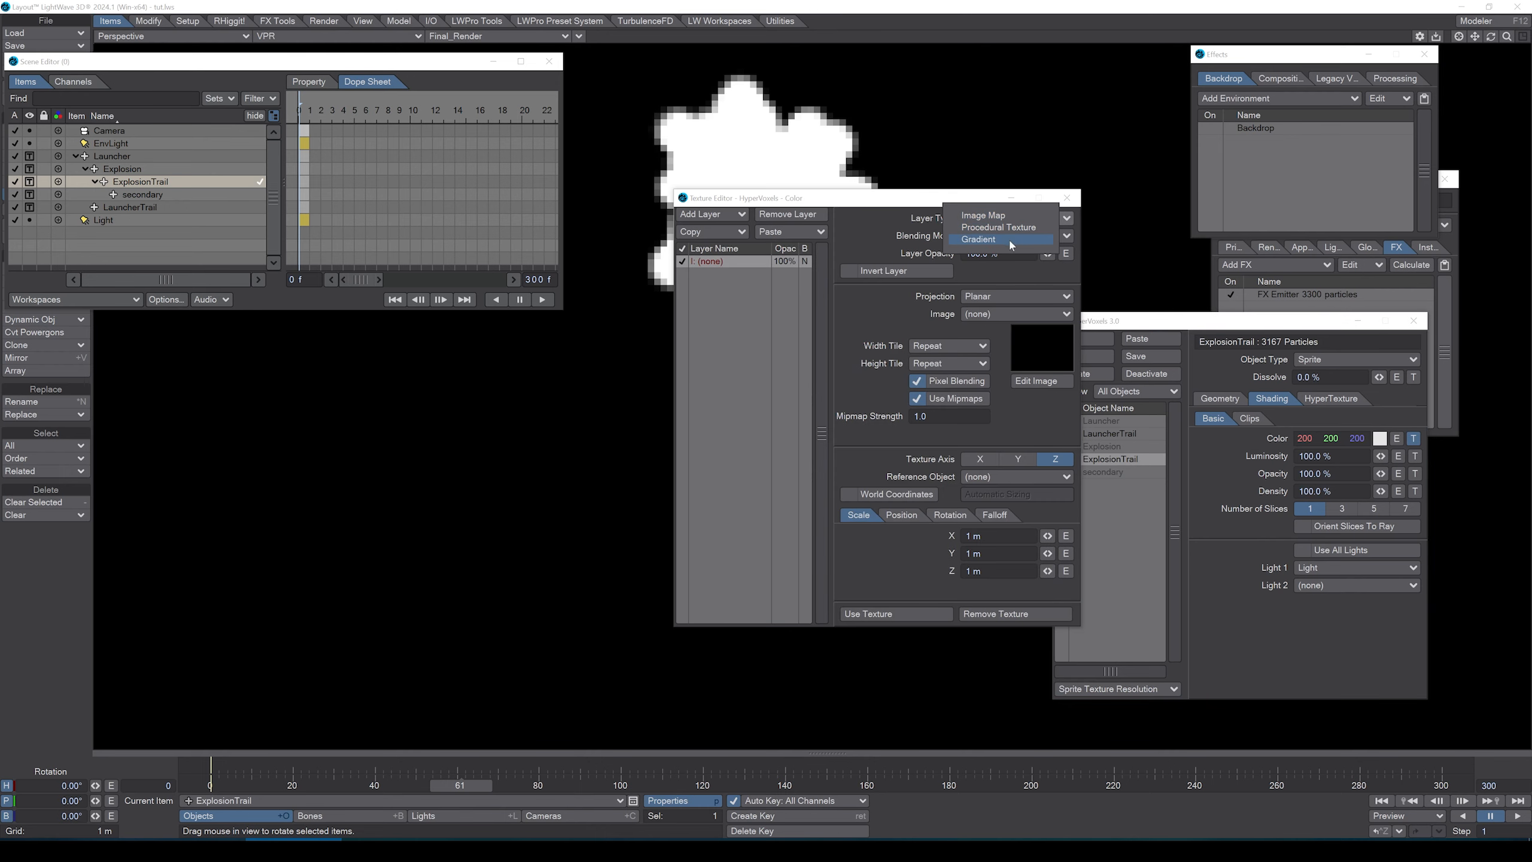
{"action": "left_click", "coordinate": [1009, 240]}
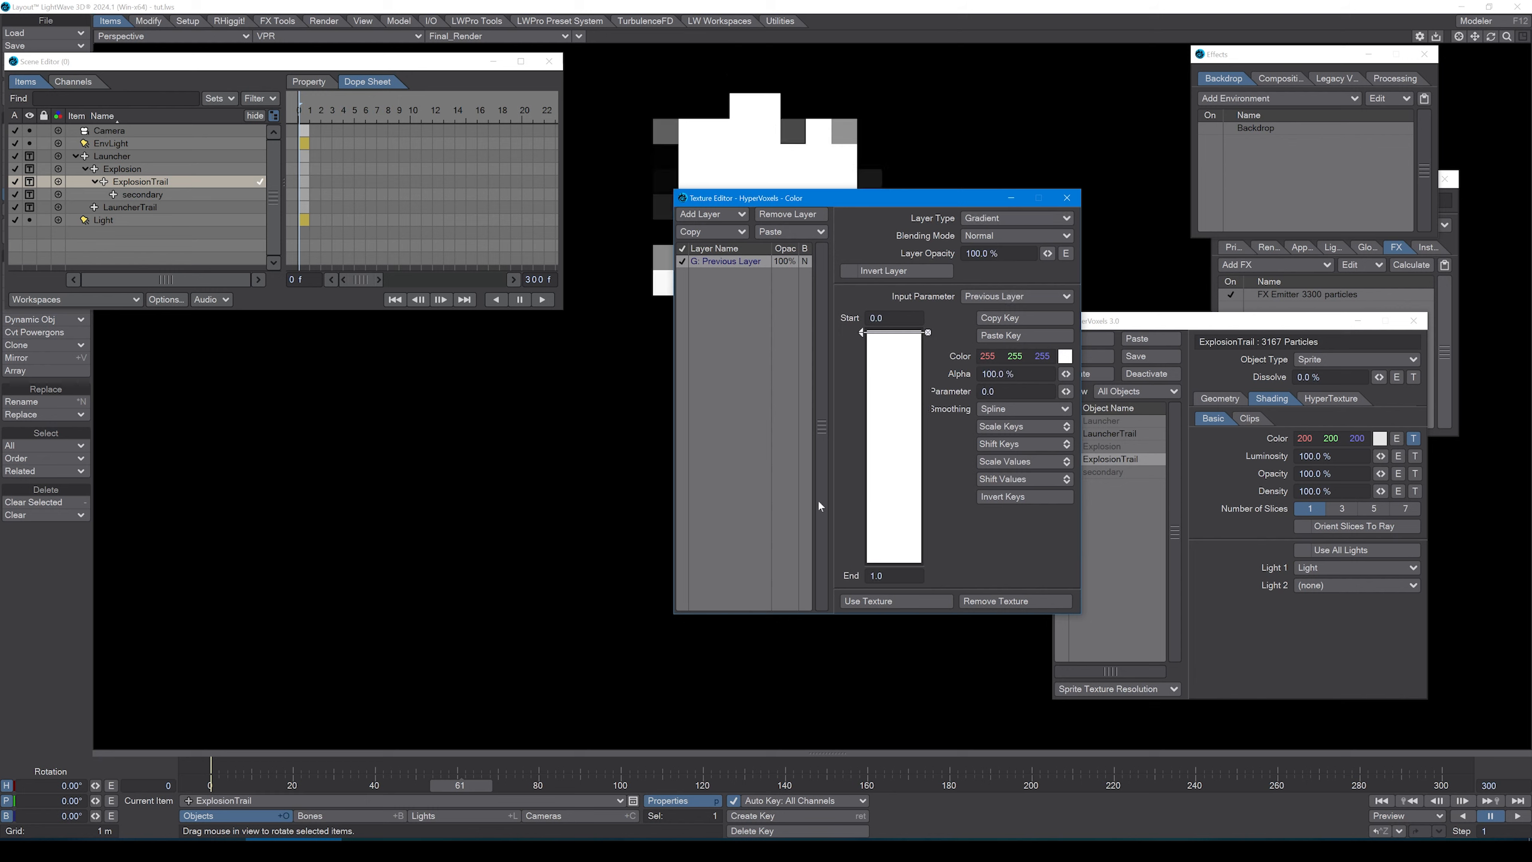
{"action": "left_click", "coordinate": [984, 602]}
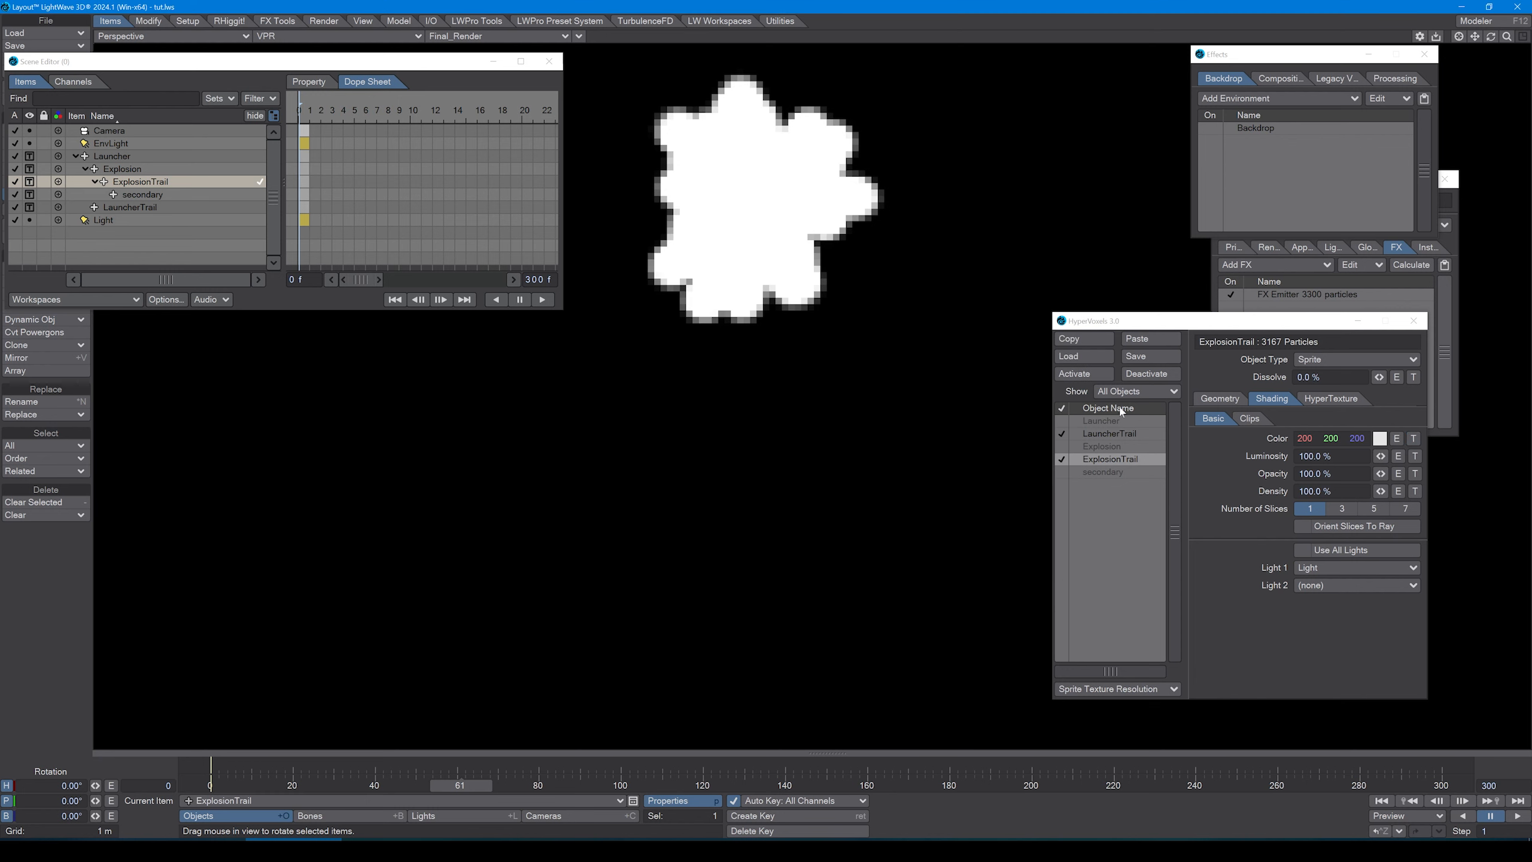
- At frame 29, give LauncherTrail's HyperVoxels color a Gradient texture with Relative Particle Age as its input parameter
{"action": "left_click", "coordinate": [1121, 434]}
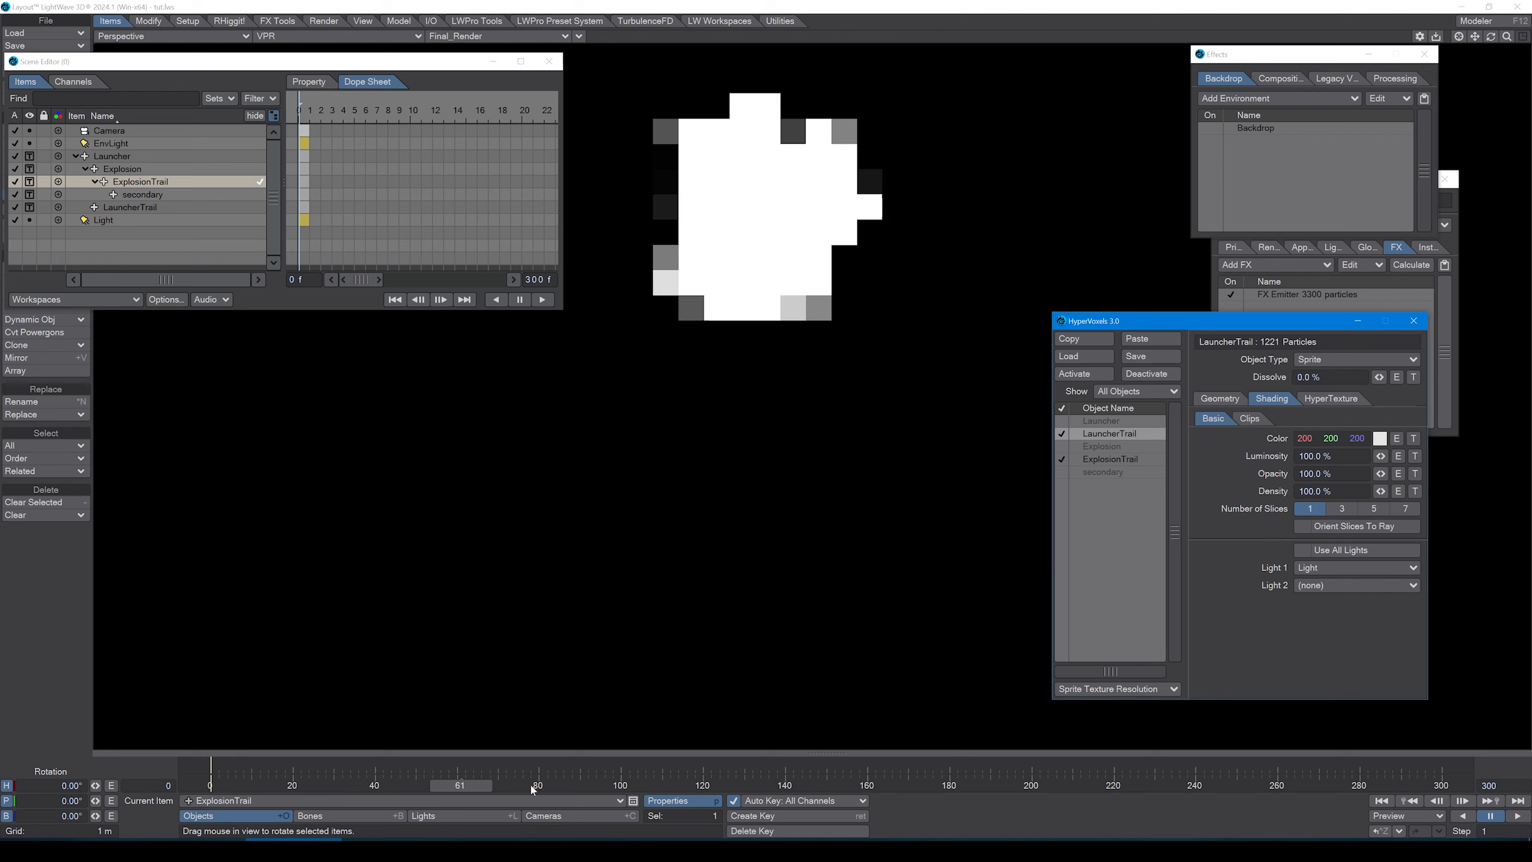
{"action": "left_click_drag", "start_coordinate": [459, 785], "coordinate": [329, 785]}
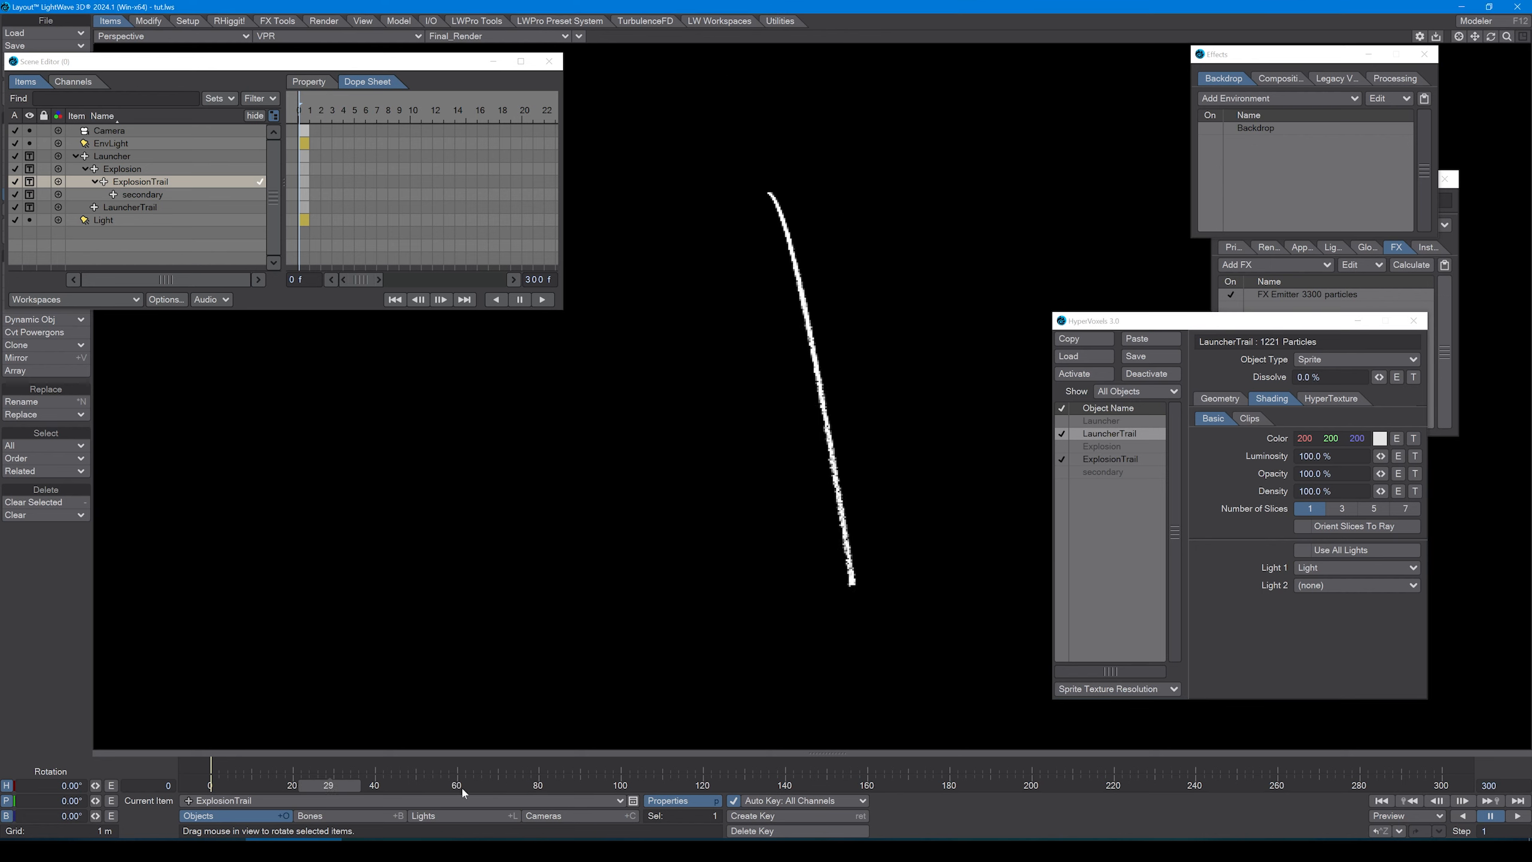
{"action": "left_click", "coordinate": [1411, 439]}
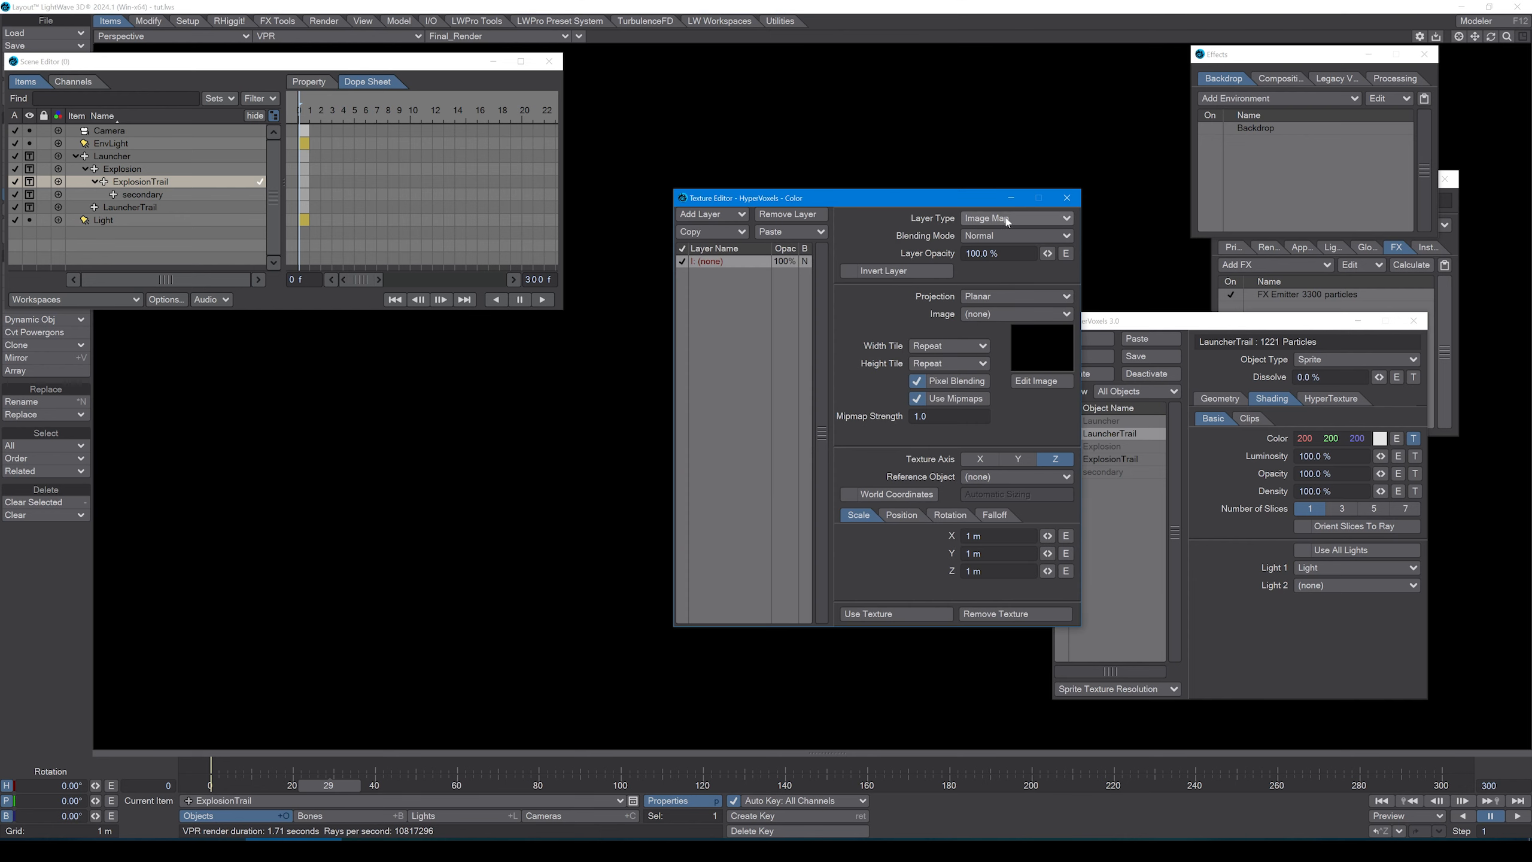
{"action": "left_click", "coordinate": [1006, 220]}
{"action": "left_click", "coordinate": [999, 235]}
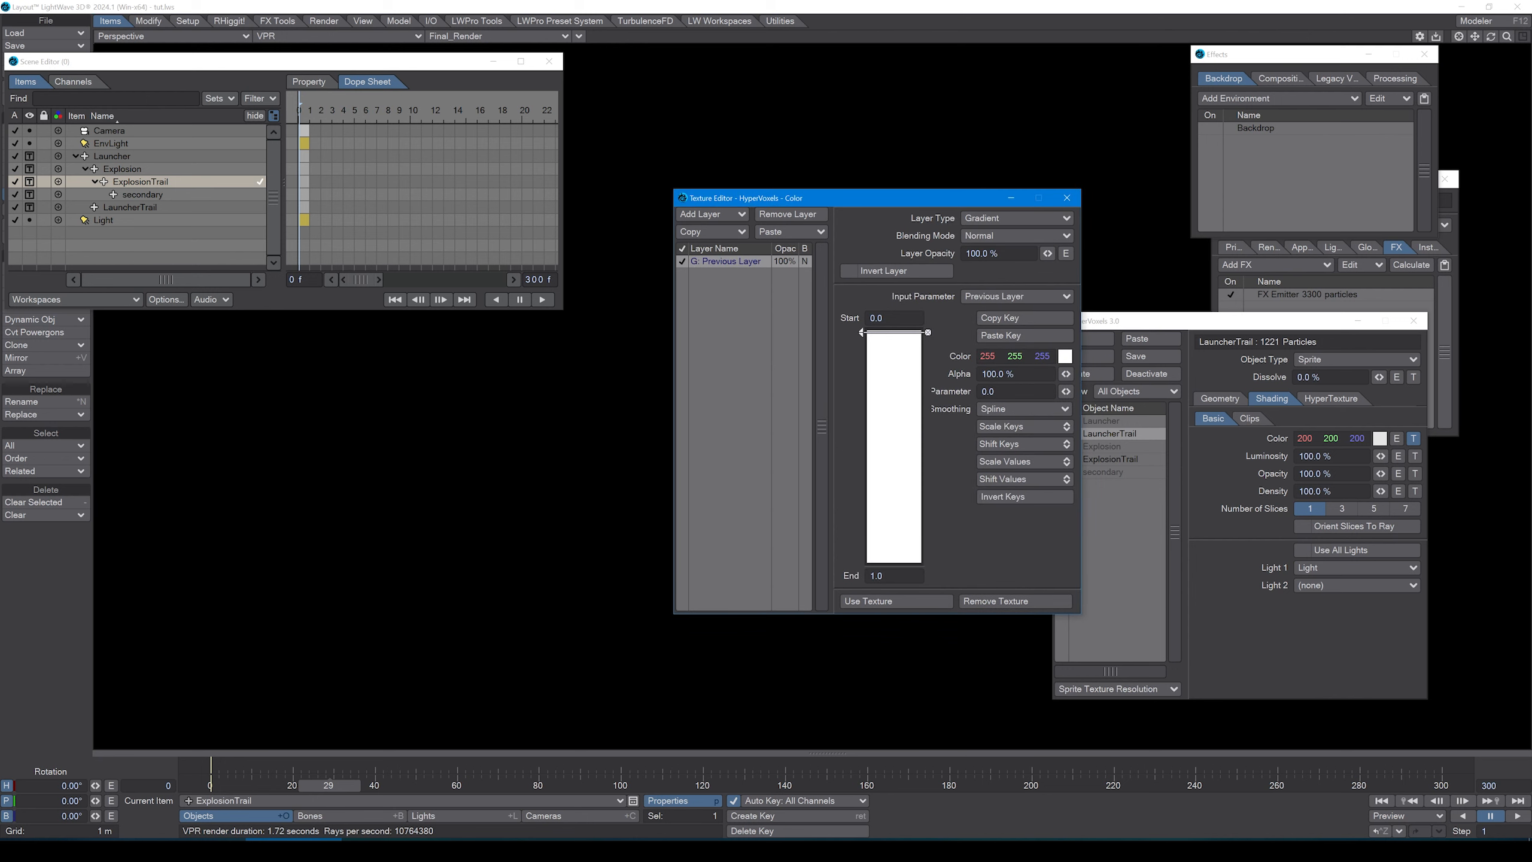
{"action": "left_click", "coordinate": [1003, 296]}
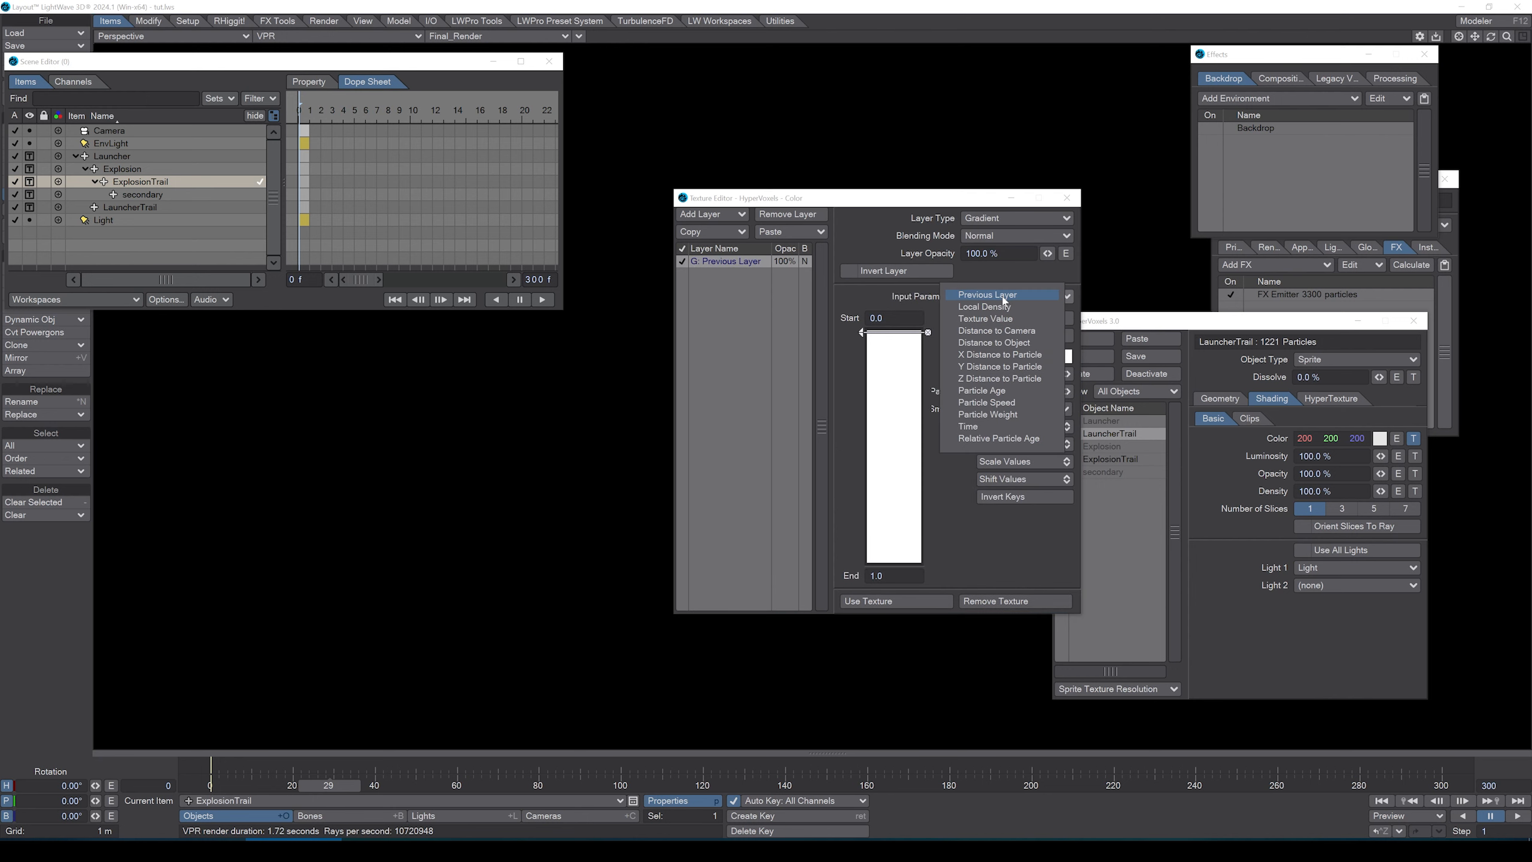
{"action": "left_click", "coordinate": [999, 439]}
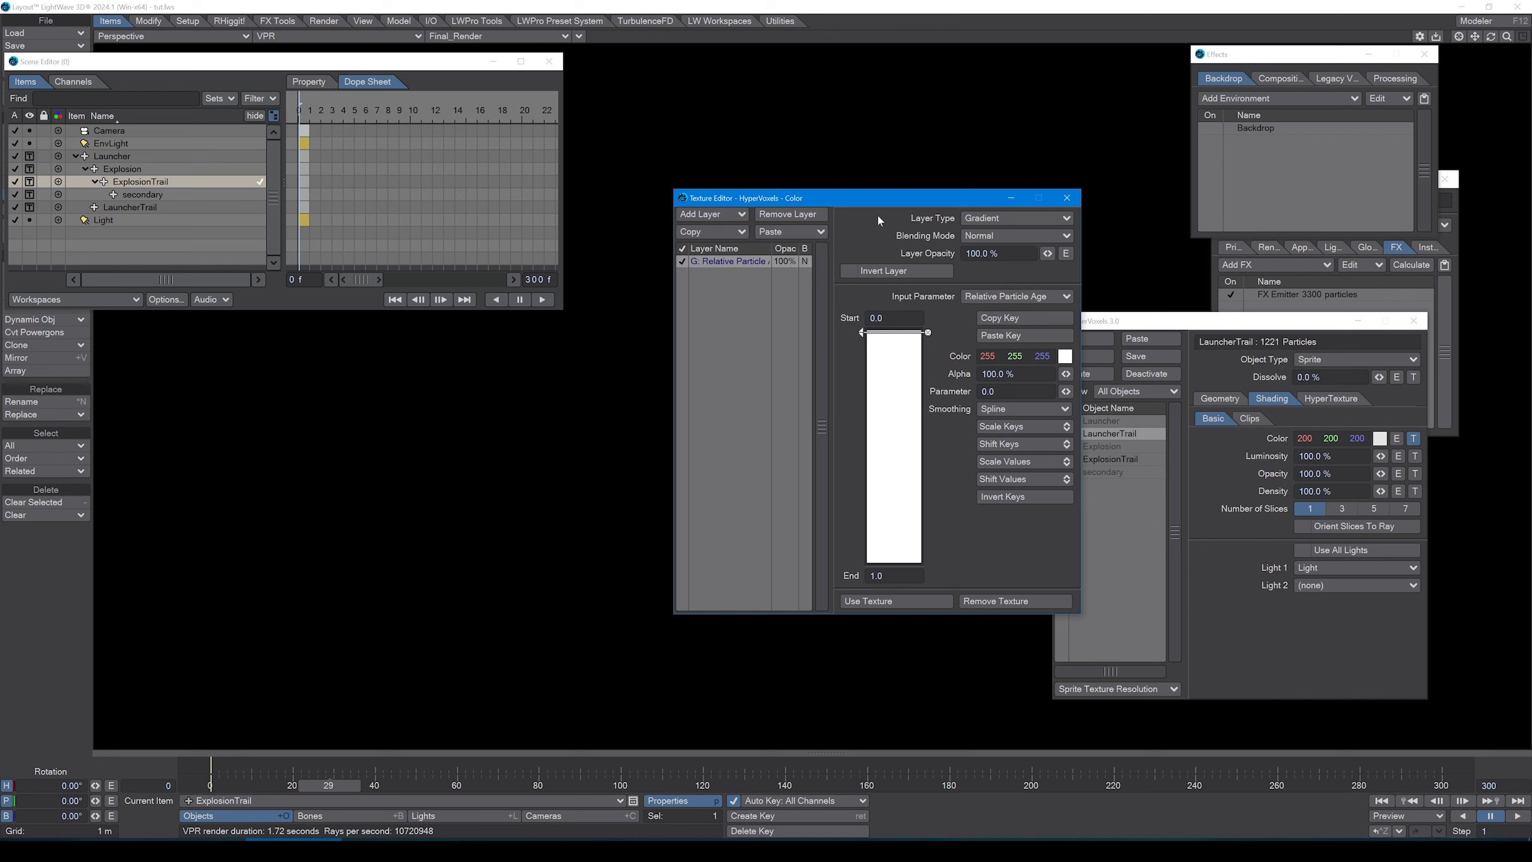
- Color the gradient's start key orange (HSV 28°, 255, 255) and add a pink key (342°, 255, 255) at parameter 1.0
{"action": "left_click_drag", "start_coordinate": [887, 194], "coordinate": [1078, 156]}
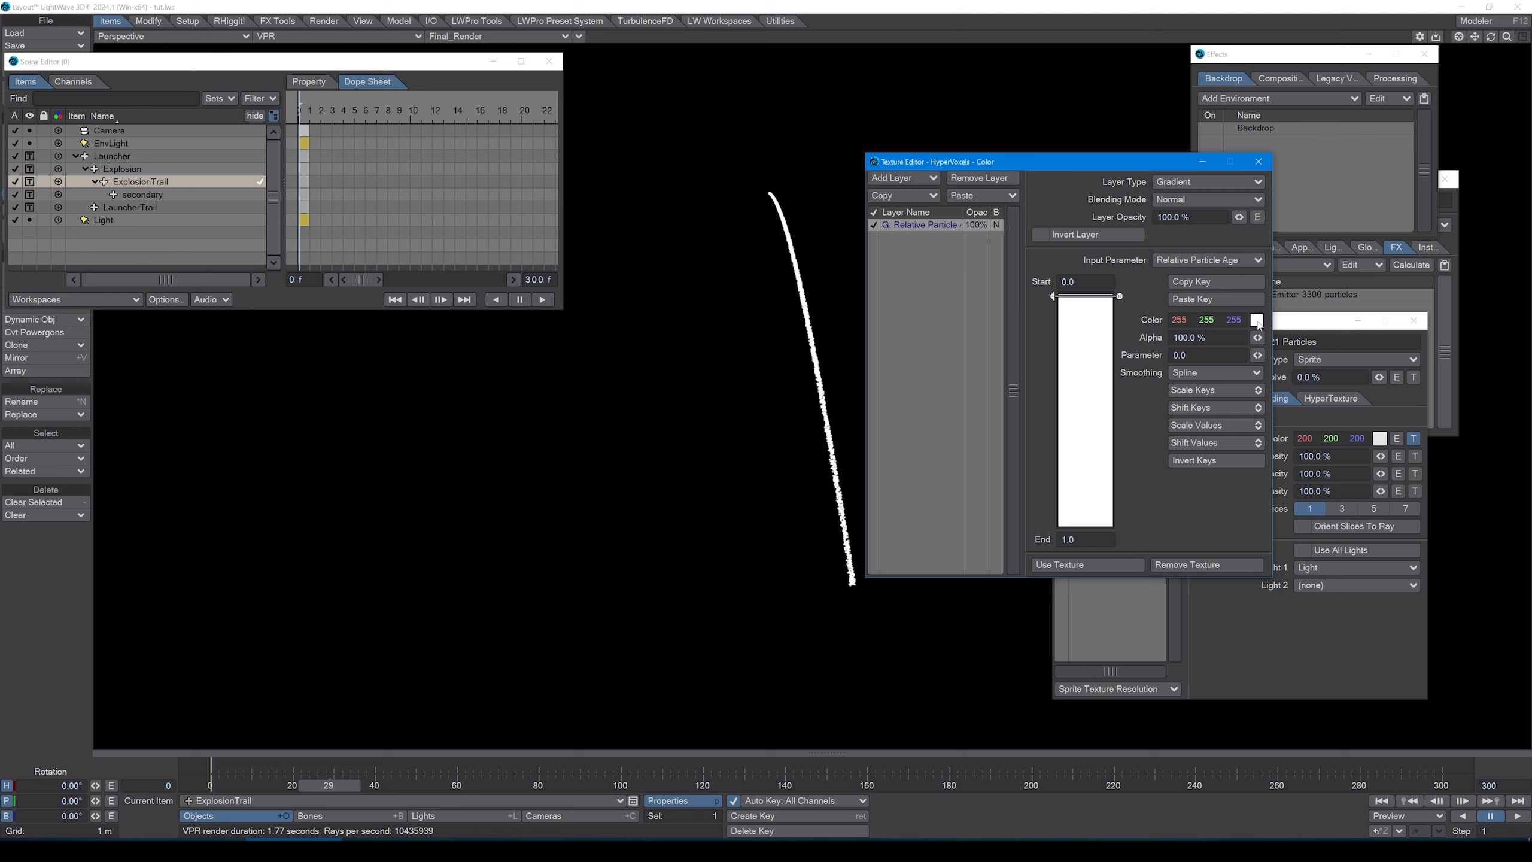
{"action": "right_click", "coordinate": [1235, 322]}
{"action": "left_click_drag", "start_coordinate": [1180, 320], "coordinate": [1222, 327]}
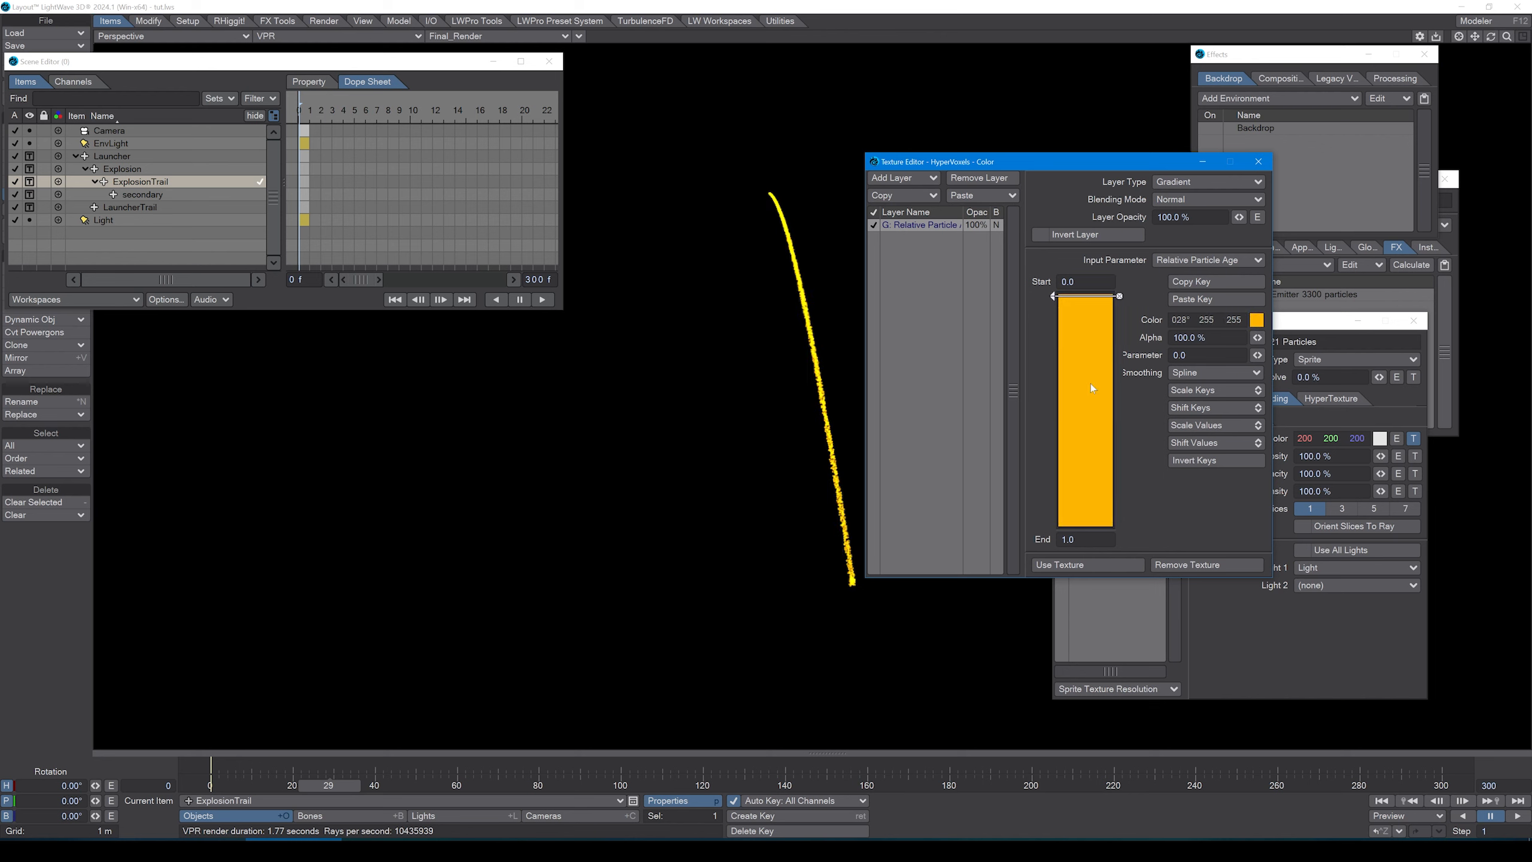
{"action": "left_click_drag", "start_coordinate": [1093, 465], "coordinate": [1093, 524]}
{"action": "left_click_drag", "start_coordinate": [1180, 319], "coordinate": [1159, 319]}
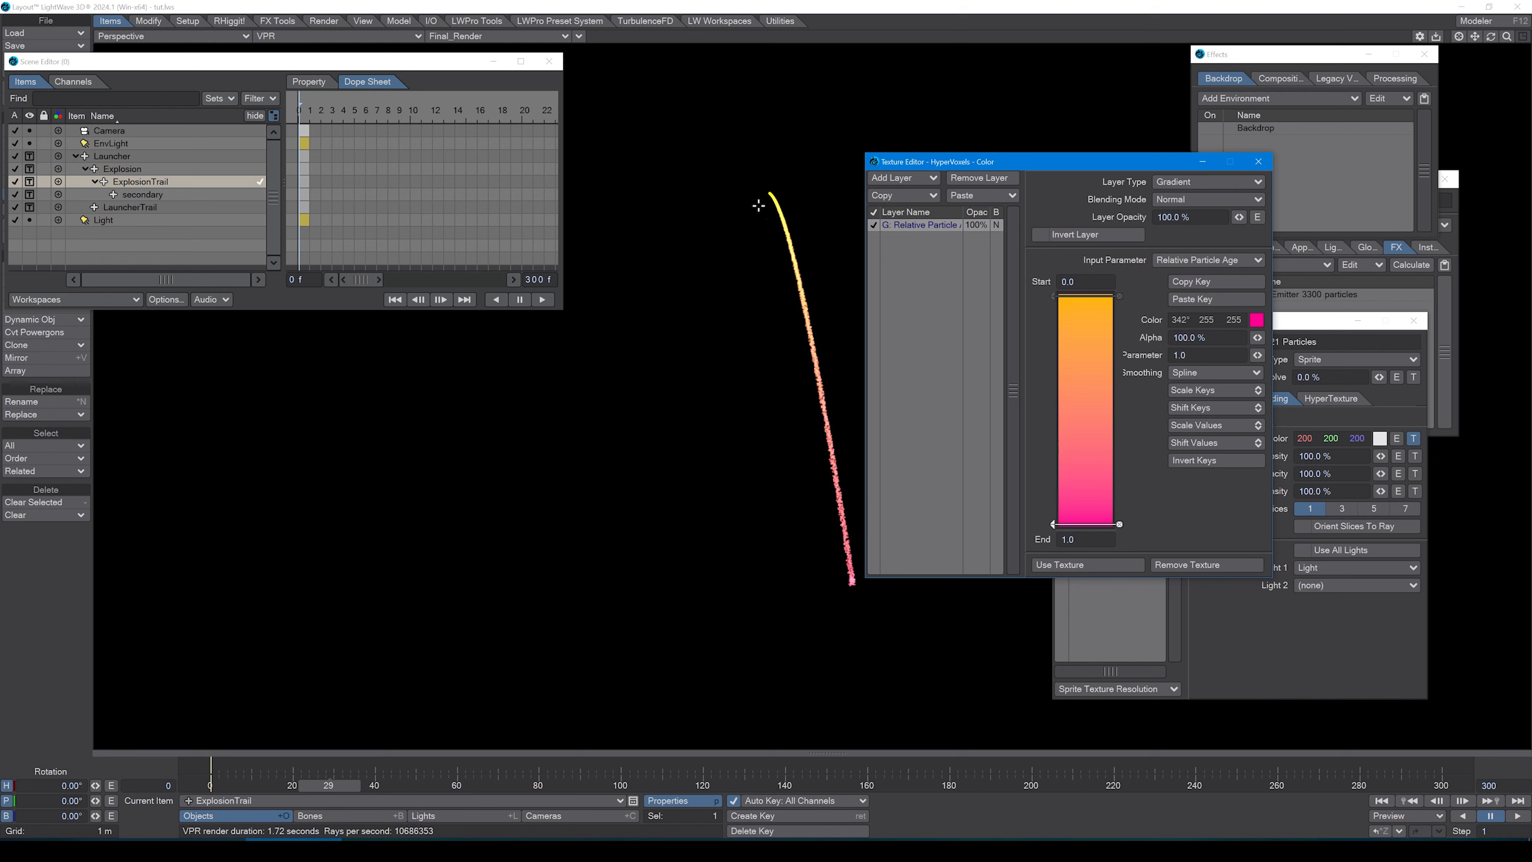
- Preview the launcher trail's colors at frames 12, 7 and 36, and apply the gradient texture
{"action": "left_click_drag", "start_coordinate": [346, 787], "coordinate": [277, 788]}
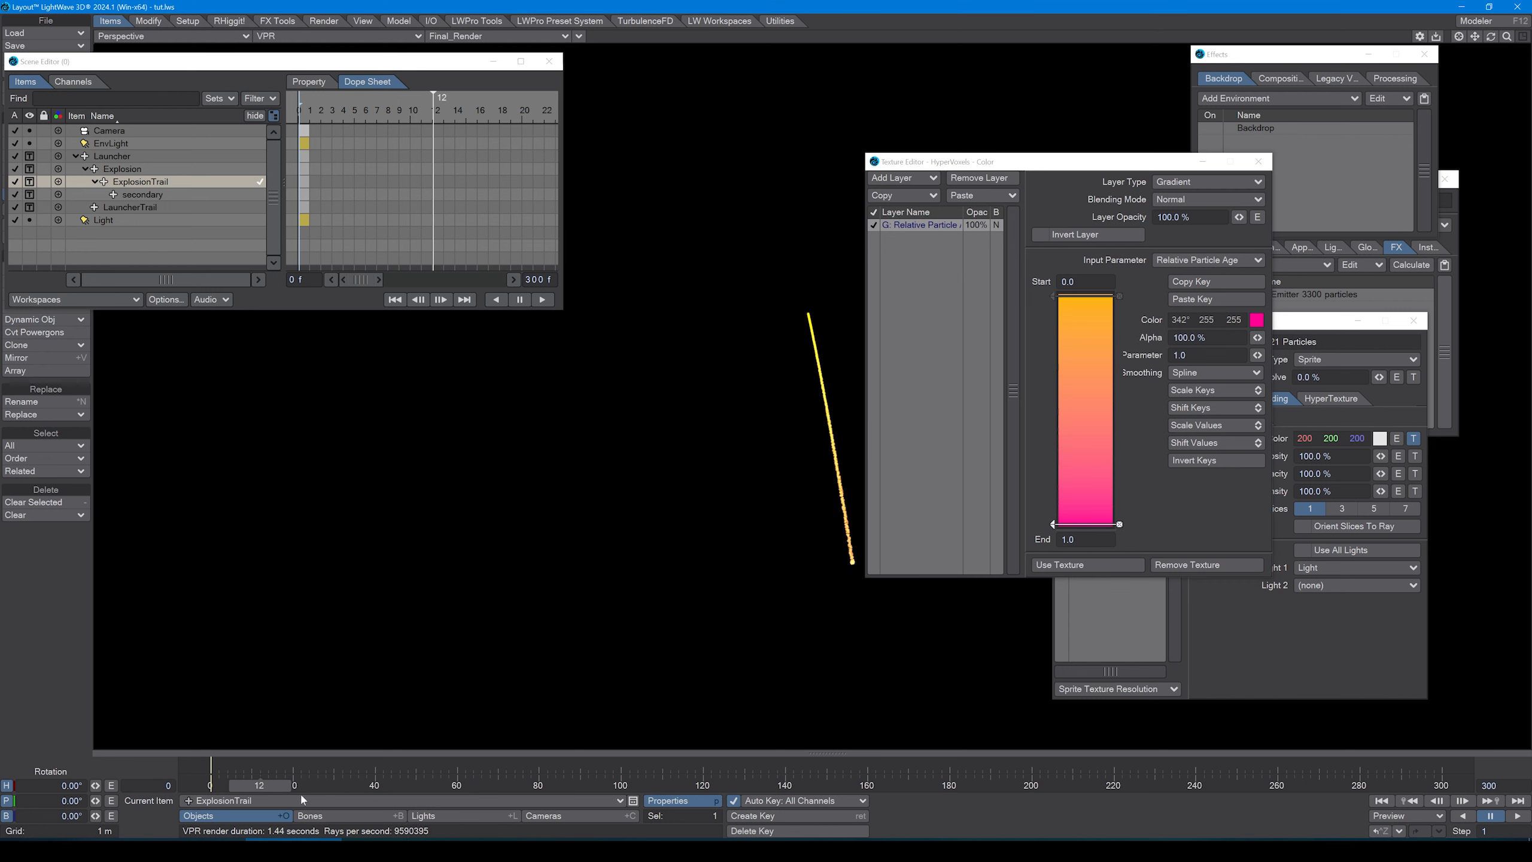
{"action": "left_click_drag", "start_coordinate": [263, 792], "coordinate": [242, 793]}
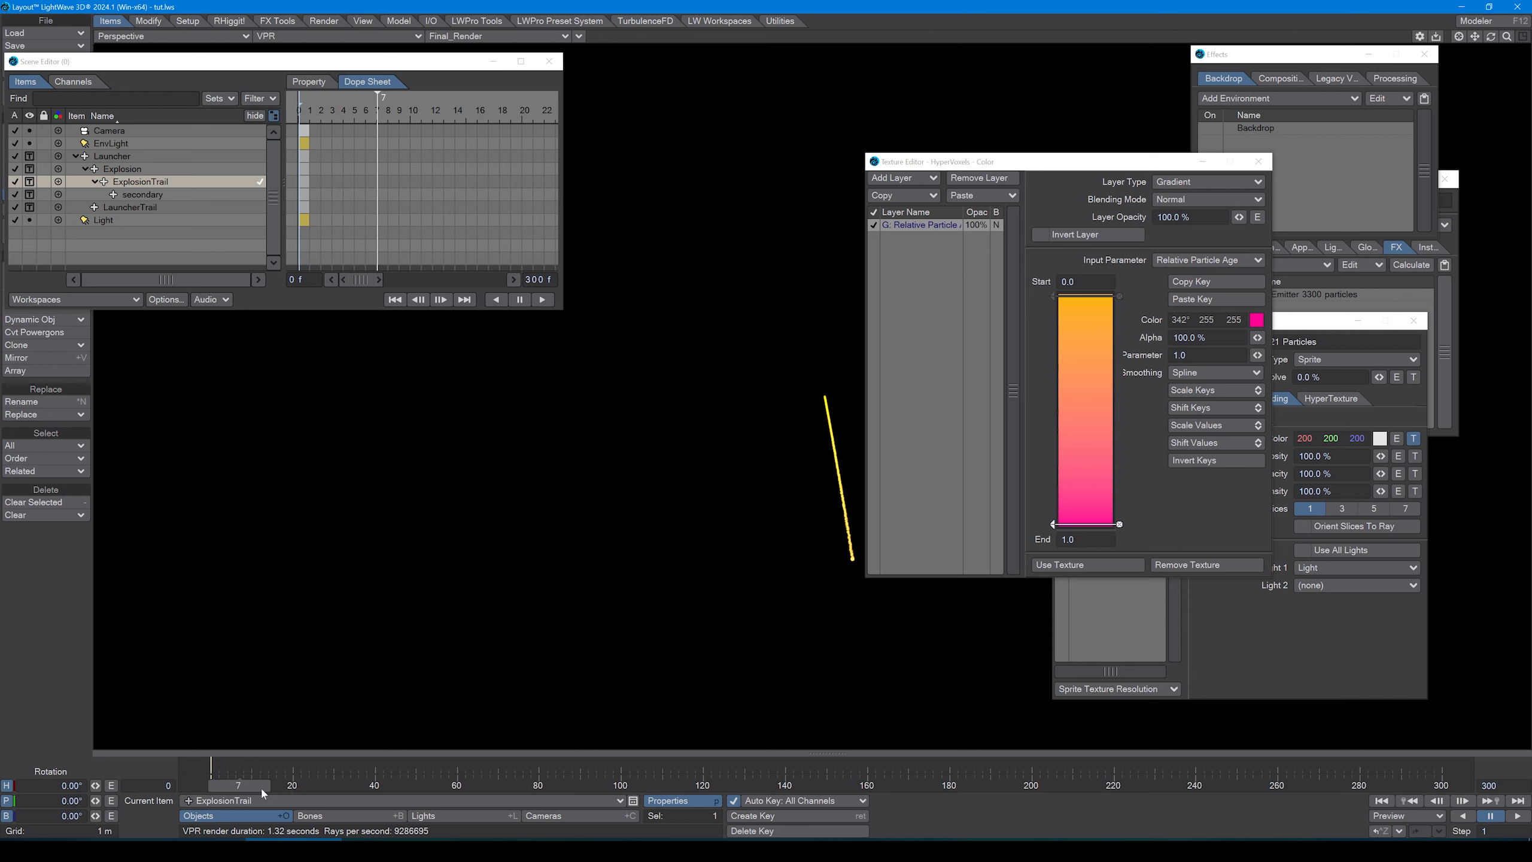
{"action": "left_click_drag", "start_coordinate": [240, 786], "coordinate": [360, 786]}
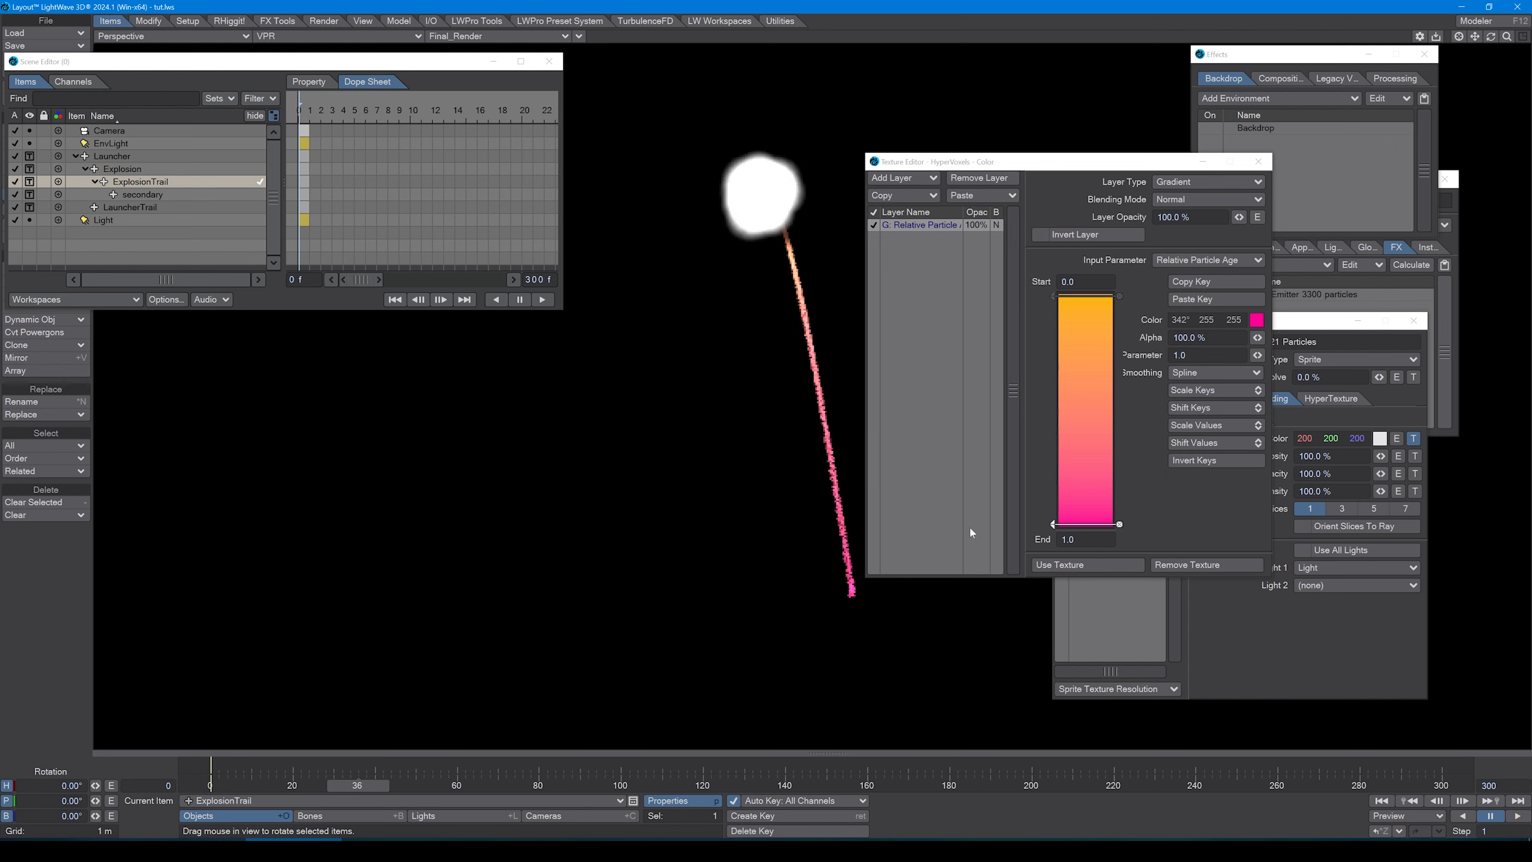
{"action": "left_click", "coordinate": [1116, 569]}
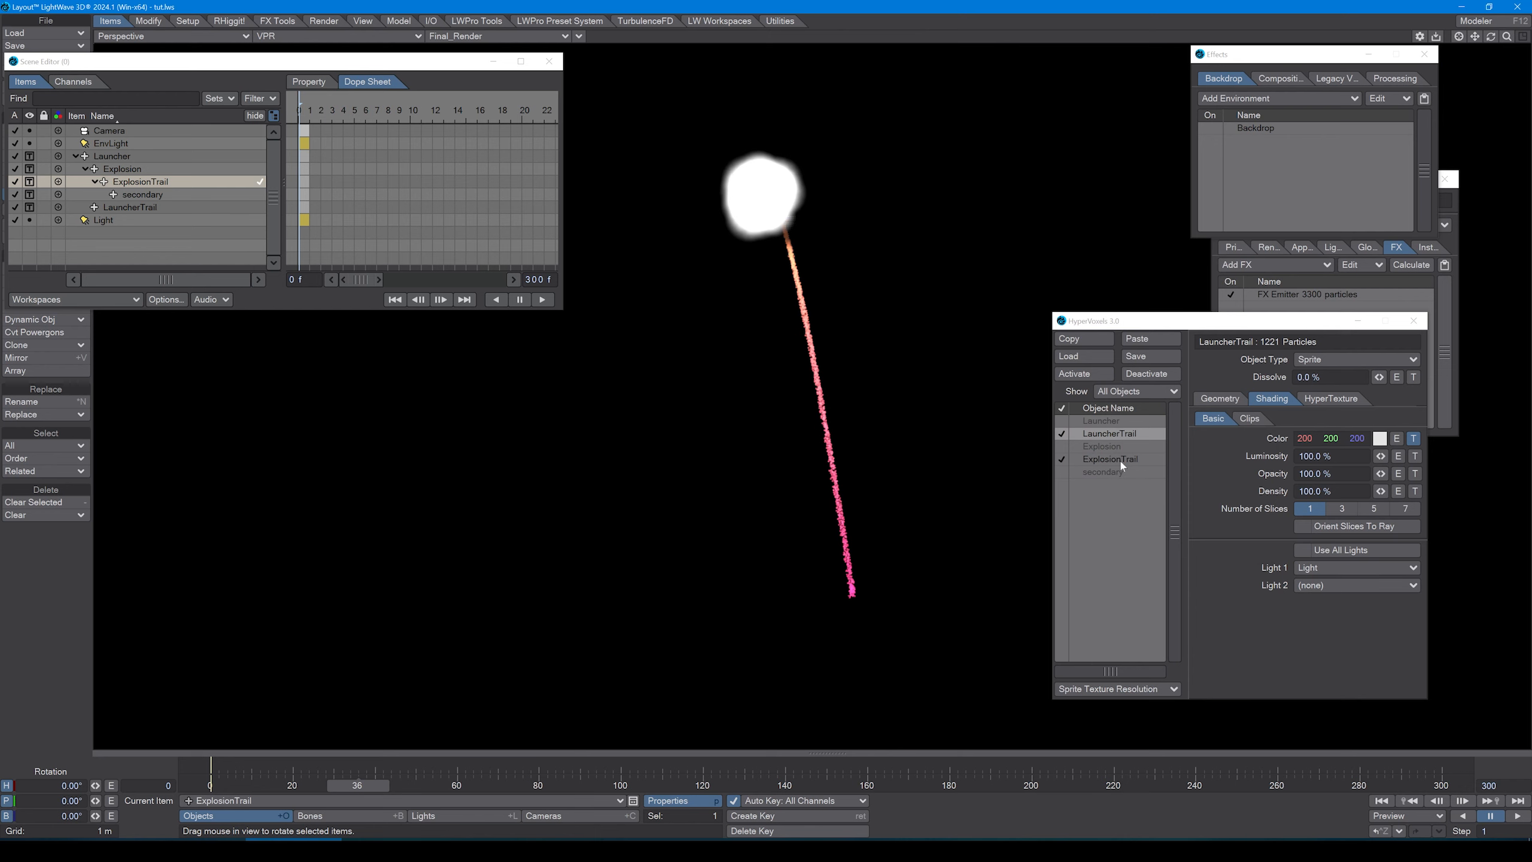
- Give ExplosionTrail's HyperVoxels color a Gradient texture with Relative Particle Age as its input parameter
{"action": "left_click", "coordinate": [1110, 459]}
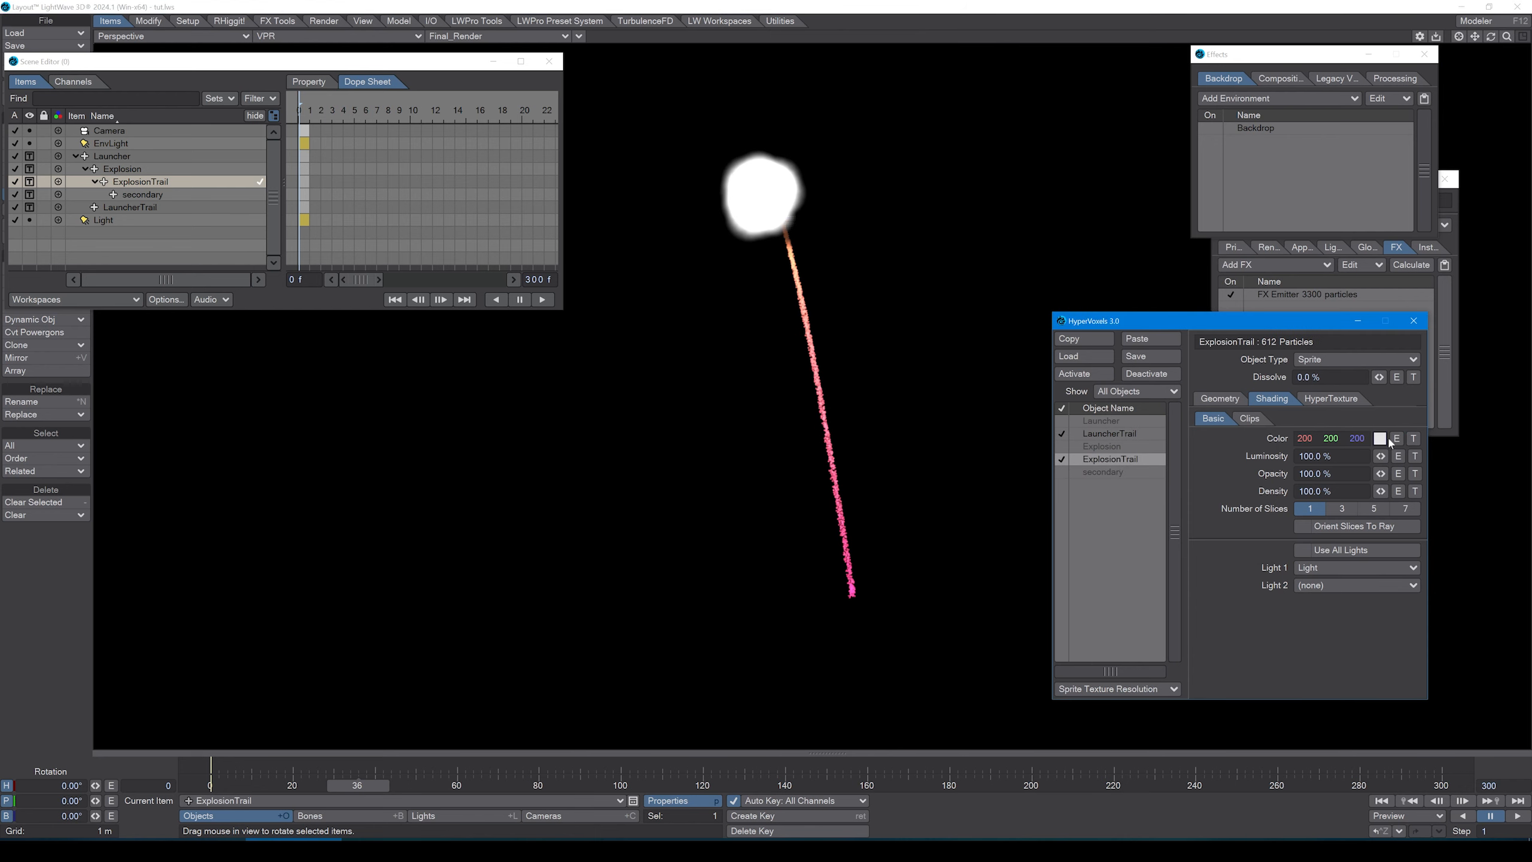
{"action": "left_click", "coordinate": [1415, 443]}
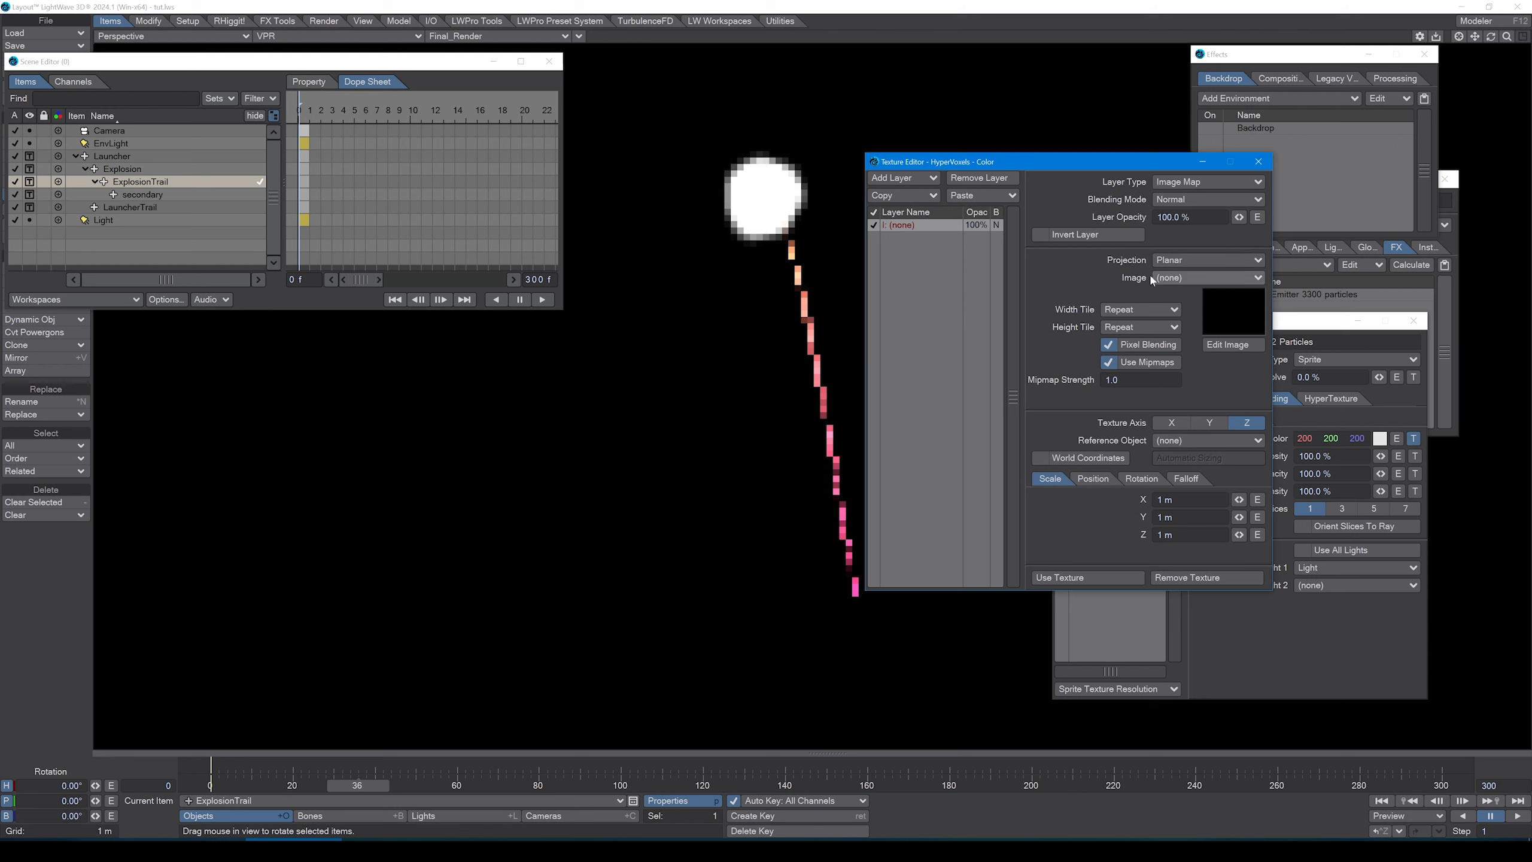
{"action": "left_click", "coordinate": [1203, 182]}
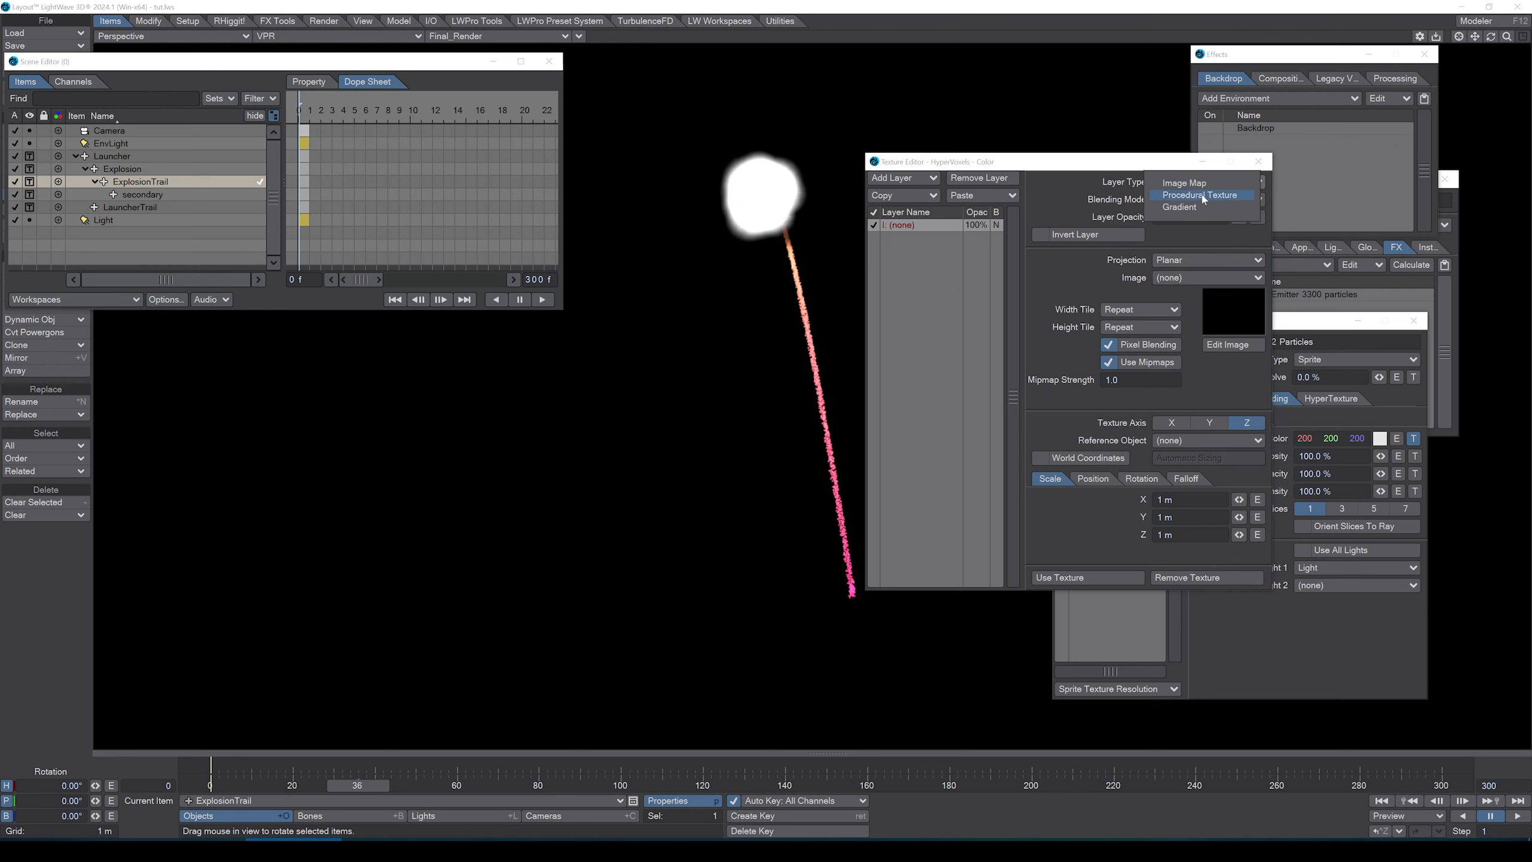
{"action": "left_click", "coordinate": [1202, 196]}
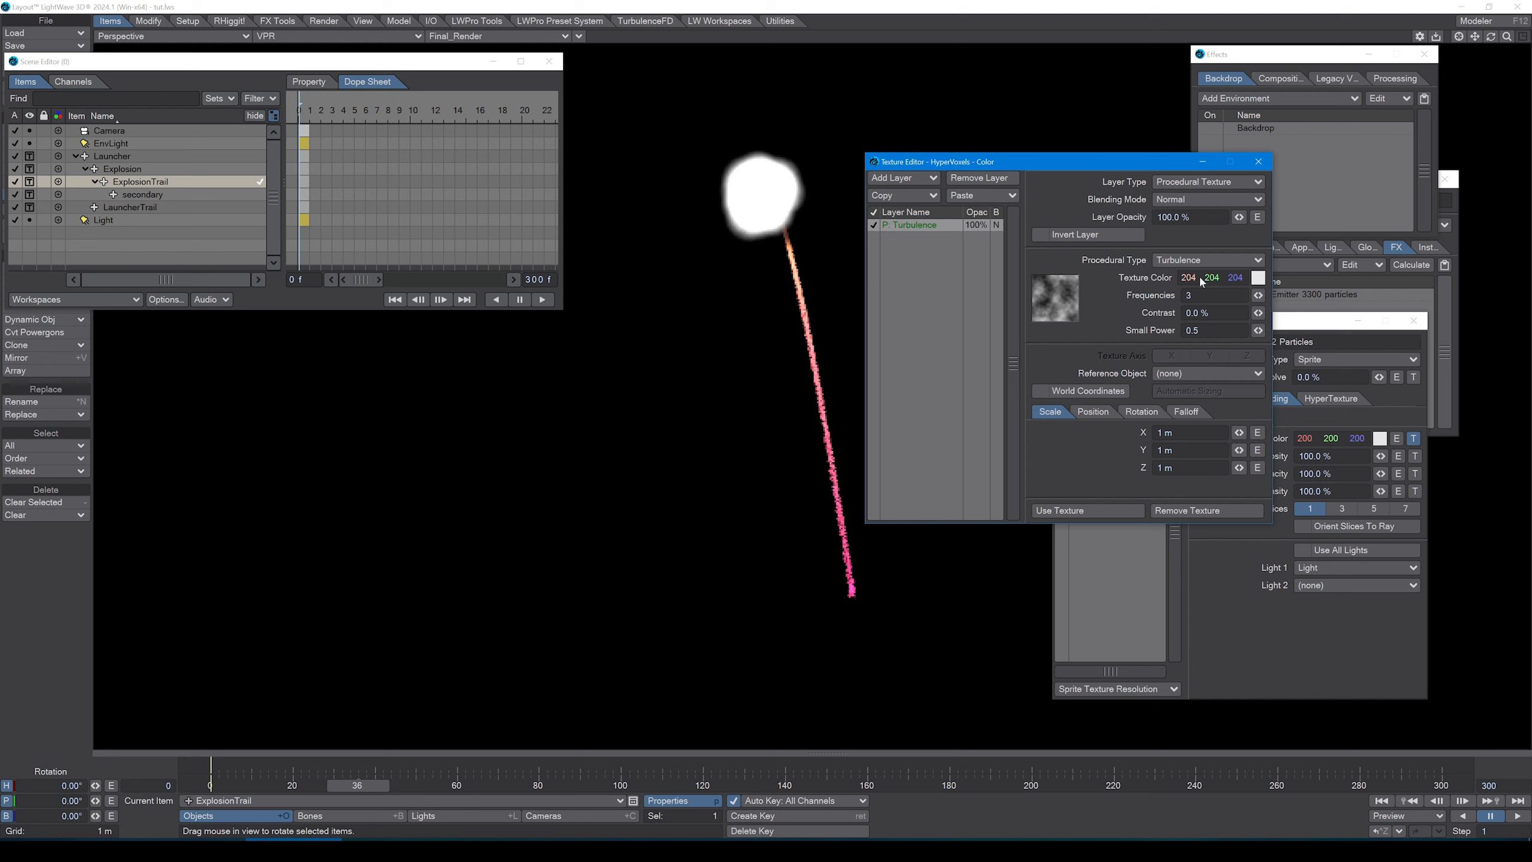
{"action": "left_click", "coordinate": [1205, 181]}
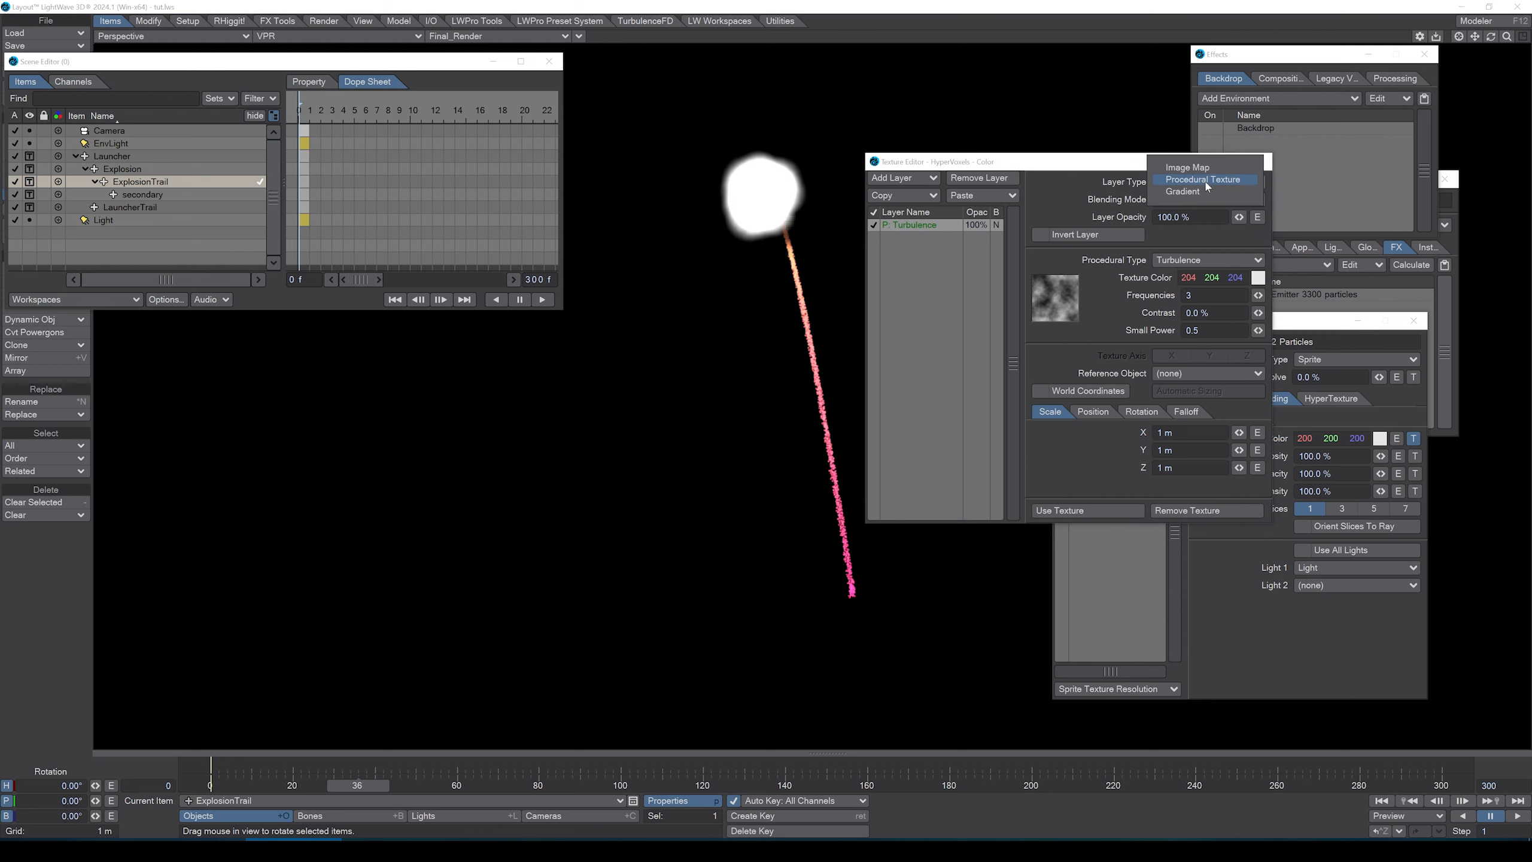
{"action": "left_click", "coordinate": [1200, 192]}
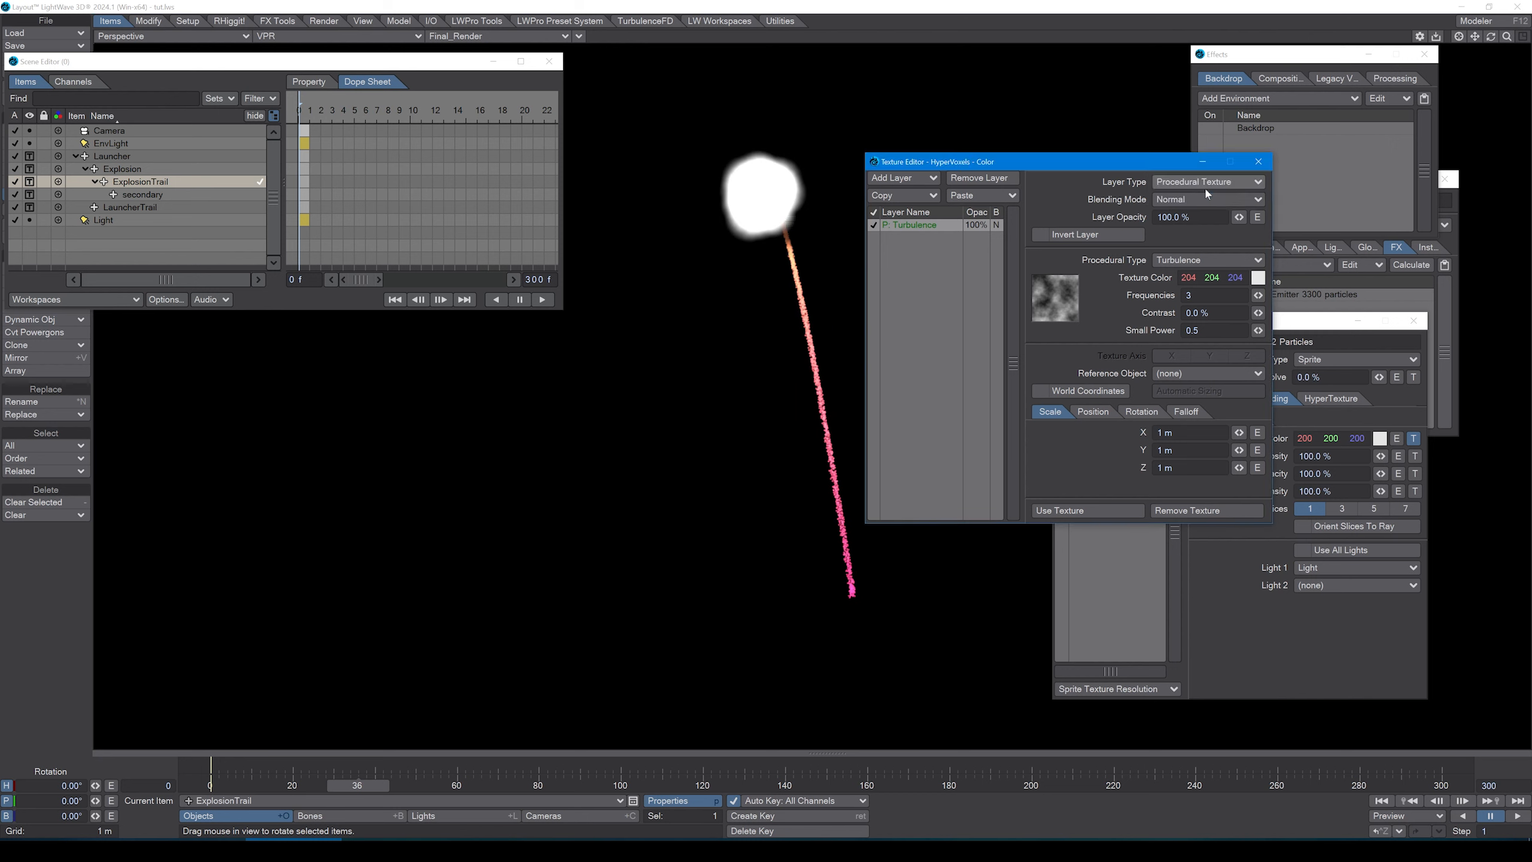
{"action": "left_click", "coordinate": [1228, 261]}
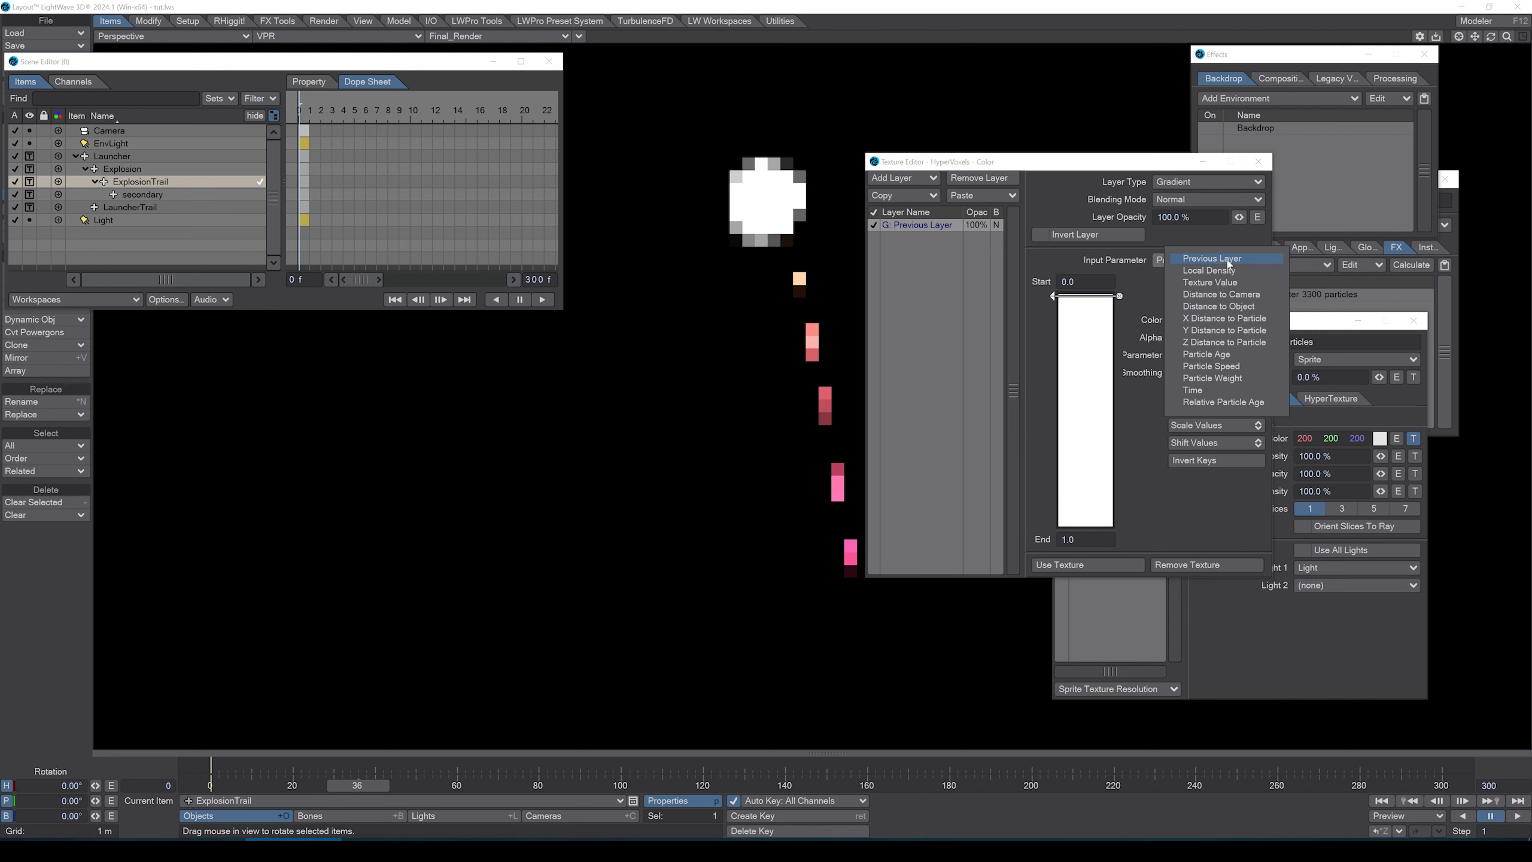
{"action": "left_click", "coordinate": [1223, 403]}
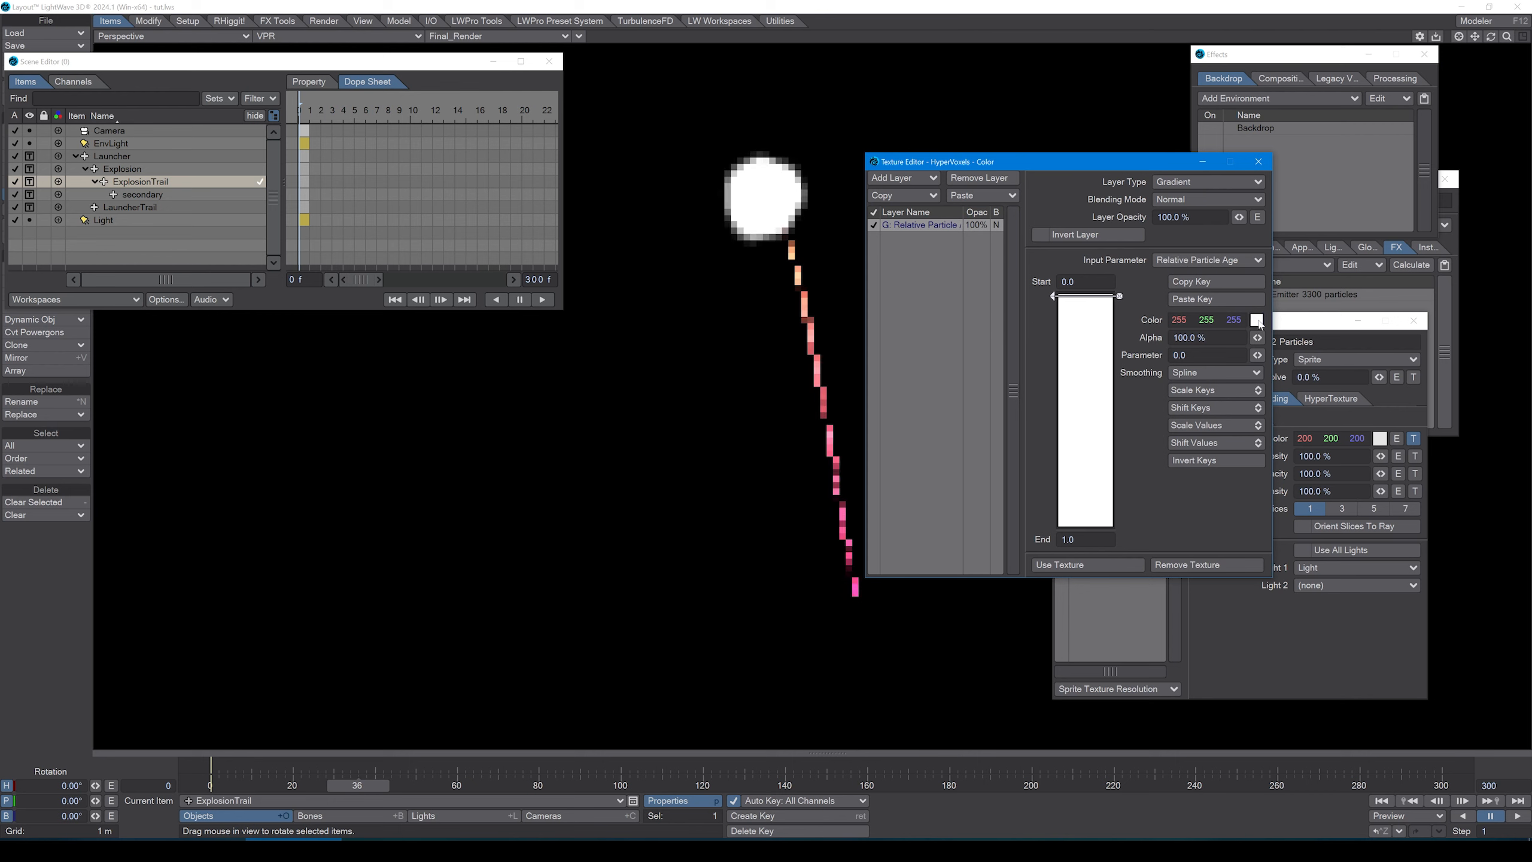
- Color the gradient's start key cyan (RGB 0, 191, 191)
{"action": "left_click", "coordinate": [1257, 320]}
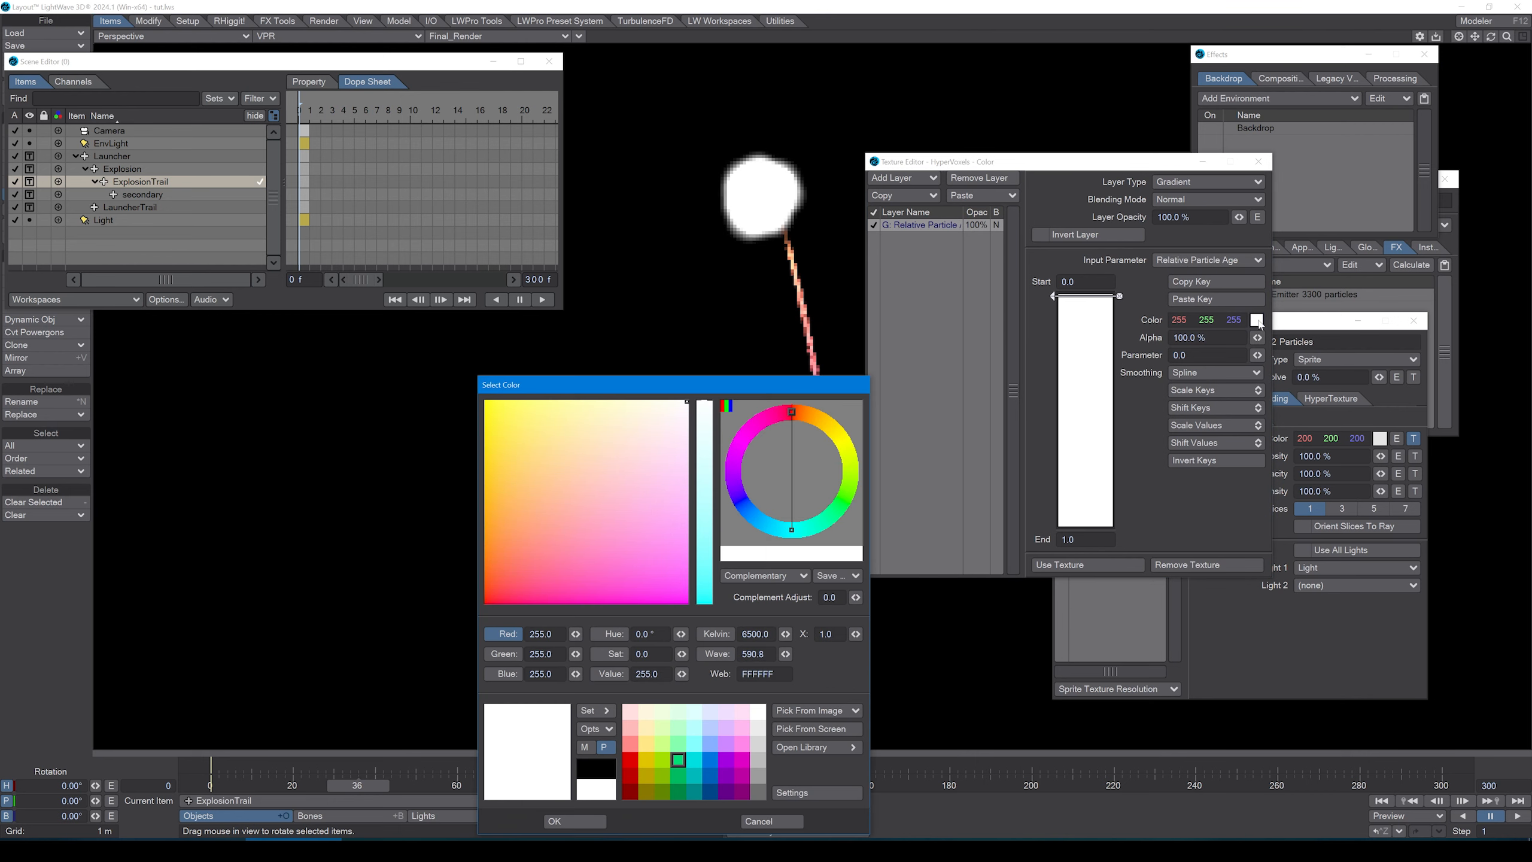
{"action": "left_click", "coordinate": [695, 761]}
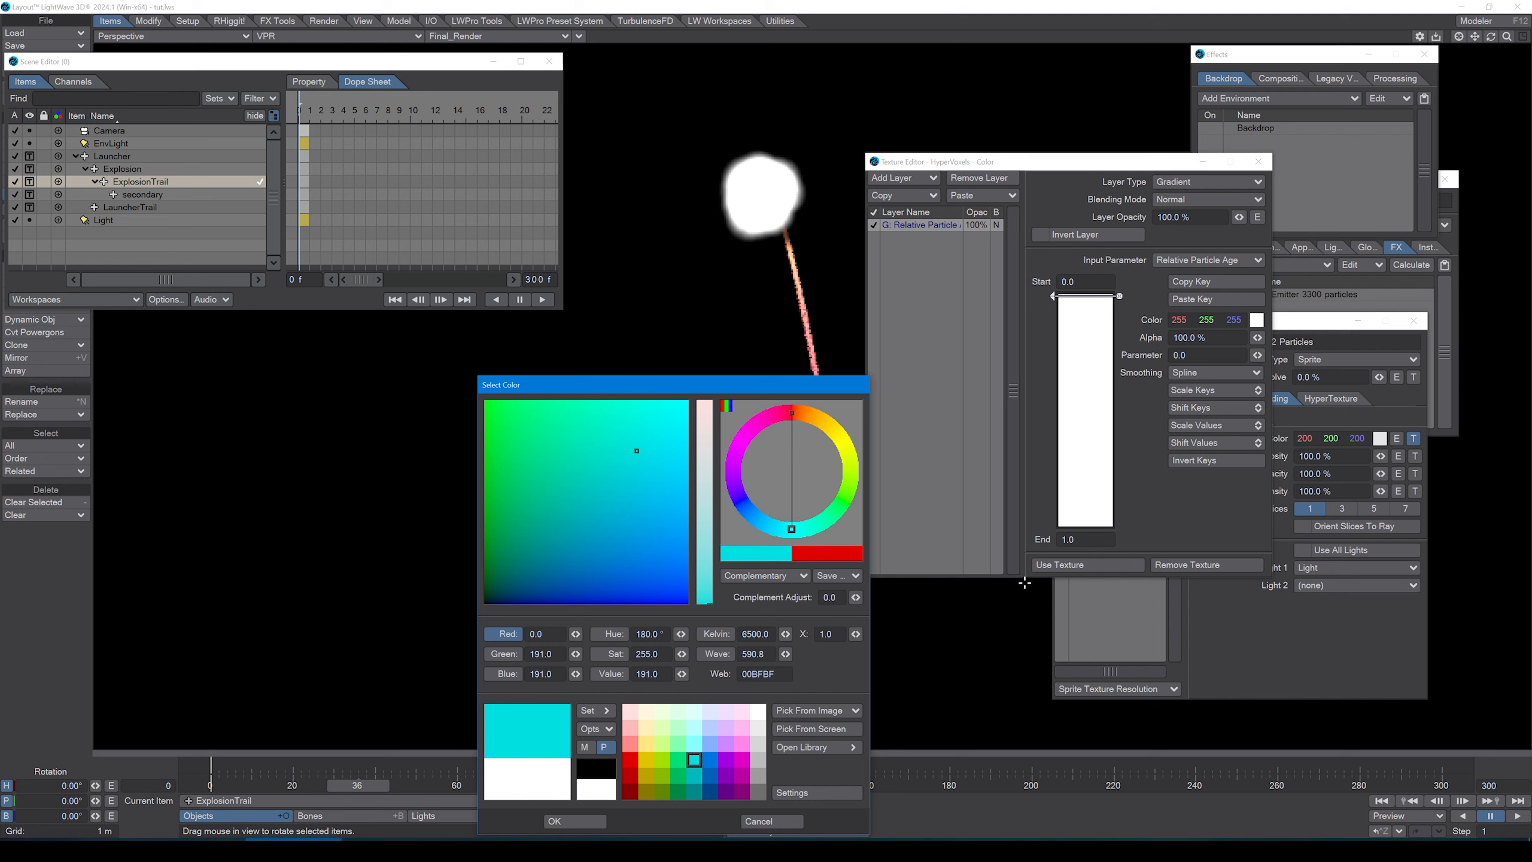
{"action": "left_click", "coordinate": [583, 819]}
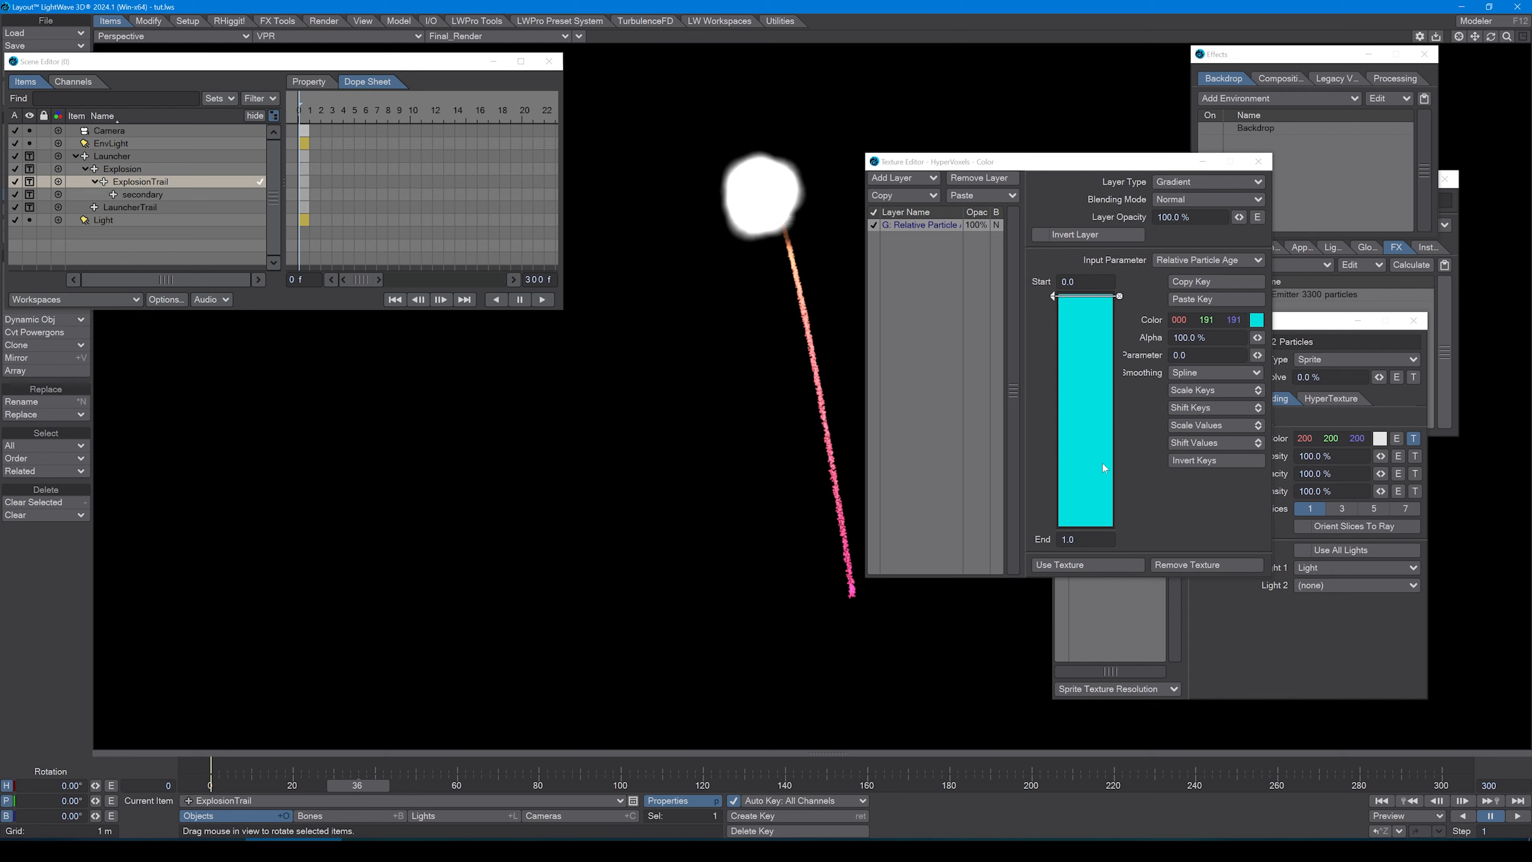
- Add a green key (RGB 0, 191, 47) at parameter 1.0, preview the explosion at frame 96 and apply the gradient texture
{"action": "left_click", "coordinate": [1086, 499]}
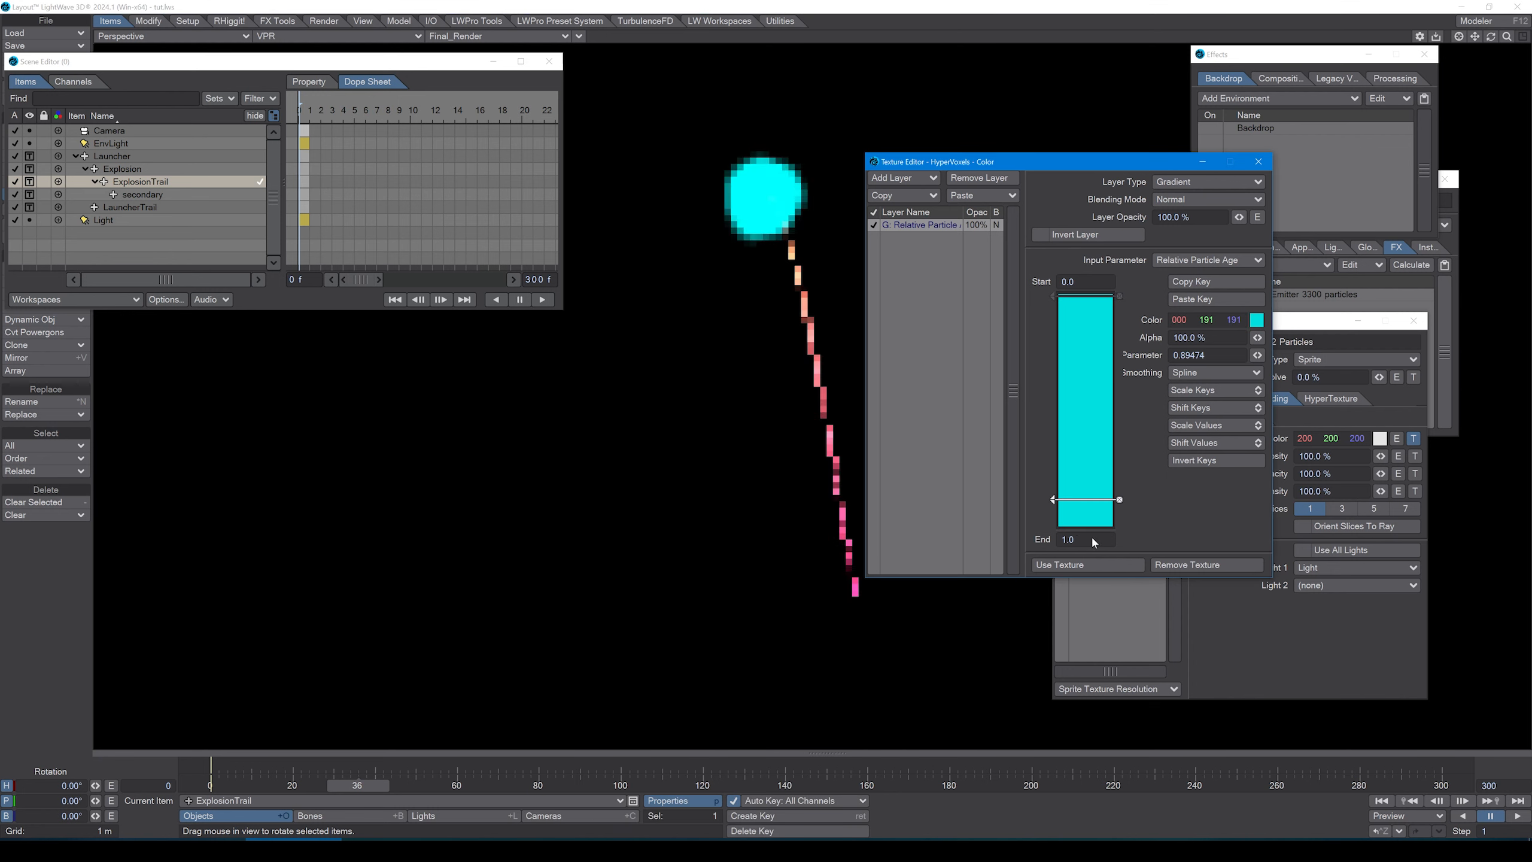
{"action": "left_click_drag", "start_coordinate": [1100, 506], "coordinate": [1100, 523]}
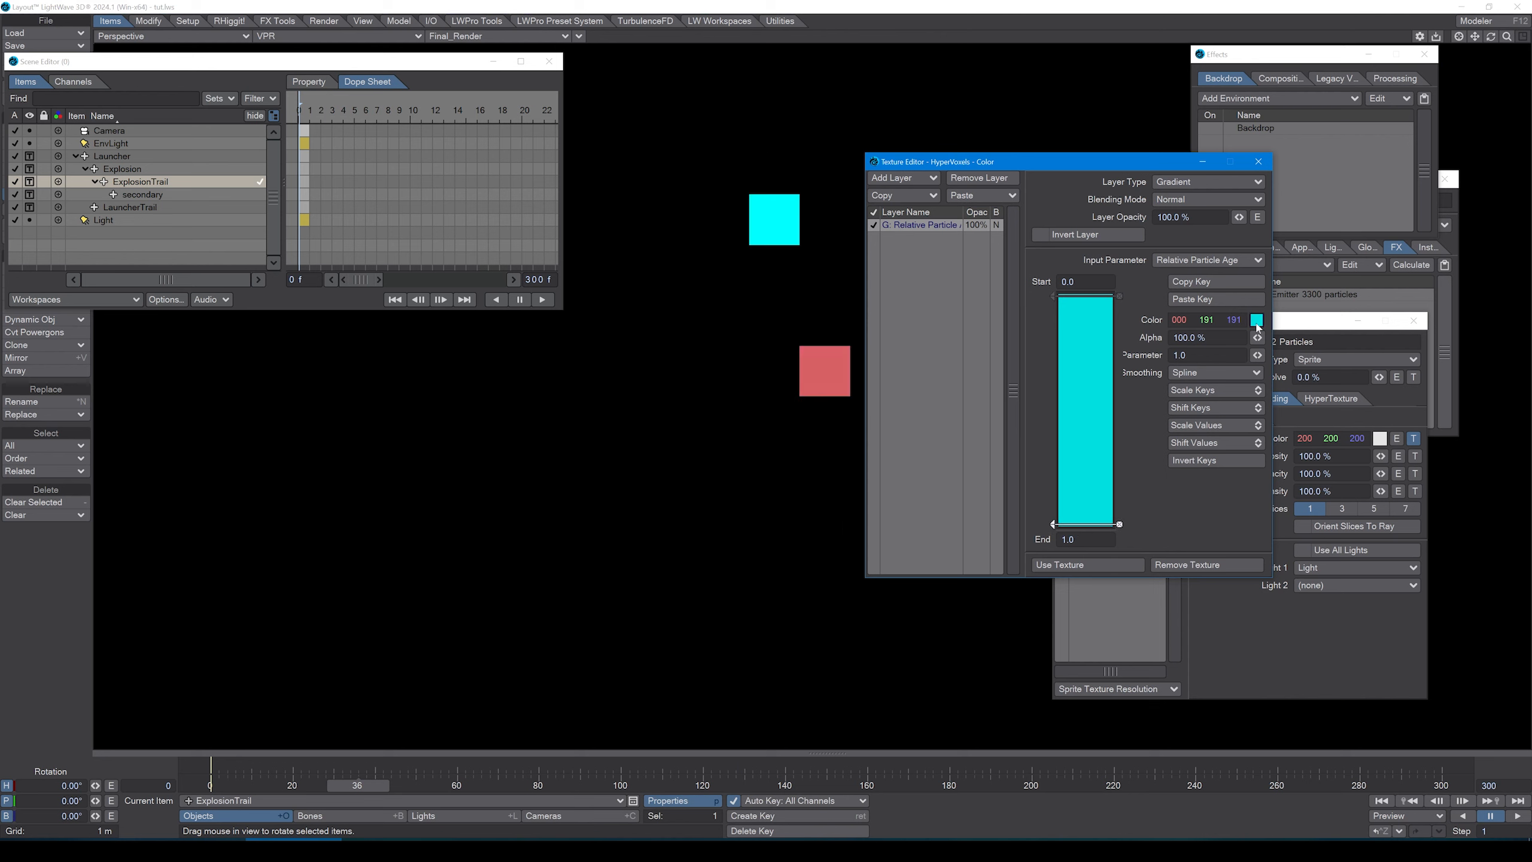
{"action": "left_click", "coordinate": [1256, 319]}
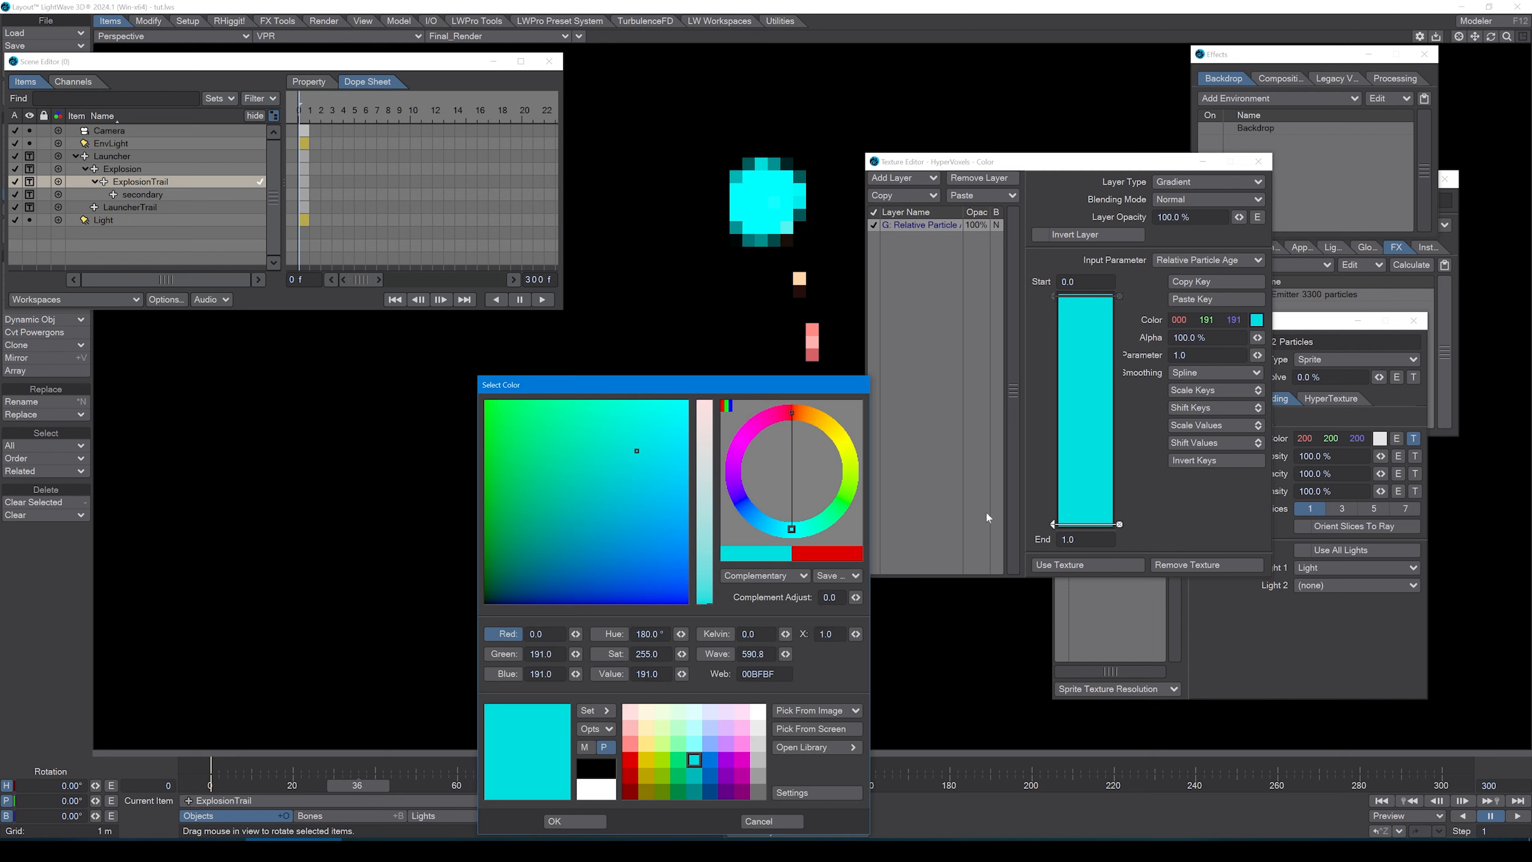
{"action": "left_click", "coordinate": [679, 761]}
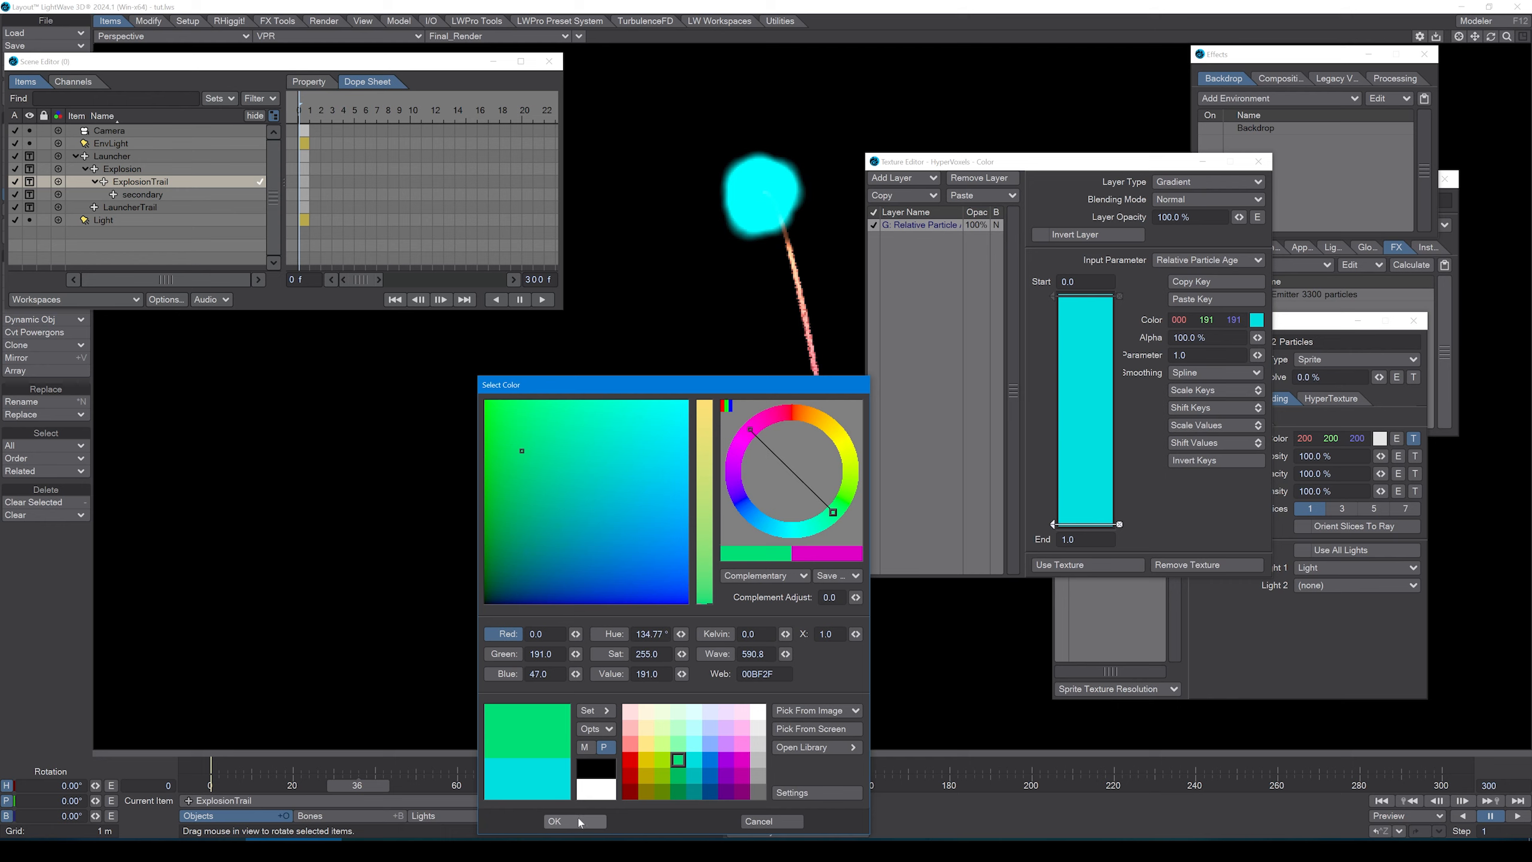
{"action": "left_click", "coordinate": [576, 820]}
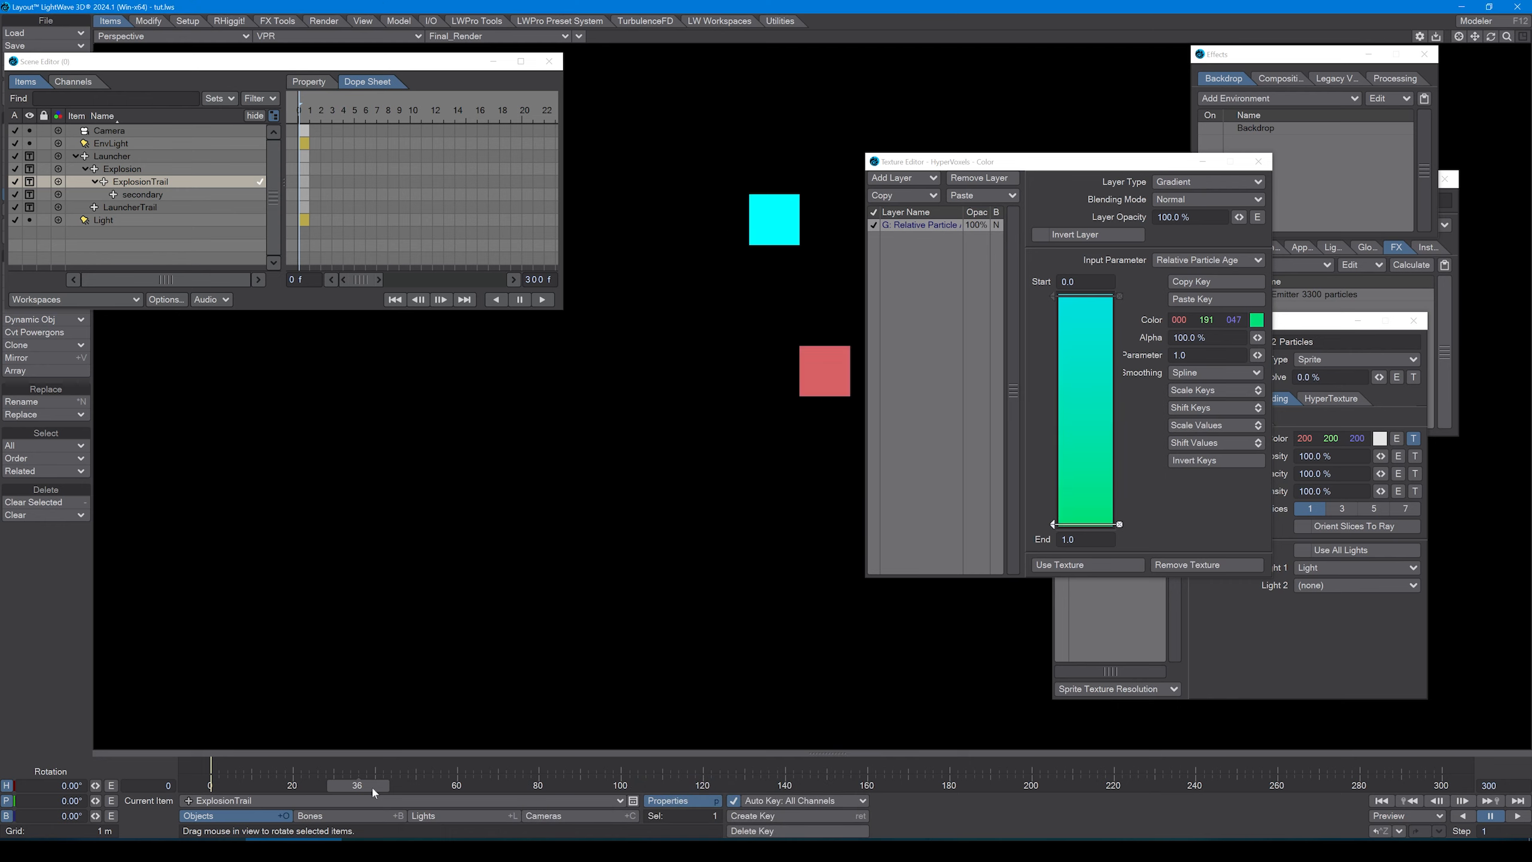
{"action": "left_click_drag", "start_coordinate": [372, 789], "coordinate": [604, 785]}
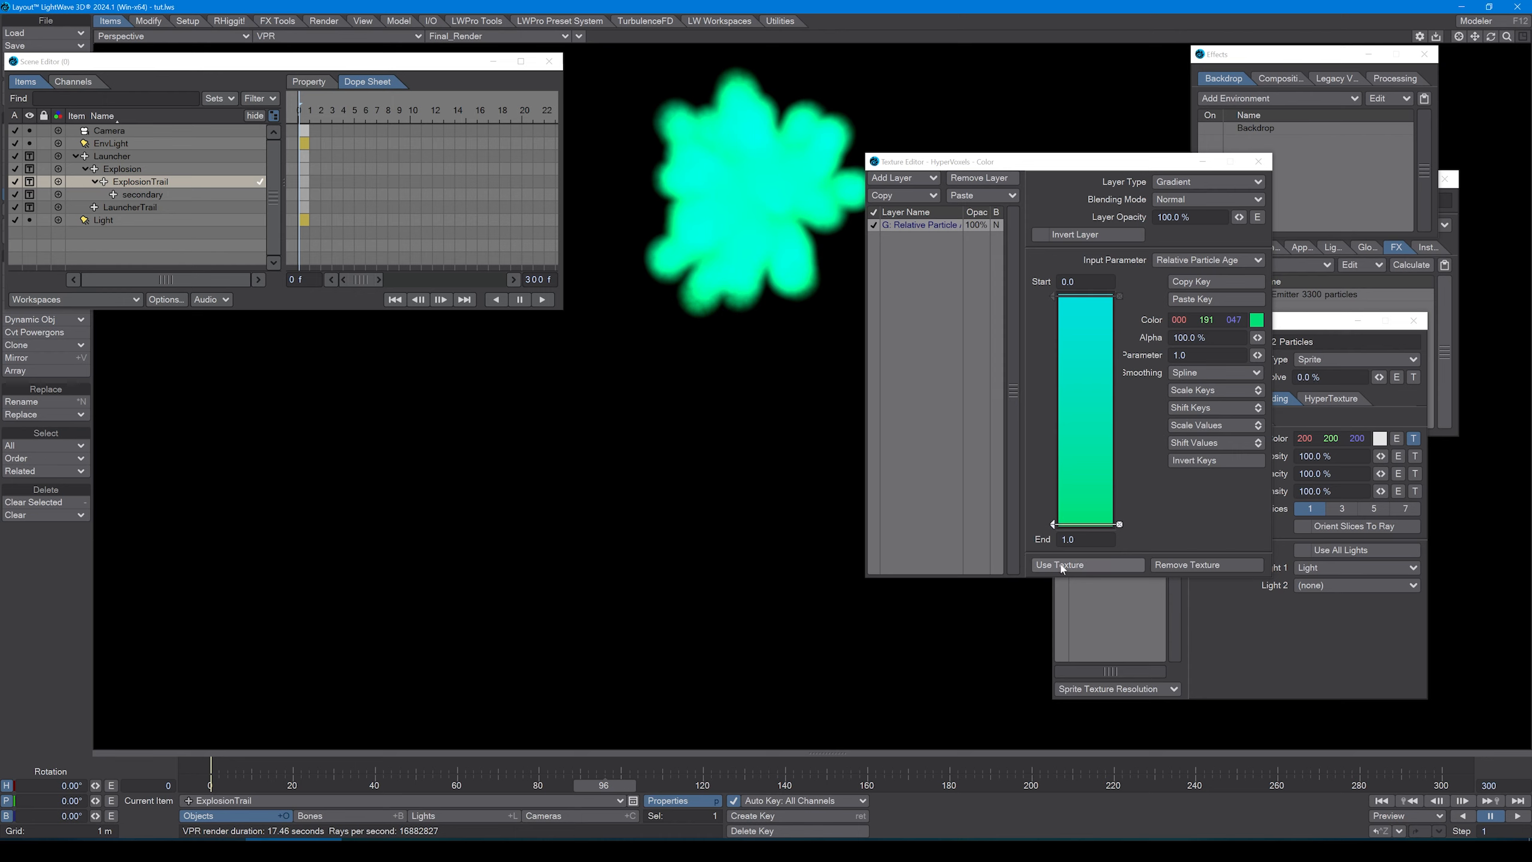
{"action": "left_click", "coordinate": [1053, 565]}
- Switch the viewport from VPR to Textured Shaded Solid and open the Launcher's FX Emitter settings
{"action": "key", "text": "ctrl+F9"}
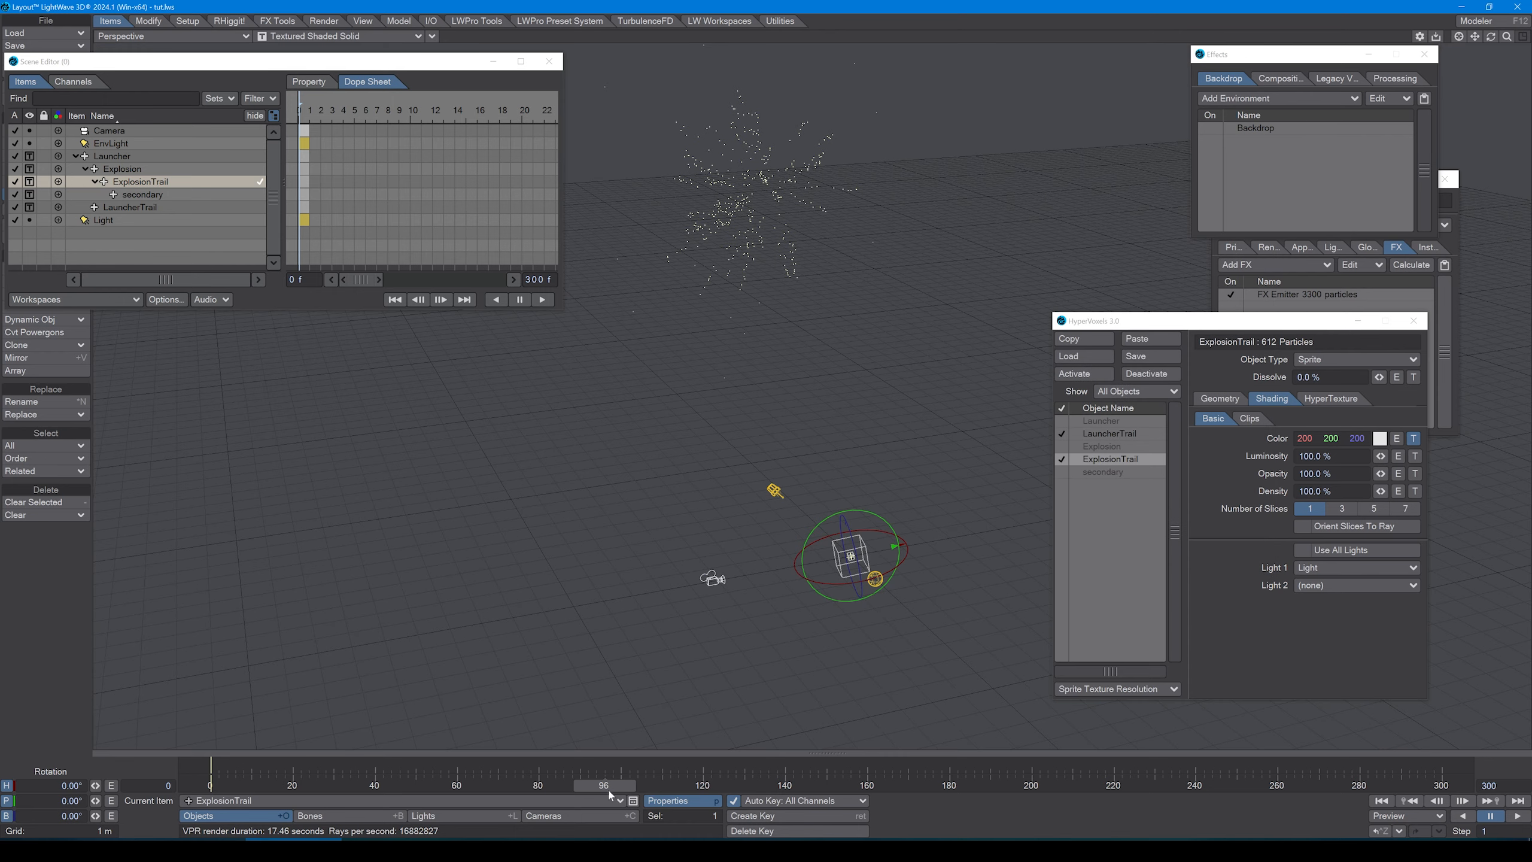
{"action": "left_click_drag", "start_coordinate": [608, 794], "coordinate": [267, 789]}
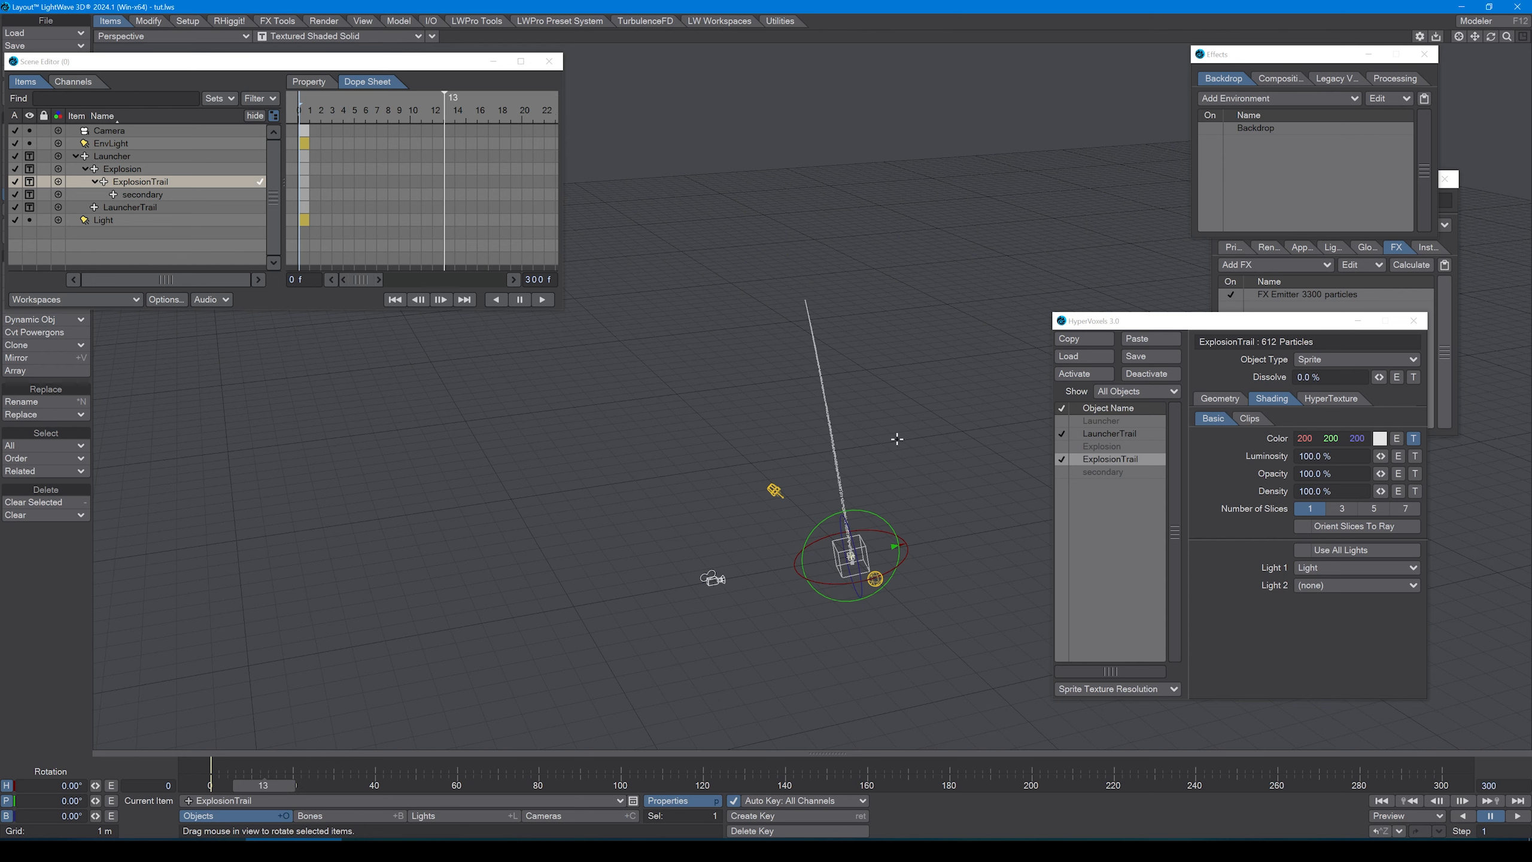
{"action": "left_click", "coordinate": [1317, 298]}
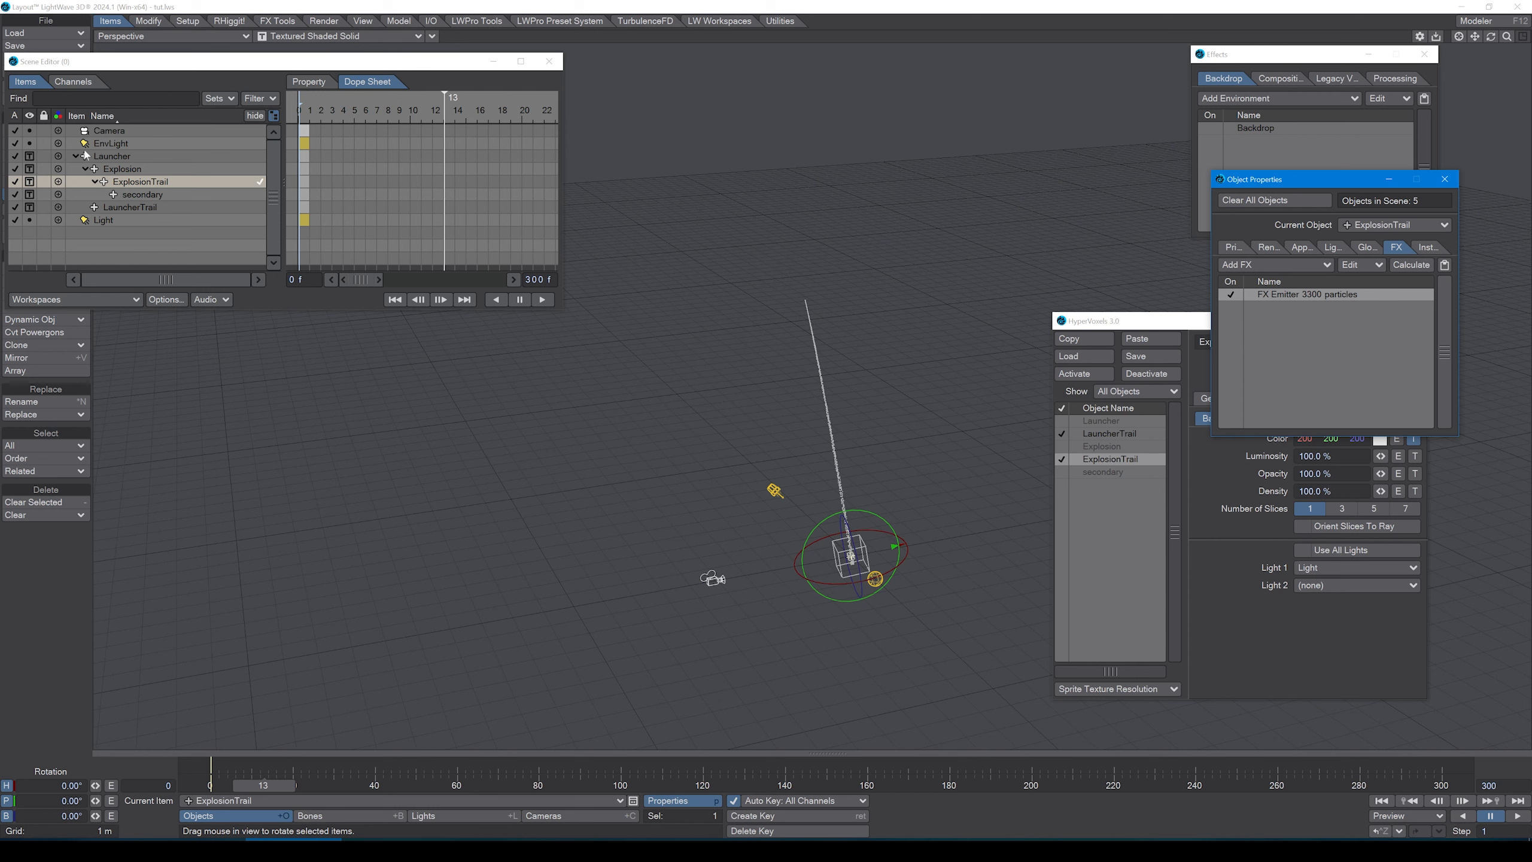
{"action": "left_click", "coordinate": [127, 158]}
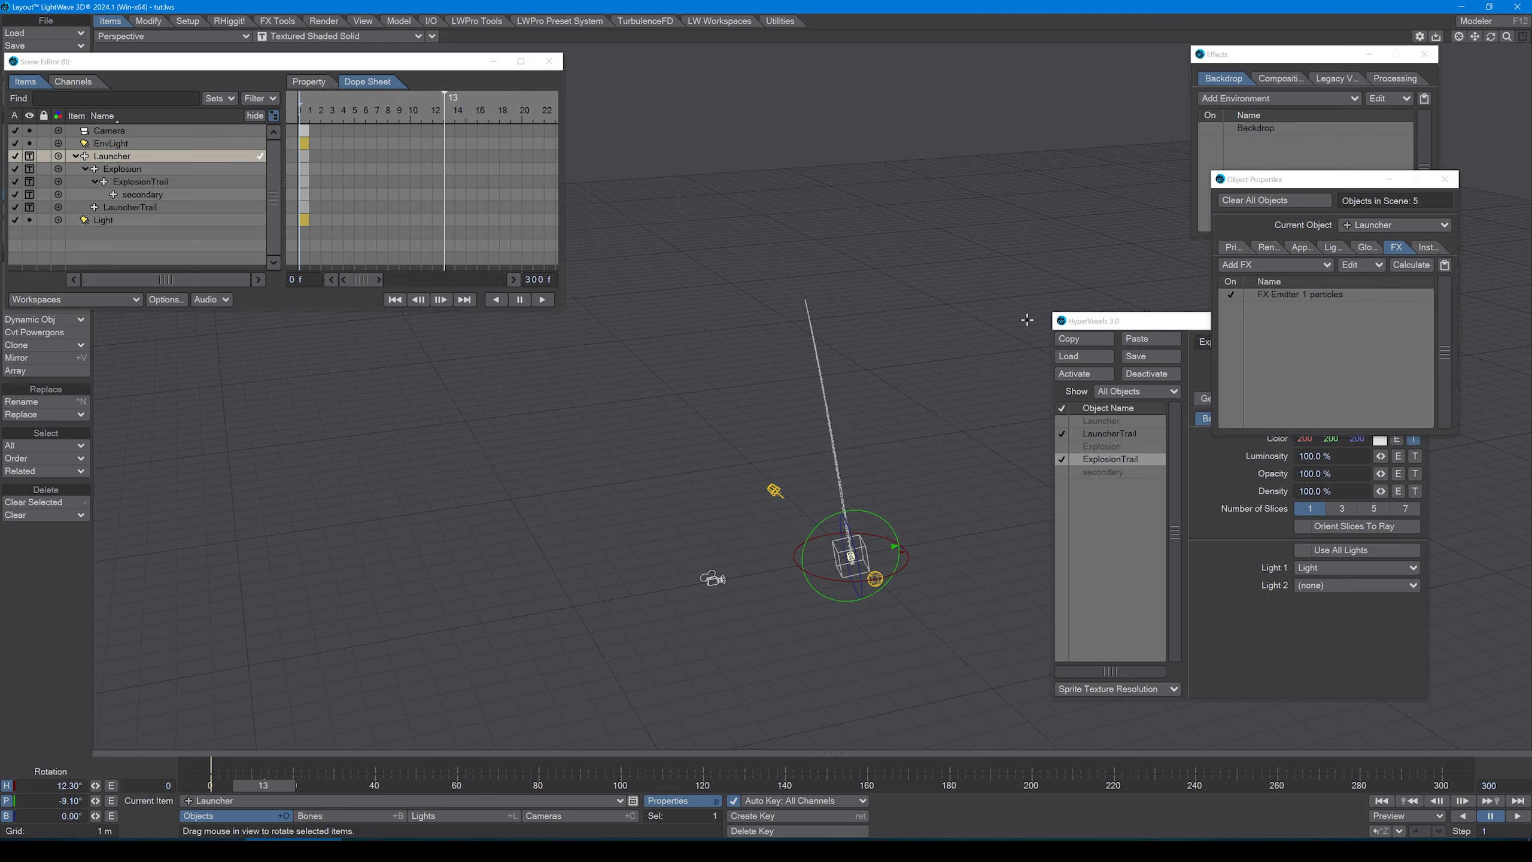
{"action": "left_click", "coordinate": [1315, 298]}
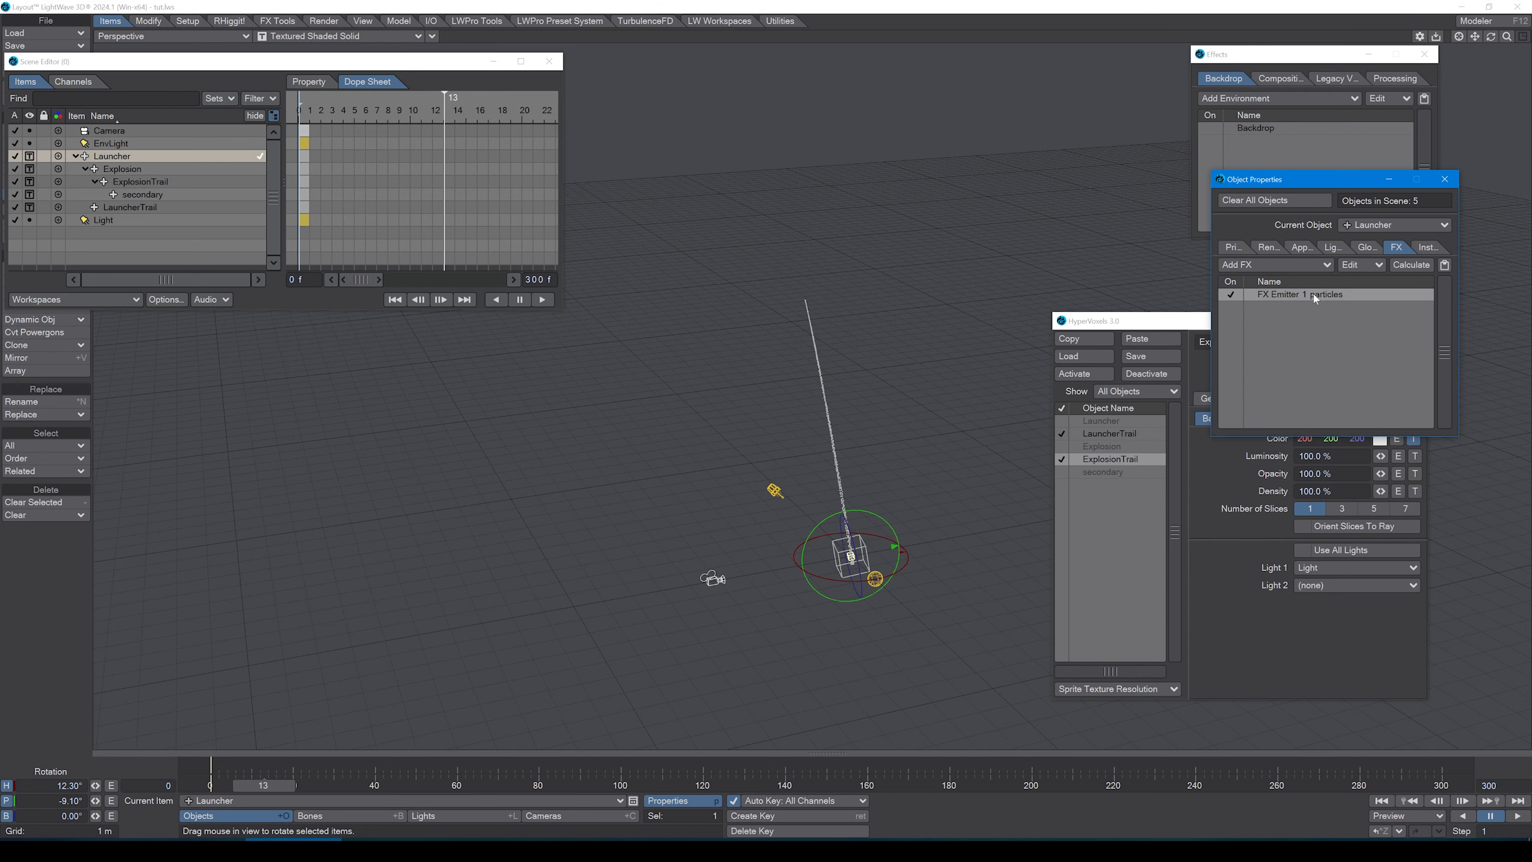
{"action": "double_click", "coordinate": [1315, 298]}
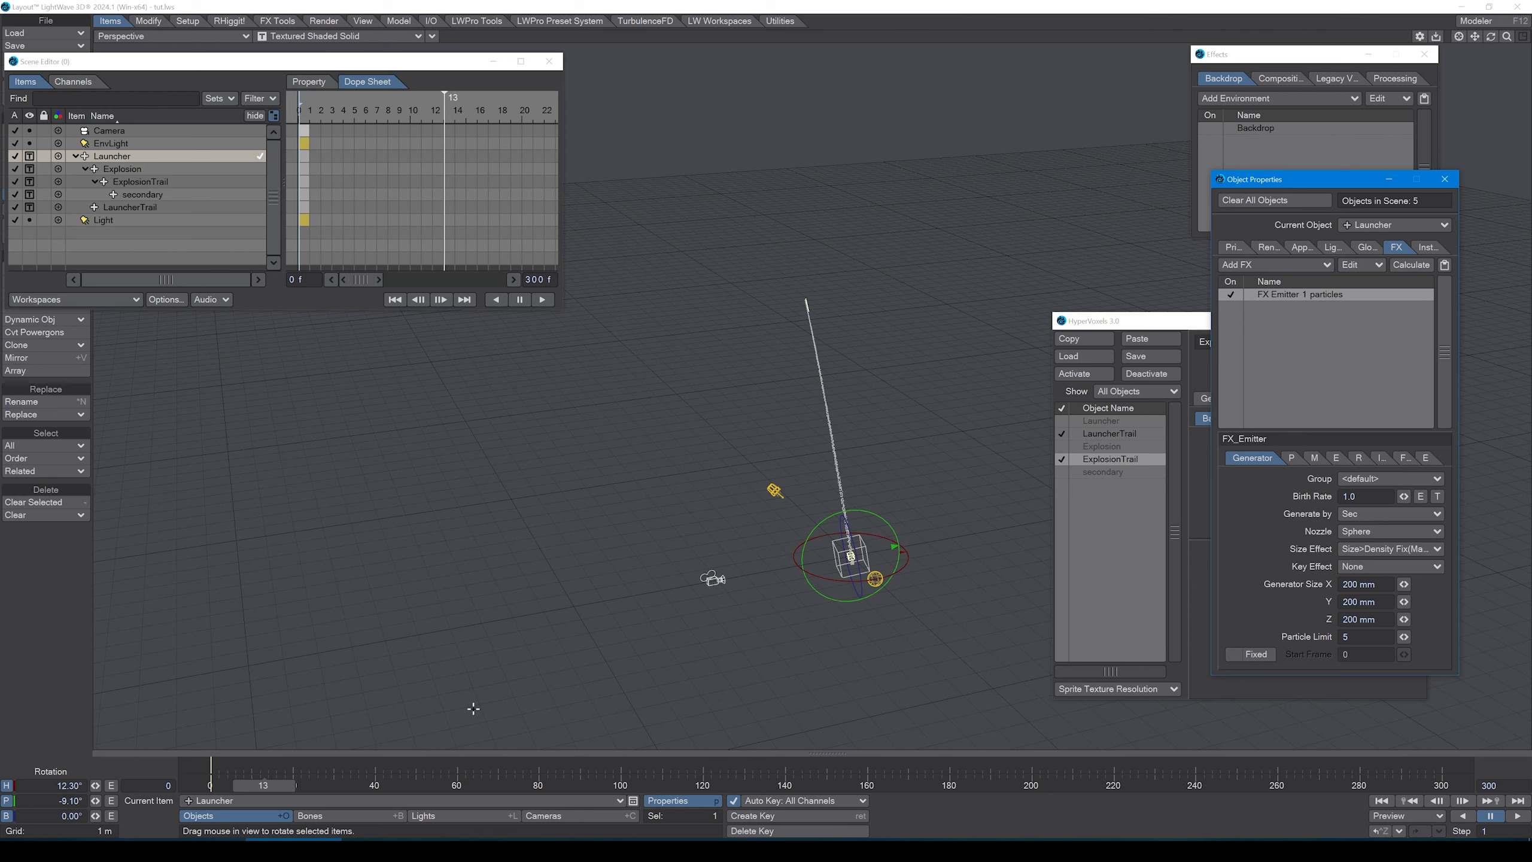
- Raise the Launcher emitter's Birth Rate to 1.65 and scrub the timeline to preview the launches
{"action": "left_click_drag", "start_coordinate": [281, 786], "coordinate": [211, 786]}
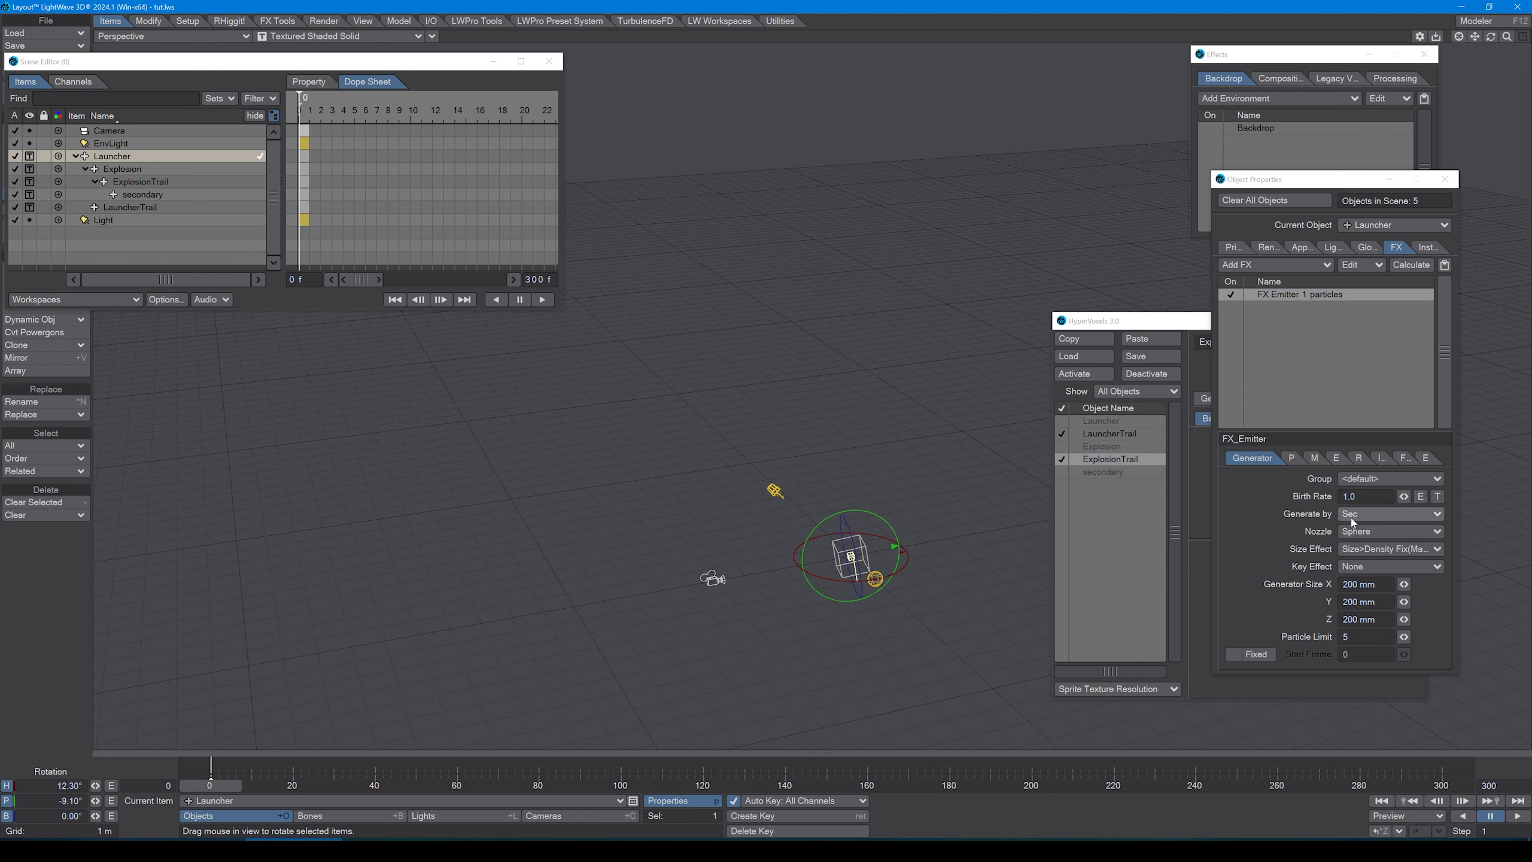
{"action": "left_click_drag", "start_coordinate": [1404, 497], "coordinate": [1407, 496]}
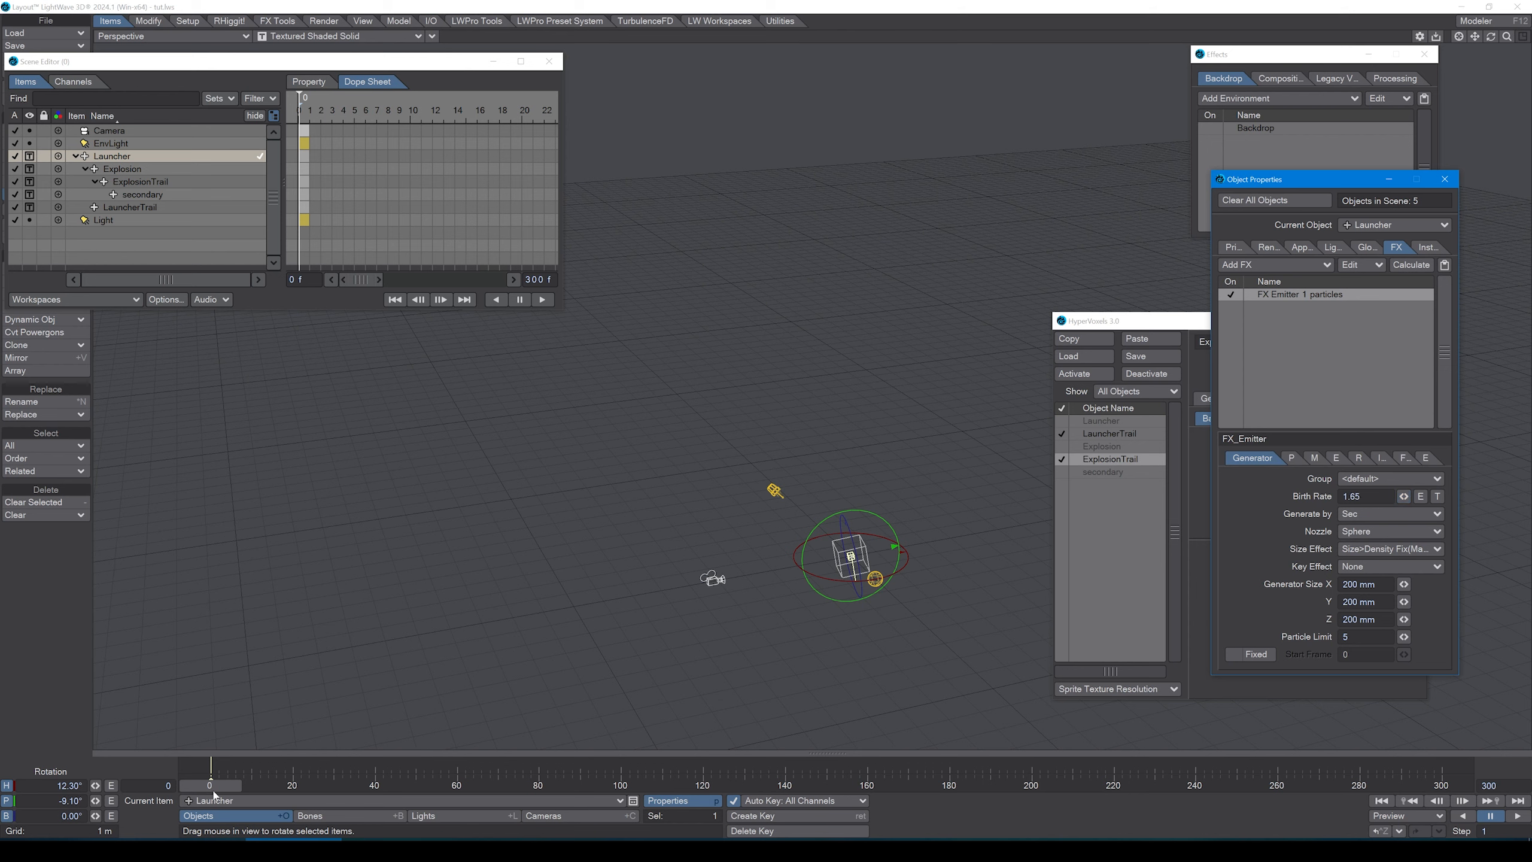
{"action": "mouse_move", "coordinate": [214, 791]}
{"action": "left_mouse_down"}
{"action": "mouse_move", "coordinate": [456, 791]}
{"action": "mouse_move", "coordinate": [211, 790]}
{"action": "left_mouse_up"}
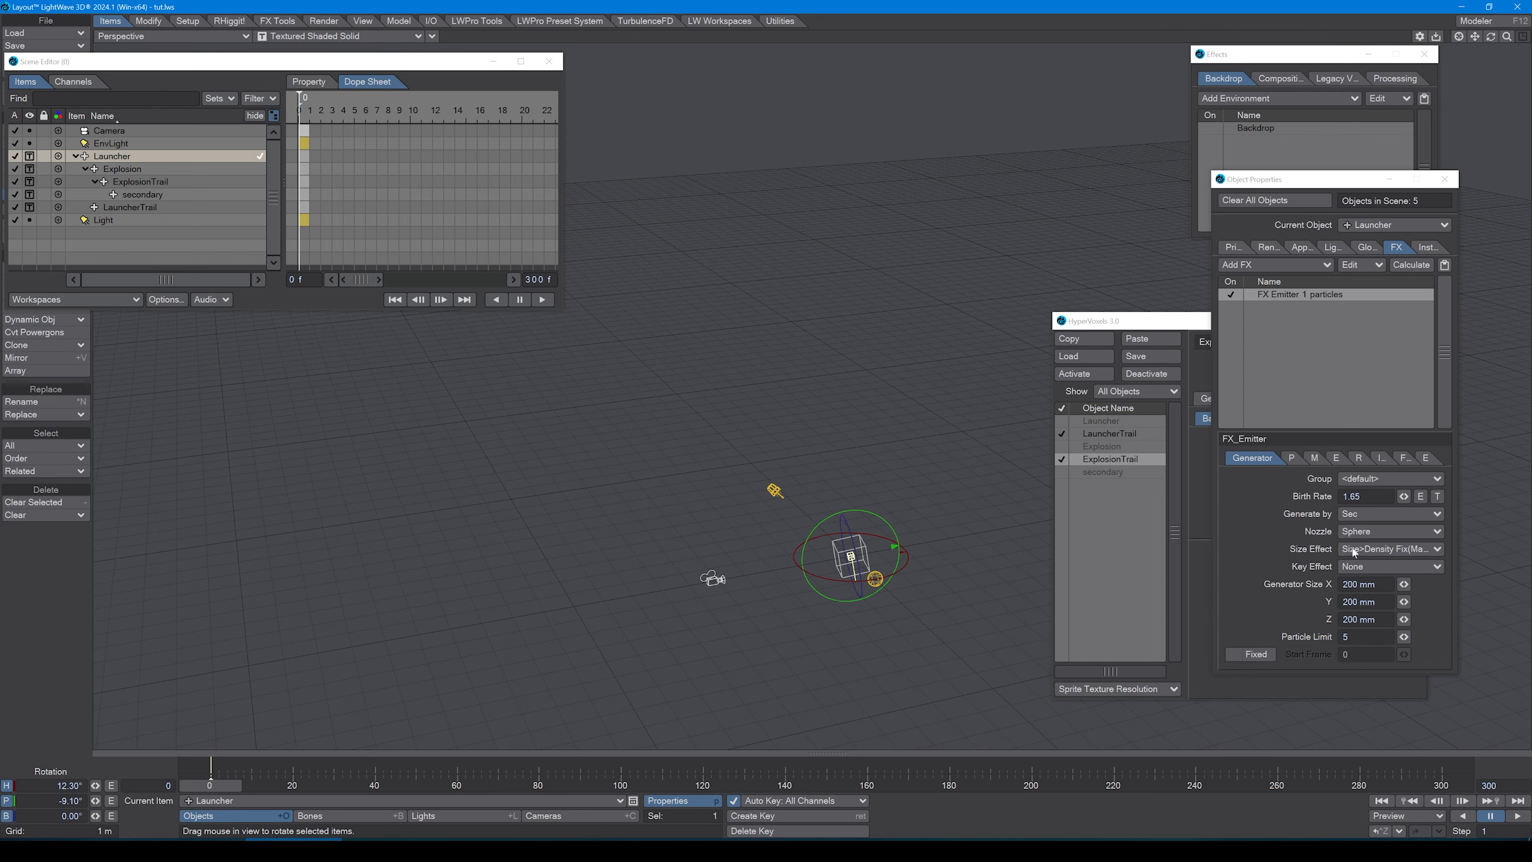
- Set the Launcher emitter to generate by Frame and scrub the timeline from frame 0 to preview it
{"action": "left_click", "coordinate": [1361, 497]}
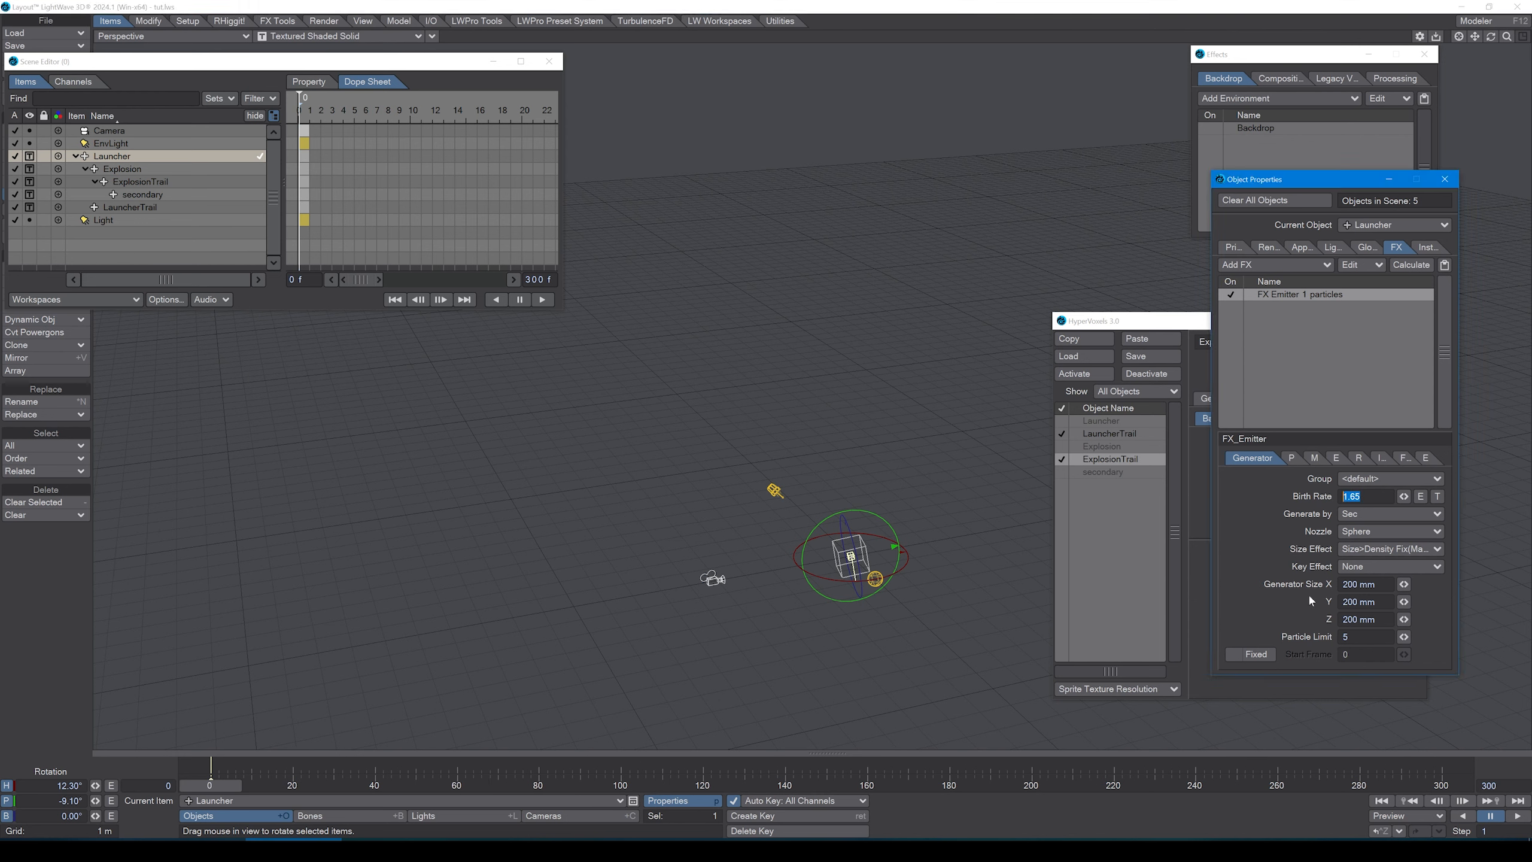
{"action": "left_click", "coordinate": [1392, 515]}
{"action": "left_click", "coordinate": [1392, 503]}
{"action": "left_click", "coordinate": [228, 794]}
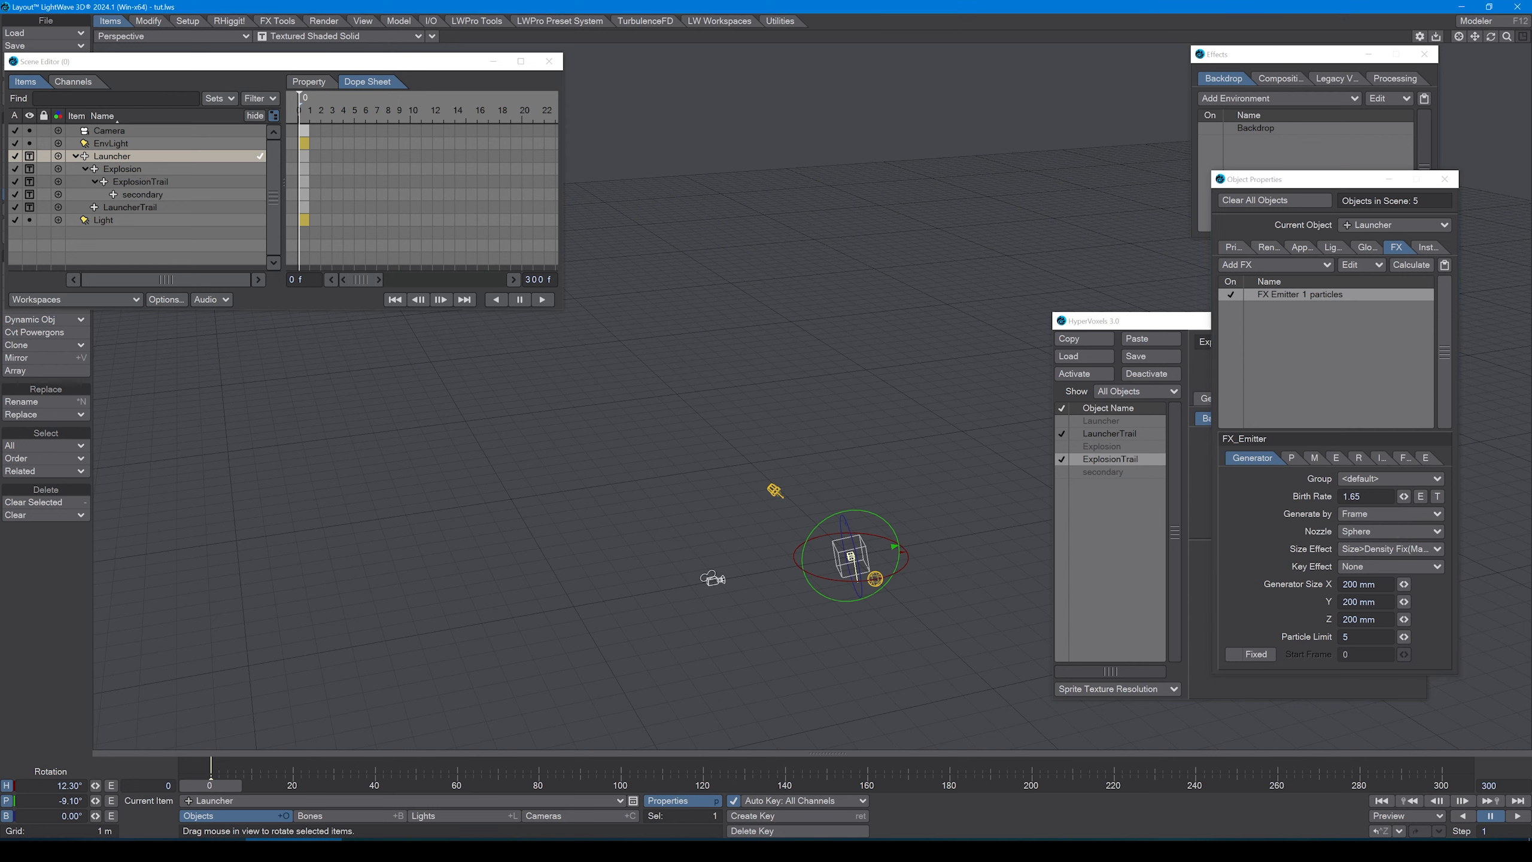
{"action": "left_click_drag", "start_coordinate": [333, 786], "coordinate": [211, 785]}
- Try an Explosion velocity of 3 m/s in the Launcher emitter's motion settings and scrub through the result
{"action": "left_click", "coordinate": [1315, 458]}
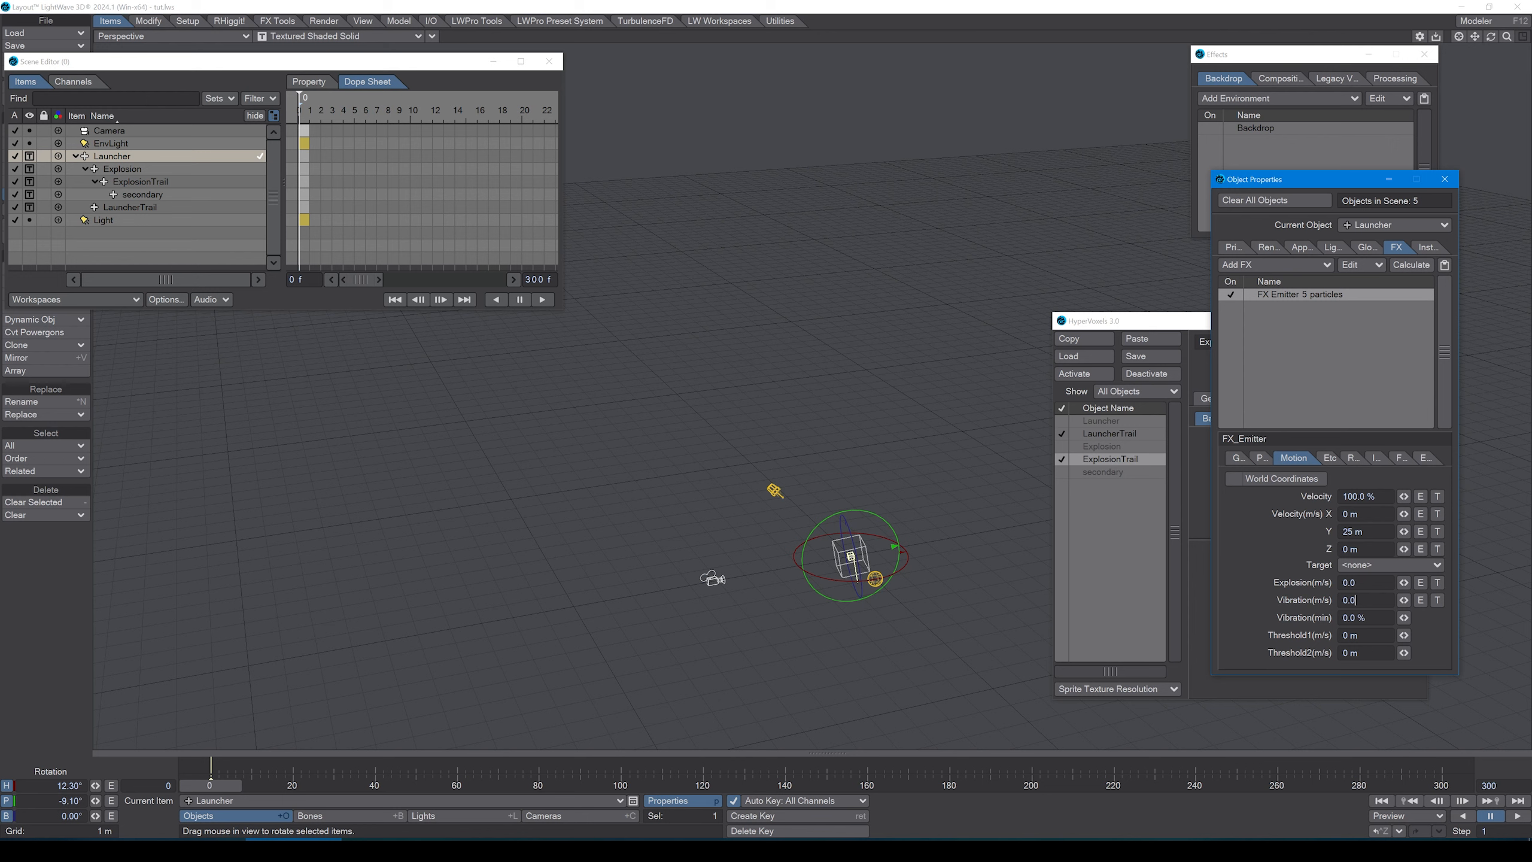
{"action": "left_click_drag", "start_coordinate": [1356, 583], "coordinate": [1234, 586]}
{"action": "type", "text": "3"}
{"action": "key", "text": "Tab"}
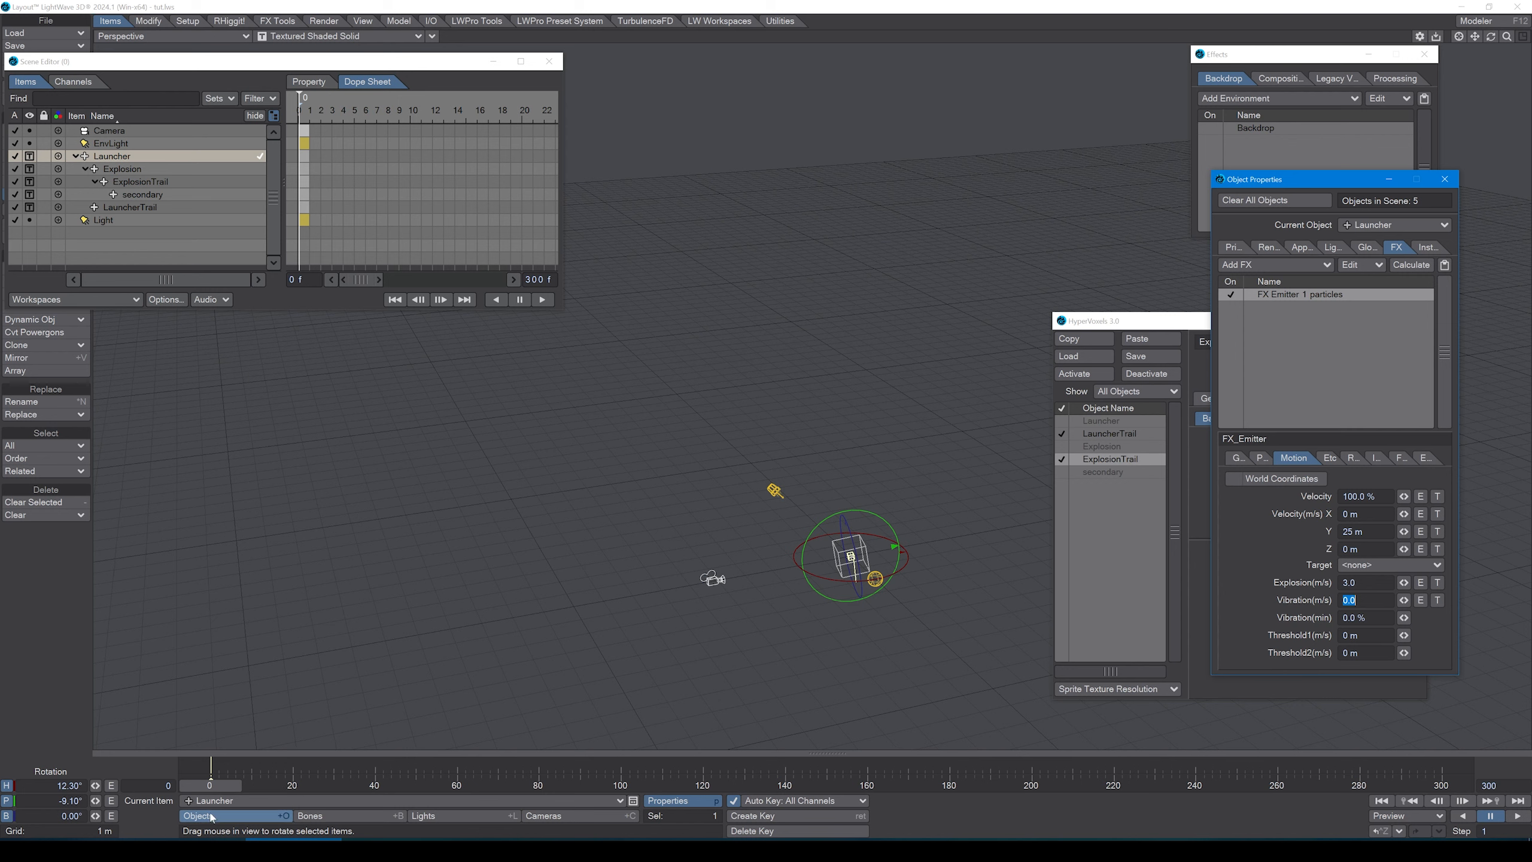
{"action": "mouse_move", "coordinate": [210, 785]}
{"action": "left_mouse_down"}
{"action": "mouse_move", "coordinate": [330, 785]}
{"action": "mouse_move", "coordinate": [210, 785]}
{"action": "left_mouse_up"}
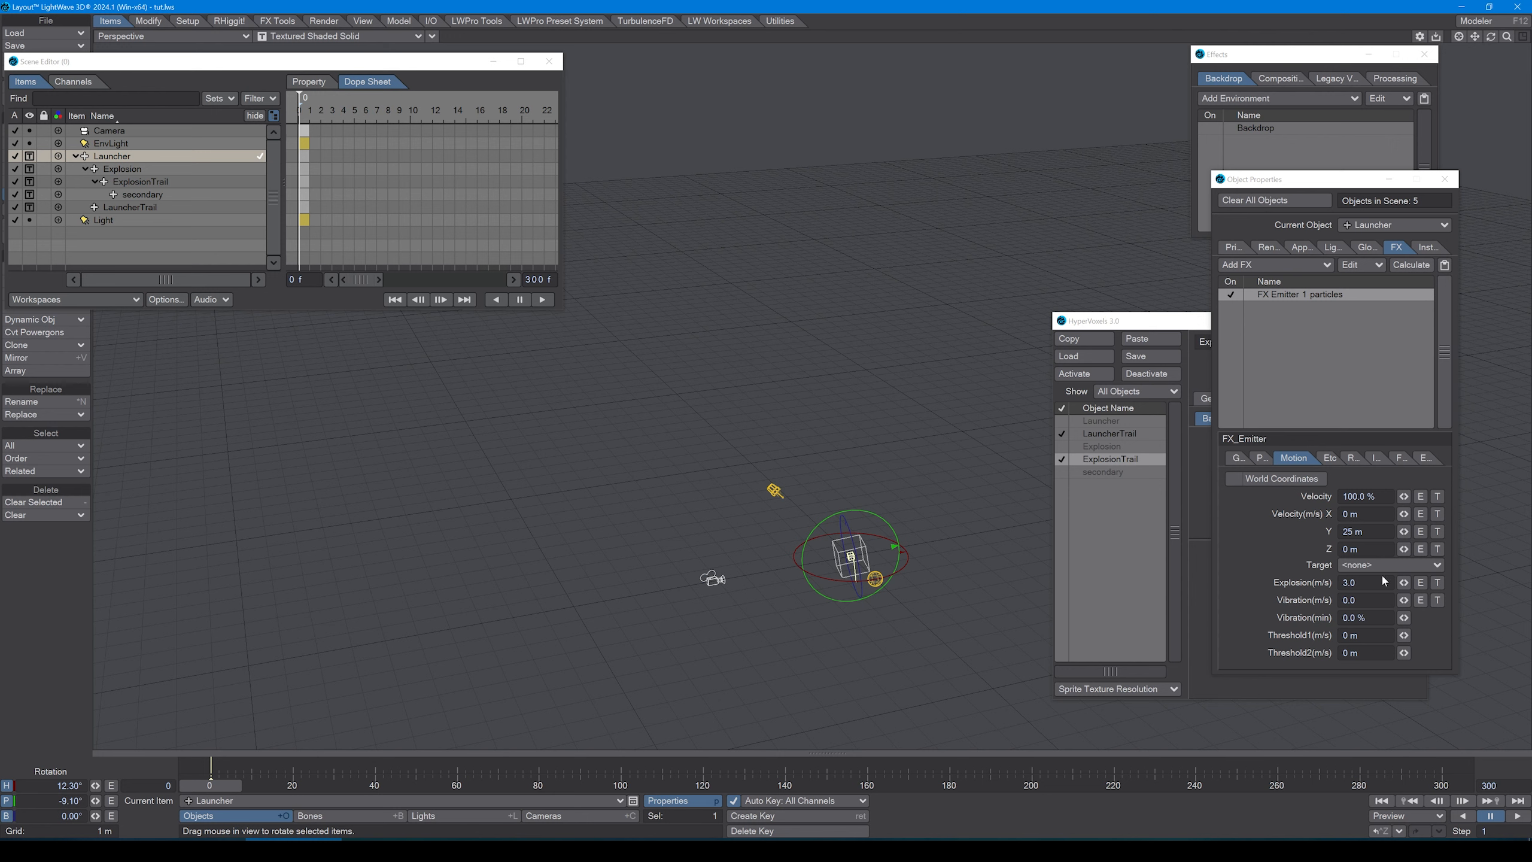
- Set the Launcher emitter's Explosion velocity to 6 m/s and preview the spread on the timeline
{"action": "left_click_drag", "start_coordinate": [1365, 582], "coordinate": [1262, 595]}
{"action": "type", "text": "6"}
{"action": "key", "text": "Tab"}
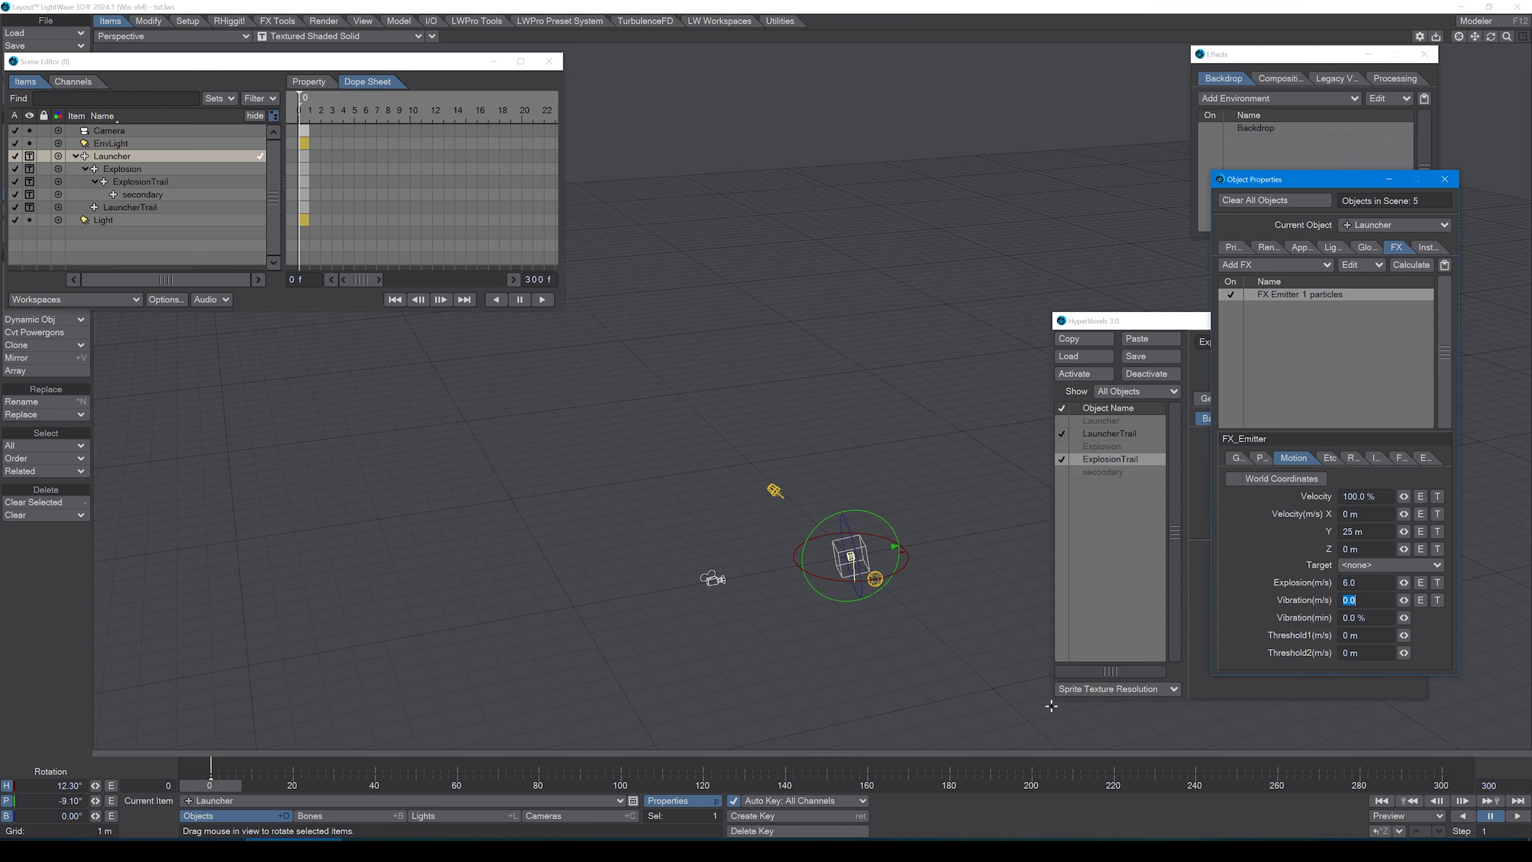
{"action": "mouse_move", "coordinate": [227, 786]}
{"action": "left_mouse_down"}
{"action": "mouse_move", "coordinate": [410, 787]}
{"action": "mouse_move", "coordinate": [227, 787]}
{"action": "left_mouse_up"}
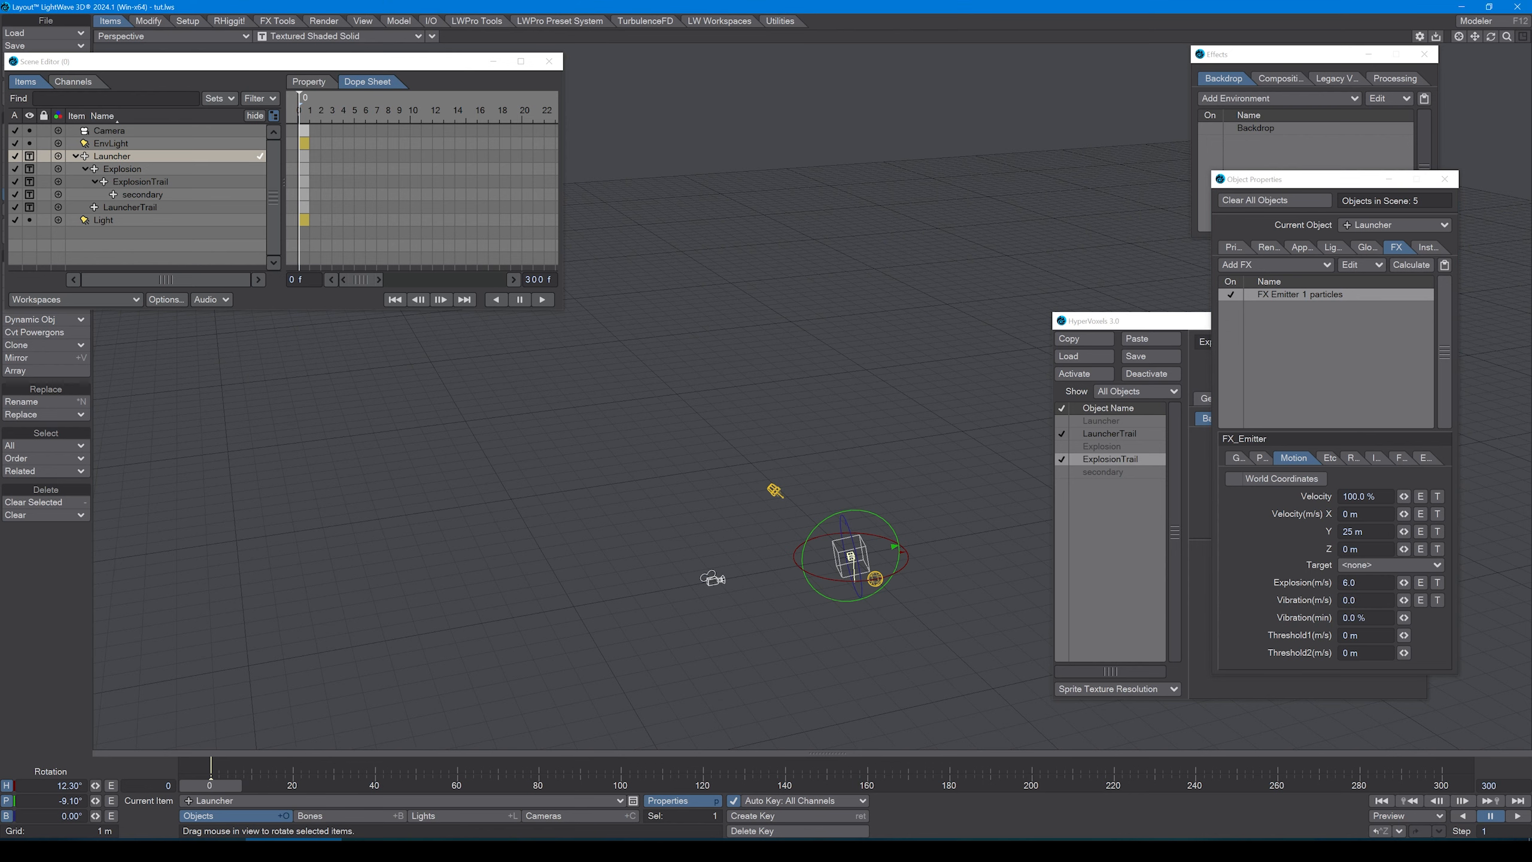
- Set the Launcher emitter's Particle Limit to 10 and scrub the timeline to preview the fireworks
{"action": "left_click", "coordinate": [1238, 457]}
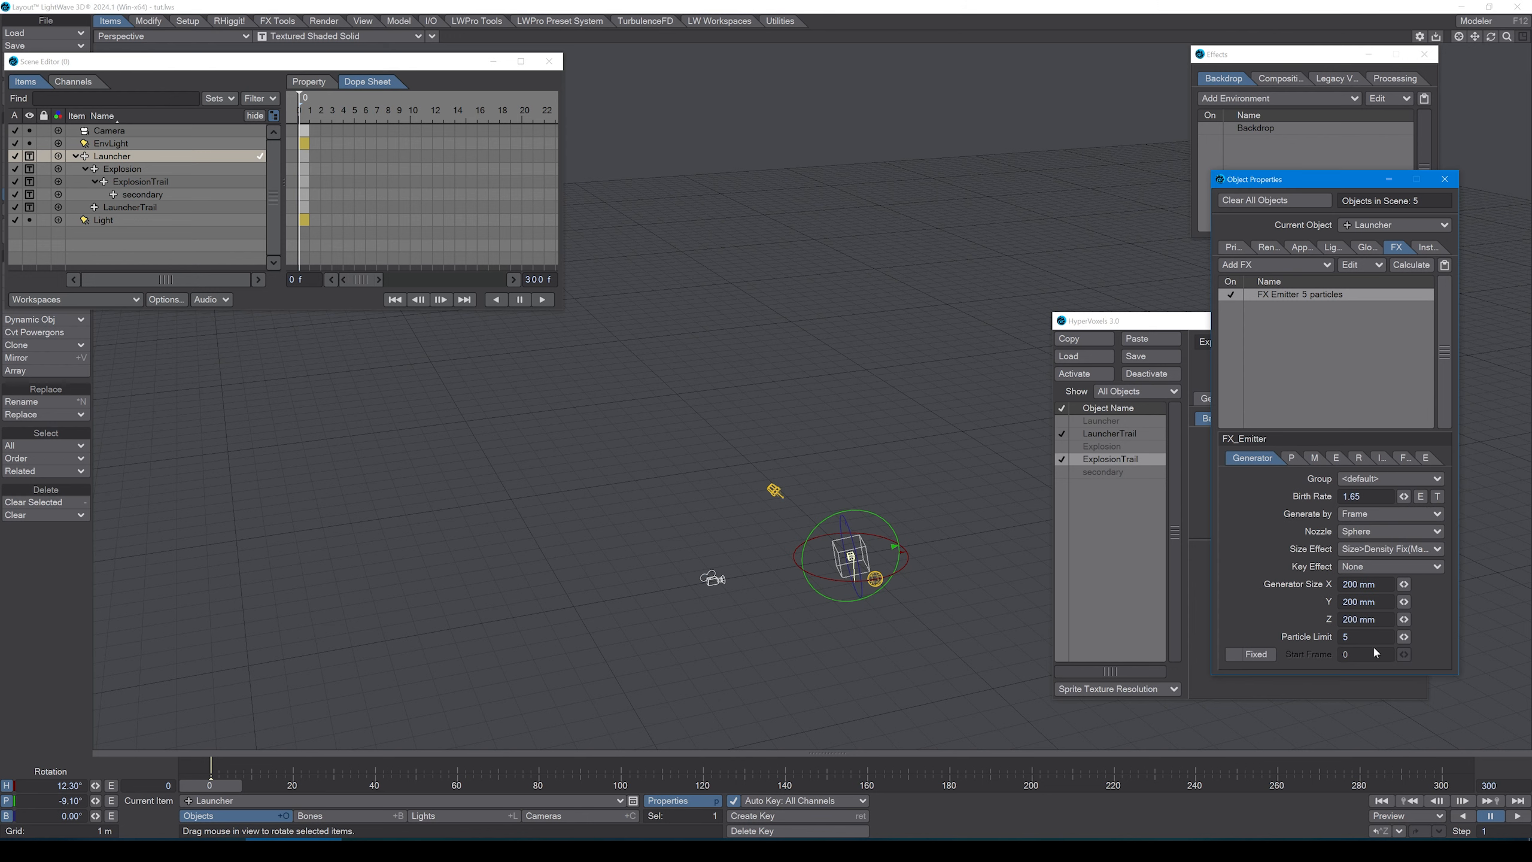
{"action": "left_click", "coordinate": [1346, 637]}
{"action": "type", "text": "10"}
{"action": "mouse_move", "coordinate": [215, 791]}
{"action": "left_mouse_down"}
{"action": "mouse_move", "coordinate": [673, 785]}
{"action": "mouse_move", "coordinate": [211, 786]}
{"action": "left_mouse_up"}
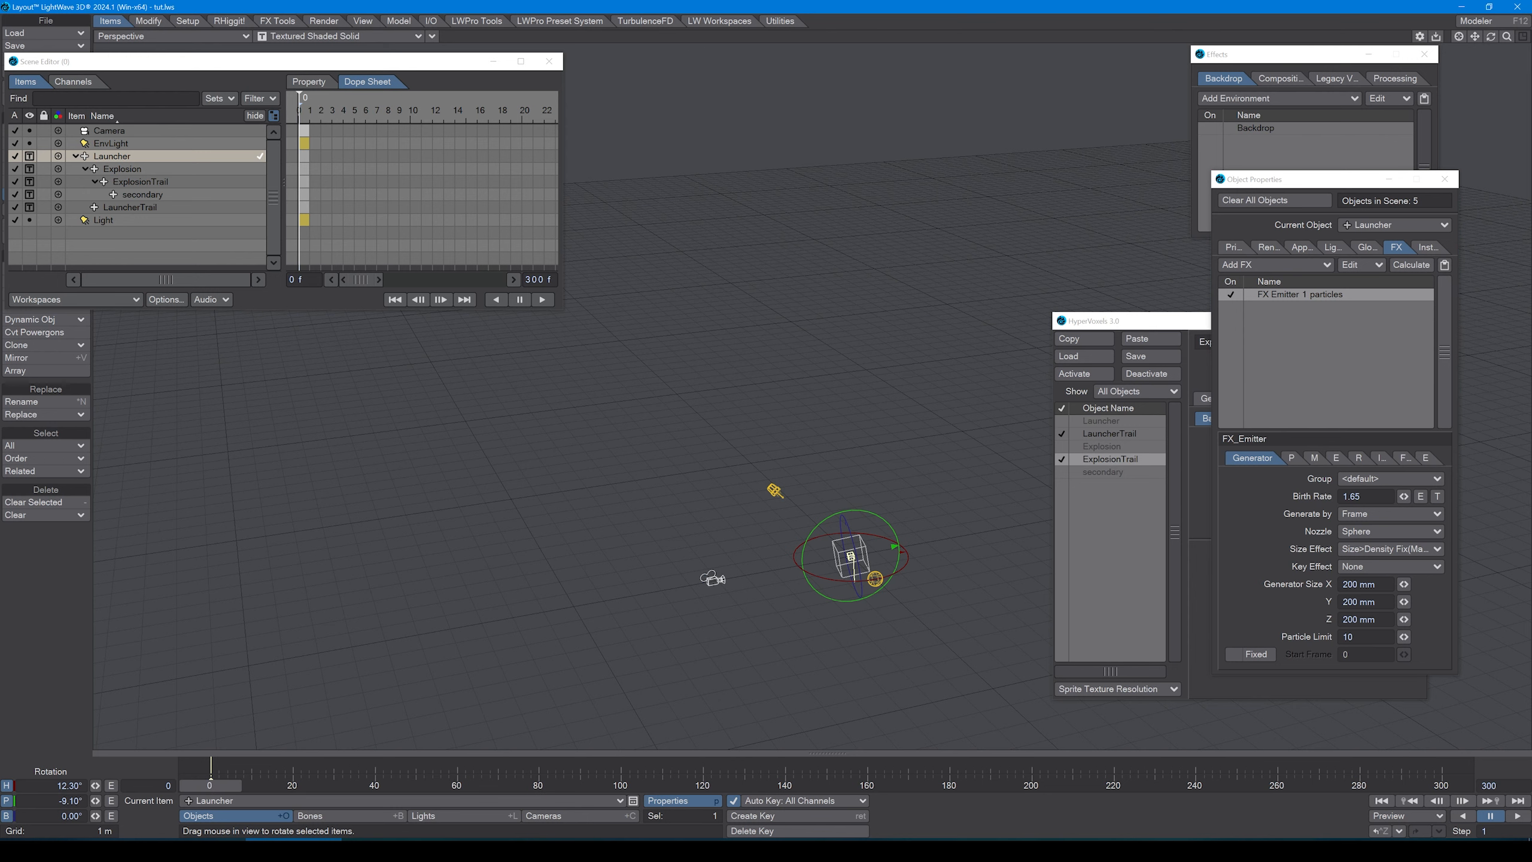